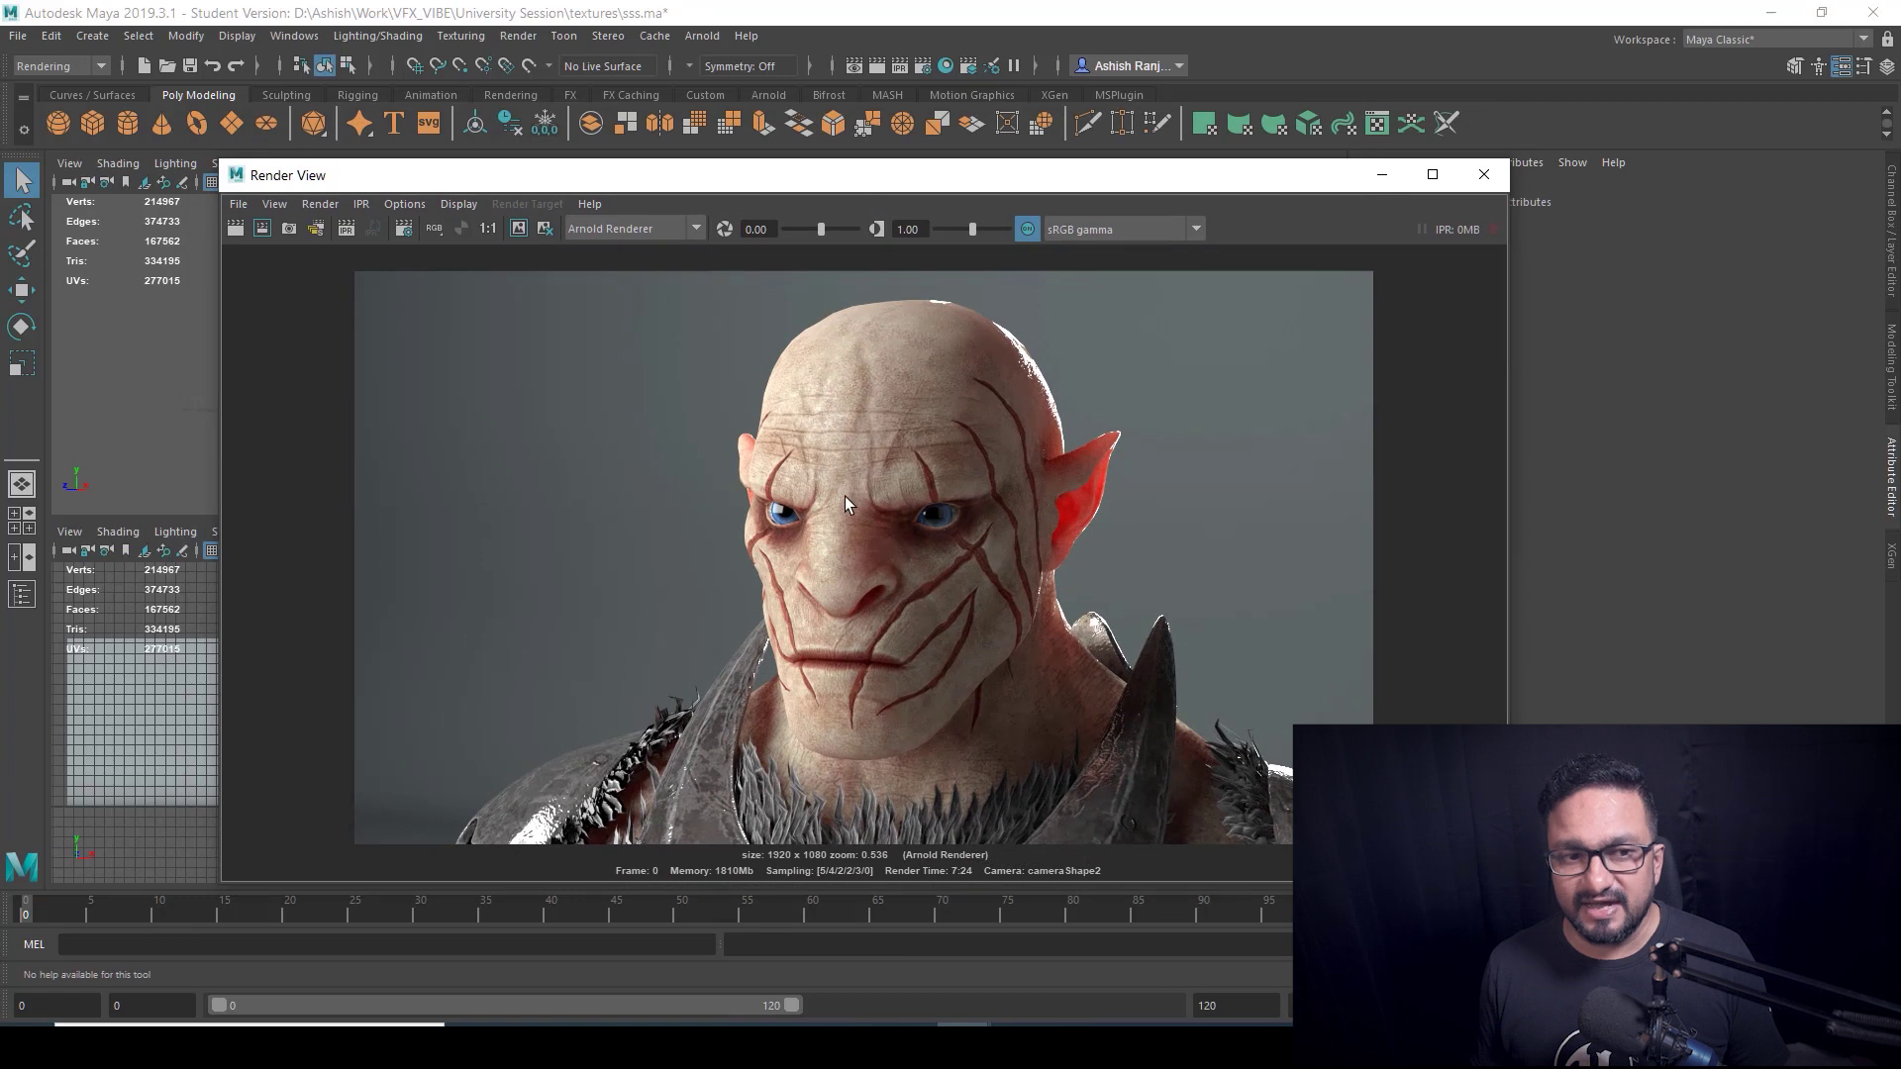
Step: Minimize the finished orc render and enlarge the camera2 view to fill the viewport area
drag(615, 188, 629, 188)
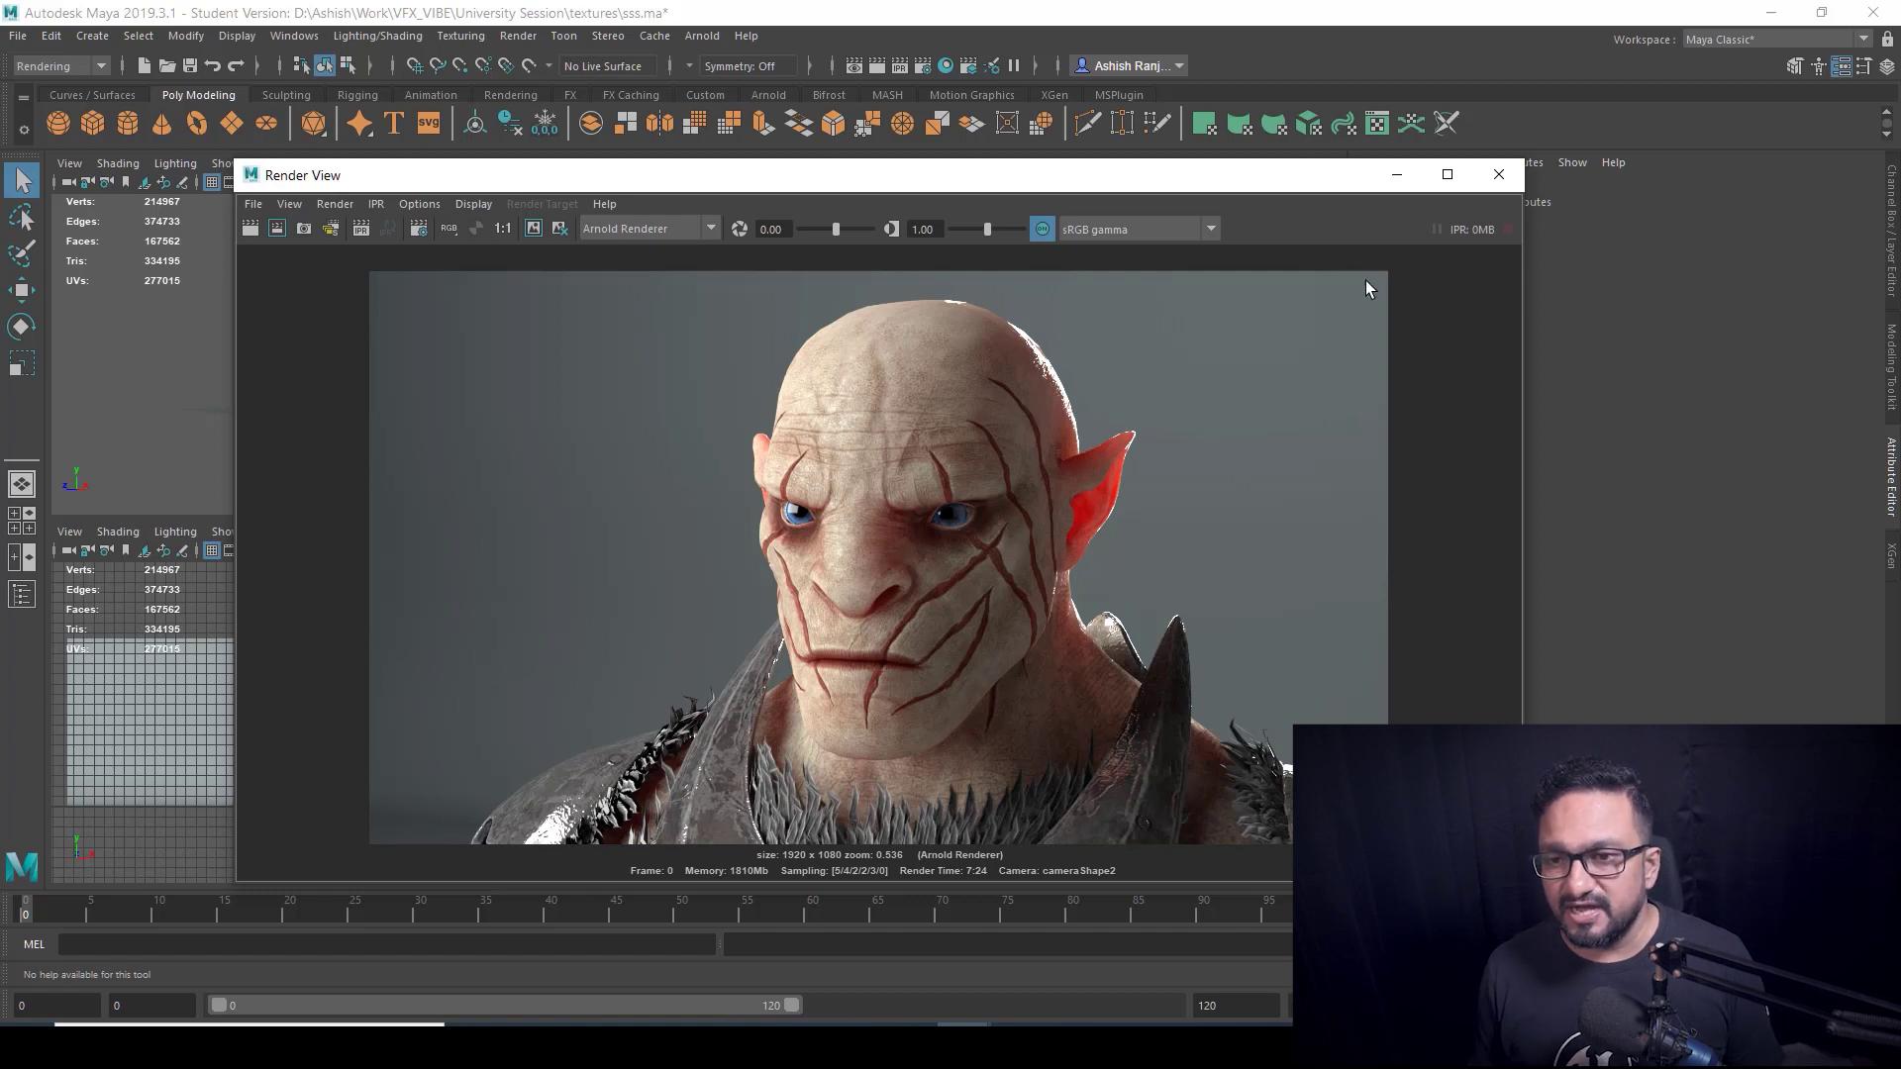
click(1398, 178)
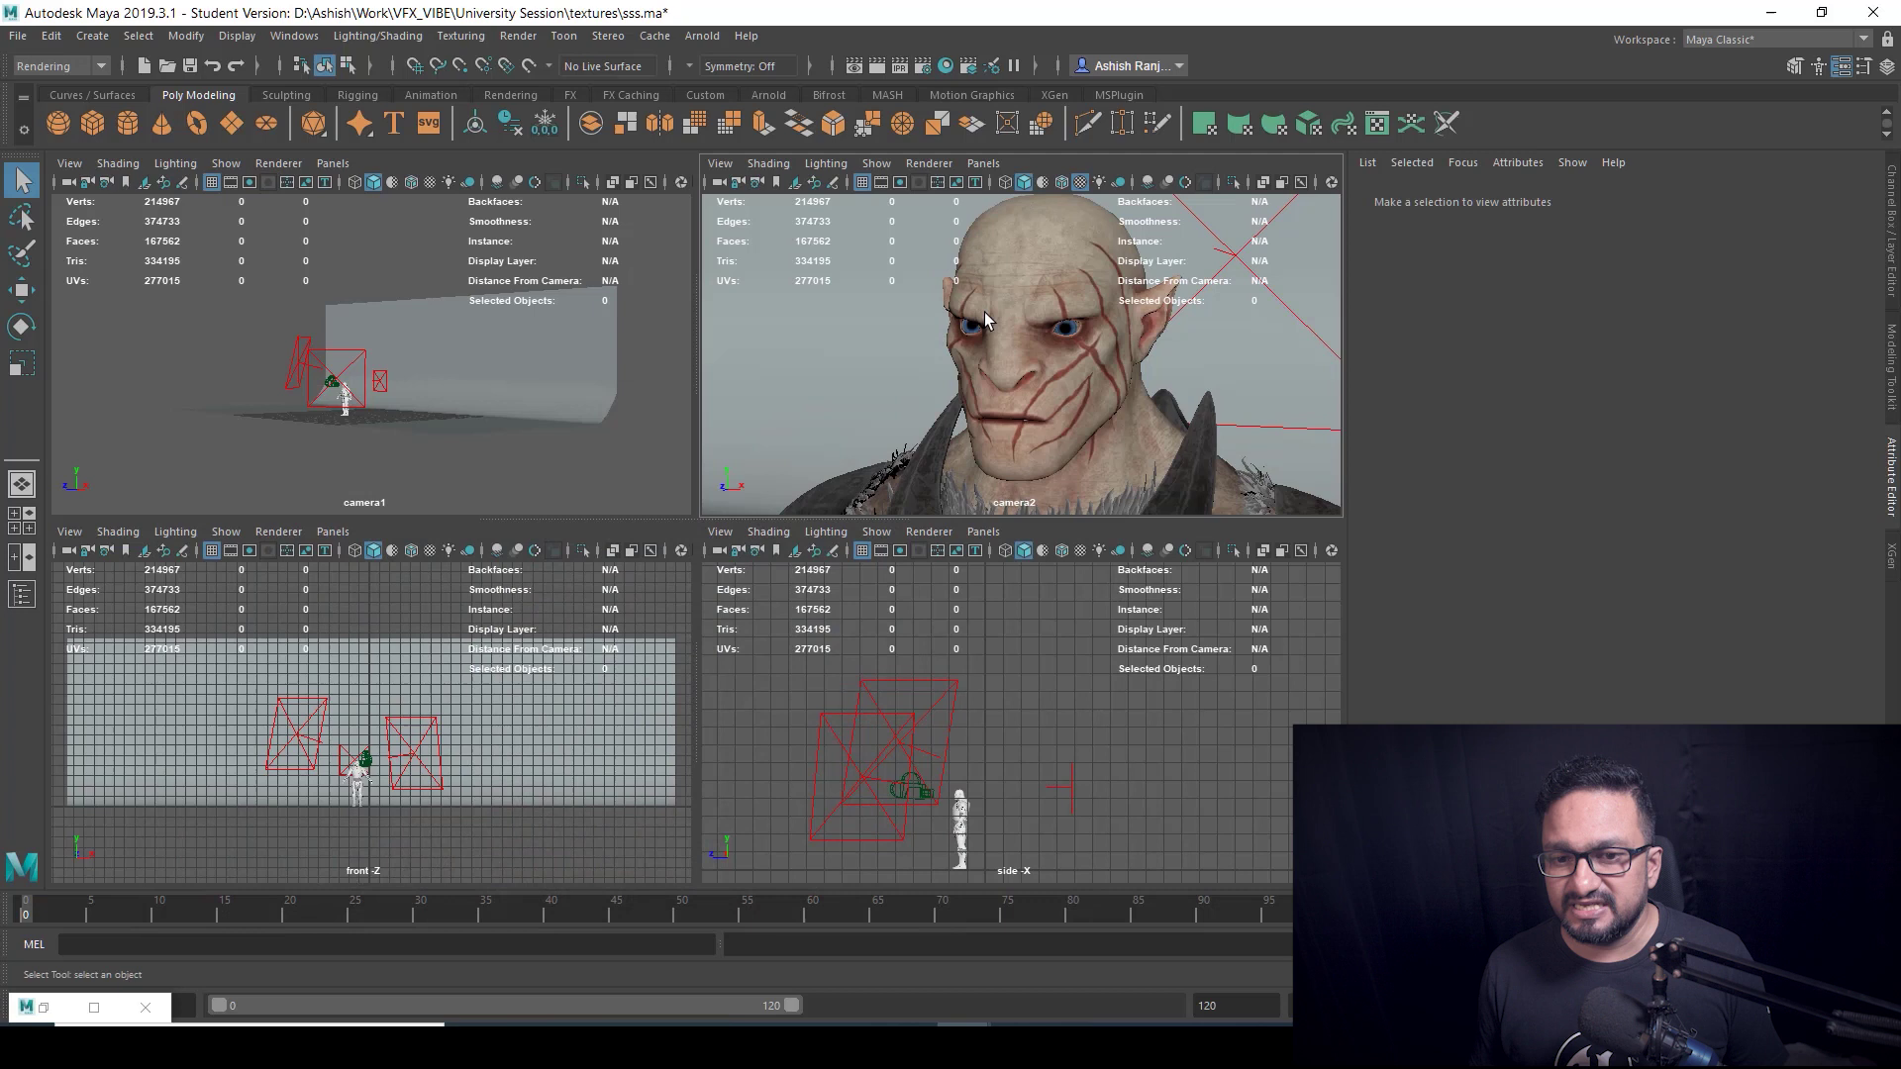
key(space)
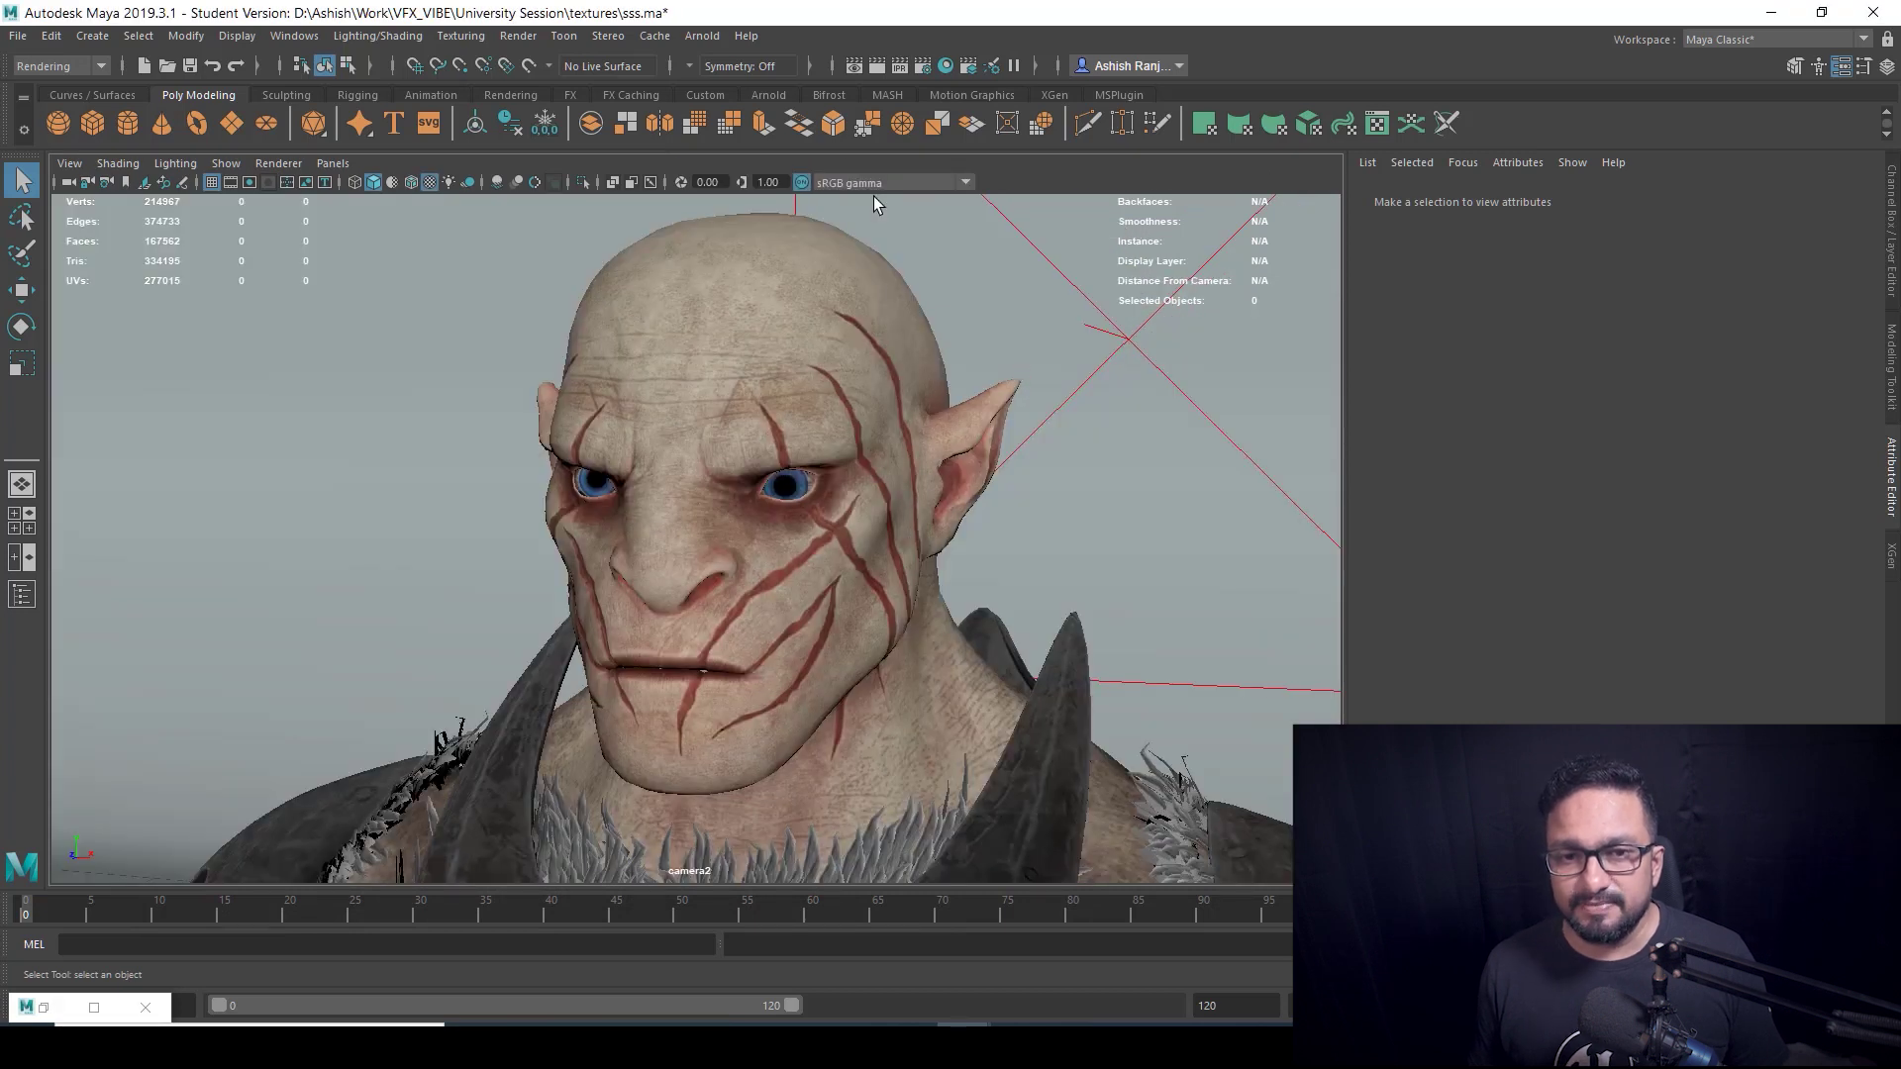
Step: Open the Arnold render settings and review the full list of active AOVs
click(923, 65)
drag(1006, 229, 953, 235)
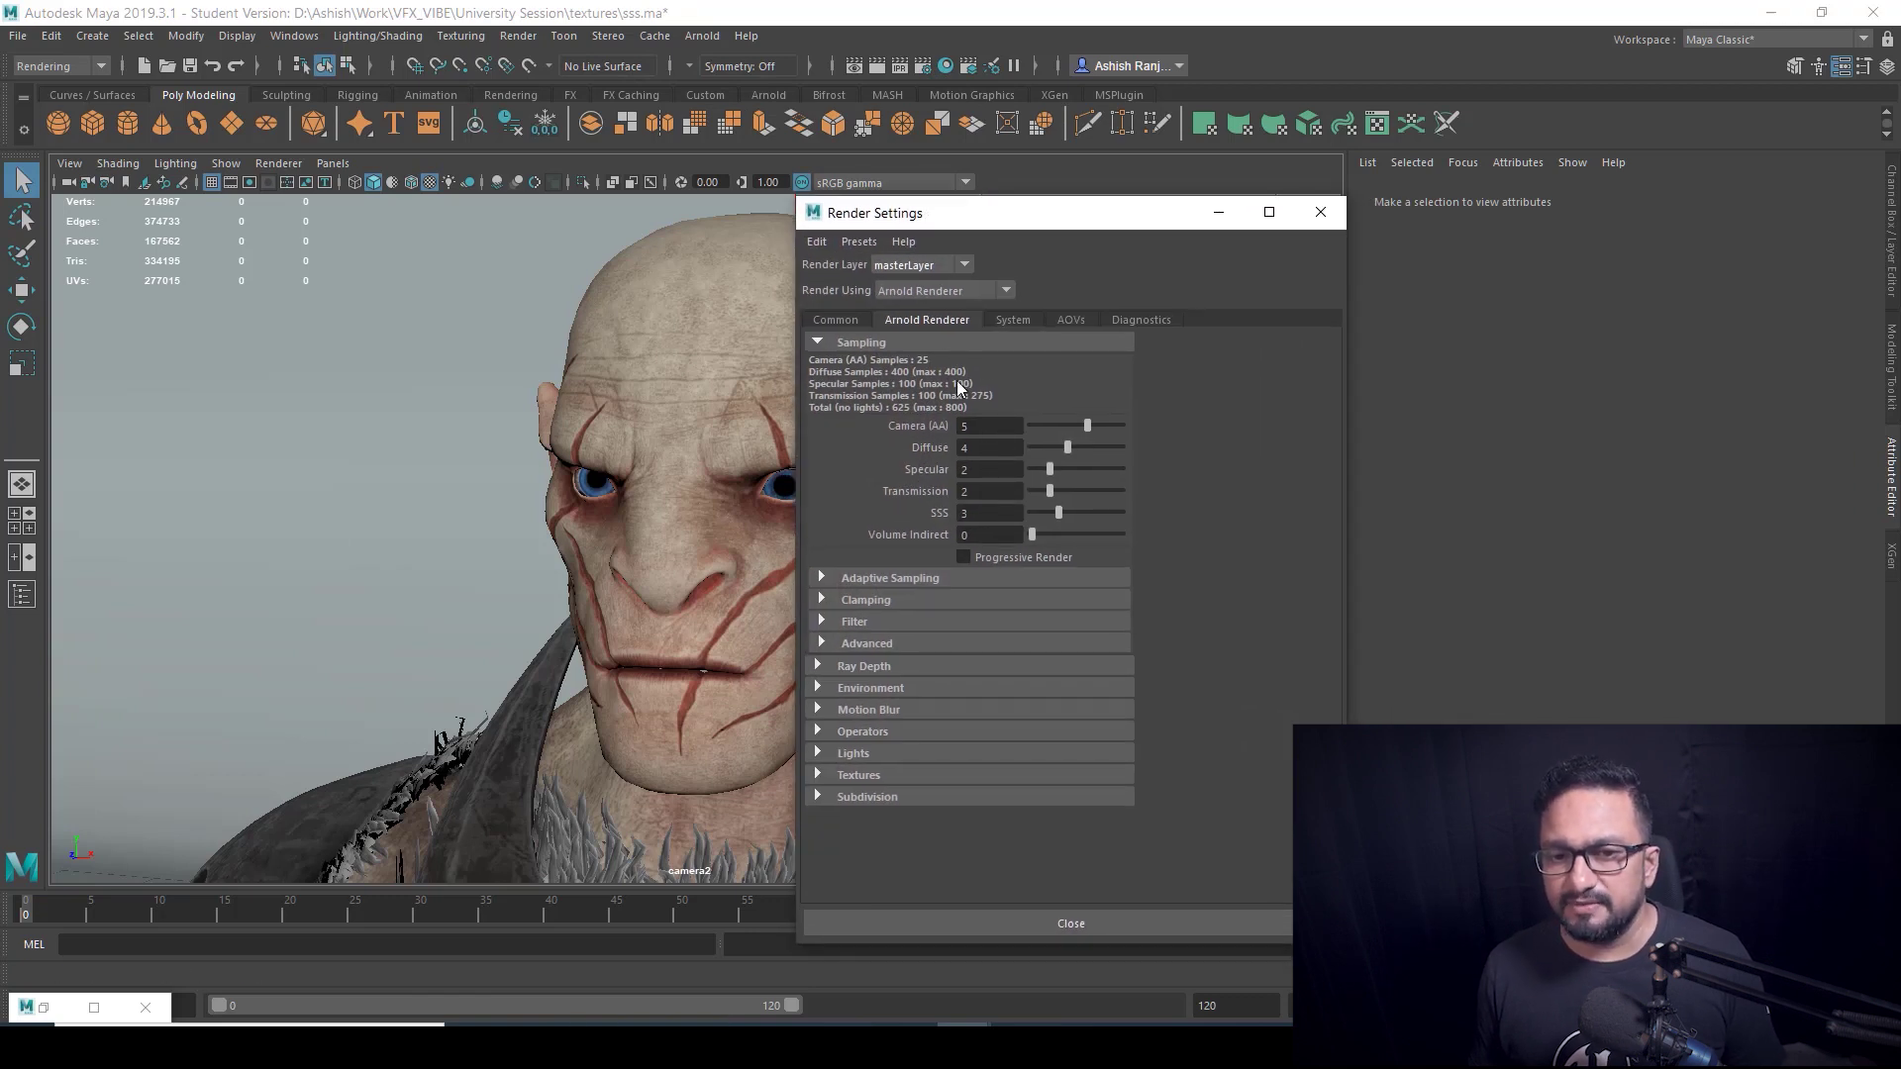
click(1065, 320)
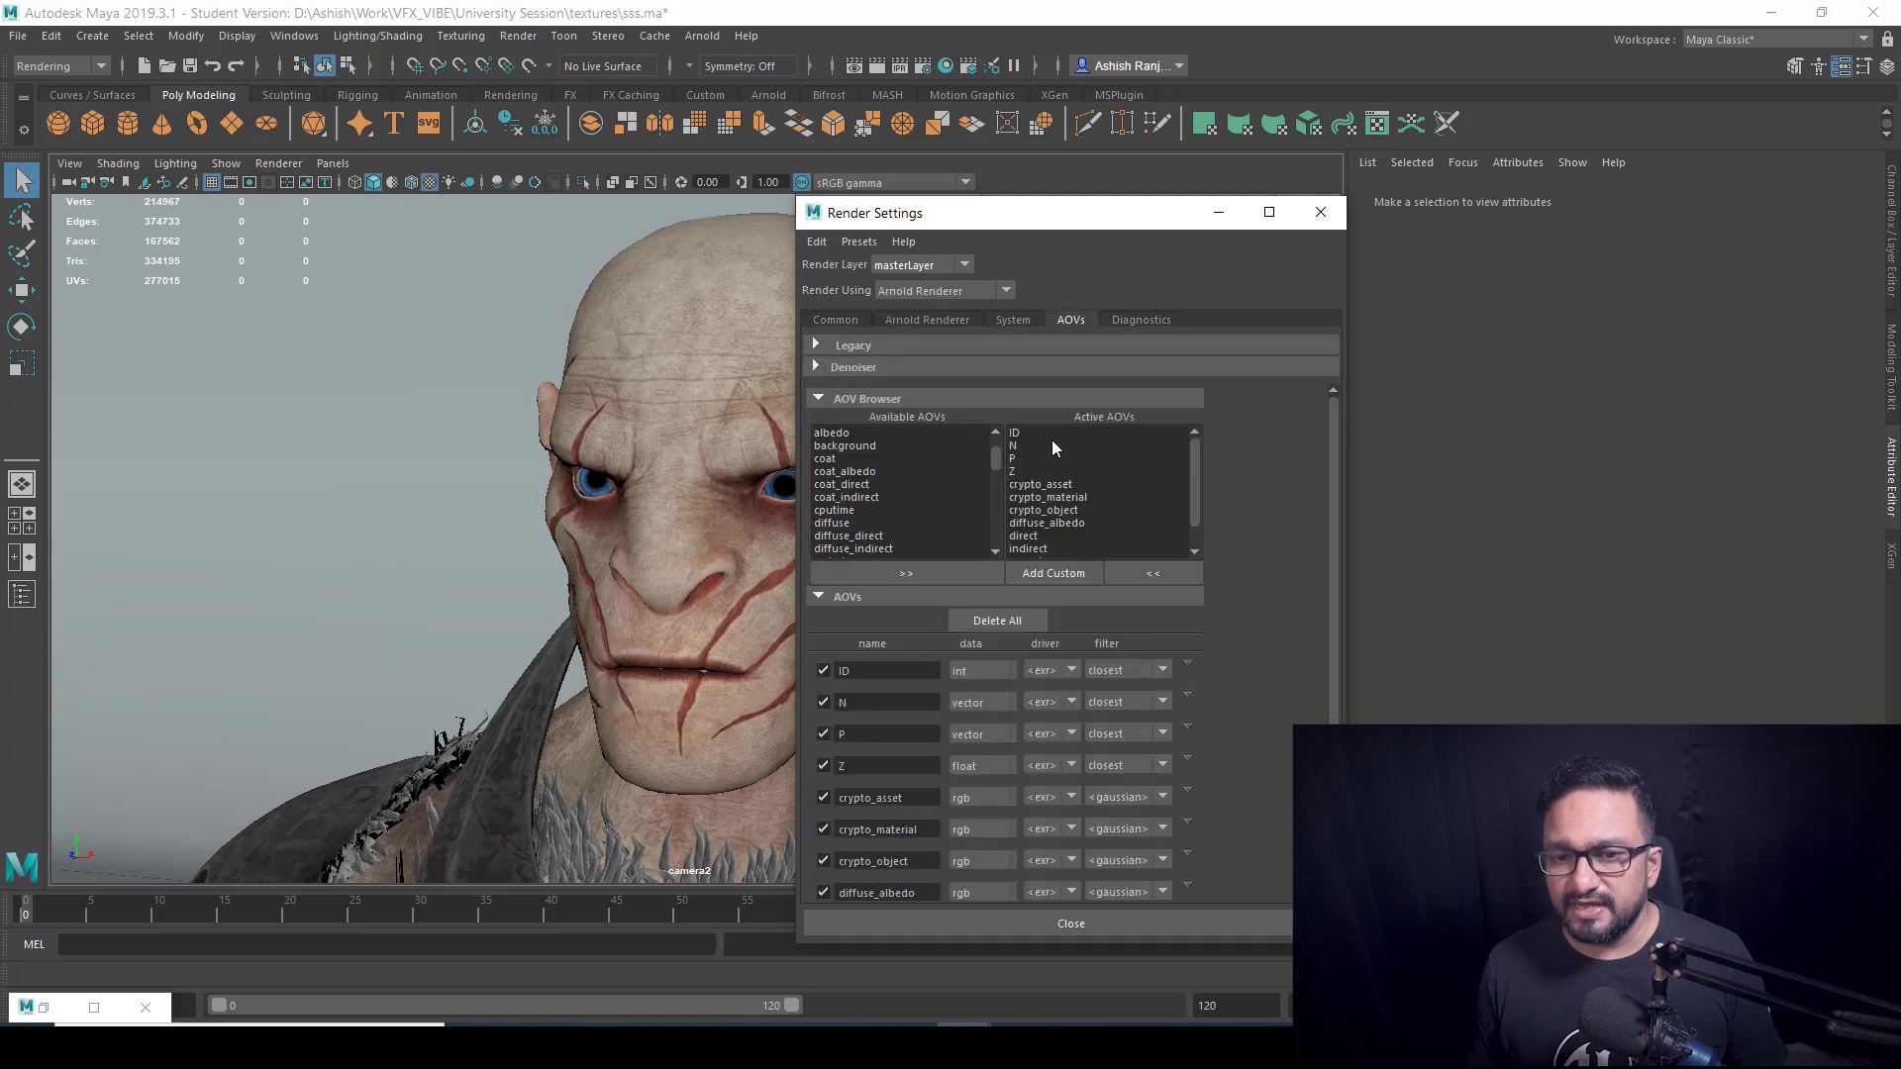
click(1193, 462)
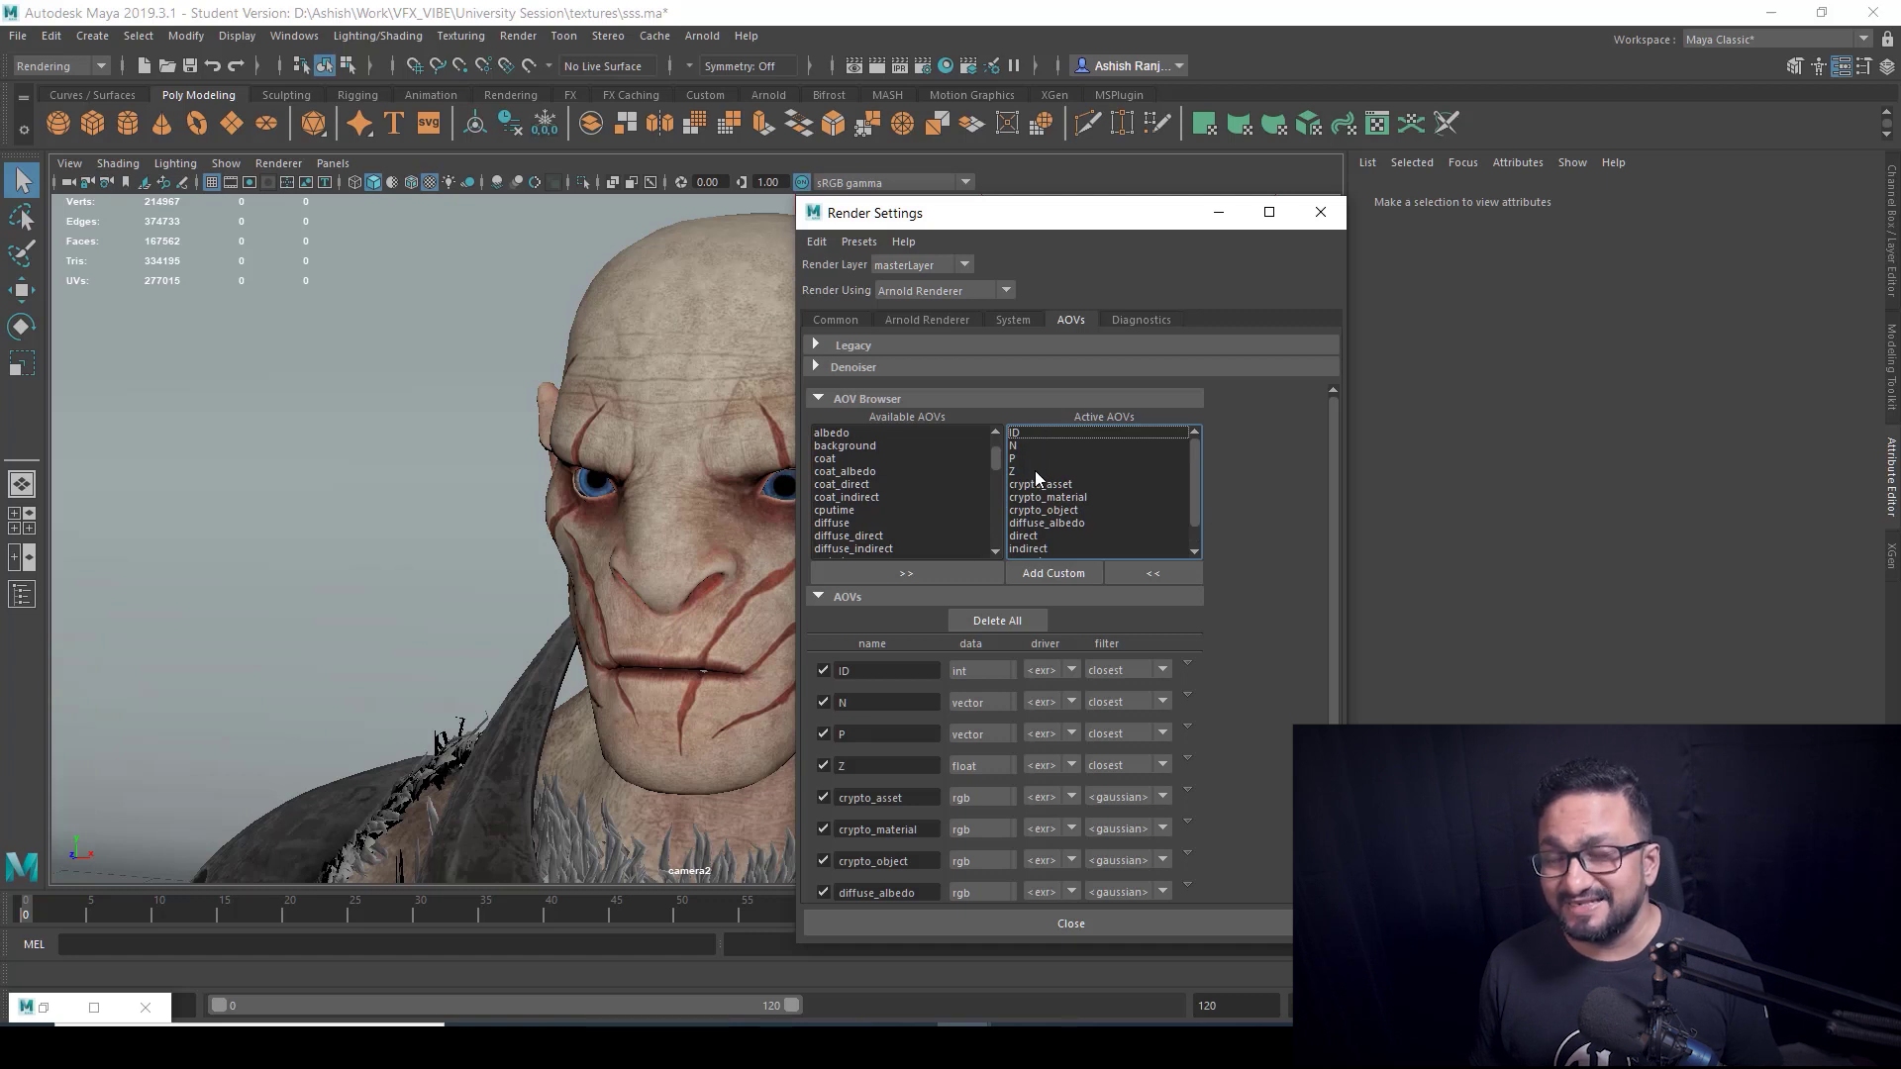
scroll(1076, 523, down, 1)
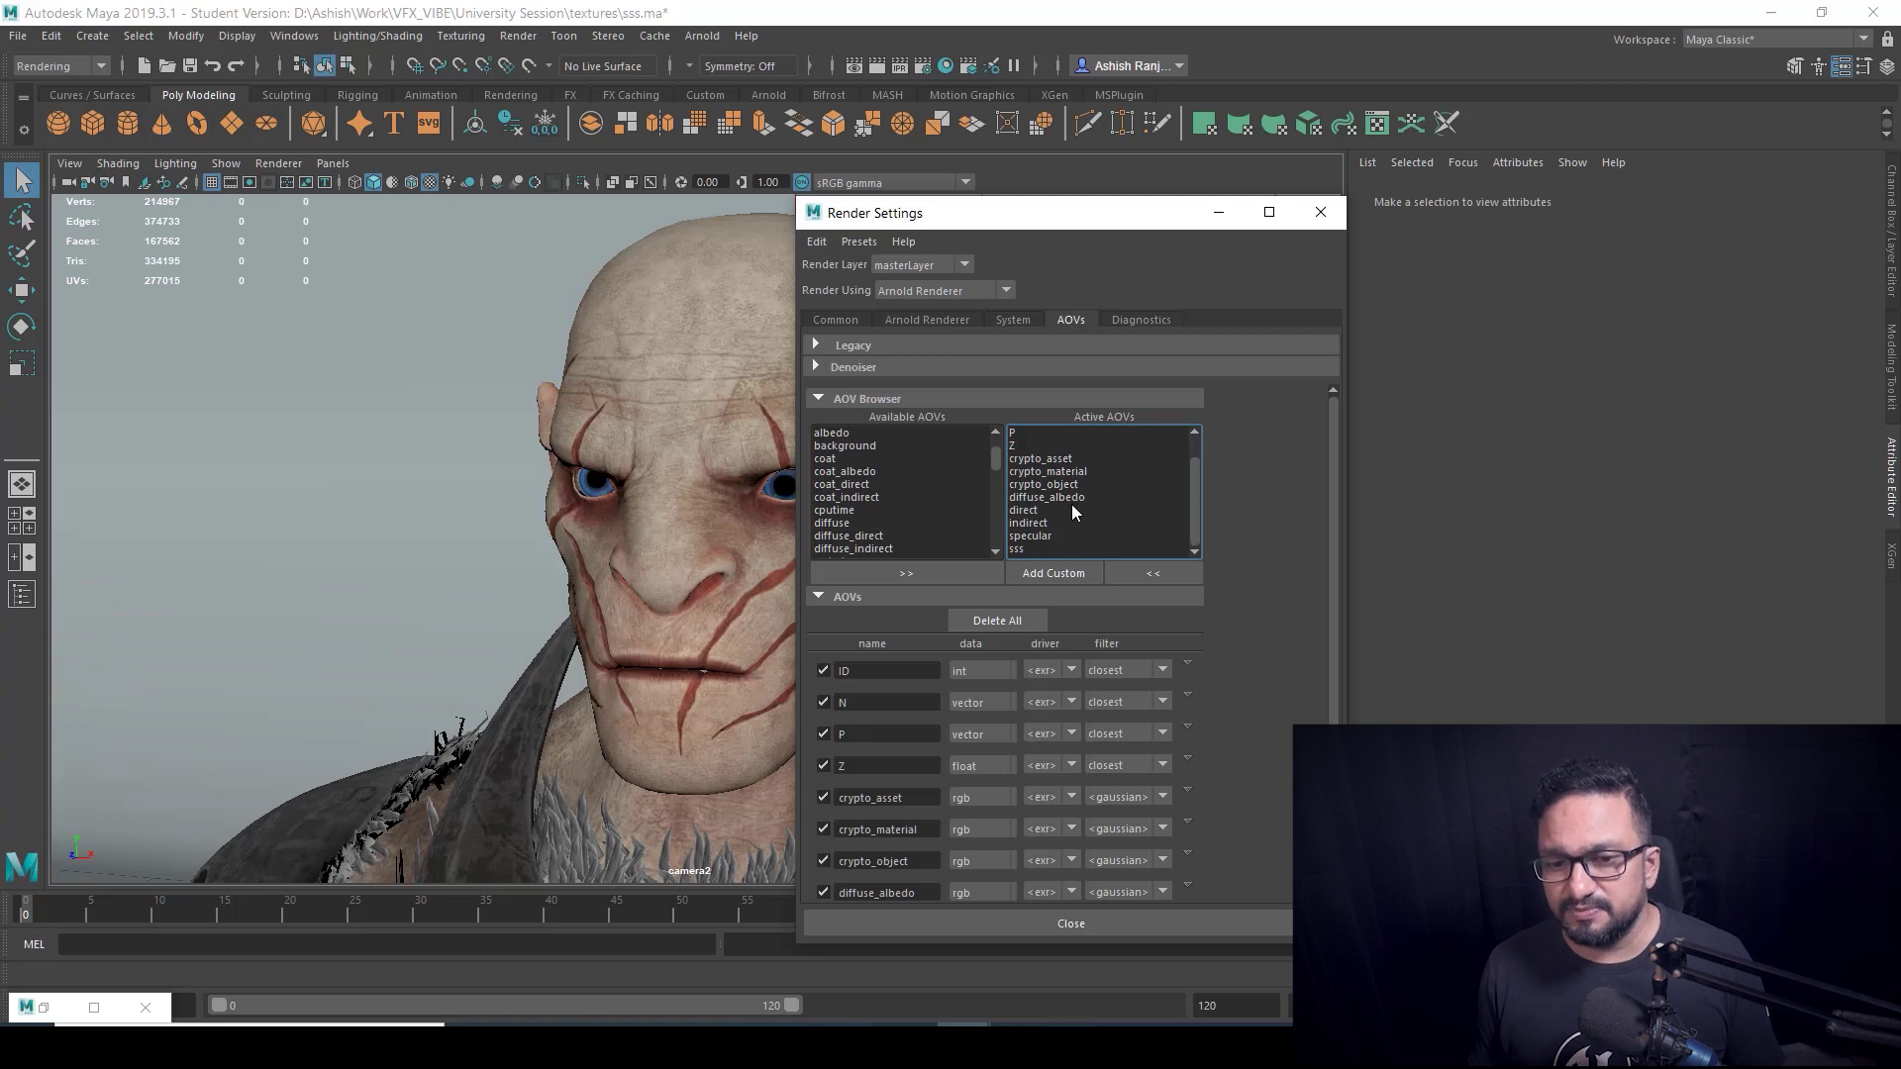
scroll(1048, 507, down, 2)
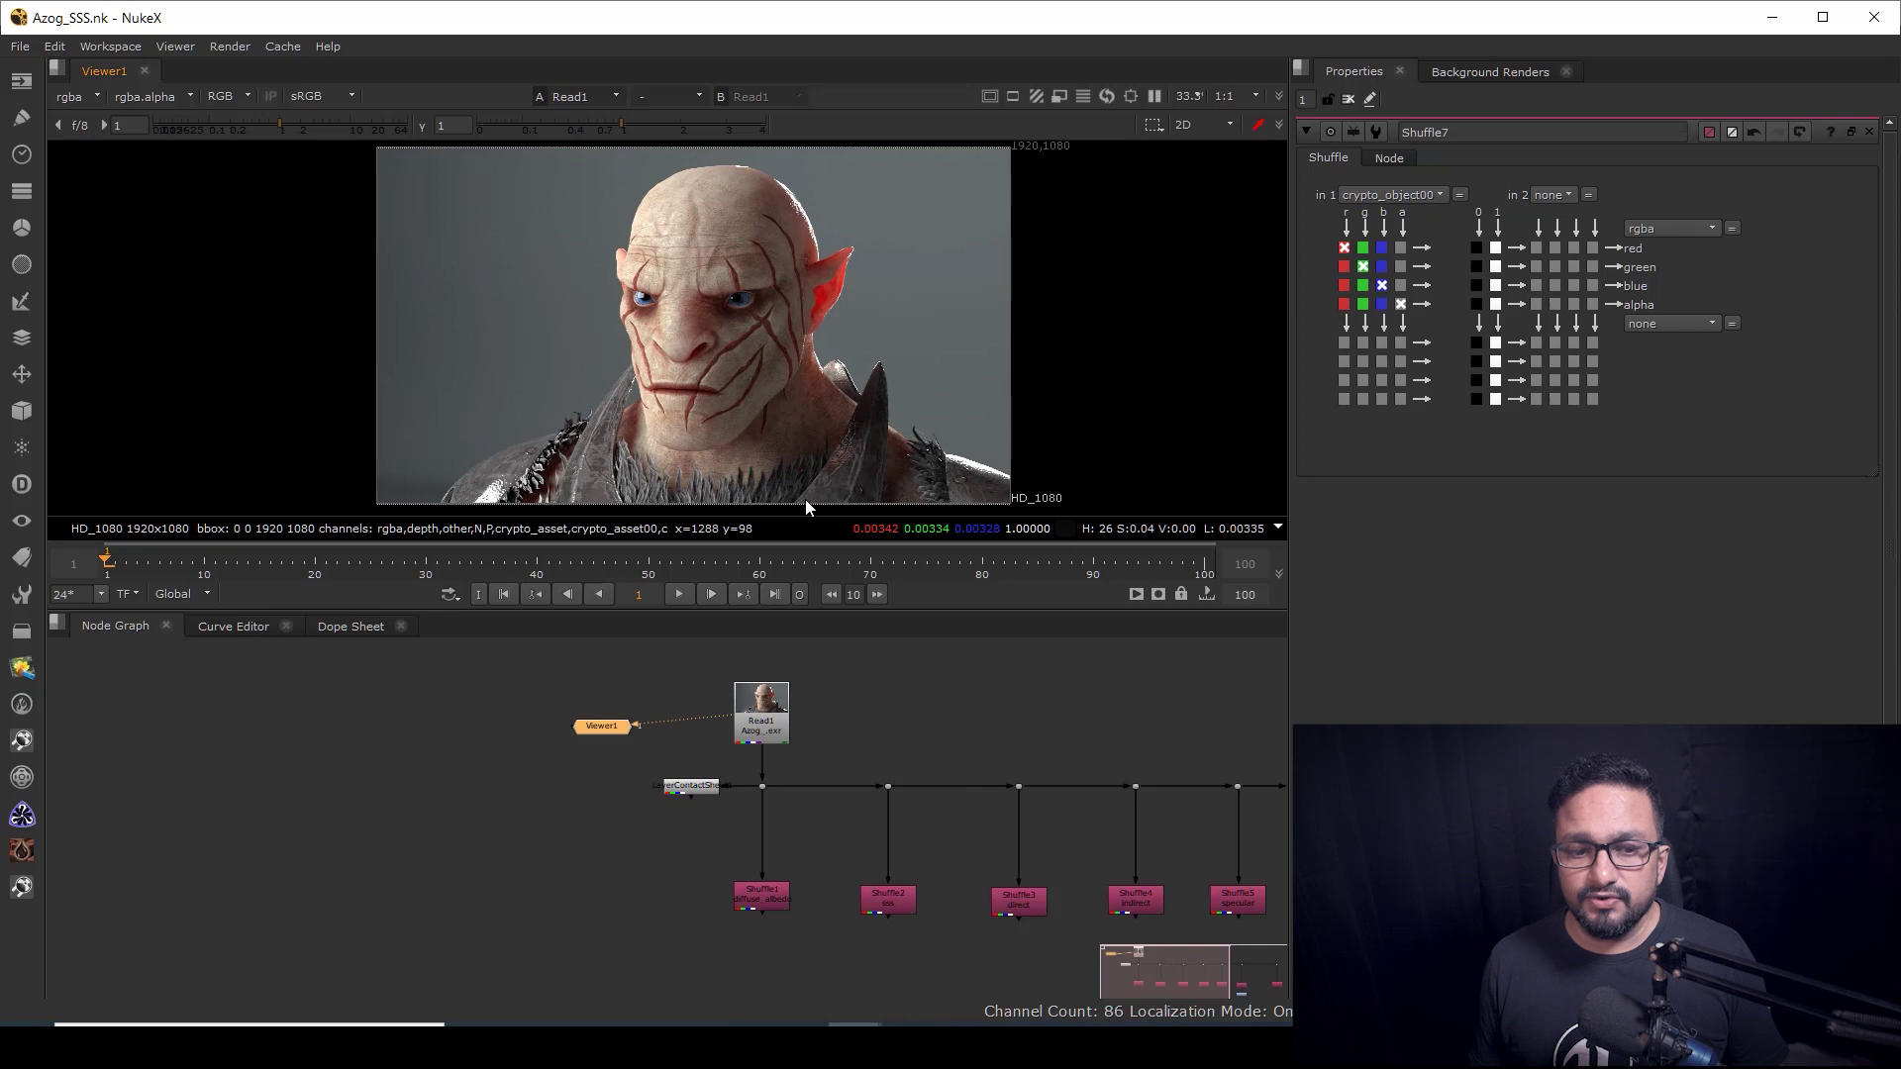
Step: Switch to NukeX and examine all render passes by viewing the LayerContactSheet node in an enlarged viewer
scroll(696, 802, up, 5)
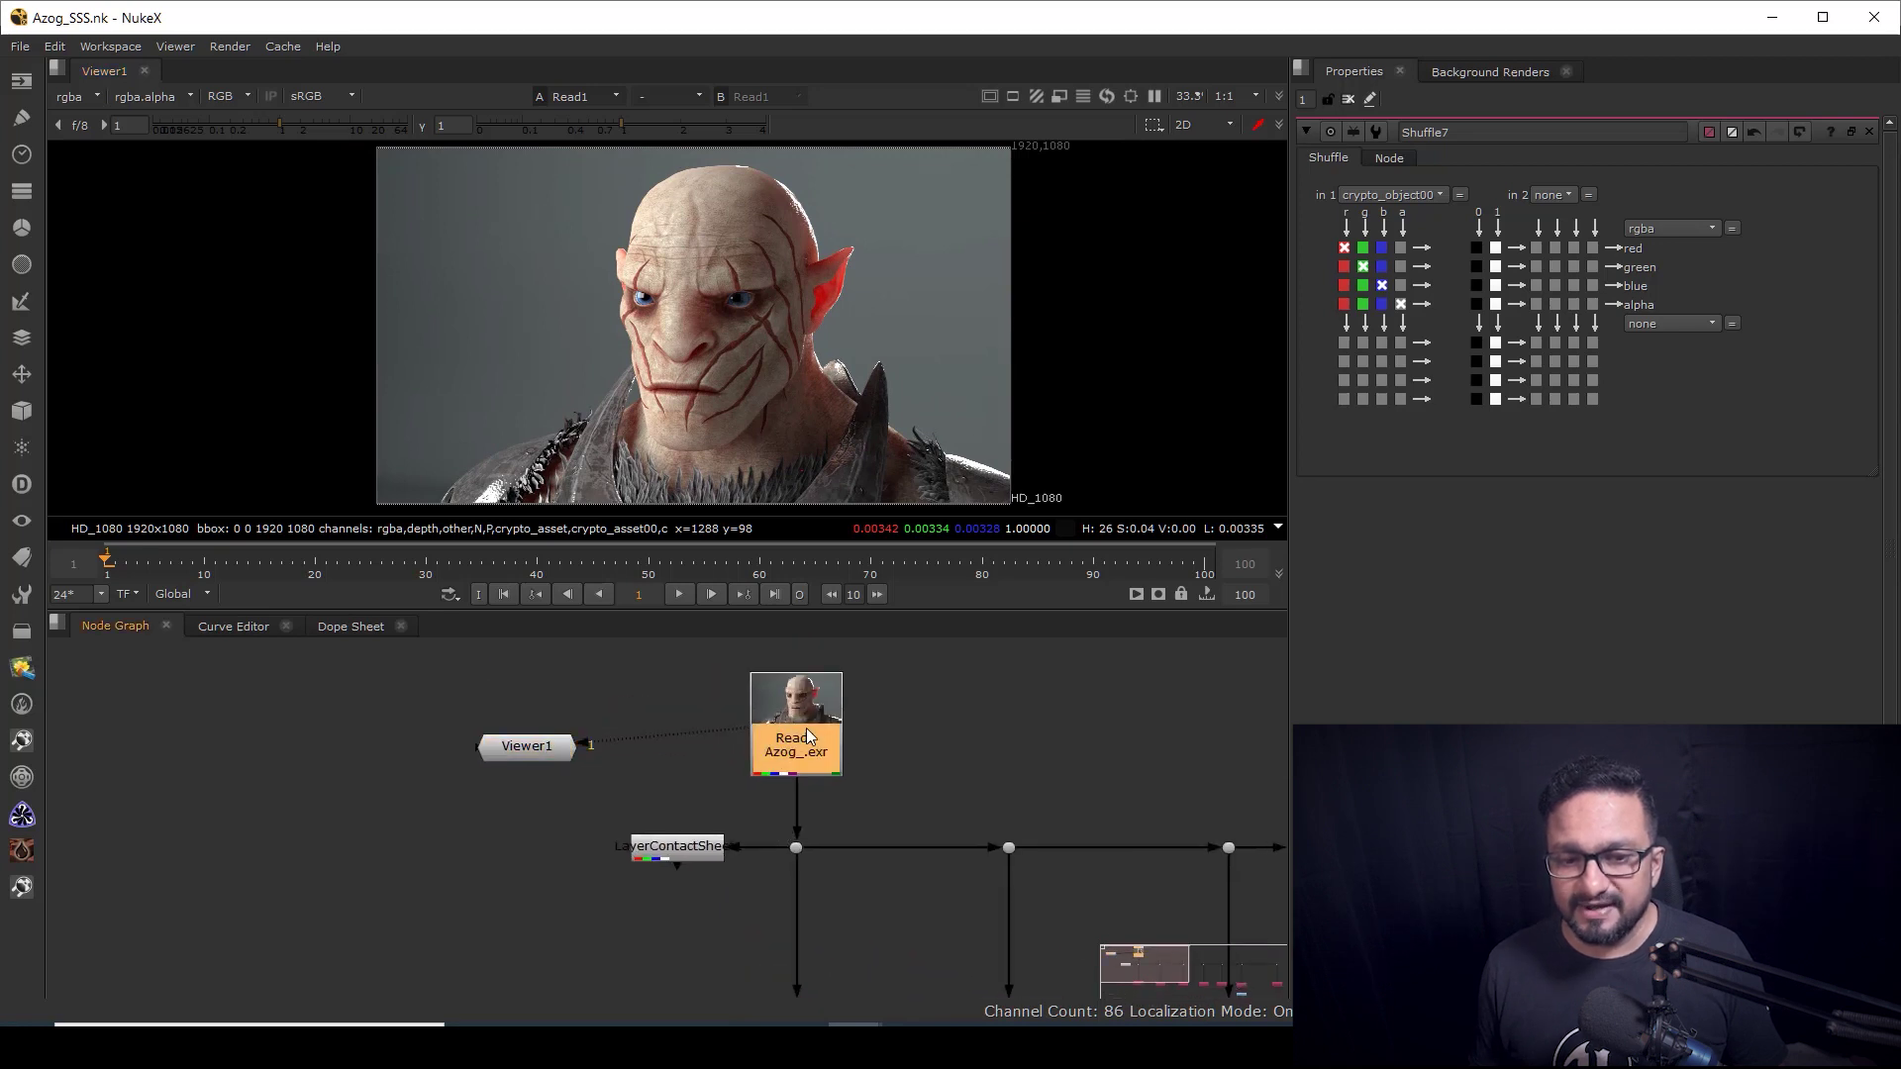
click(699, 854)
key(1)
key(space)
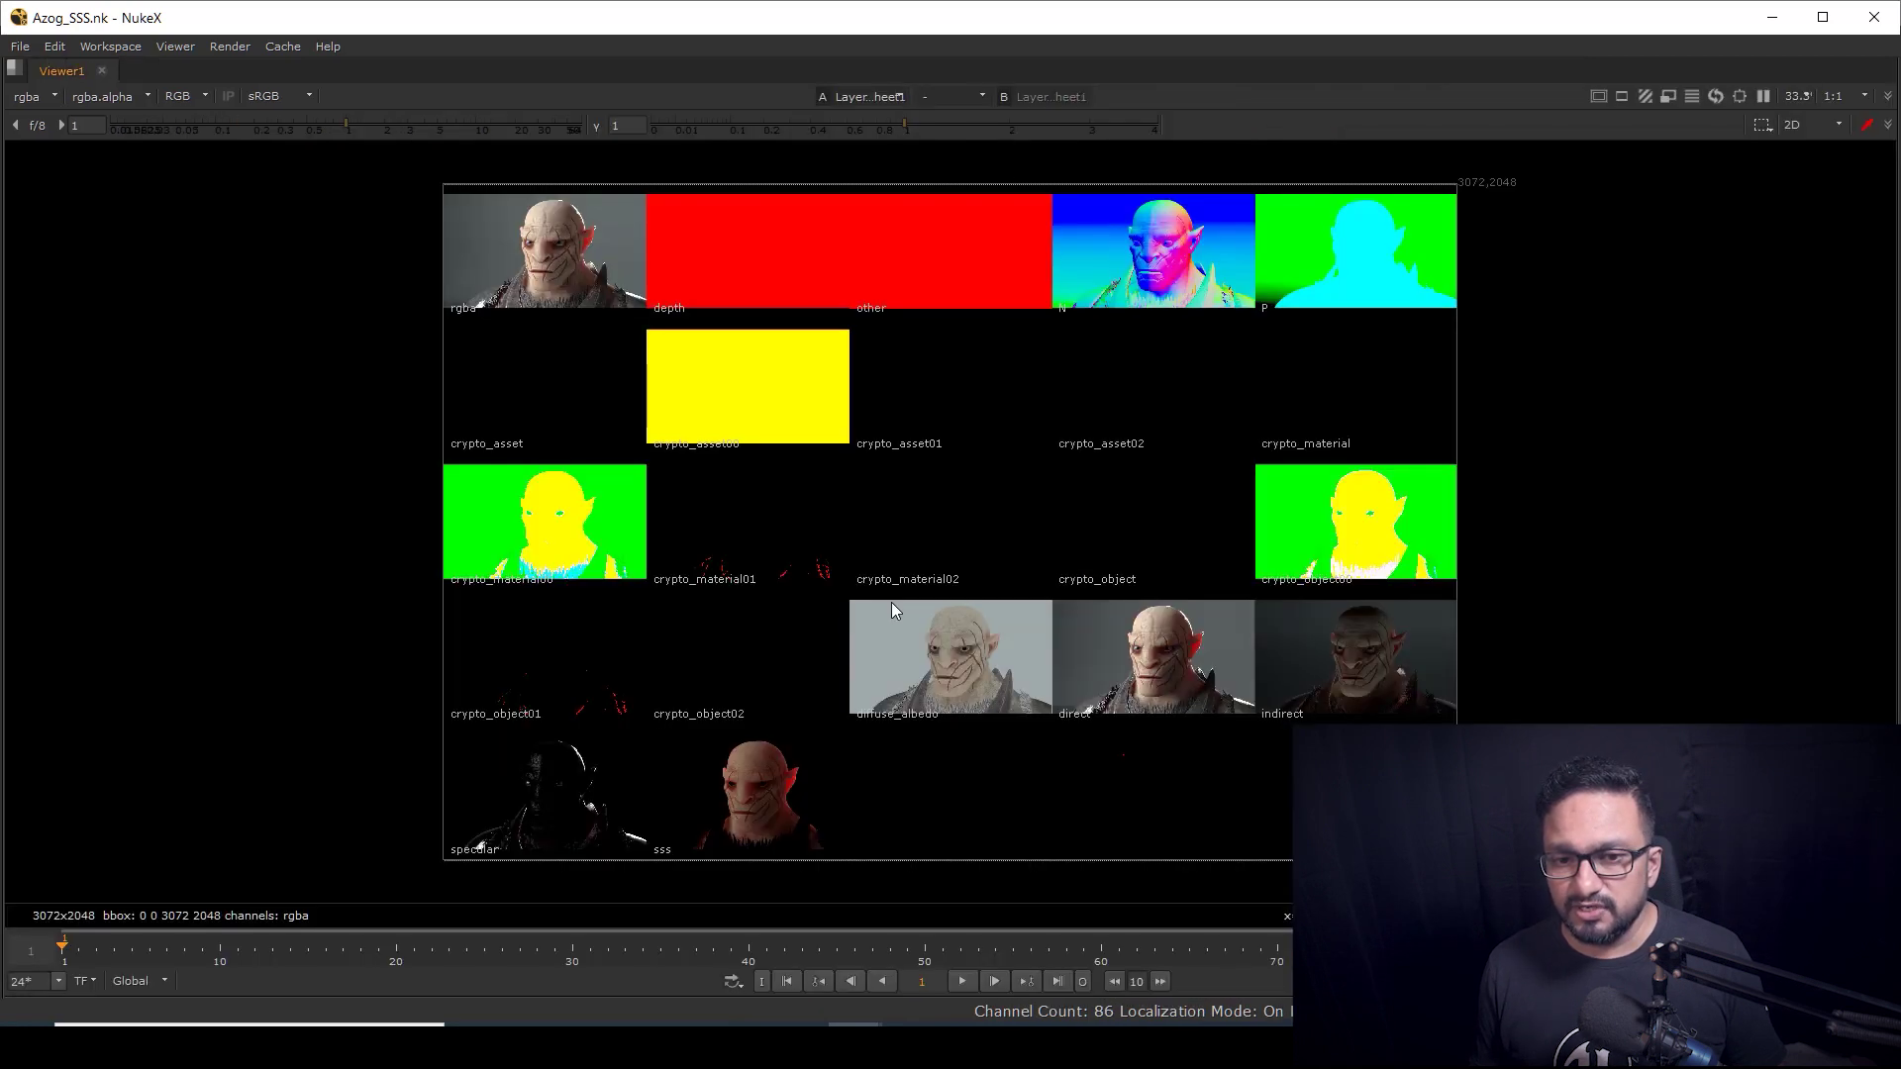
scroll(598, 309, up, 1)
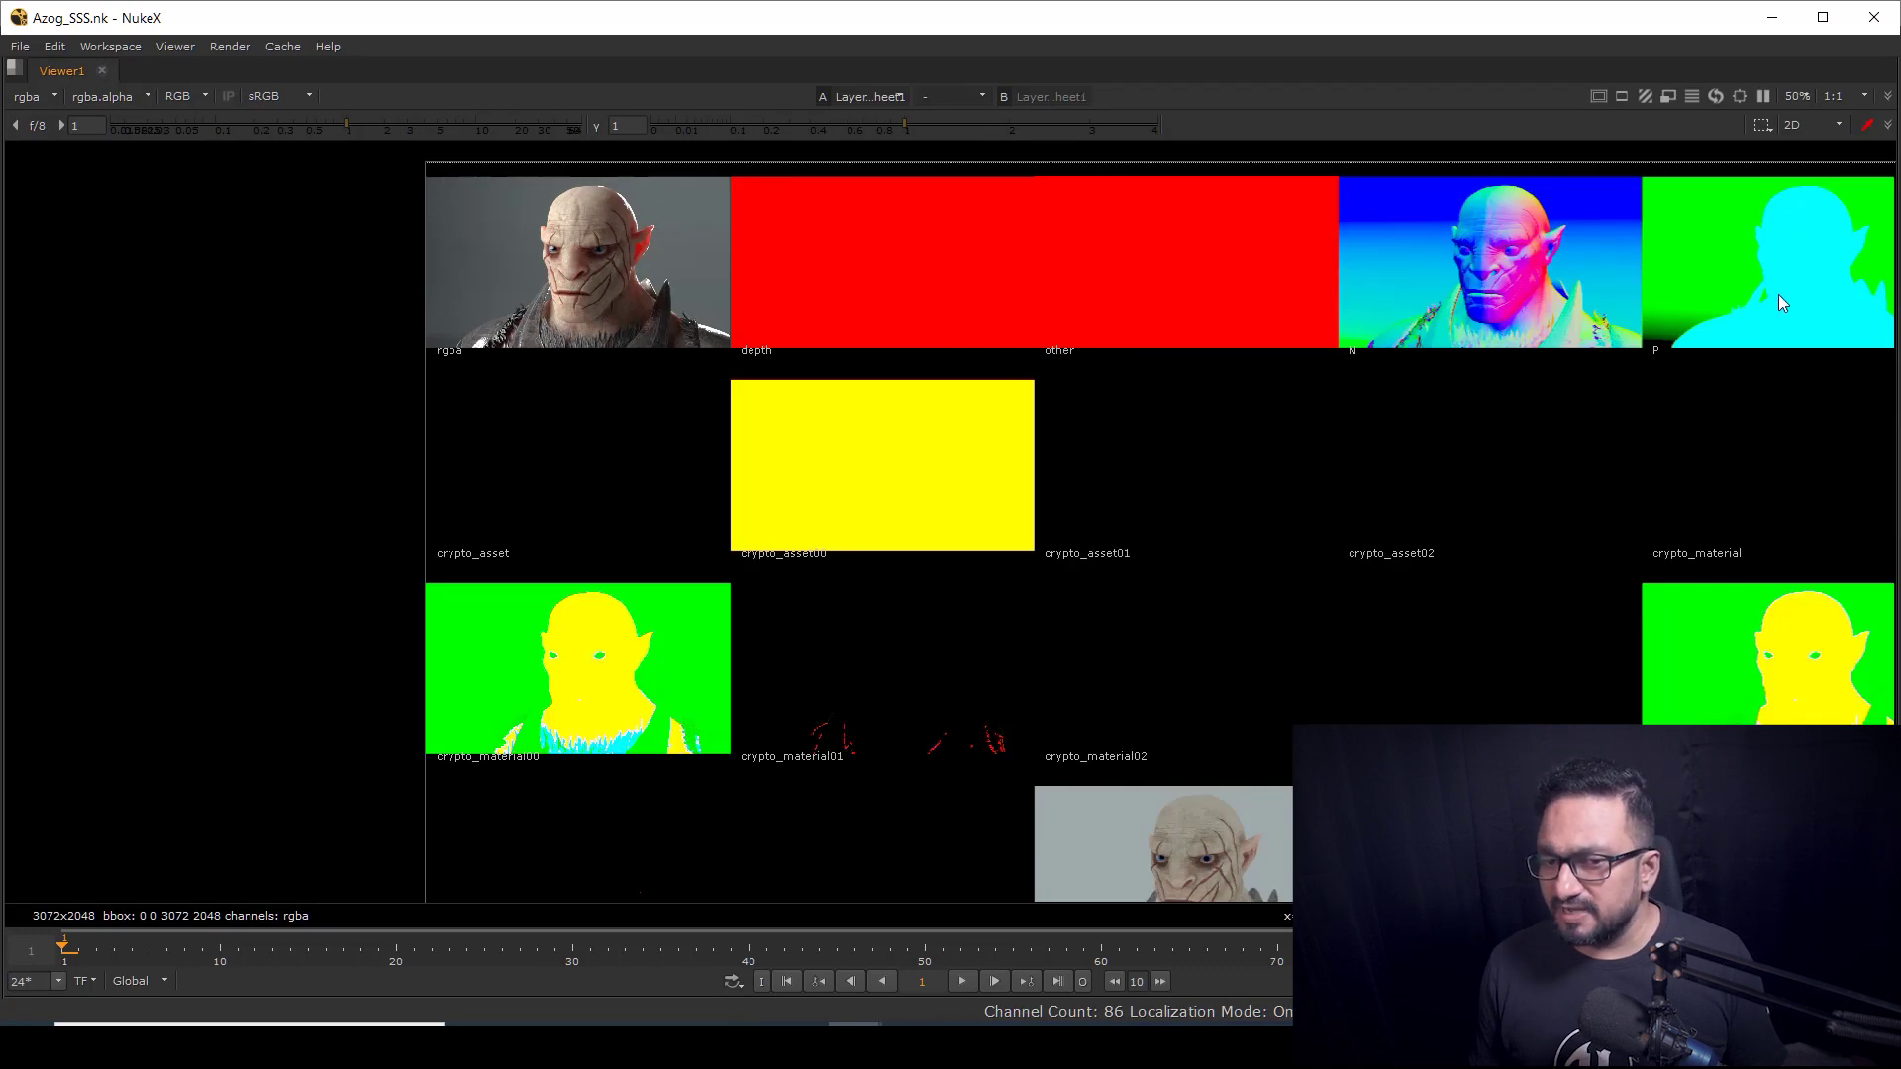
scroll(1139, 474, down, 1)
middle_drag(1352, 585, 1224, 402)
scroll(1009, 543, up, 1)
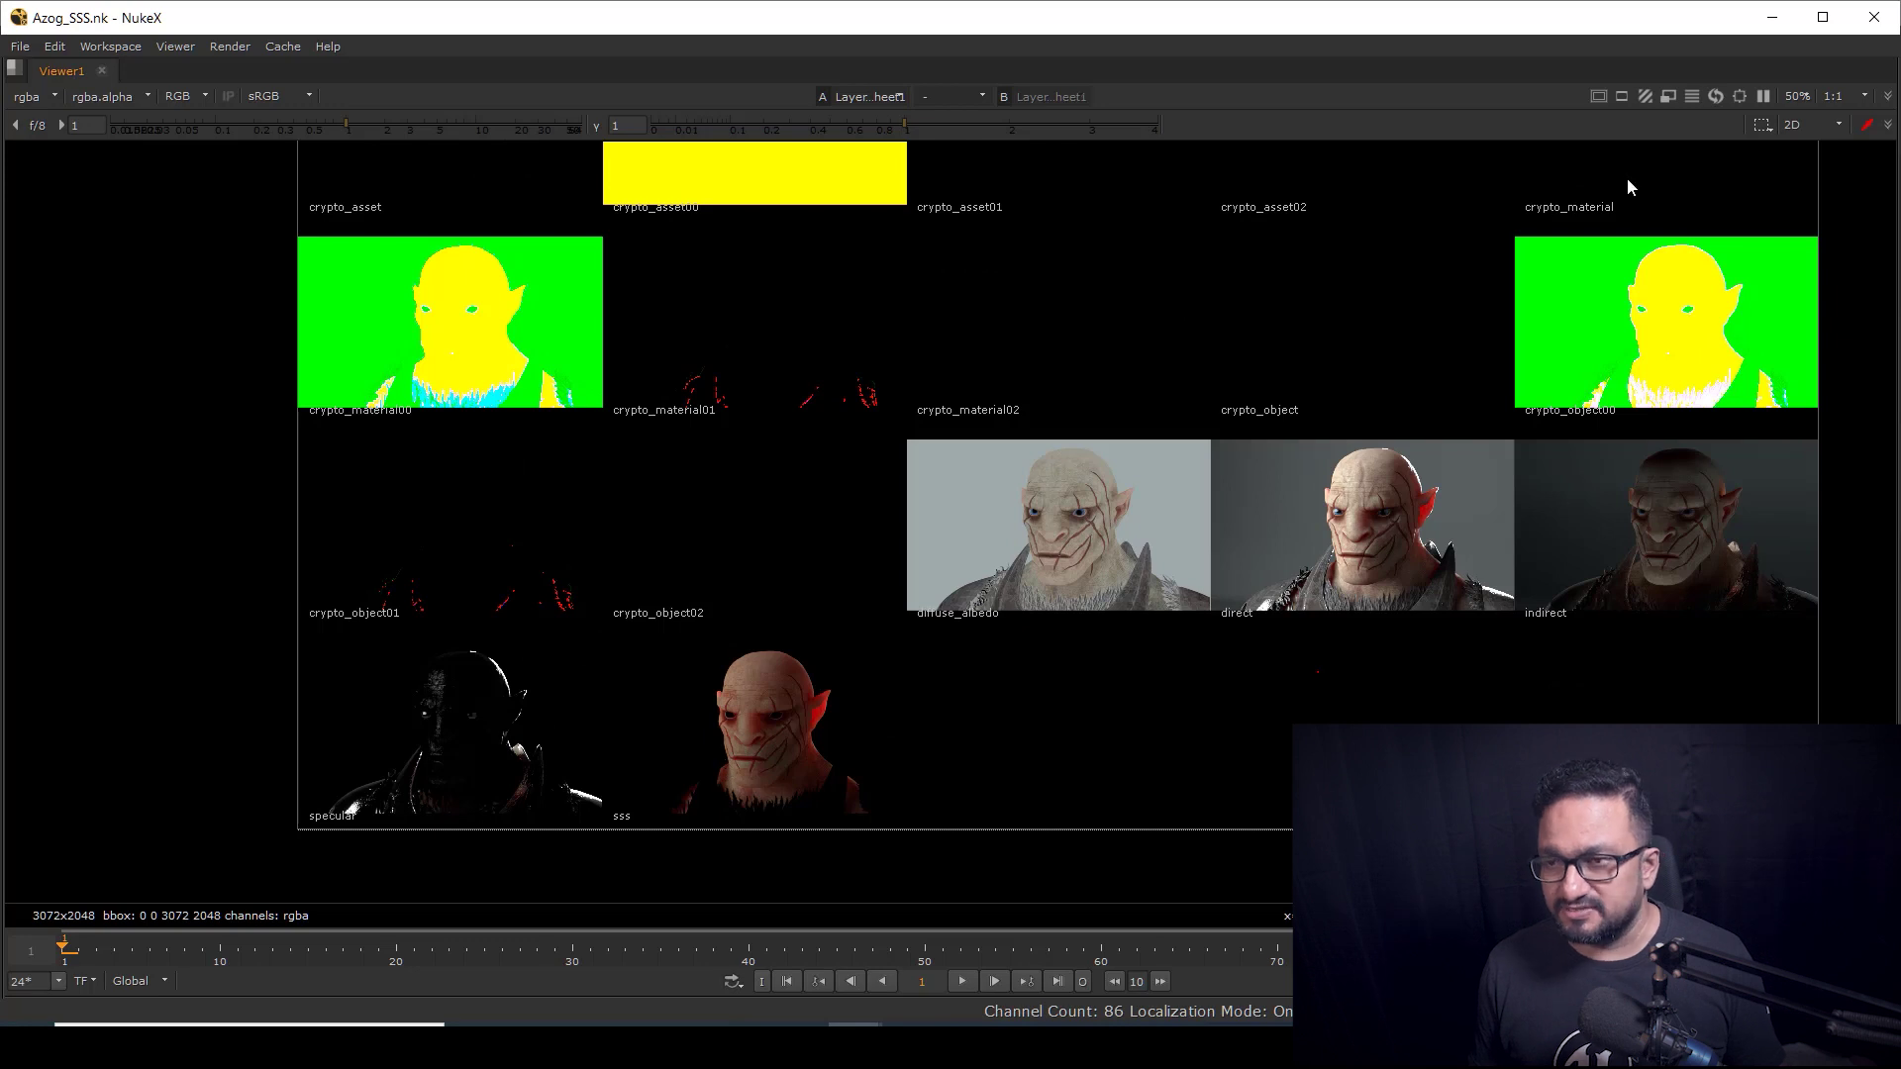
Step: Restore the node graph and view the diffuse_albedo and sss Shuffle outputs in turn
key(space)
scroll(763, 806, down, 4)
middle_drag(818, 988, 681, 794)
scroll(681, 795, up, 2)
click(584, 812)
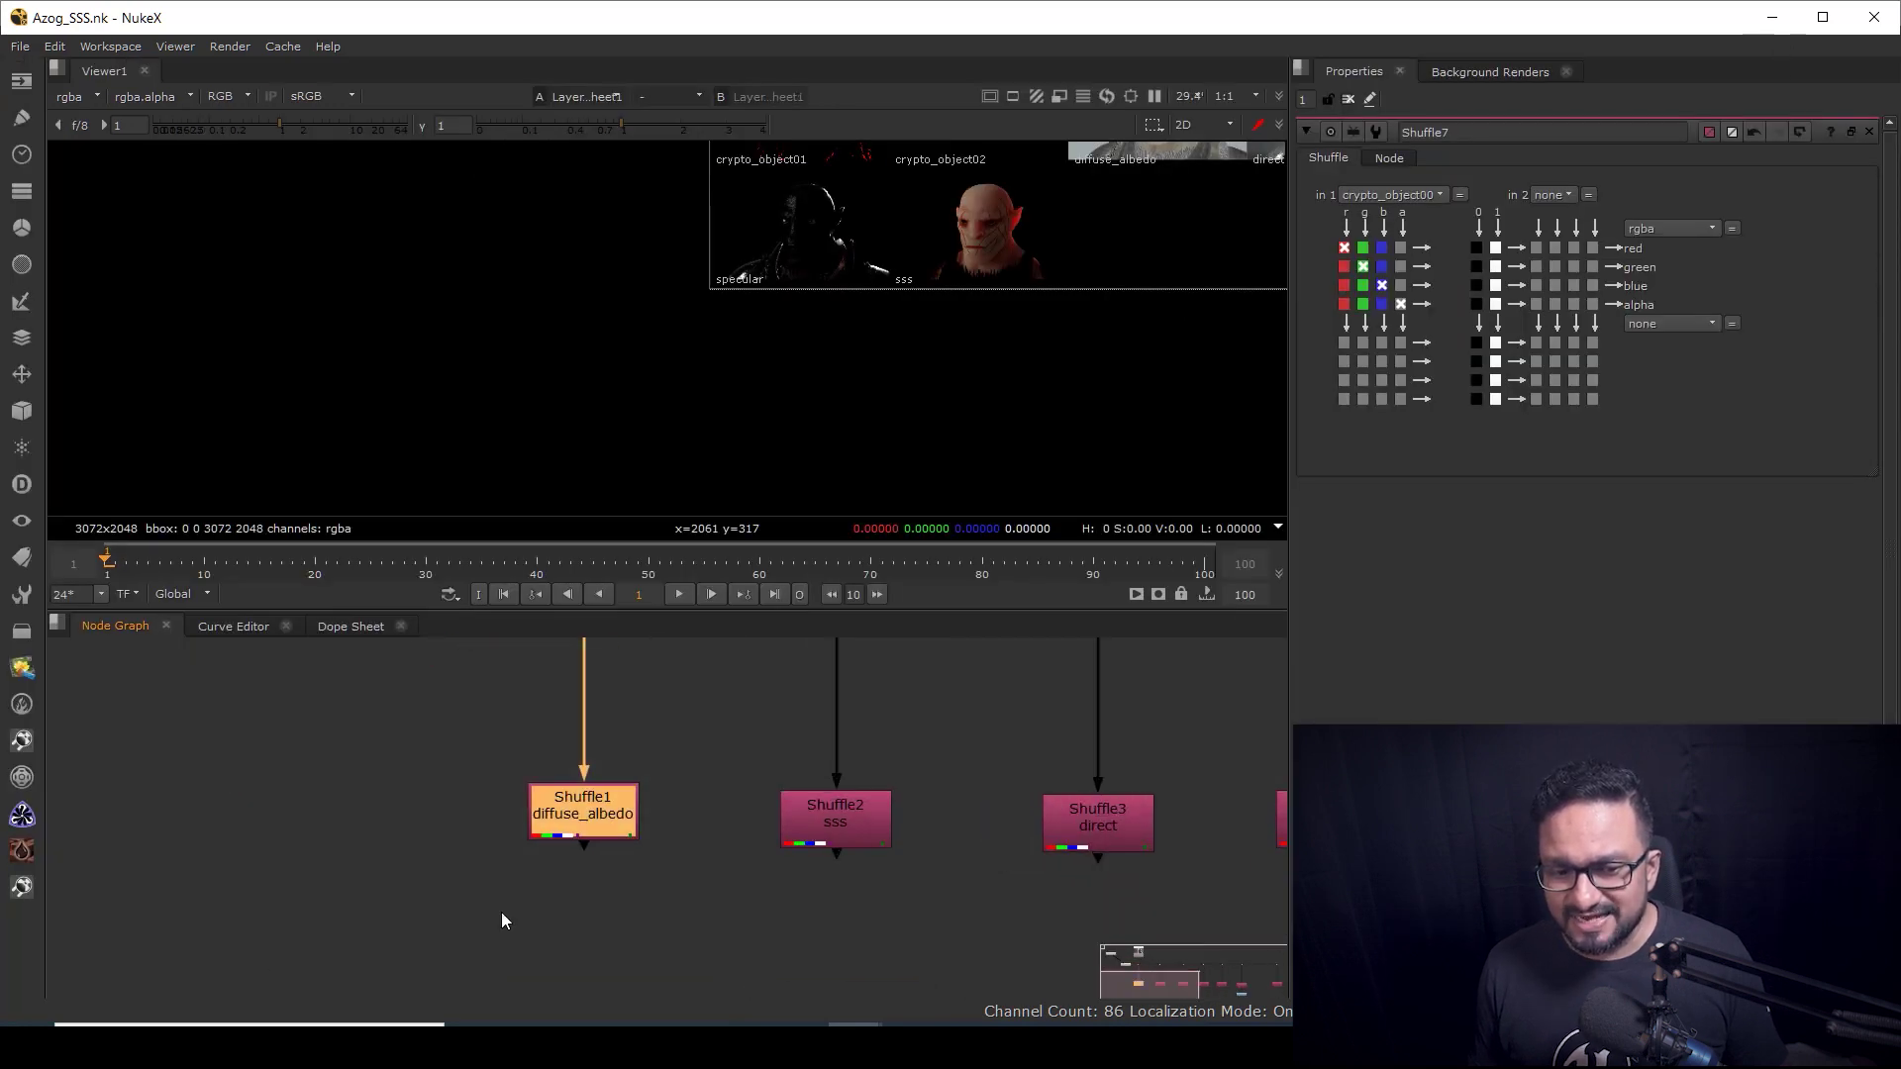
key(1)
click(505, 917)
click(835, 820)
key(f)
drag(924, 747, 650, 935)
key(1)
click(985, 899)
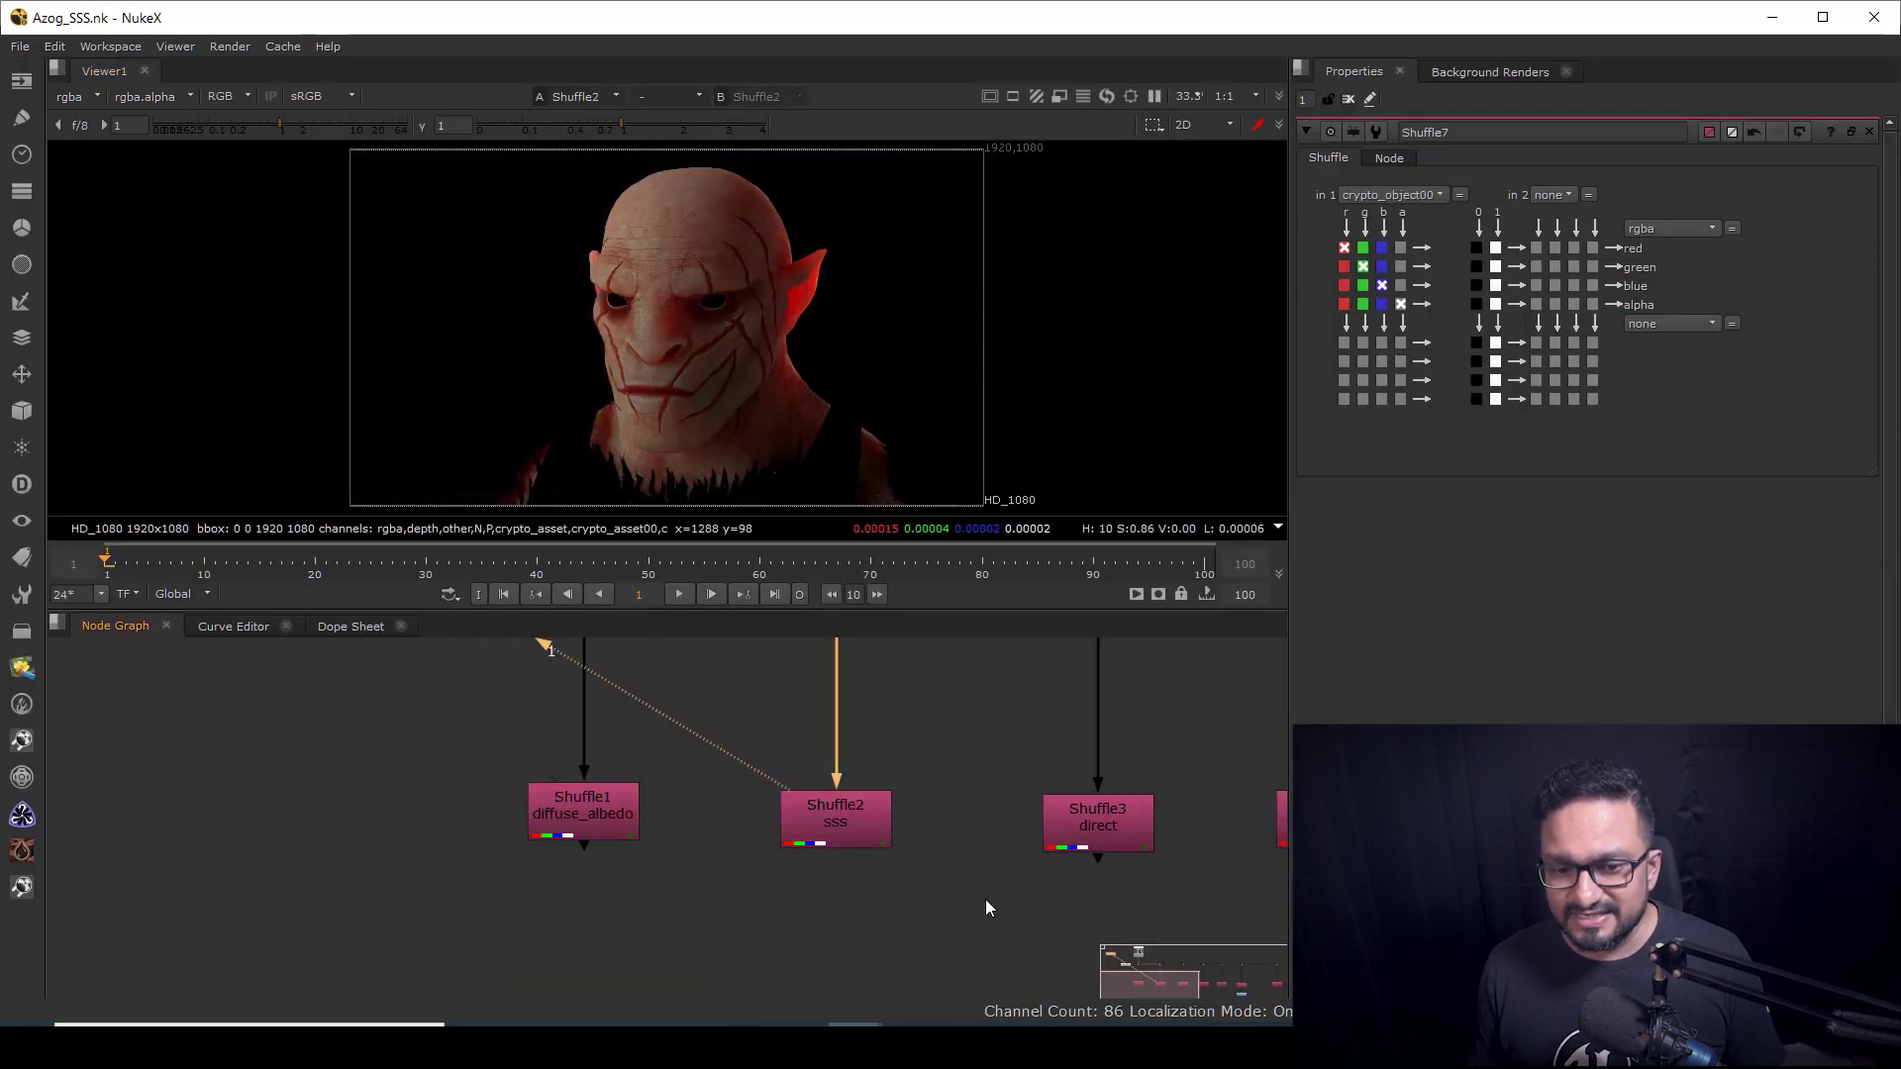
Step: Compare the diffuse_albedo, sss and direct passes by sending each Shuffle node to the viewer
middle_drag(971, 800, 659, 834)
drag(426, 741, 134, 896)
key(1)
drag(705, 770, 394, 925)
key(1)
click(895, 777)
drag(896, 771, 787, 947)
key(1)
Step: View the indirect pass from Shuffle4 and the specular pass from Shuffle5
middle_drag(1128, 764, 824, 798)
drag(824, 799, 628, 949)
key(1)
drag(1032, 791, 896, 911)
key(1)
Step: View the depth pass and the crypto_object00 pass, then frame the whole node graph
middle_drag(1235, 846, 930, 798)
drag(942, 773, 701, 906)
key(1)
middle_drag(1074, 871, 811, 857)
drag(818, 769, 1097, 929)
key(1)
click(781, 930)
middle_drag(780, 929, 938, 915)
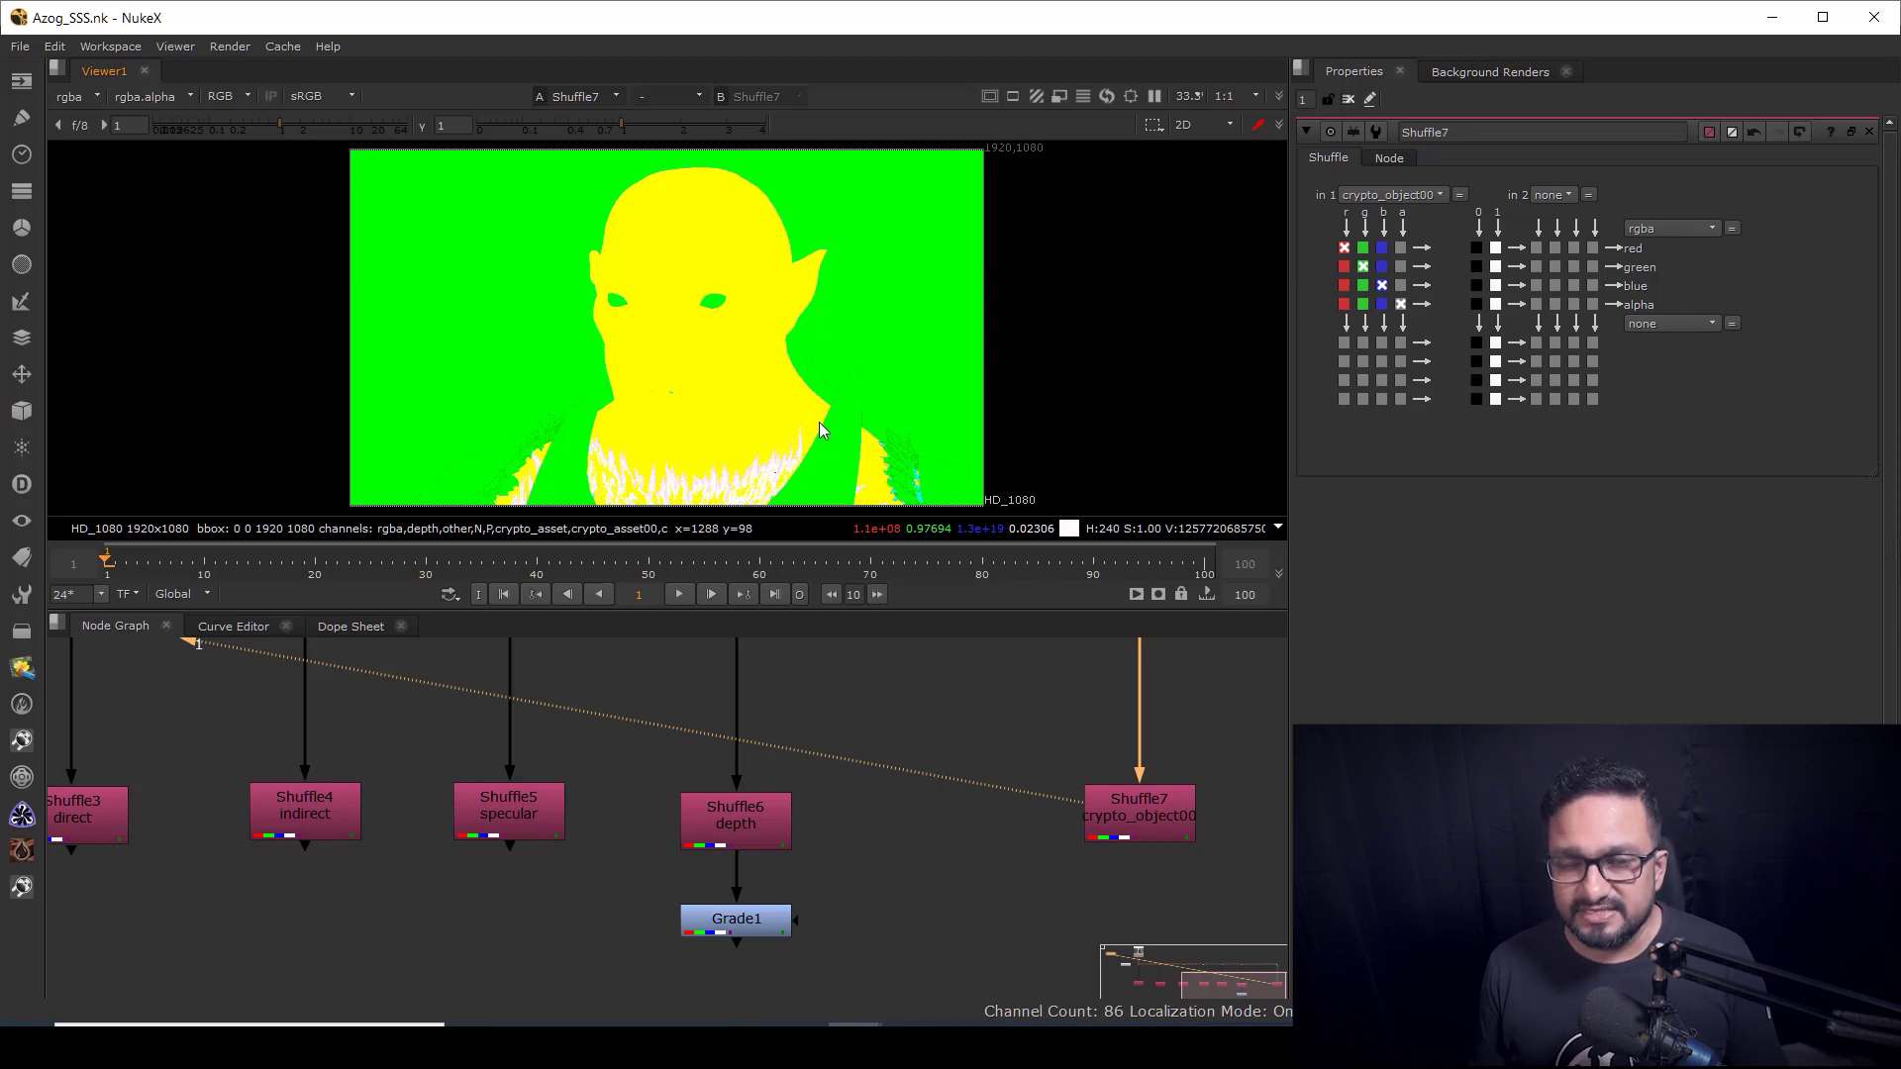
key(f)
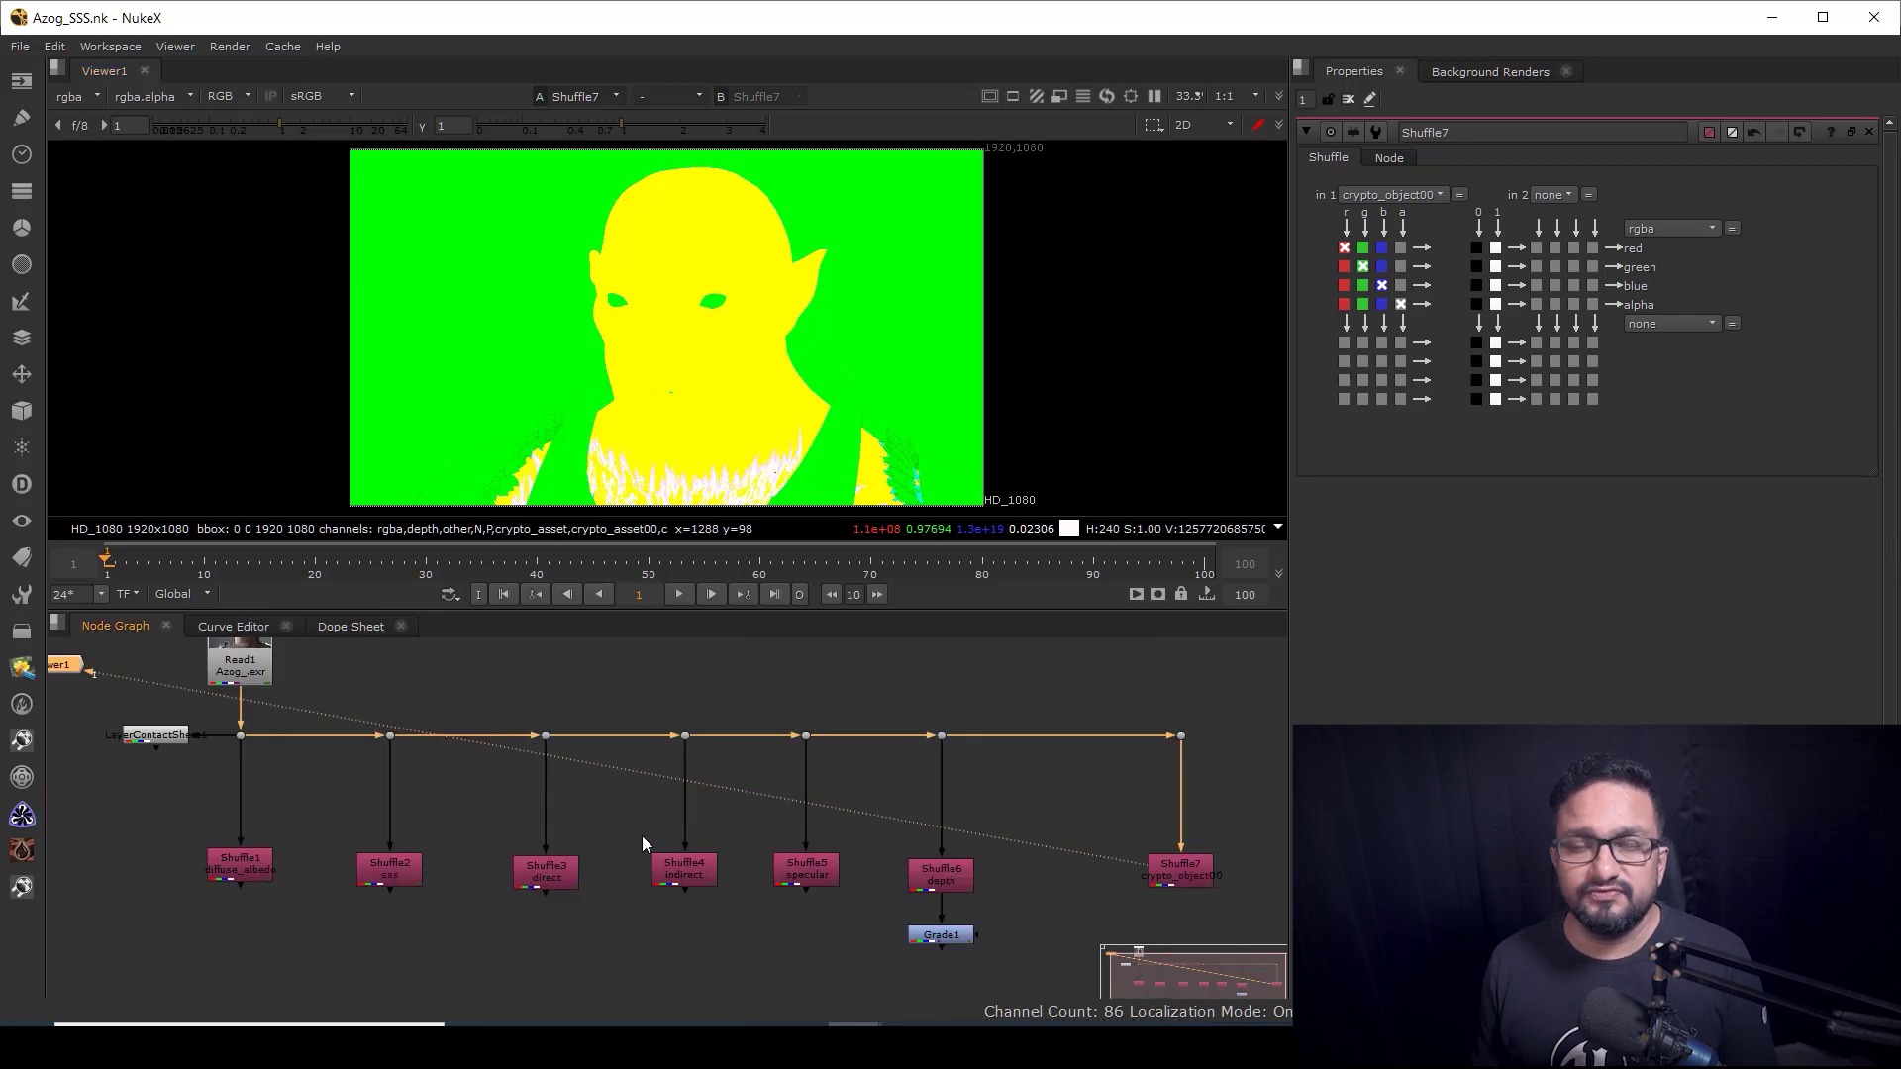
Step: Show the diffuse_albedo pass from Shuffle1 in the viewer as the base of the composite
scroll(445, 833, up, 5)
middle_drag(262, 867, 492, 857)
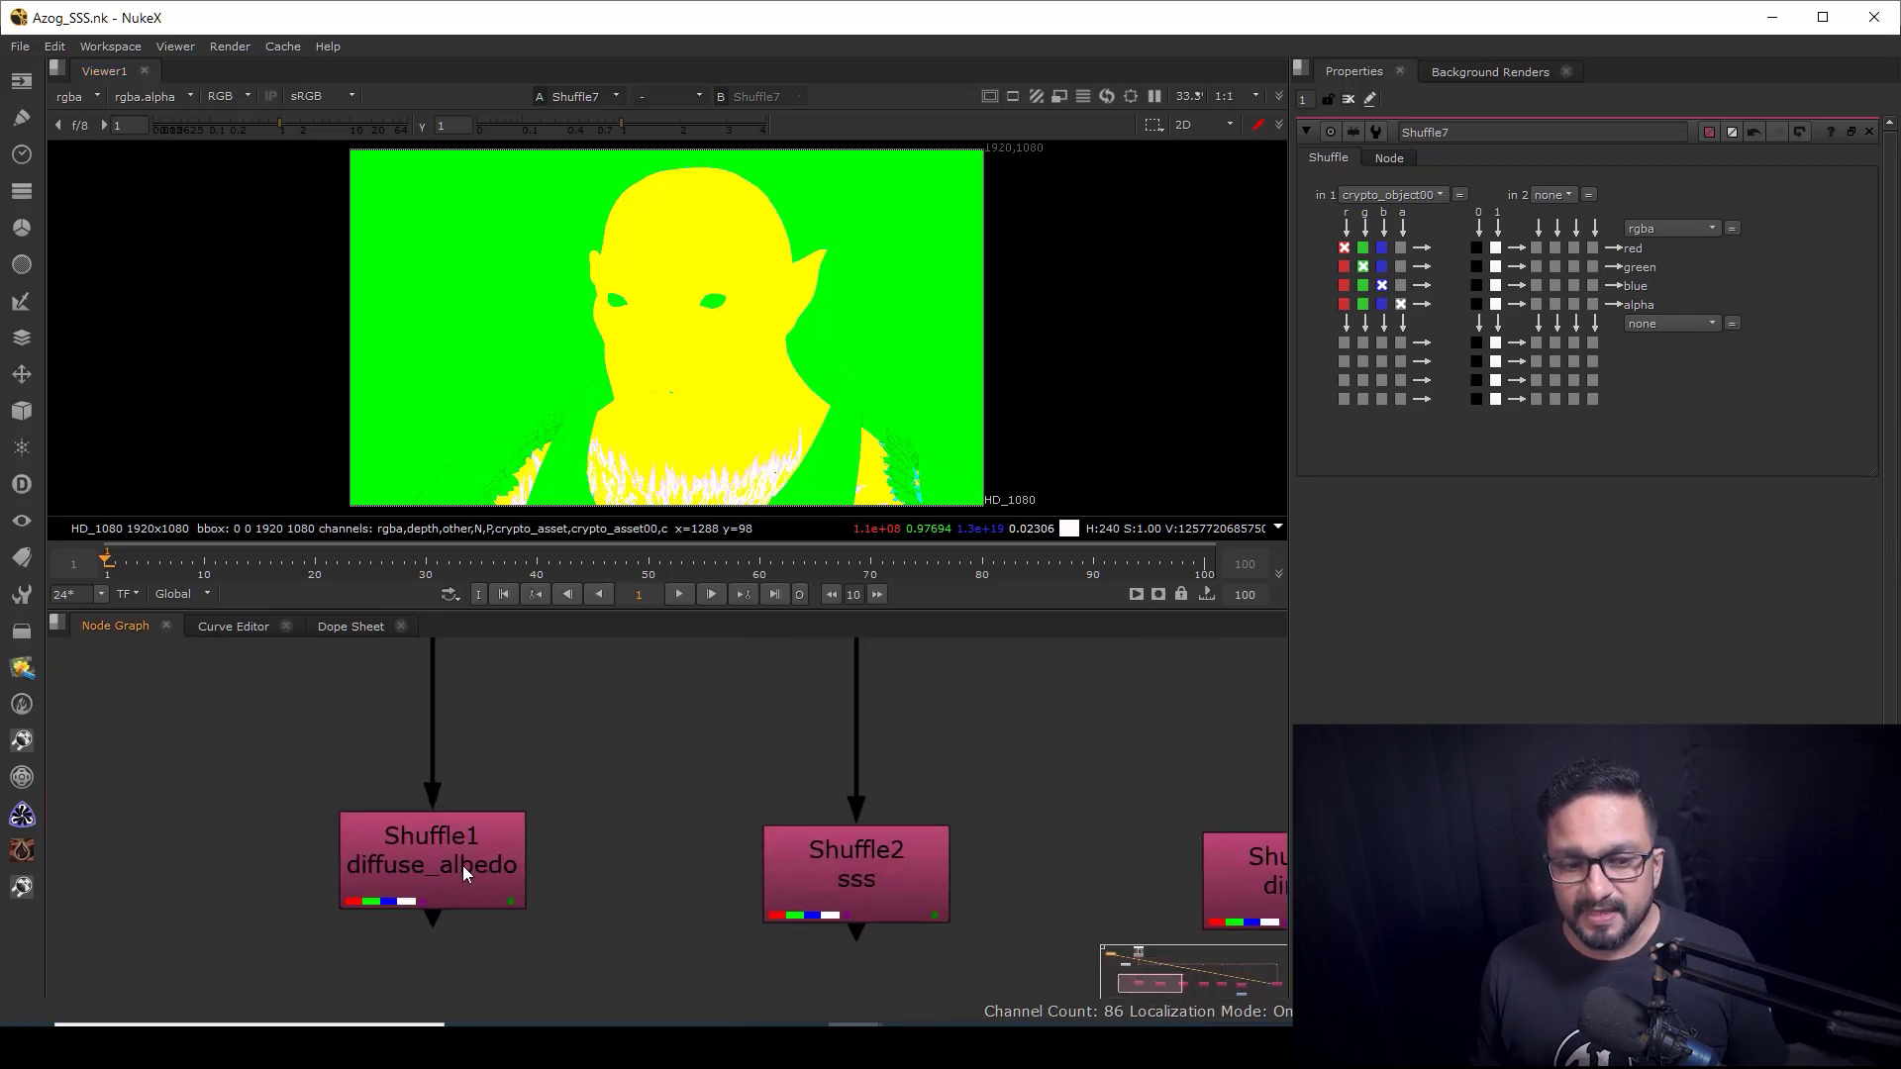
click(517, 863)
key(1)
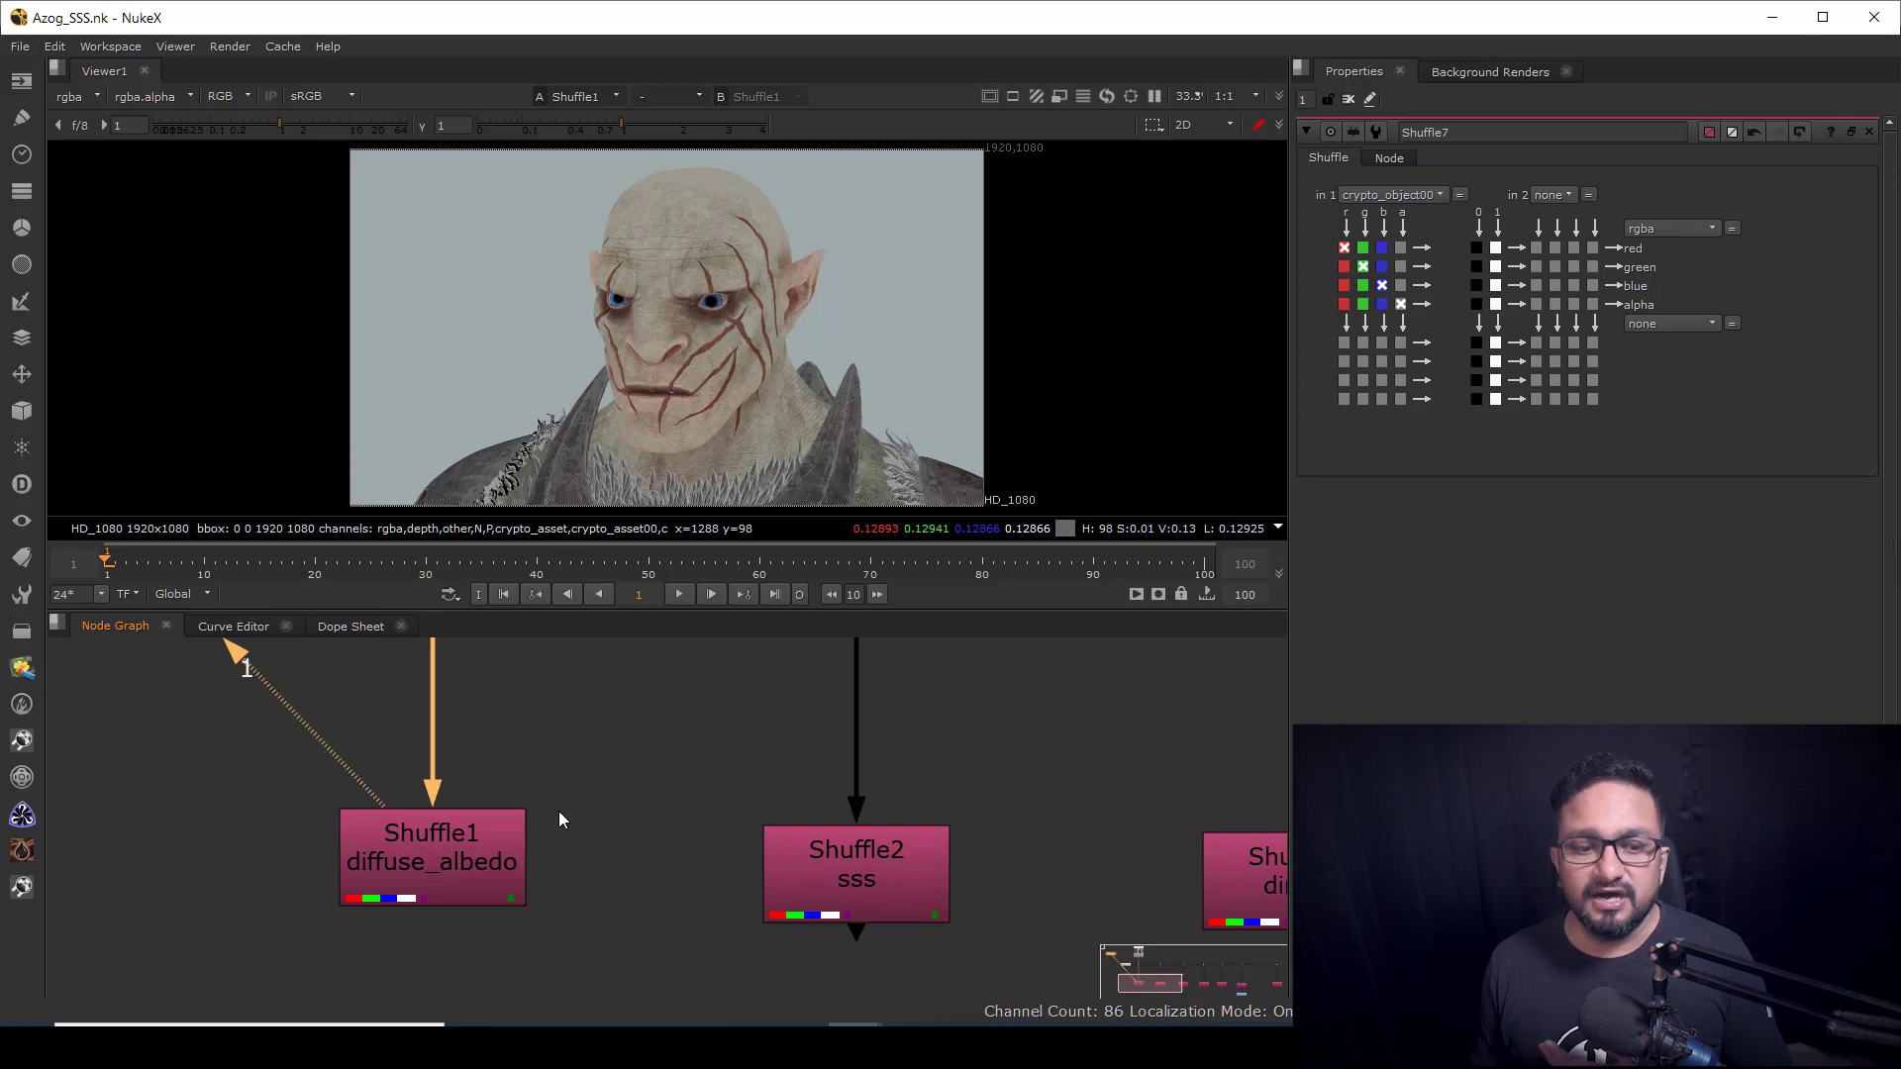
Step: Raise the sss Shuffle node slightly and add a Merge node beneath it, with diffuse_albedo feeding input B through a dot
scroll(624, 862, down, 2)
drag(766, 861, 775, 839)
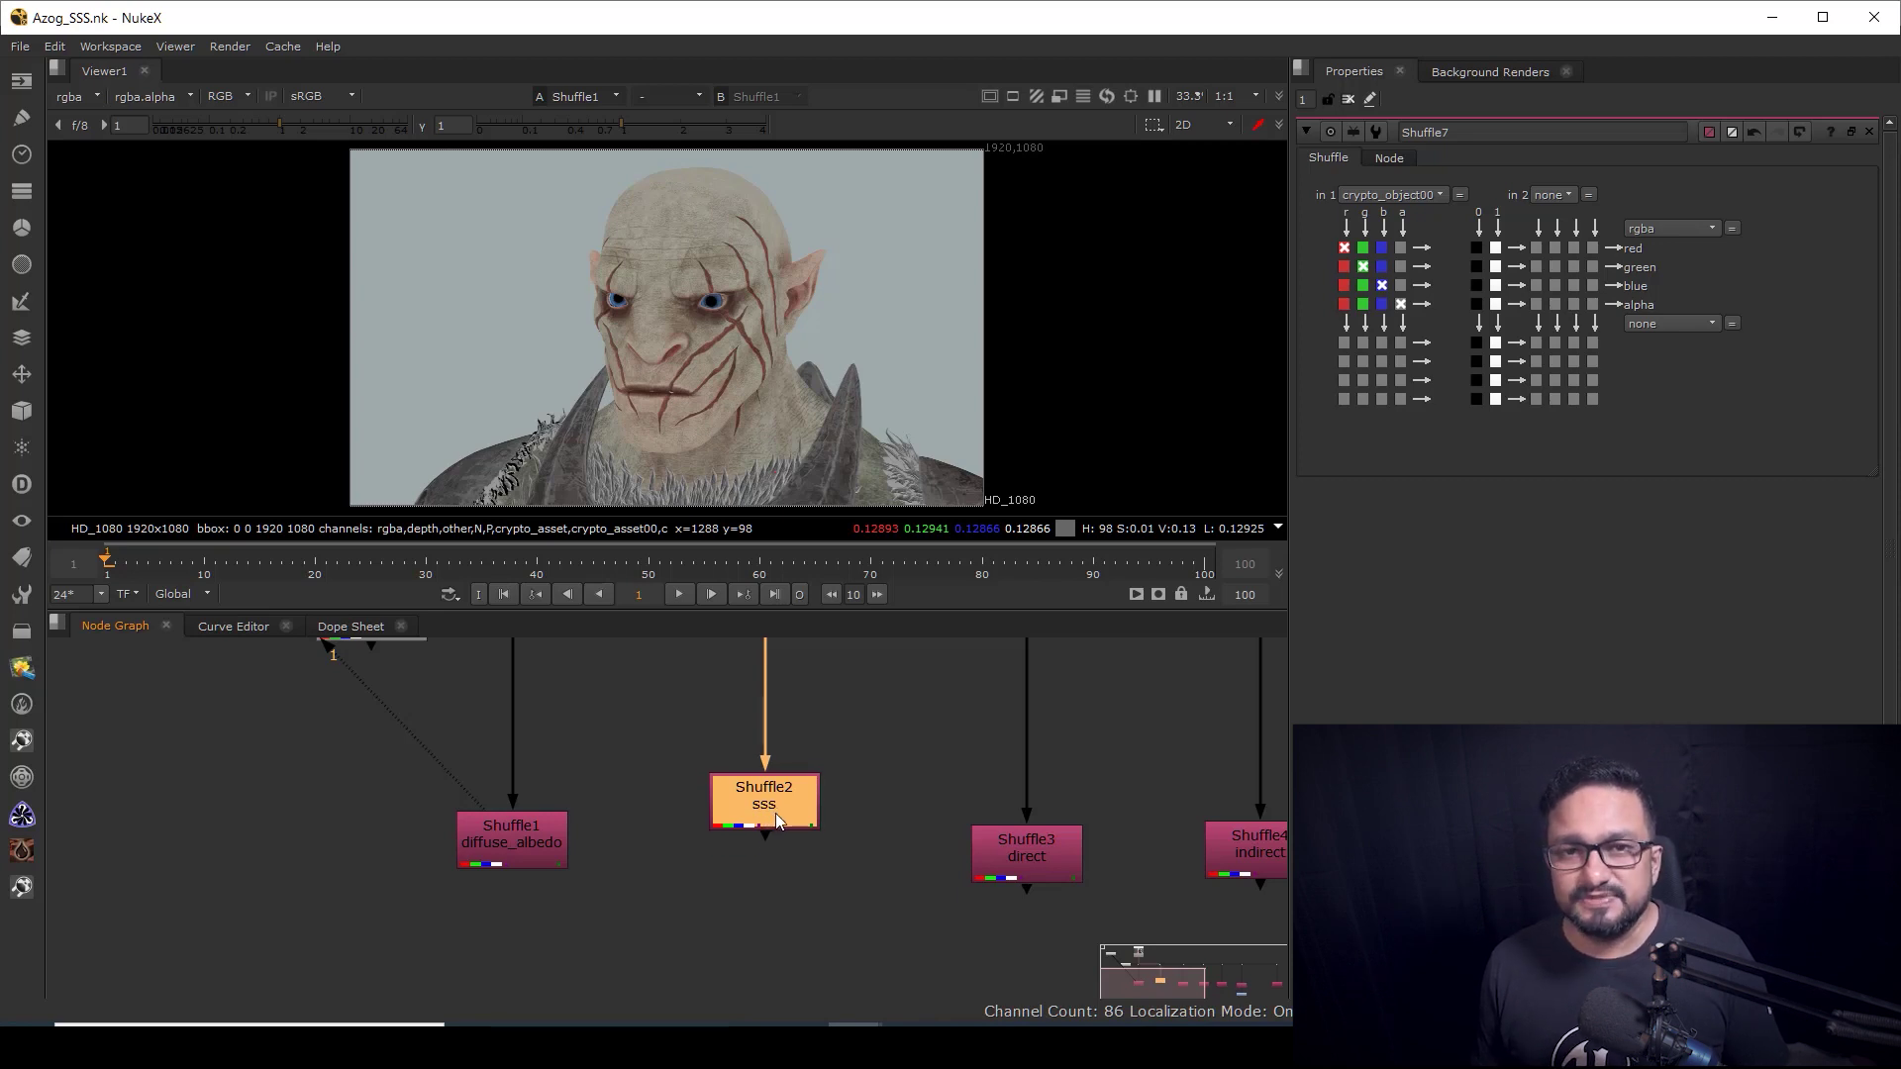
click(729, 883)
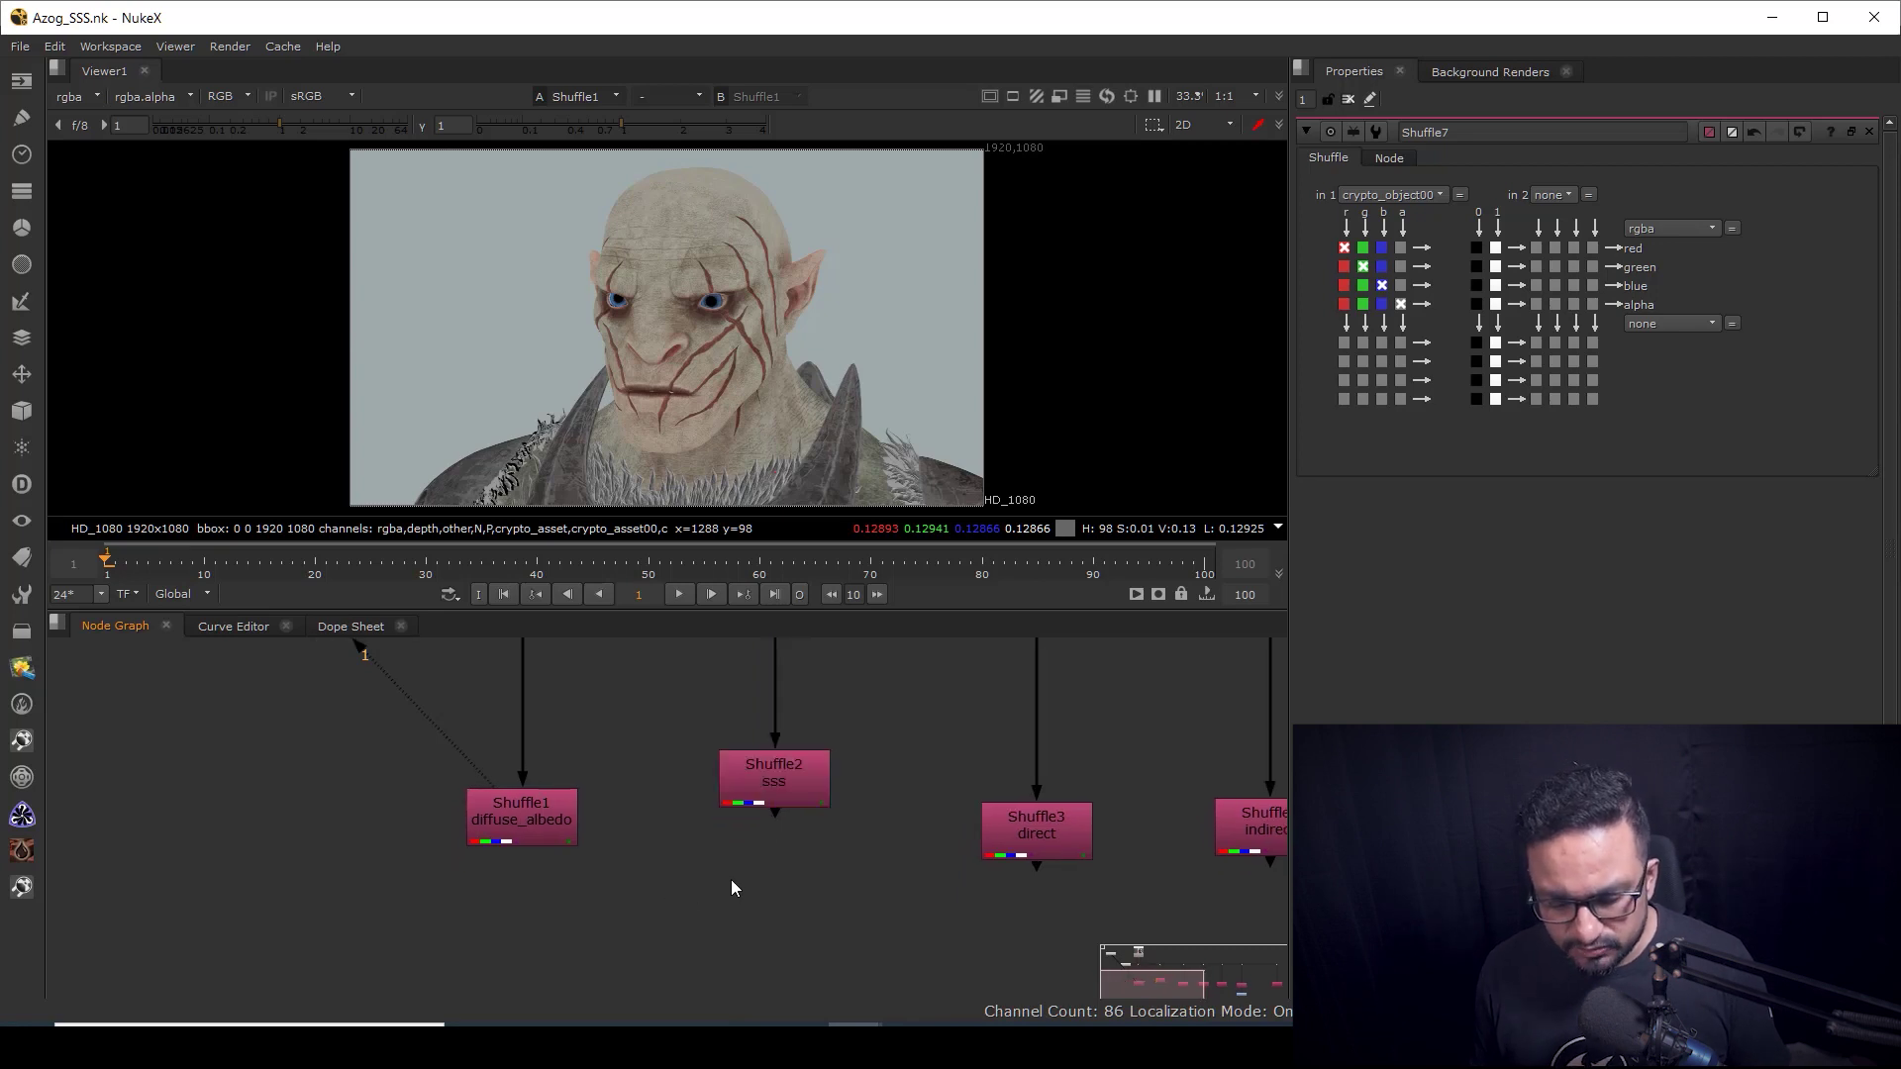
key(m)
scroll(738, 881, up, 1)
drag(738, 889, 472, 814)
drag(729, 942, 754, 932)
ctrl+drag(632, 882, 480, 942)
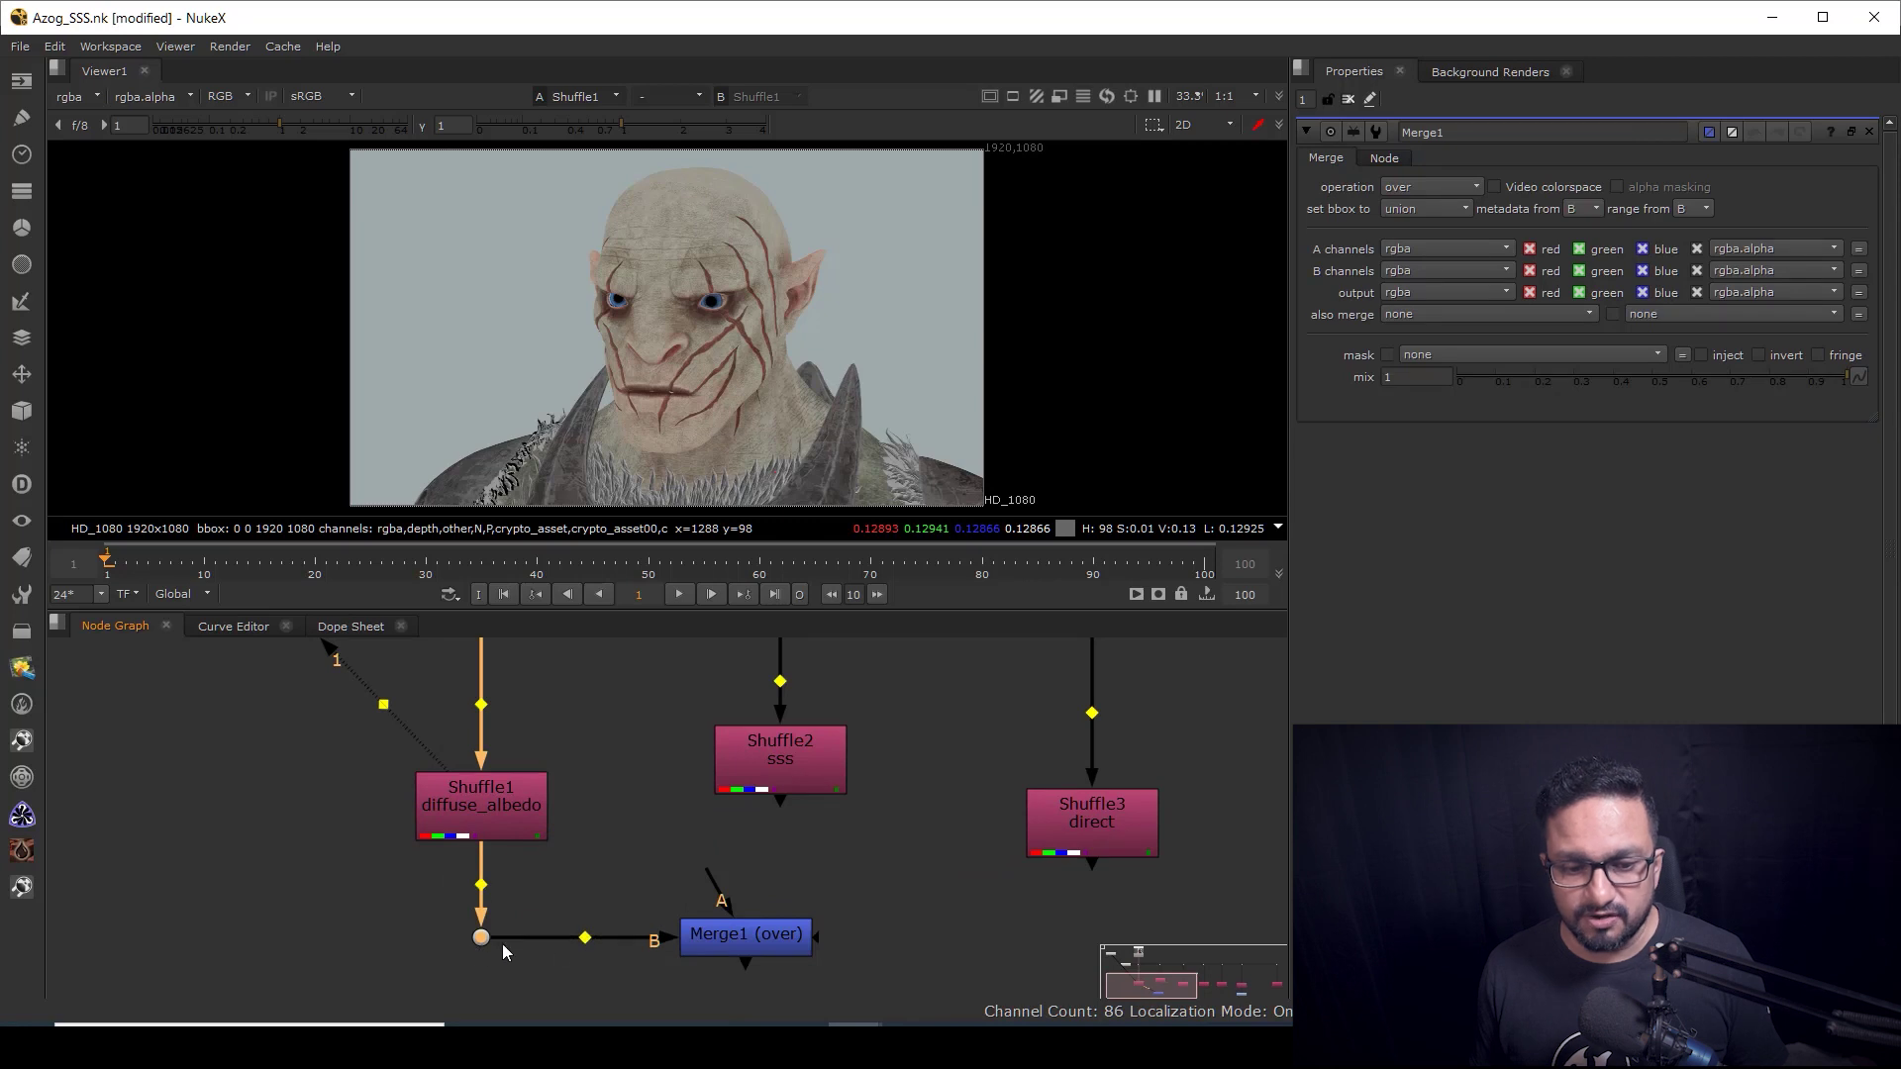
Step: Connect the sss Shuffle to Merge1's A input, align and view the merge, and set its operation to plus
drag(715, 889, 778, 810)
drag(751, 941, 786, 944)
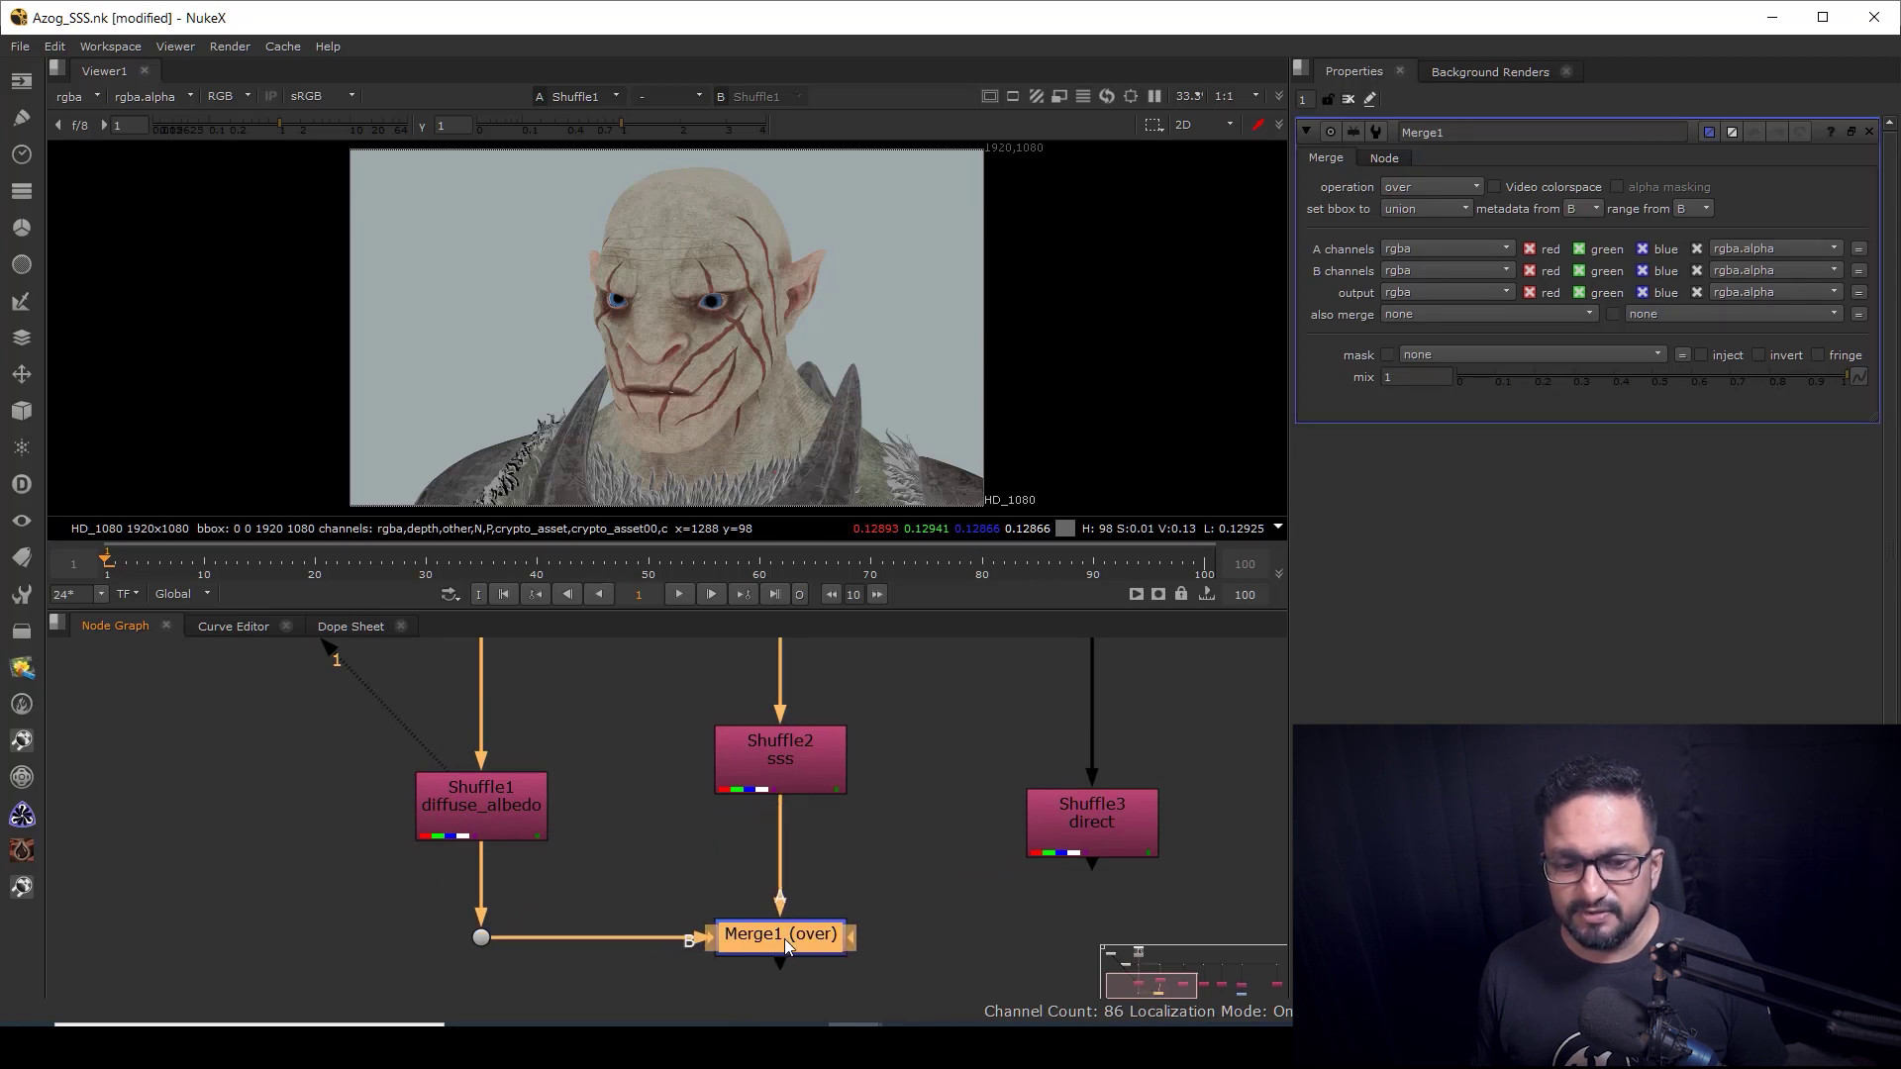
key(1)
click(1432, 187)
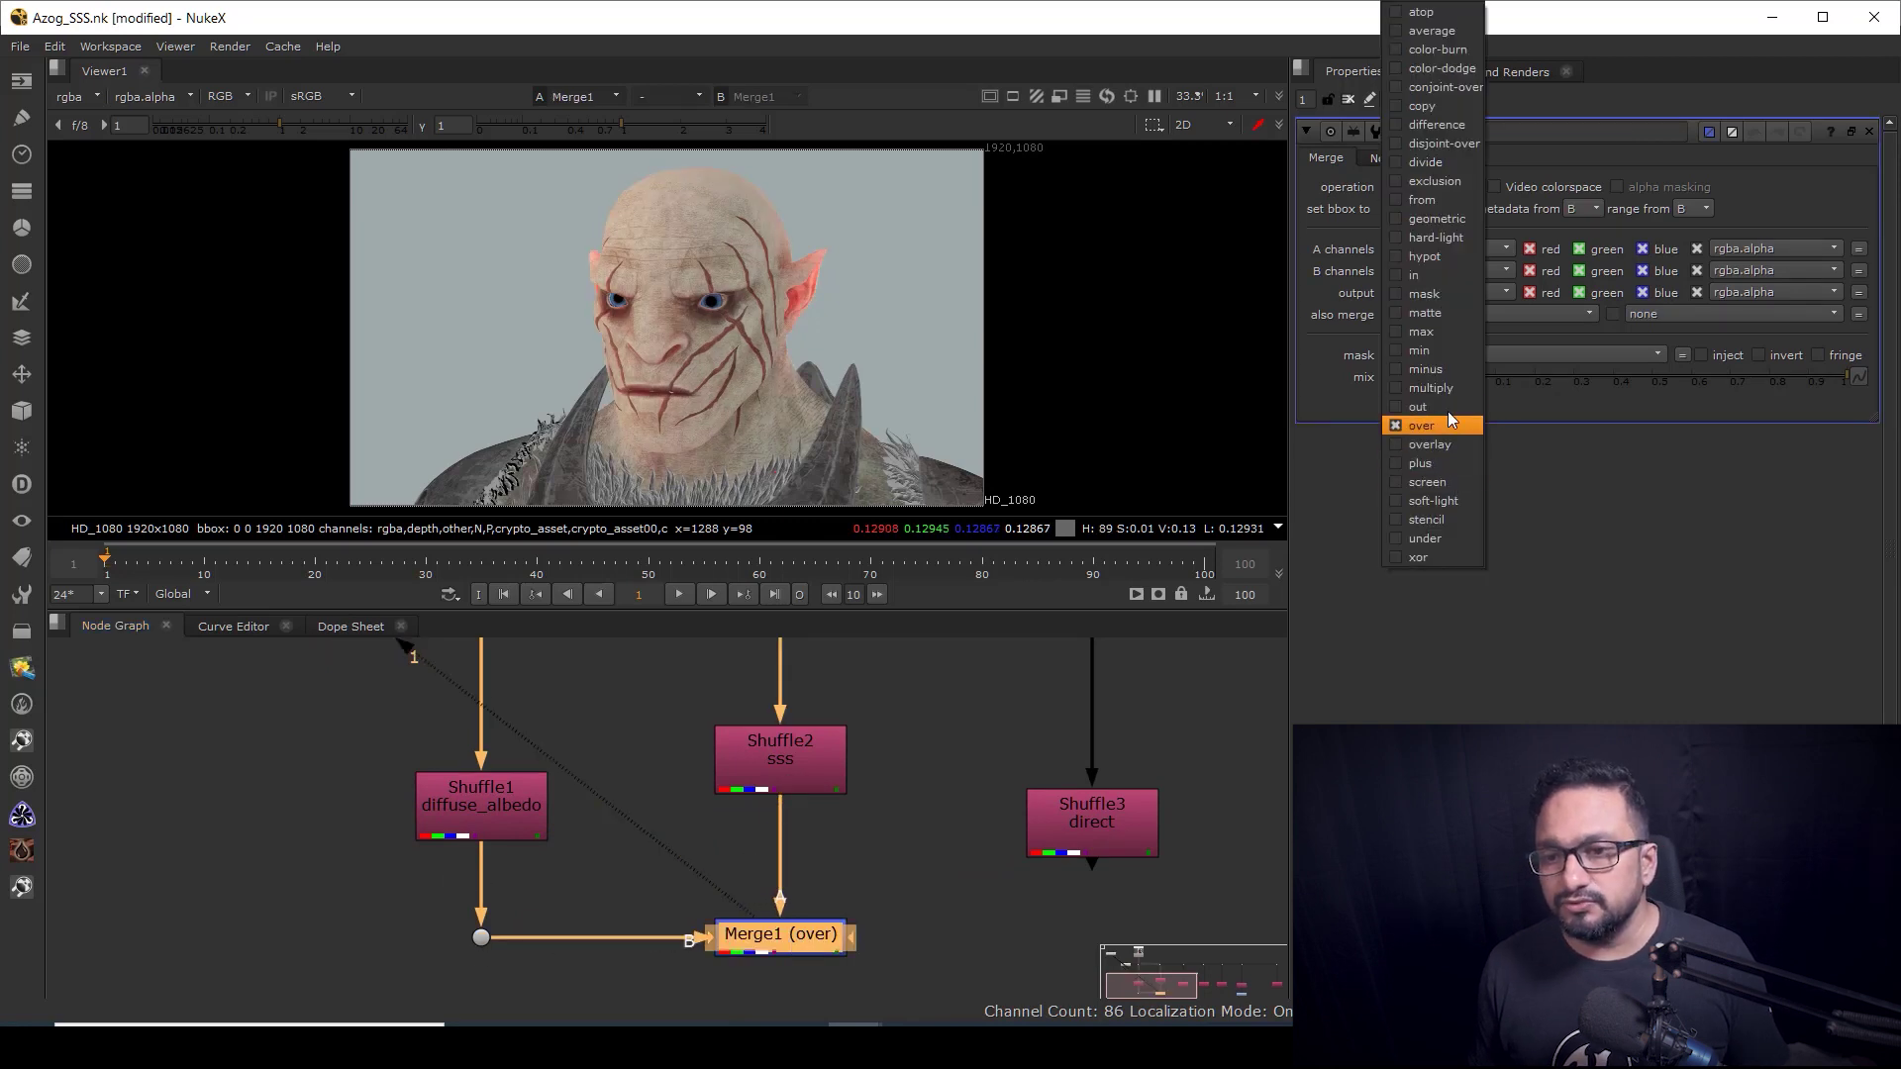
click(1441, 463)
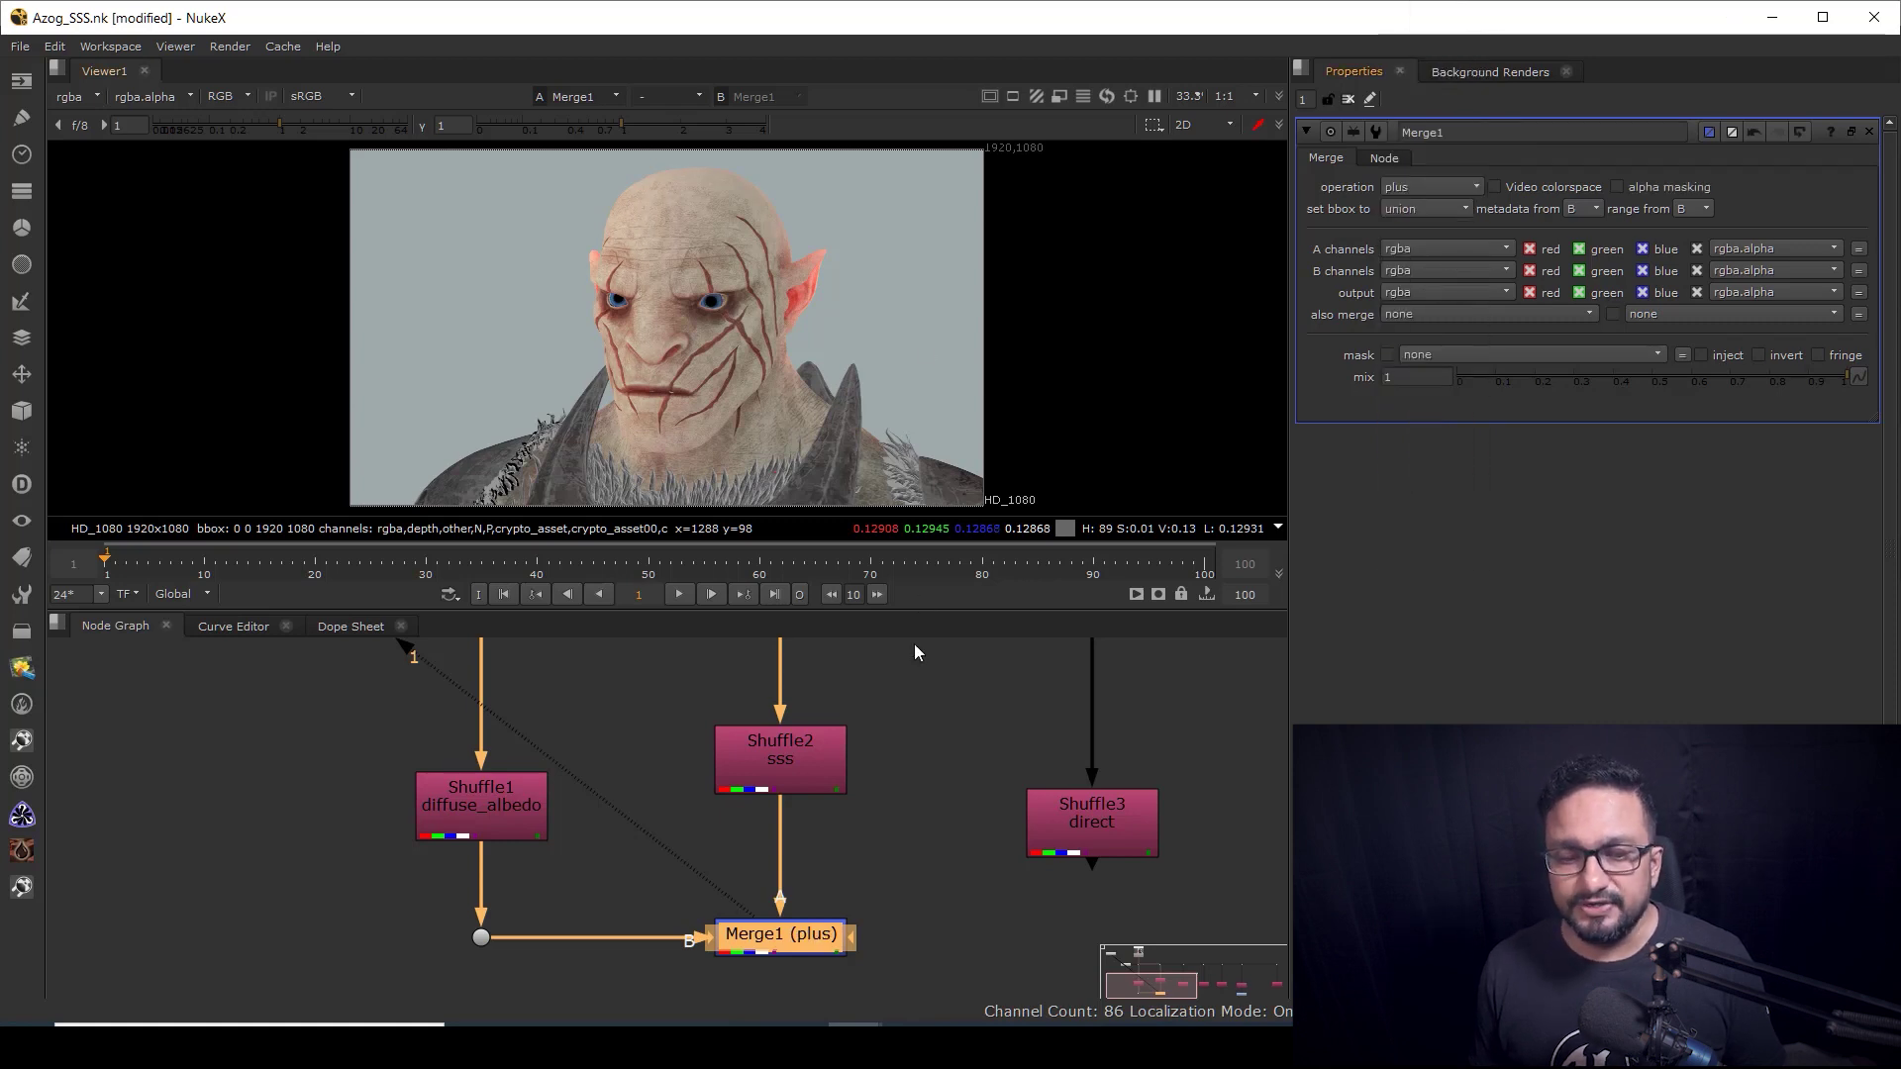
Step: View the direct pass from Shuffle3 and the indirect pass from Shuffle4
scroll(894, 859, down, 3)
scroll(891, 841, up, 2)
click(890, 830)
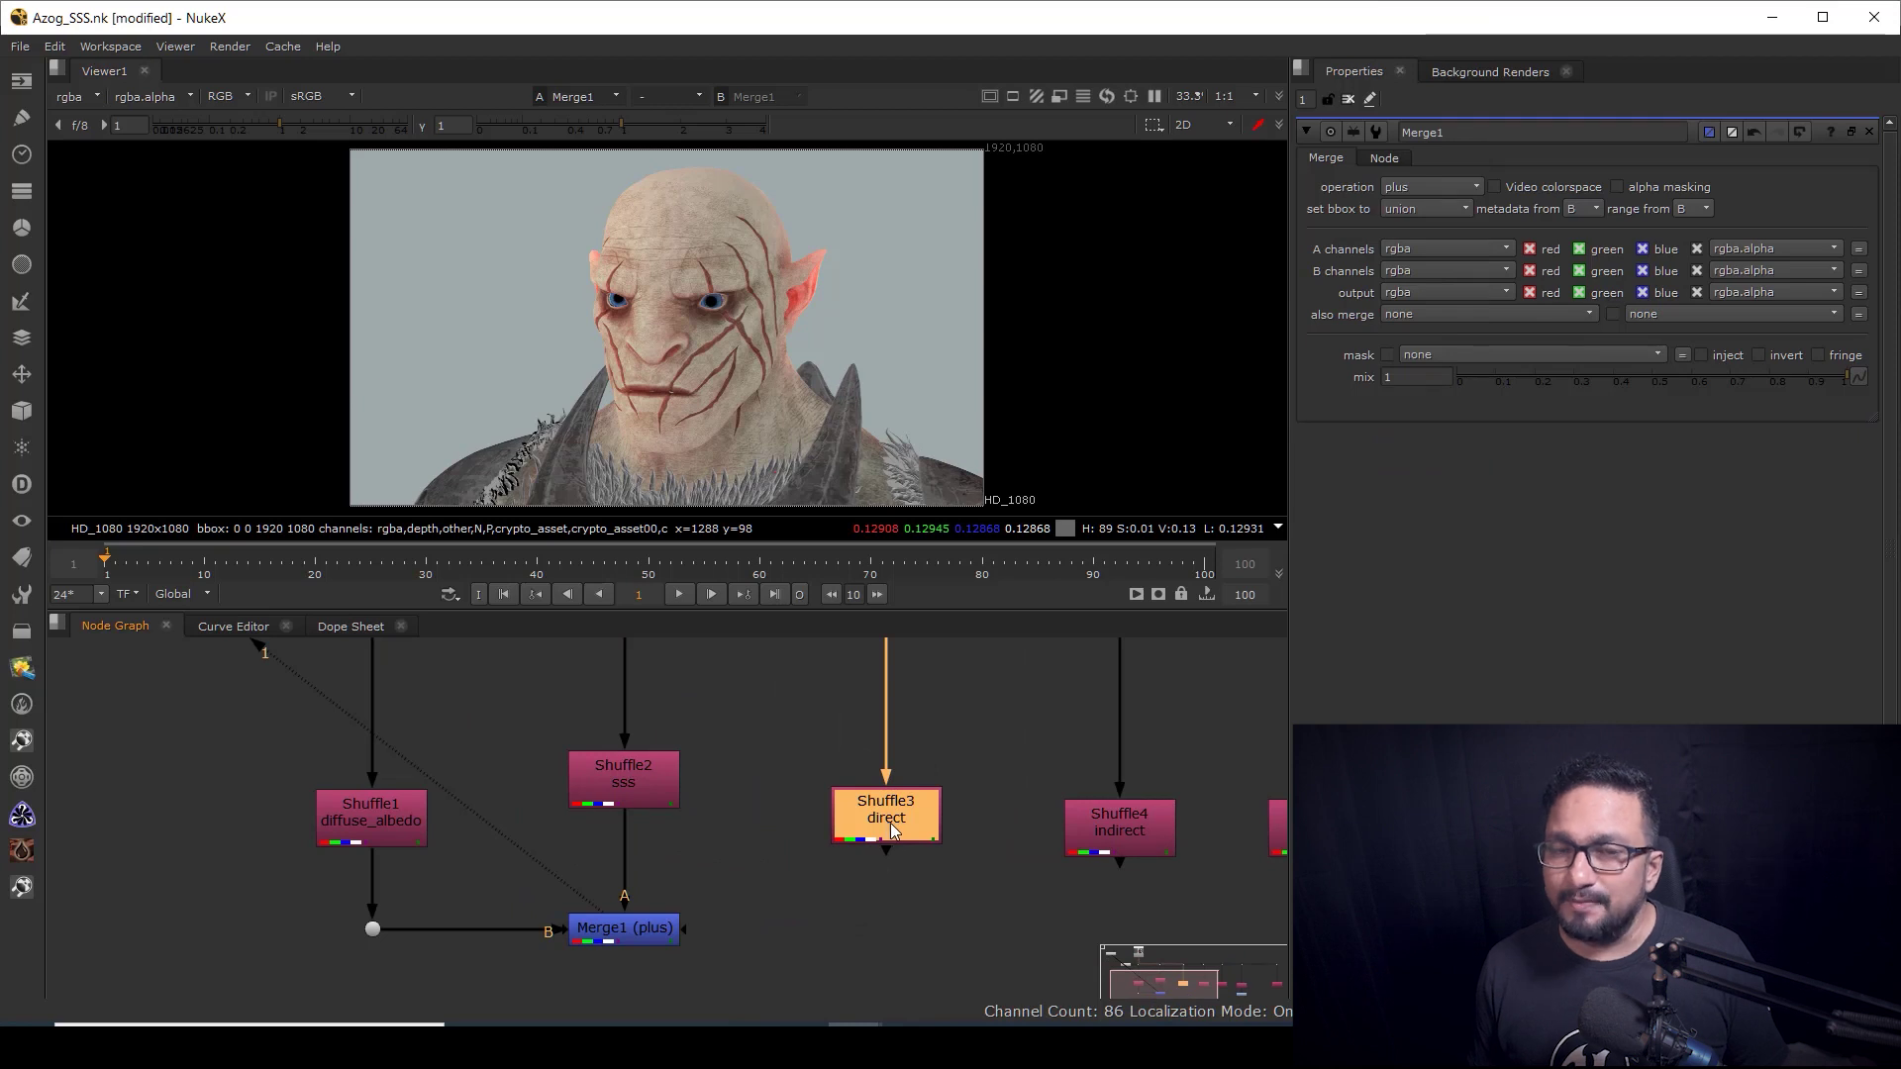
middle_drag(924, 820, 827, 811)
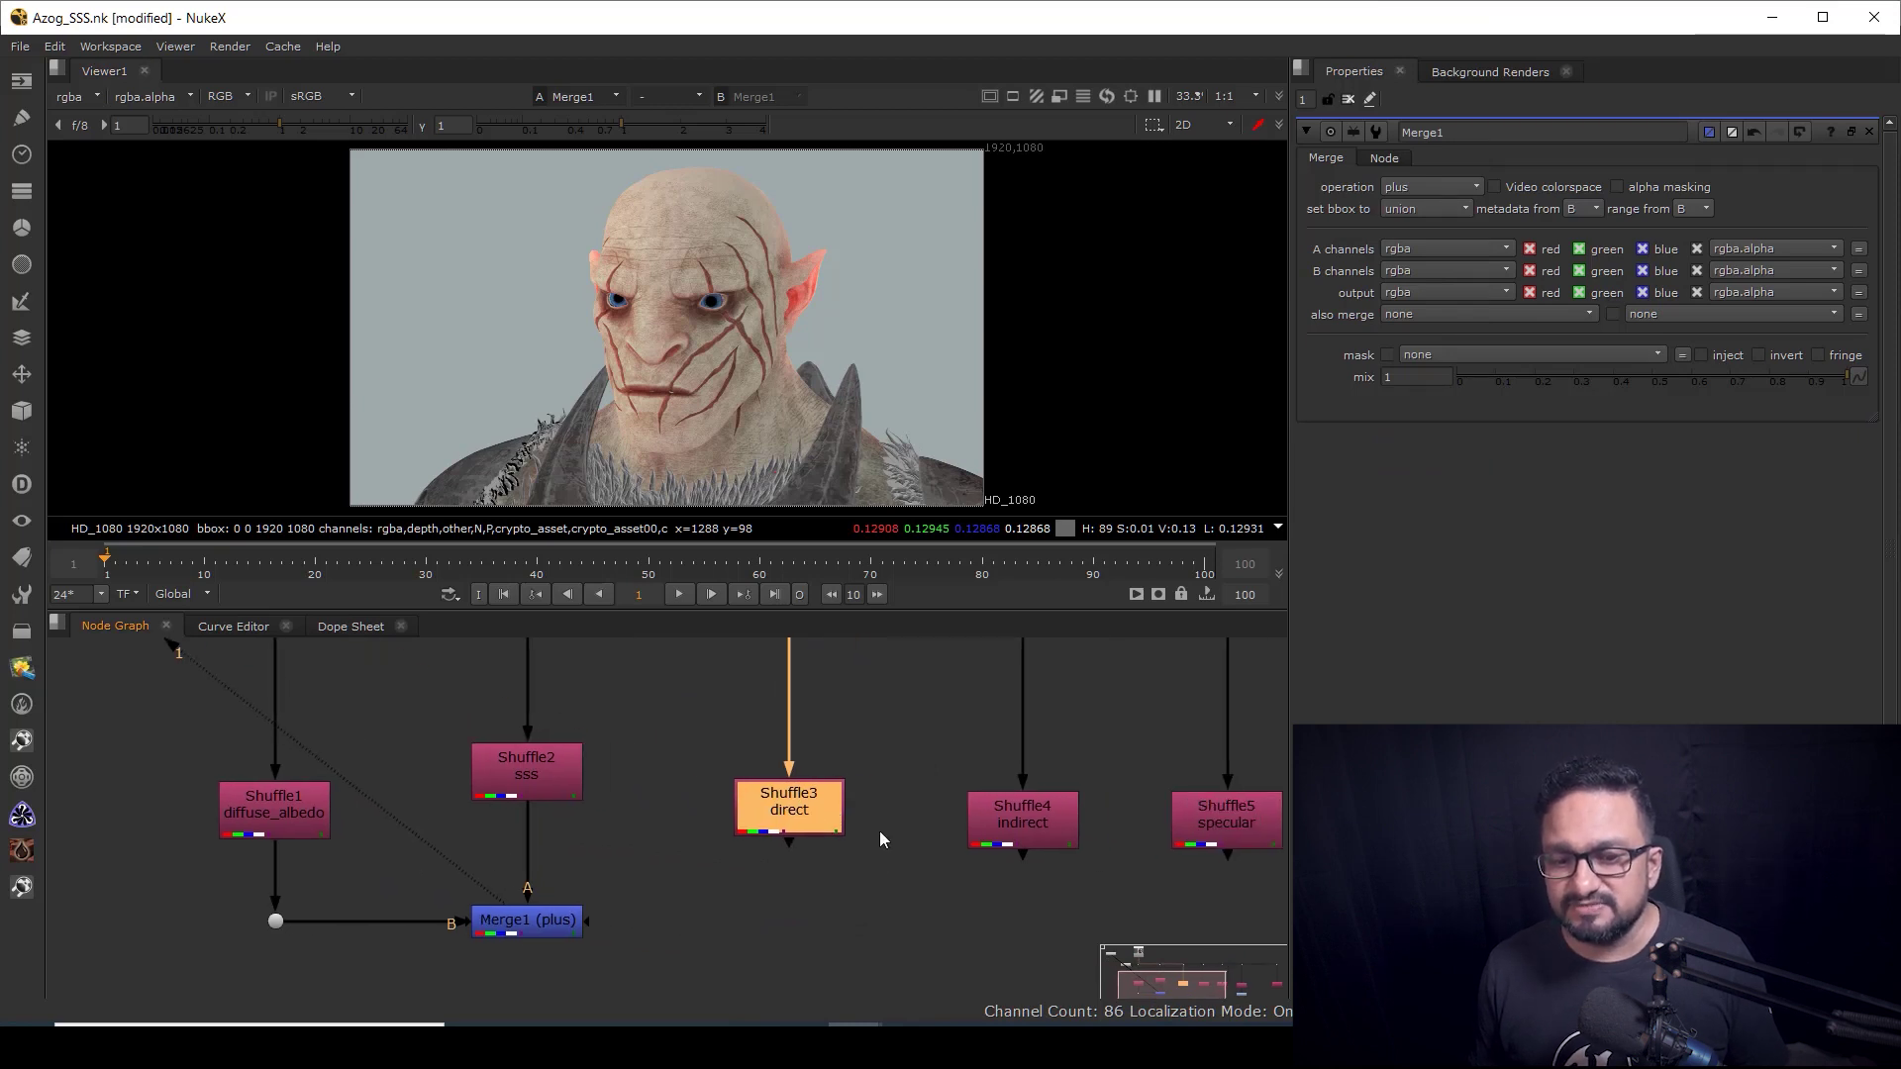
key(1)
click(1038, 824)
key(1)
middle_drag(912, 881, 904, 818)
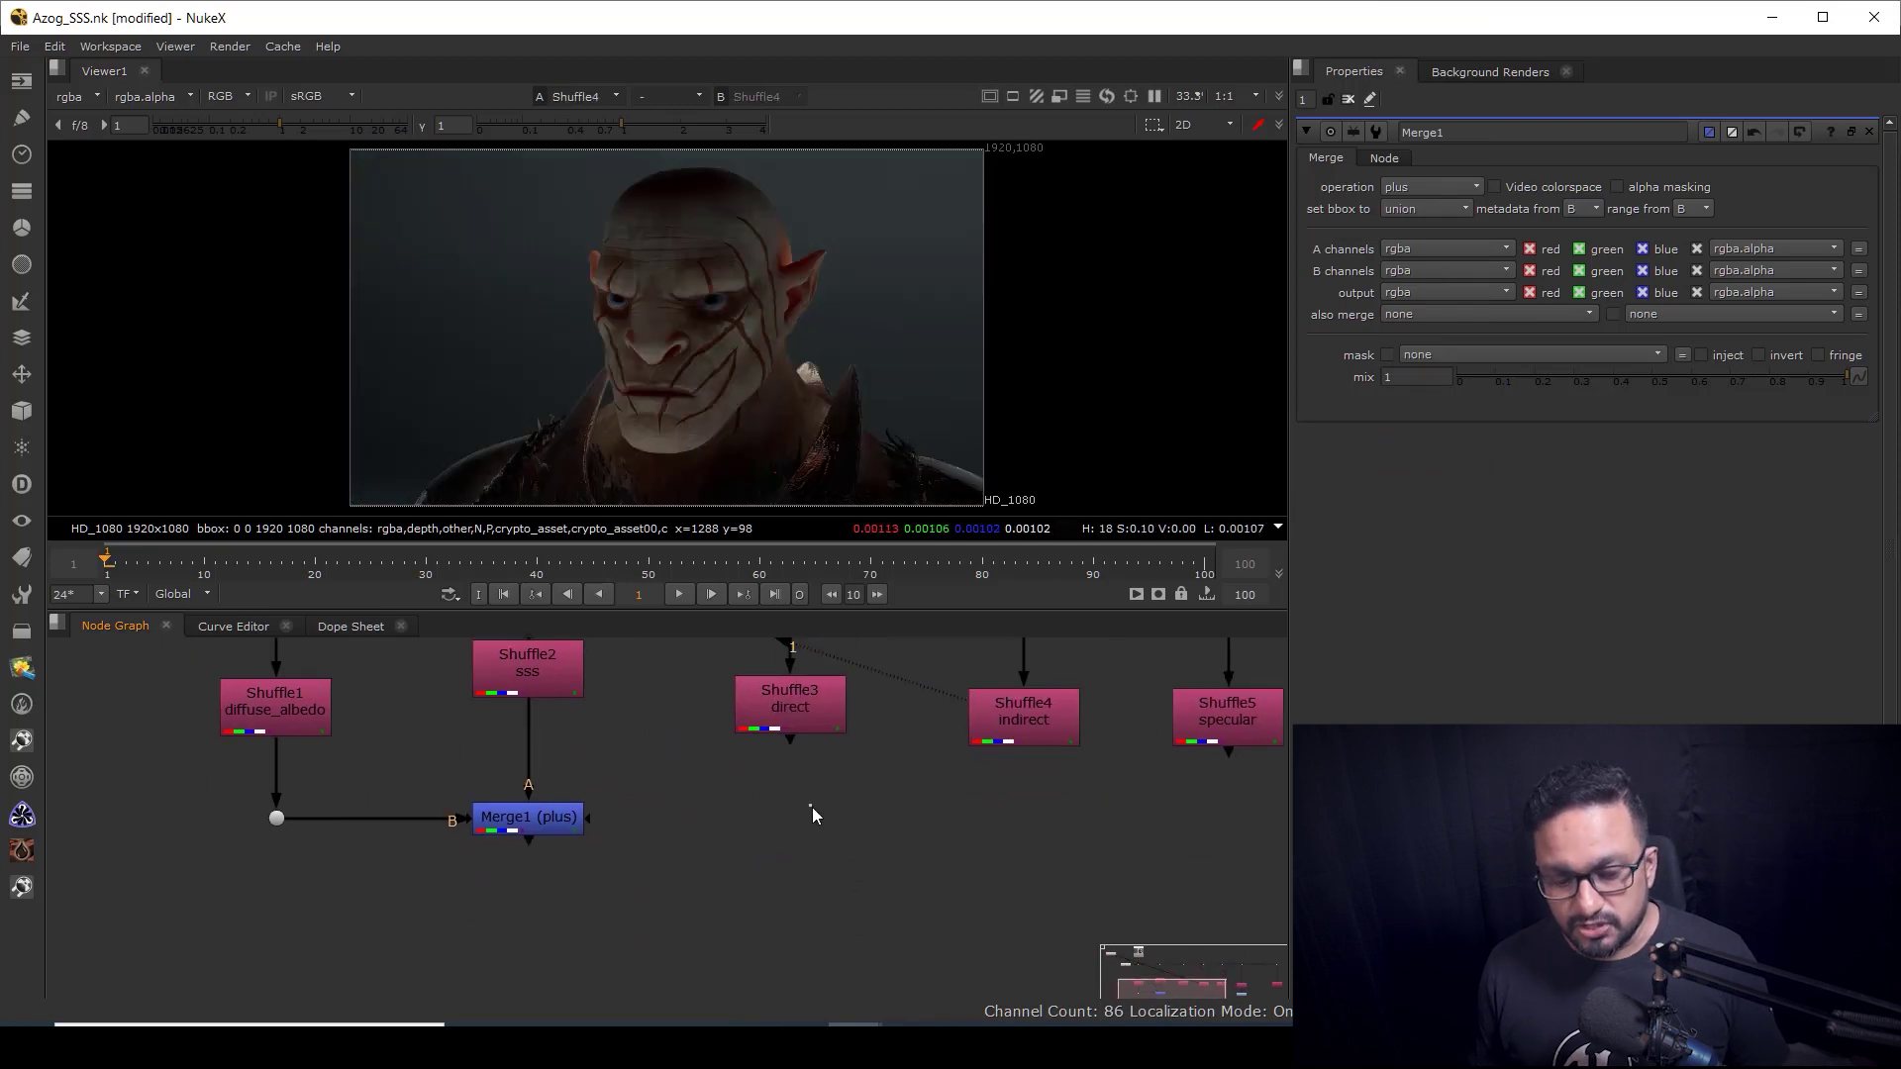
Step: Add a second Merge with Merge1 as B and the direct Shuffle as A, view it, and set its operation to plus
key(m)
drag(835, 779, 534, 818)
drag(791, 738, 791, 734)
drag(816, 819, 796, 819)
key(1)
click(1430, 187)
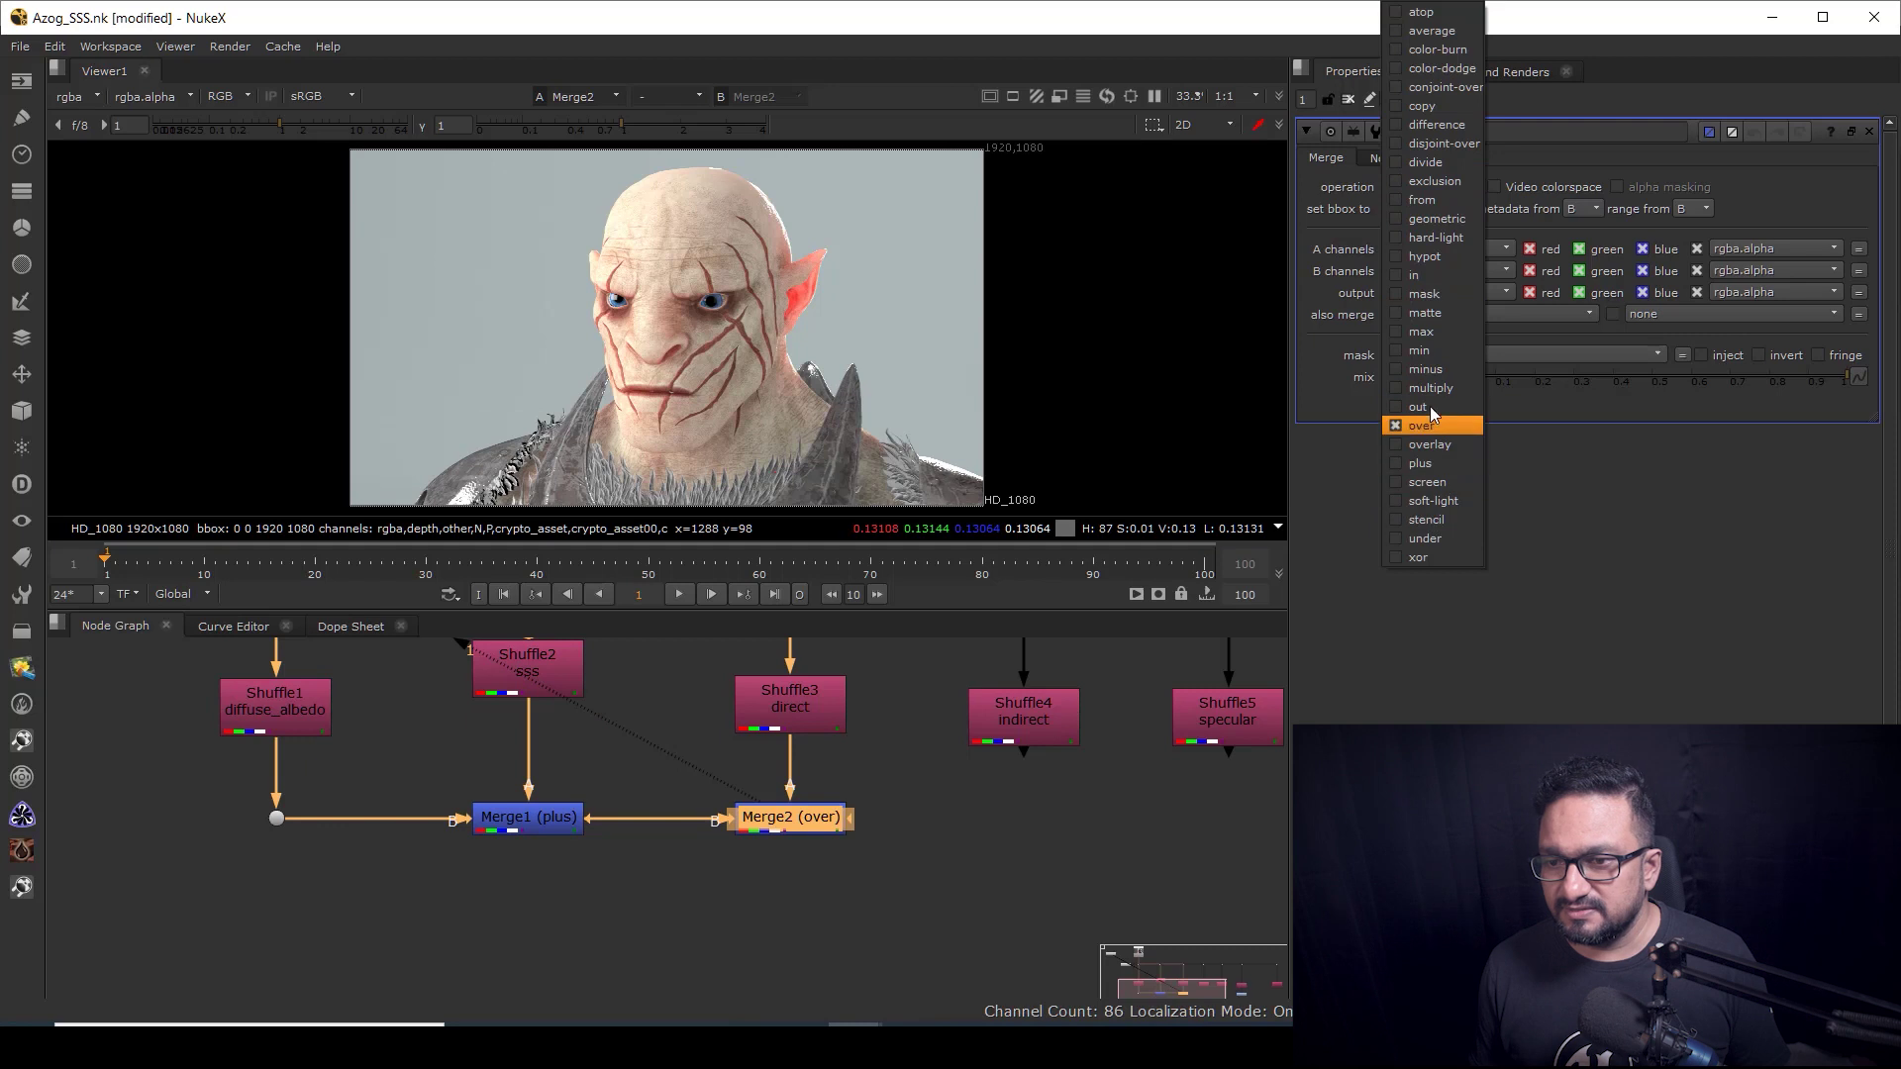
click(1422, 463)
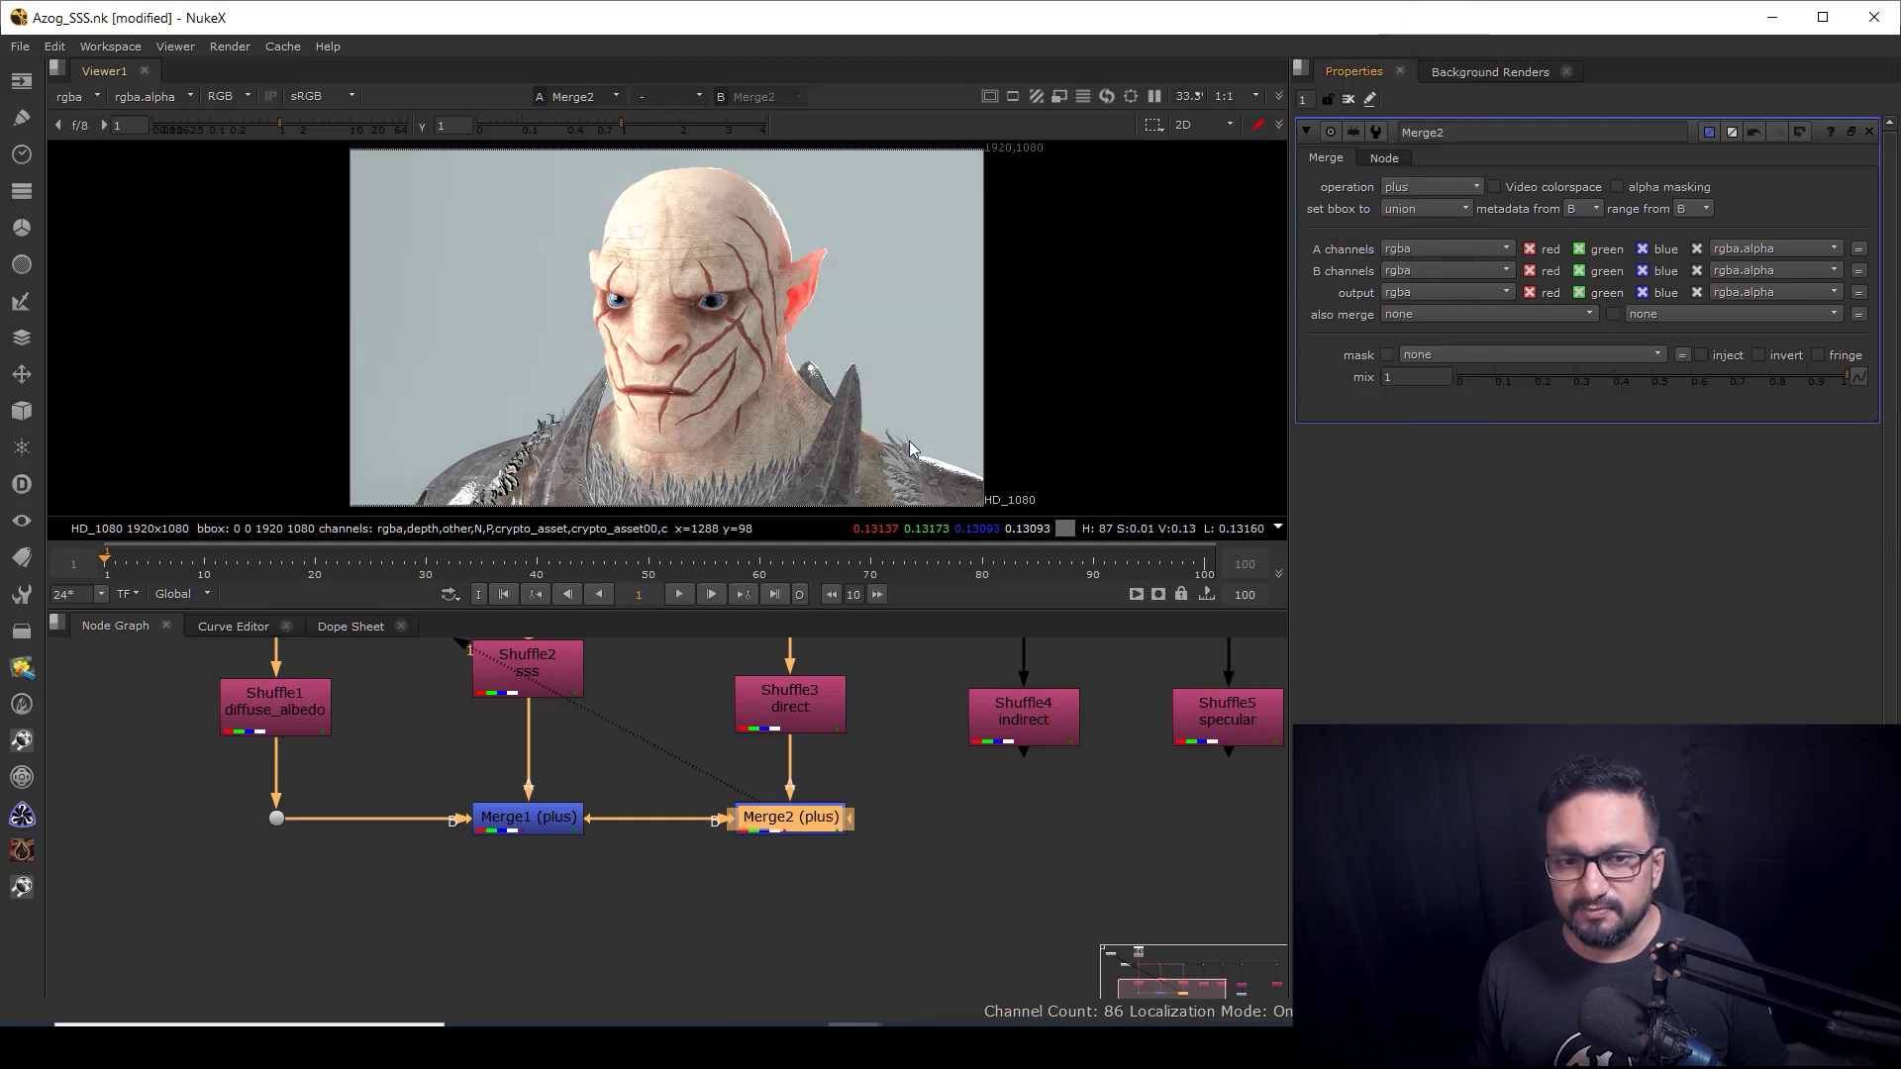
Step: Reposition the sss, diffuse_albedo and indirect Shuffle nodes slightly to tidy their row in the graph
middle_drag(739, 840, 840, 963)
click(624, 802)
drag(624, 802, 624, 812)
drag(366, 842, 367, 812)
scroll(653, 278, up, 1)
scroll(654, 278, up, 1)
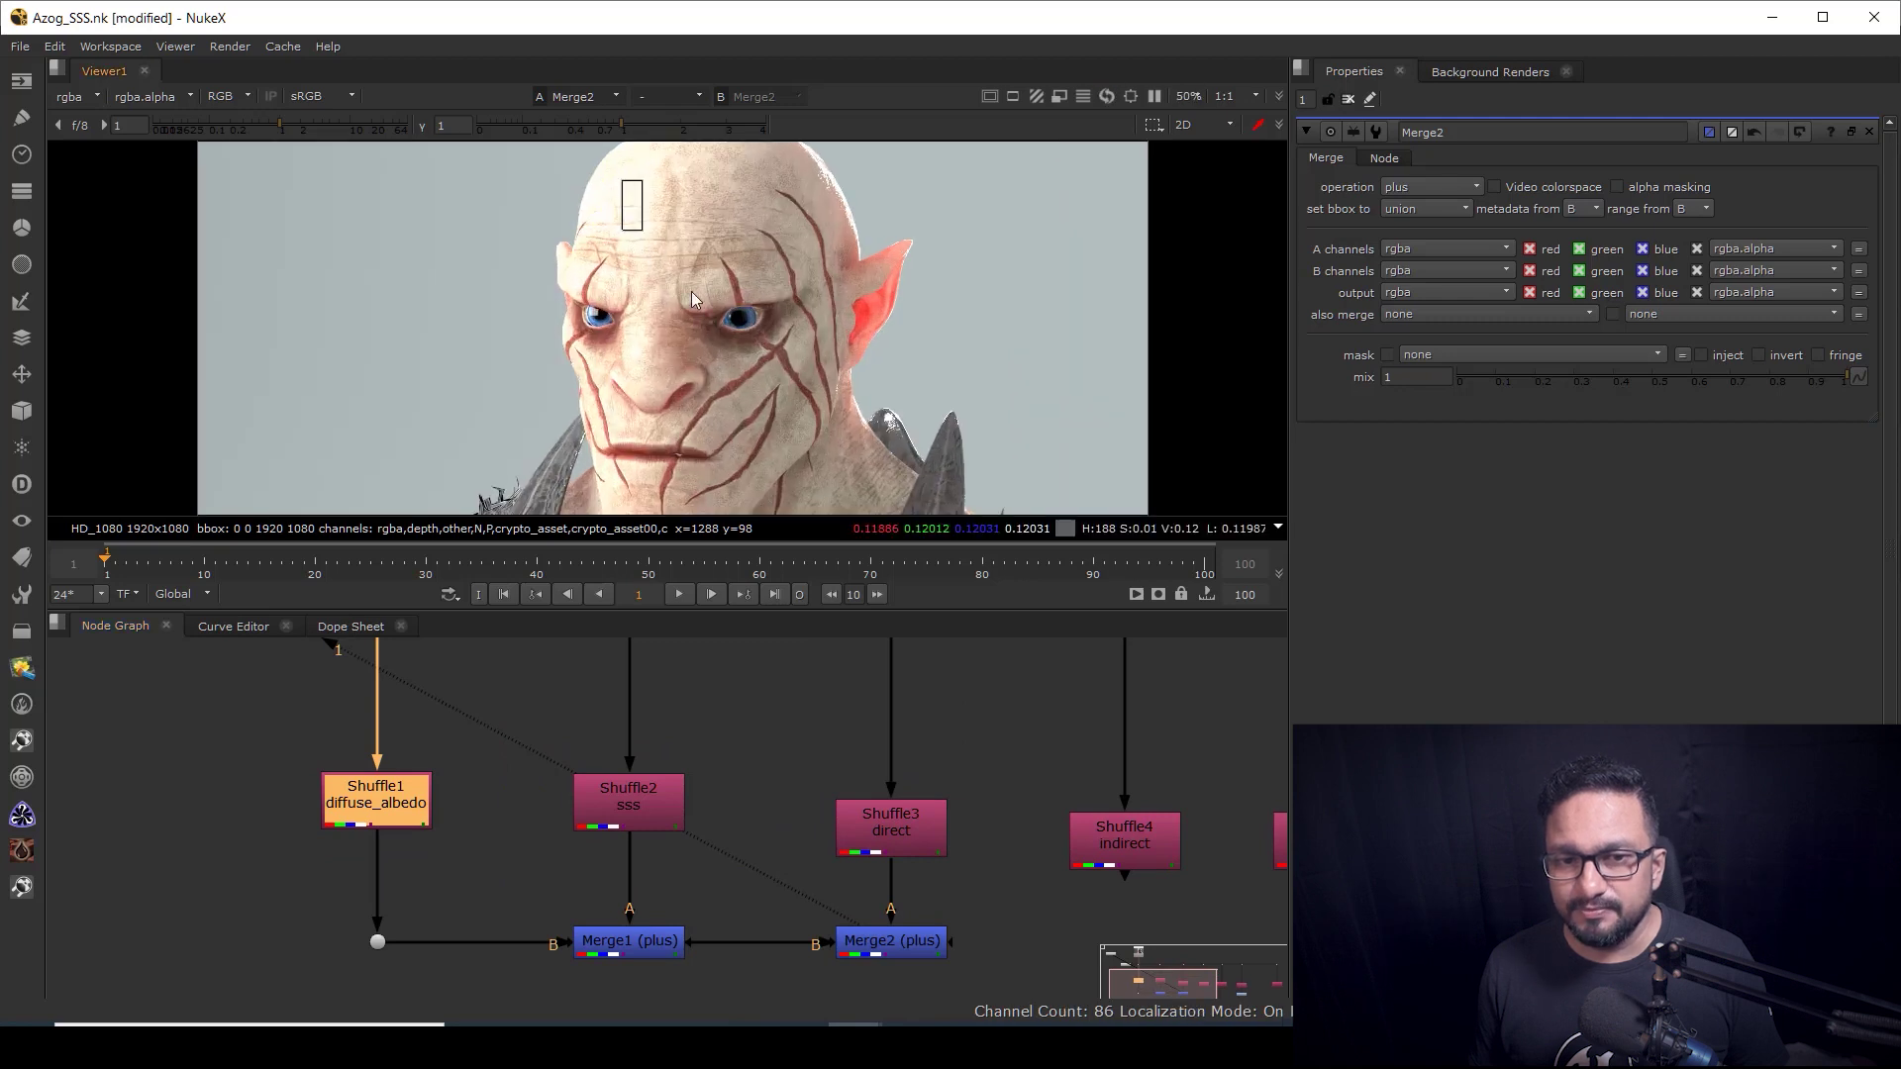
middle_drag(951, 776, 686, 737)
click(859, 778)
drag(859, 777, 860, 770)
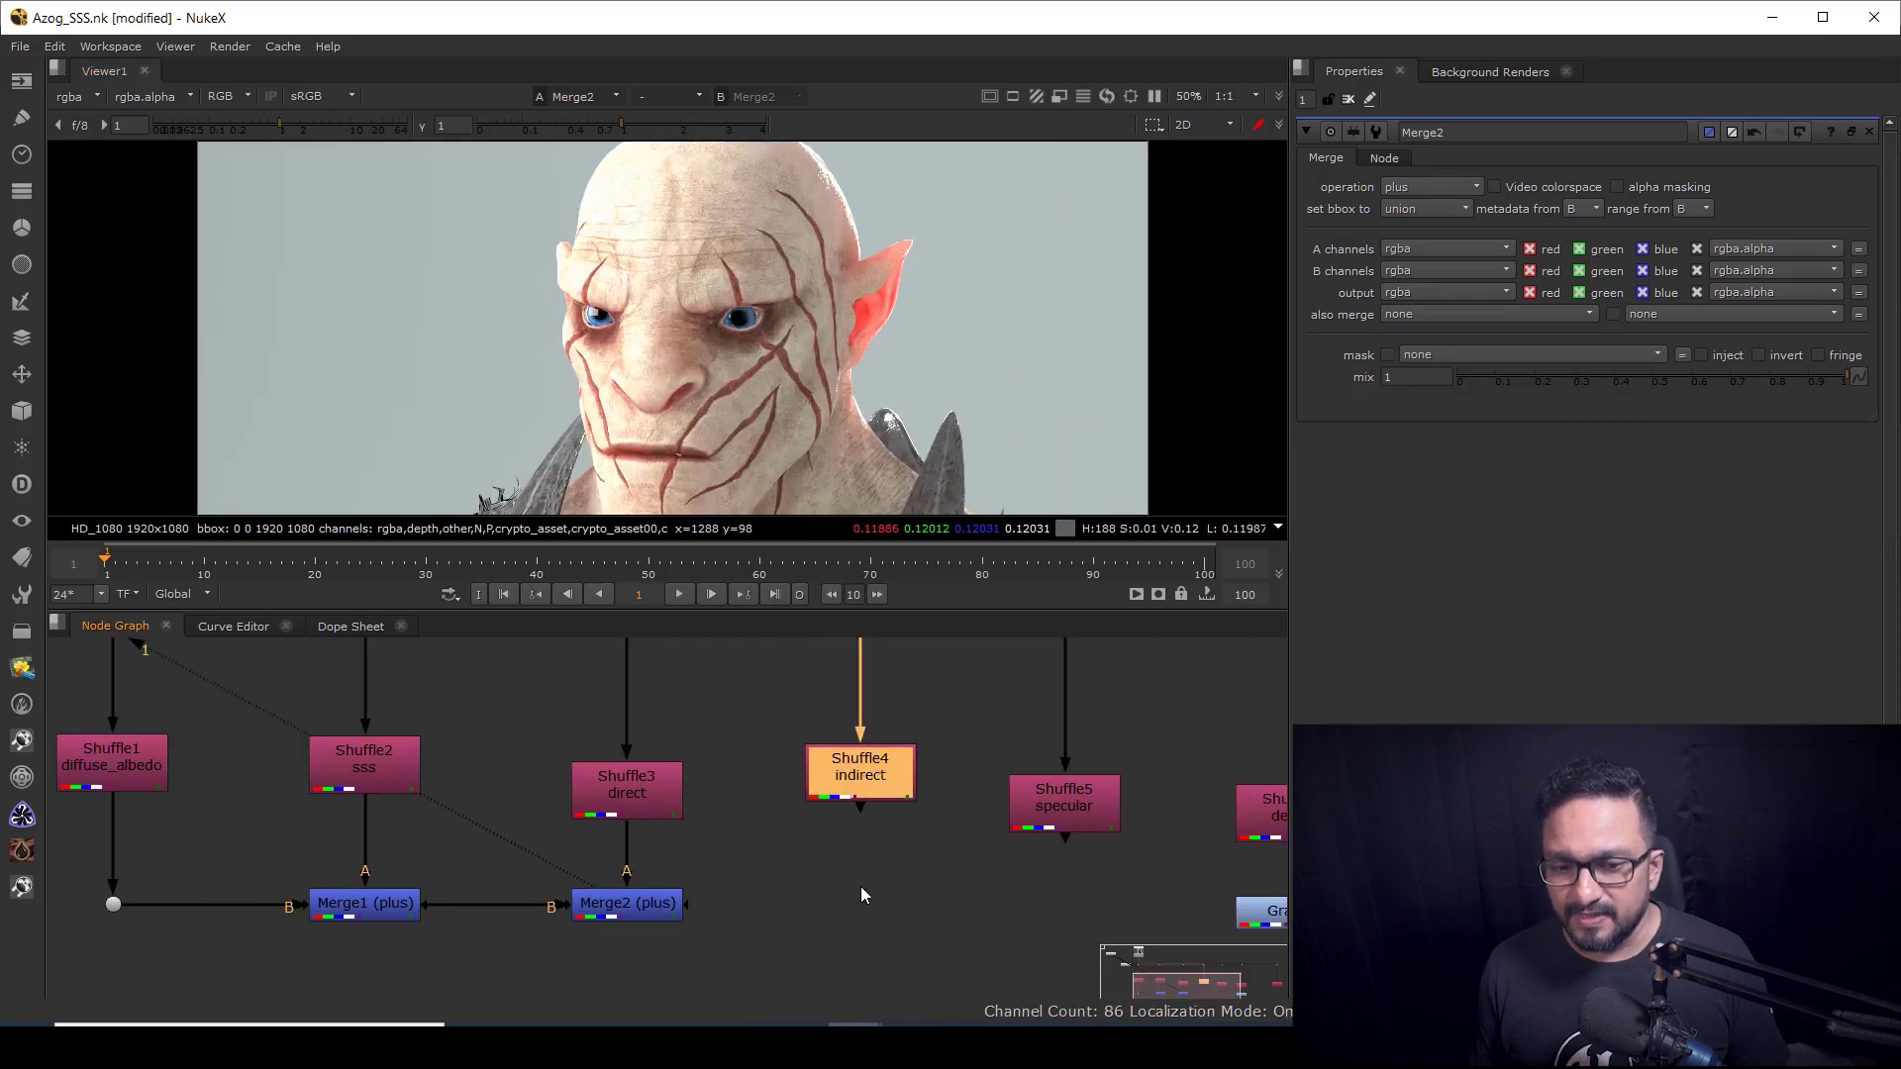
Step: Add a third Merge with Merge2 as B and the indirect Shuffle as A, view it, and set its operation to plus
click(866, 894)
key(m)
drag(861, 879, 863, 768)
drag(879, 913, 869, 913)
key(1)
click(871, 911)
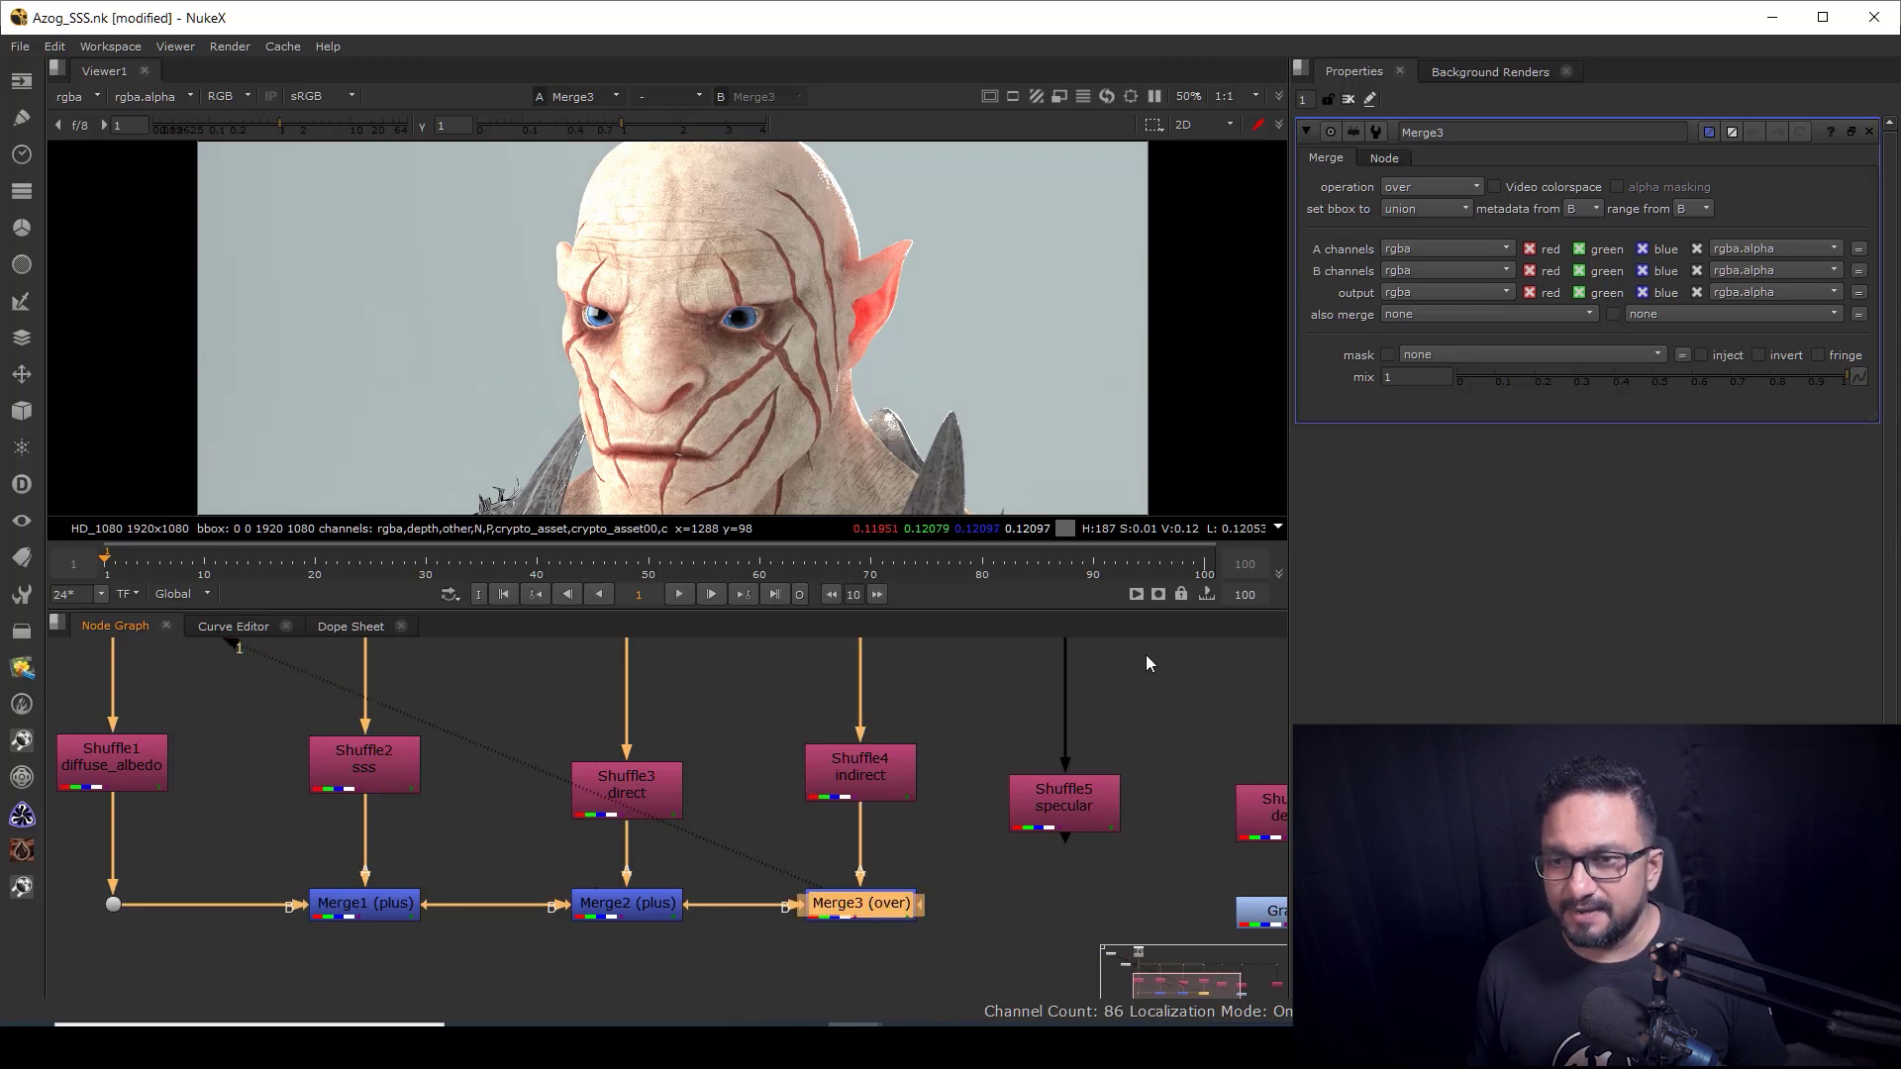
click(1426, 188)
click(1420, 464)
scroll(802, 379, down, 3)
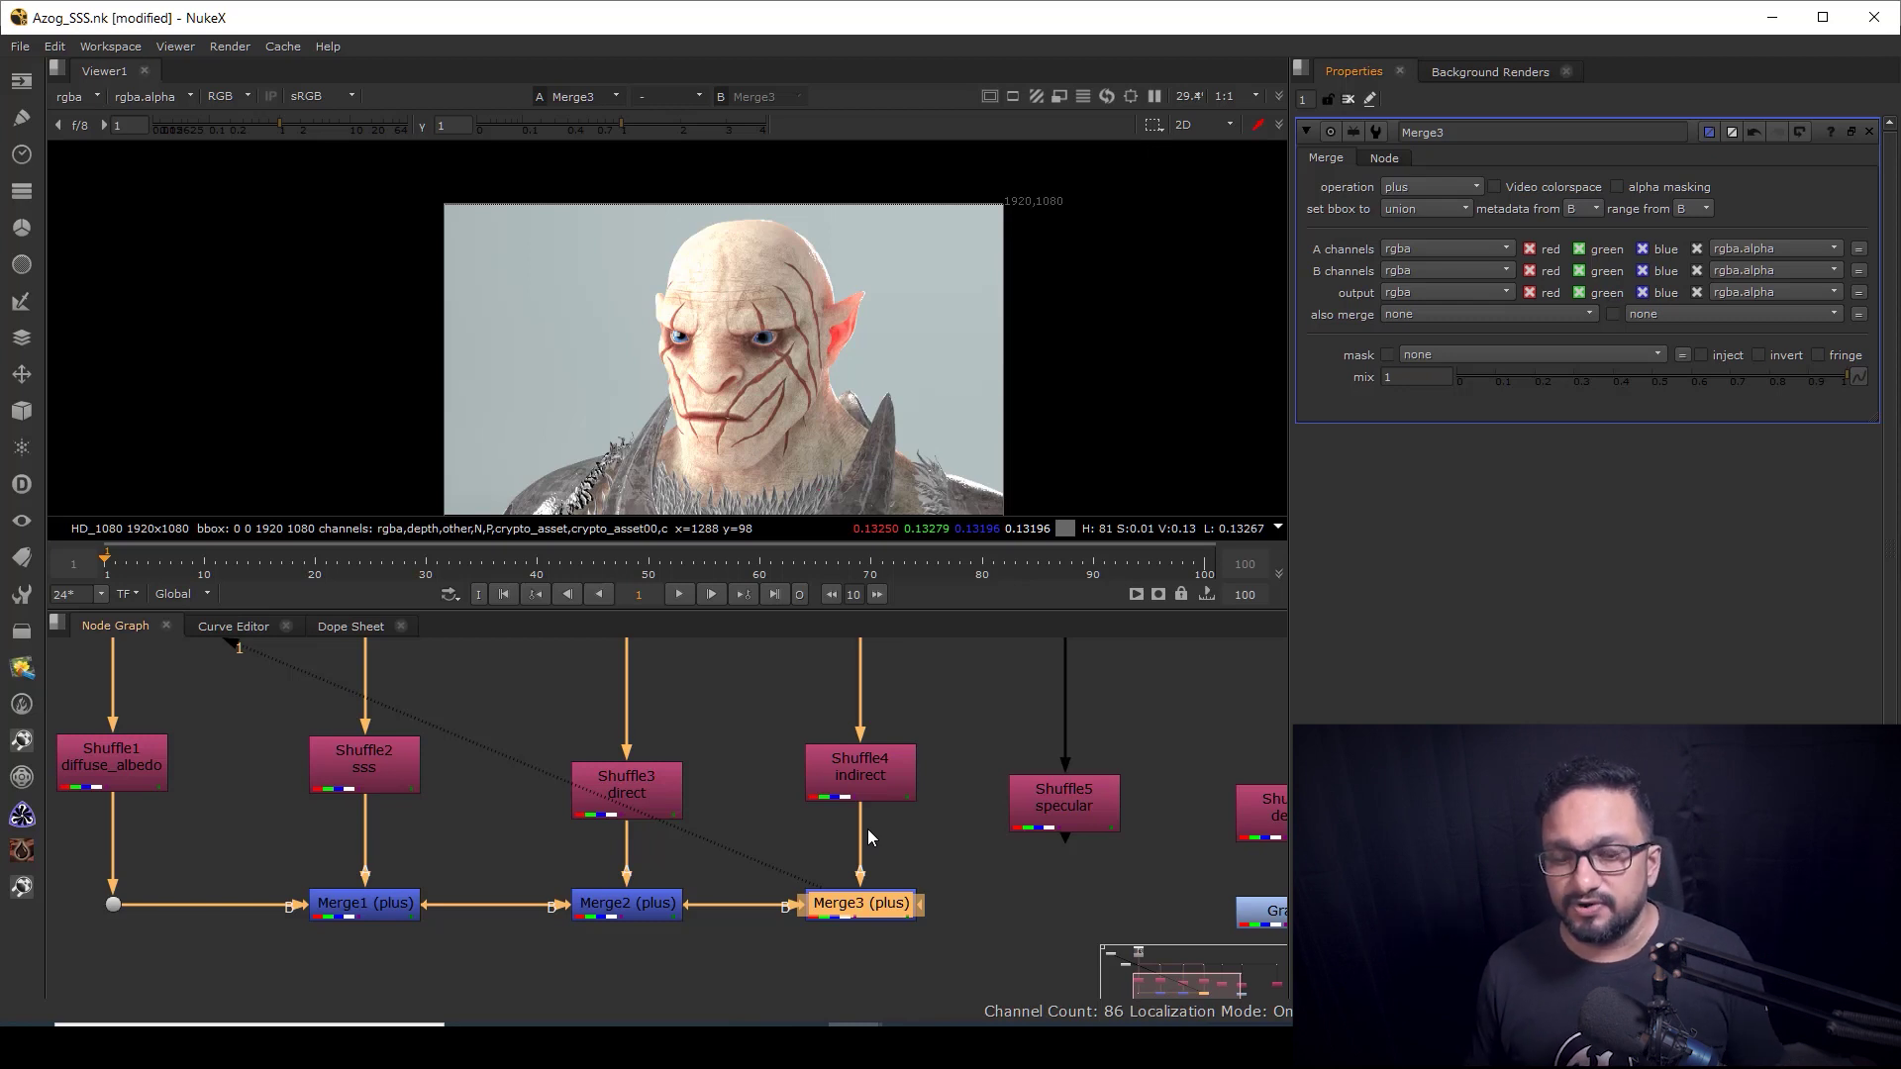
Step: Add a fourth Merge with Merge3 as B and the specular Shuffle as A, view it, and set its operation to plus
drag(1064, 810, 1065, 776)
click(1060, 871)
key(m)
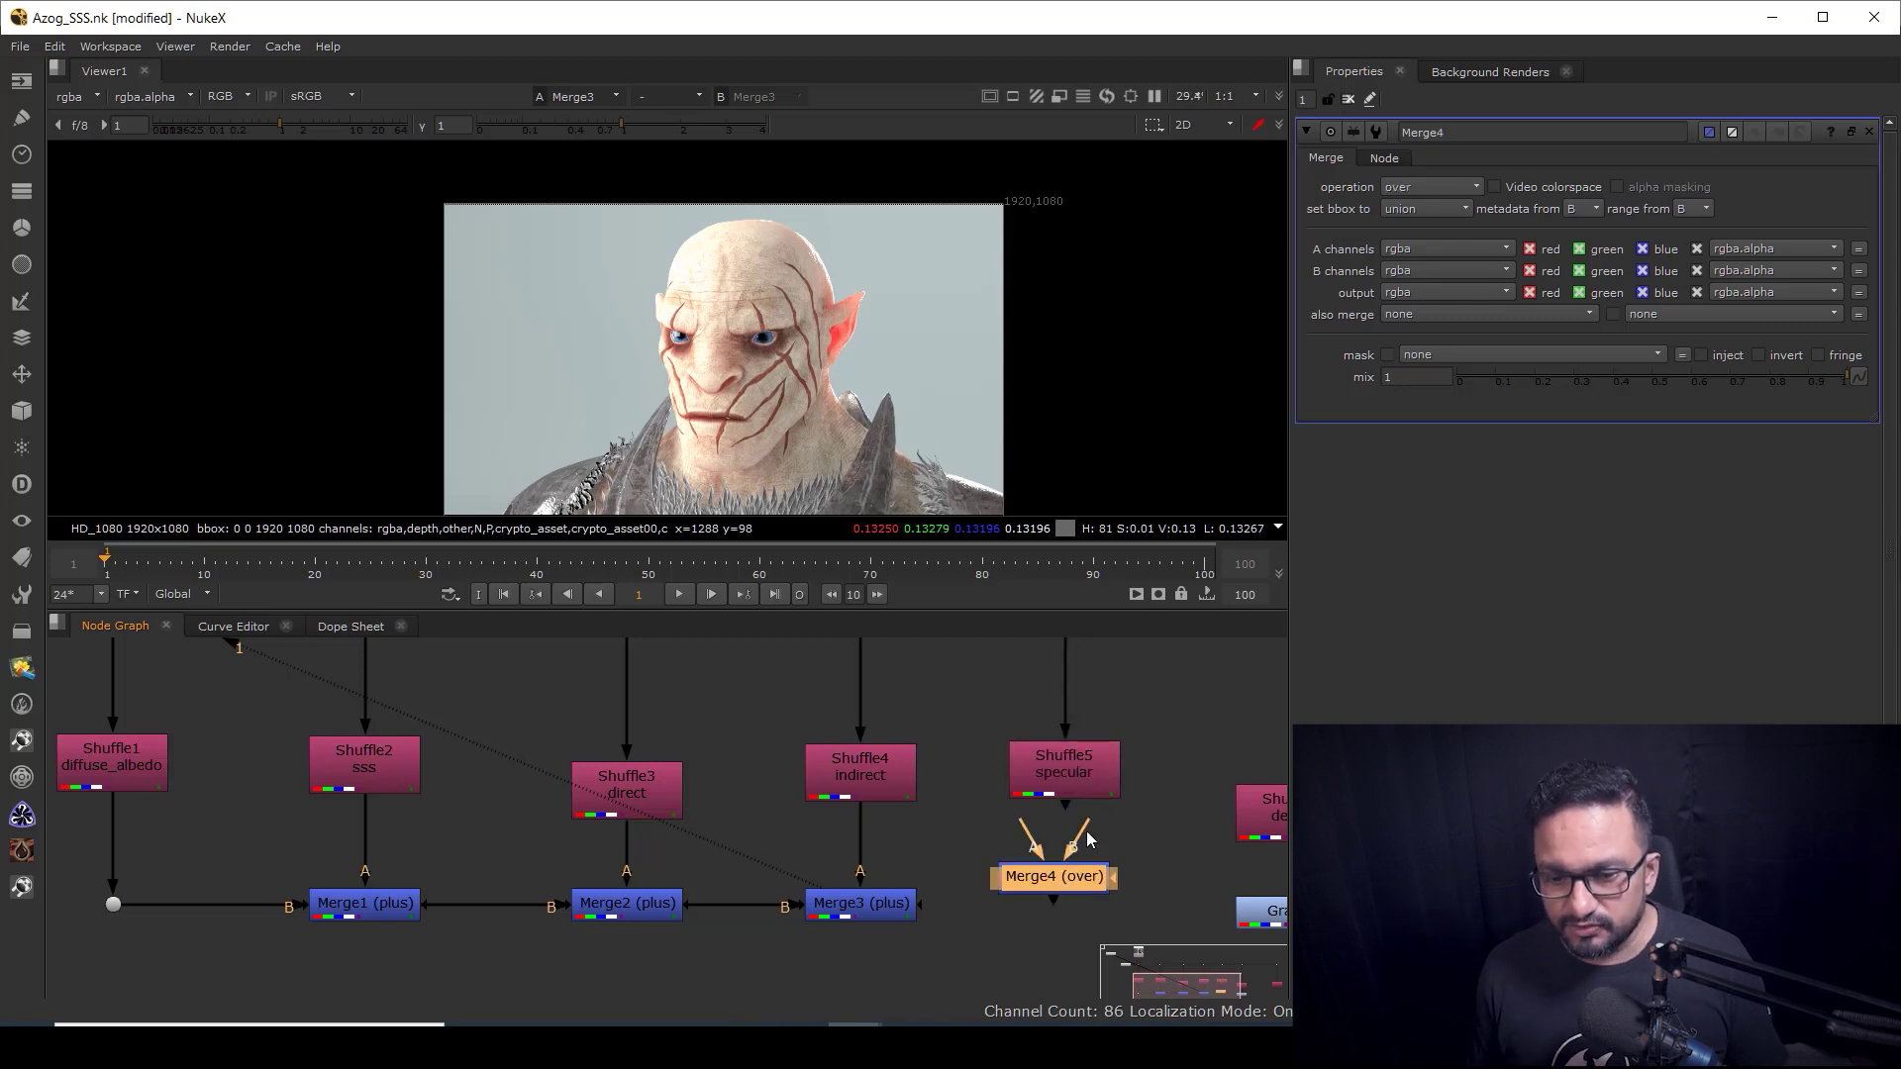
drag(1062, 884, 1062, 792)
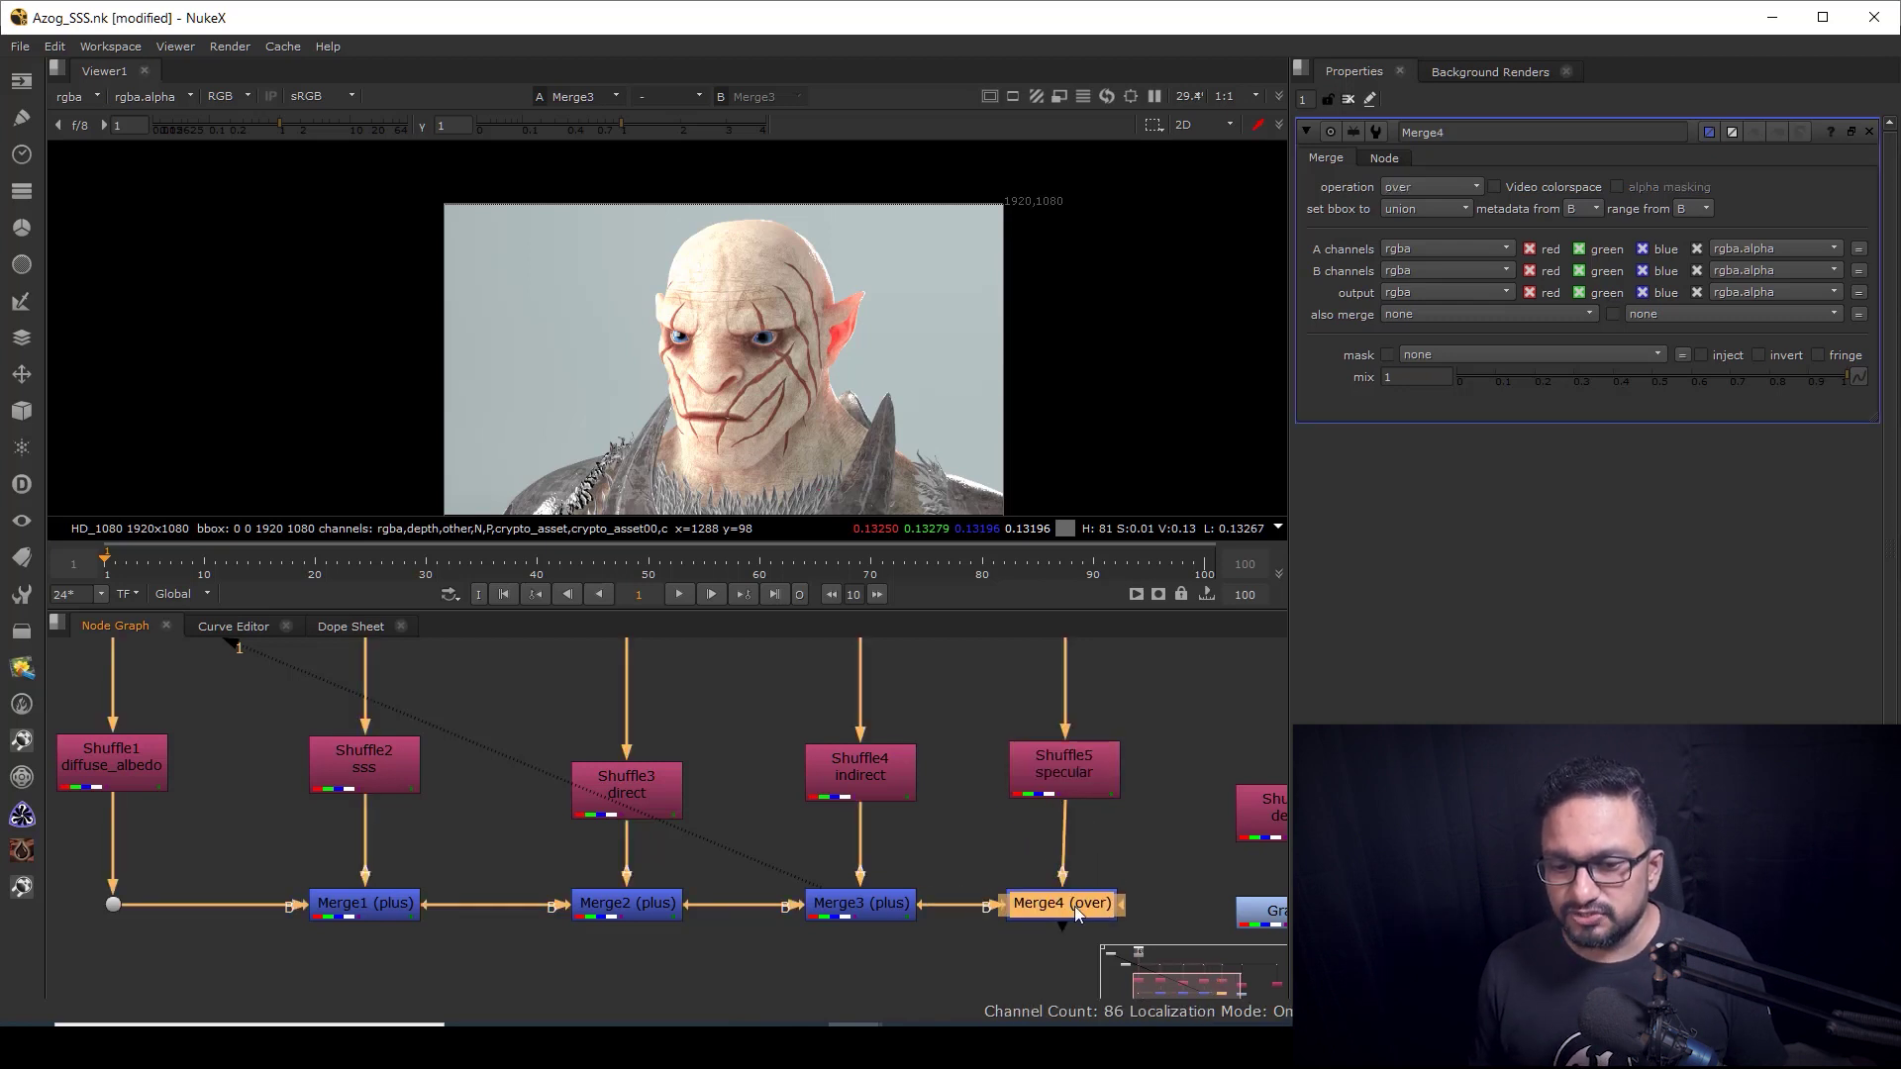
key(1)
click(1432, 186)
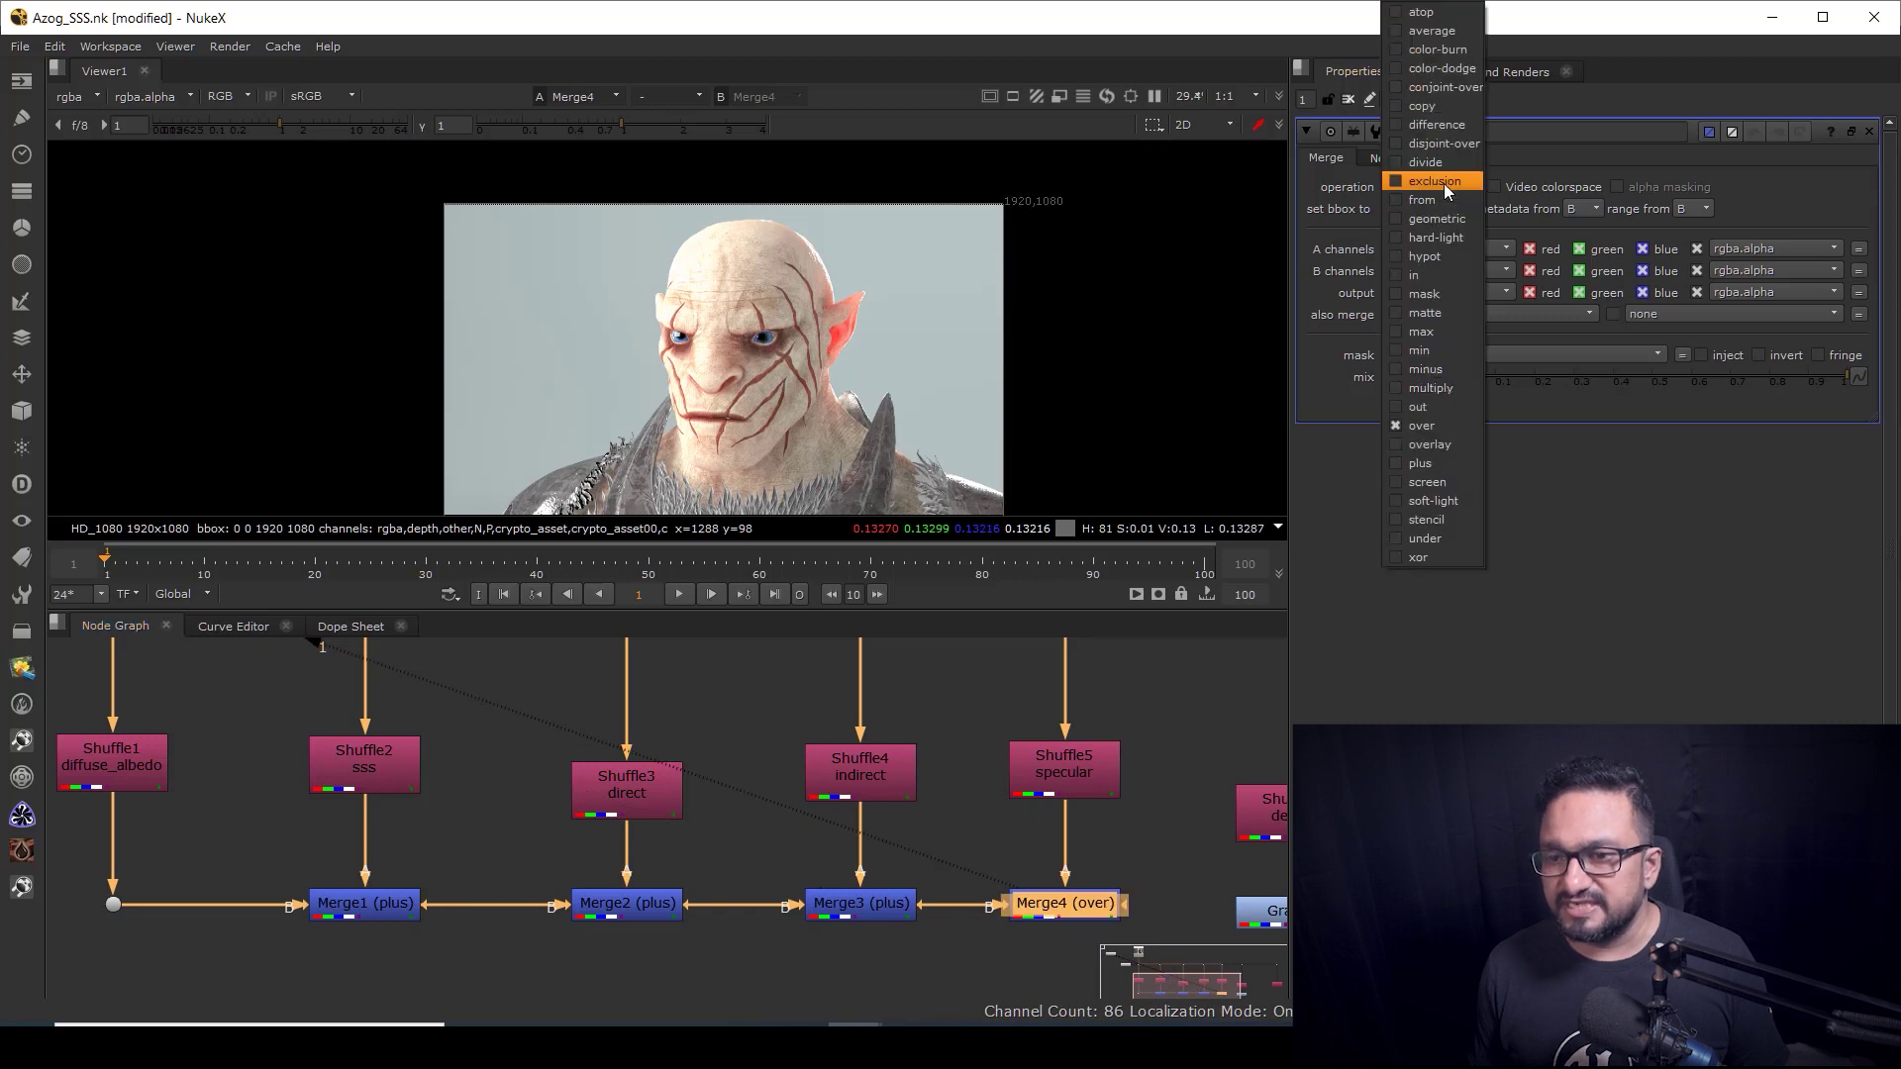
click(1434, 502)
Step: Inspect the Merge4 composite closely, then view the original Read1 render to compare the two
scroll(766, 361, down, 1)
scroll(857, 342, up, 2)
middle_drag(765, 362, 941, 337)
scroll(660, 693, down, 4)
middle_drag(556, 780, 715, 914)
scroll(567, 725, up, 3)
click(568, 723)
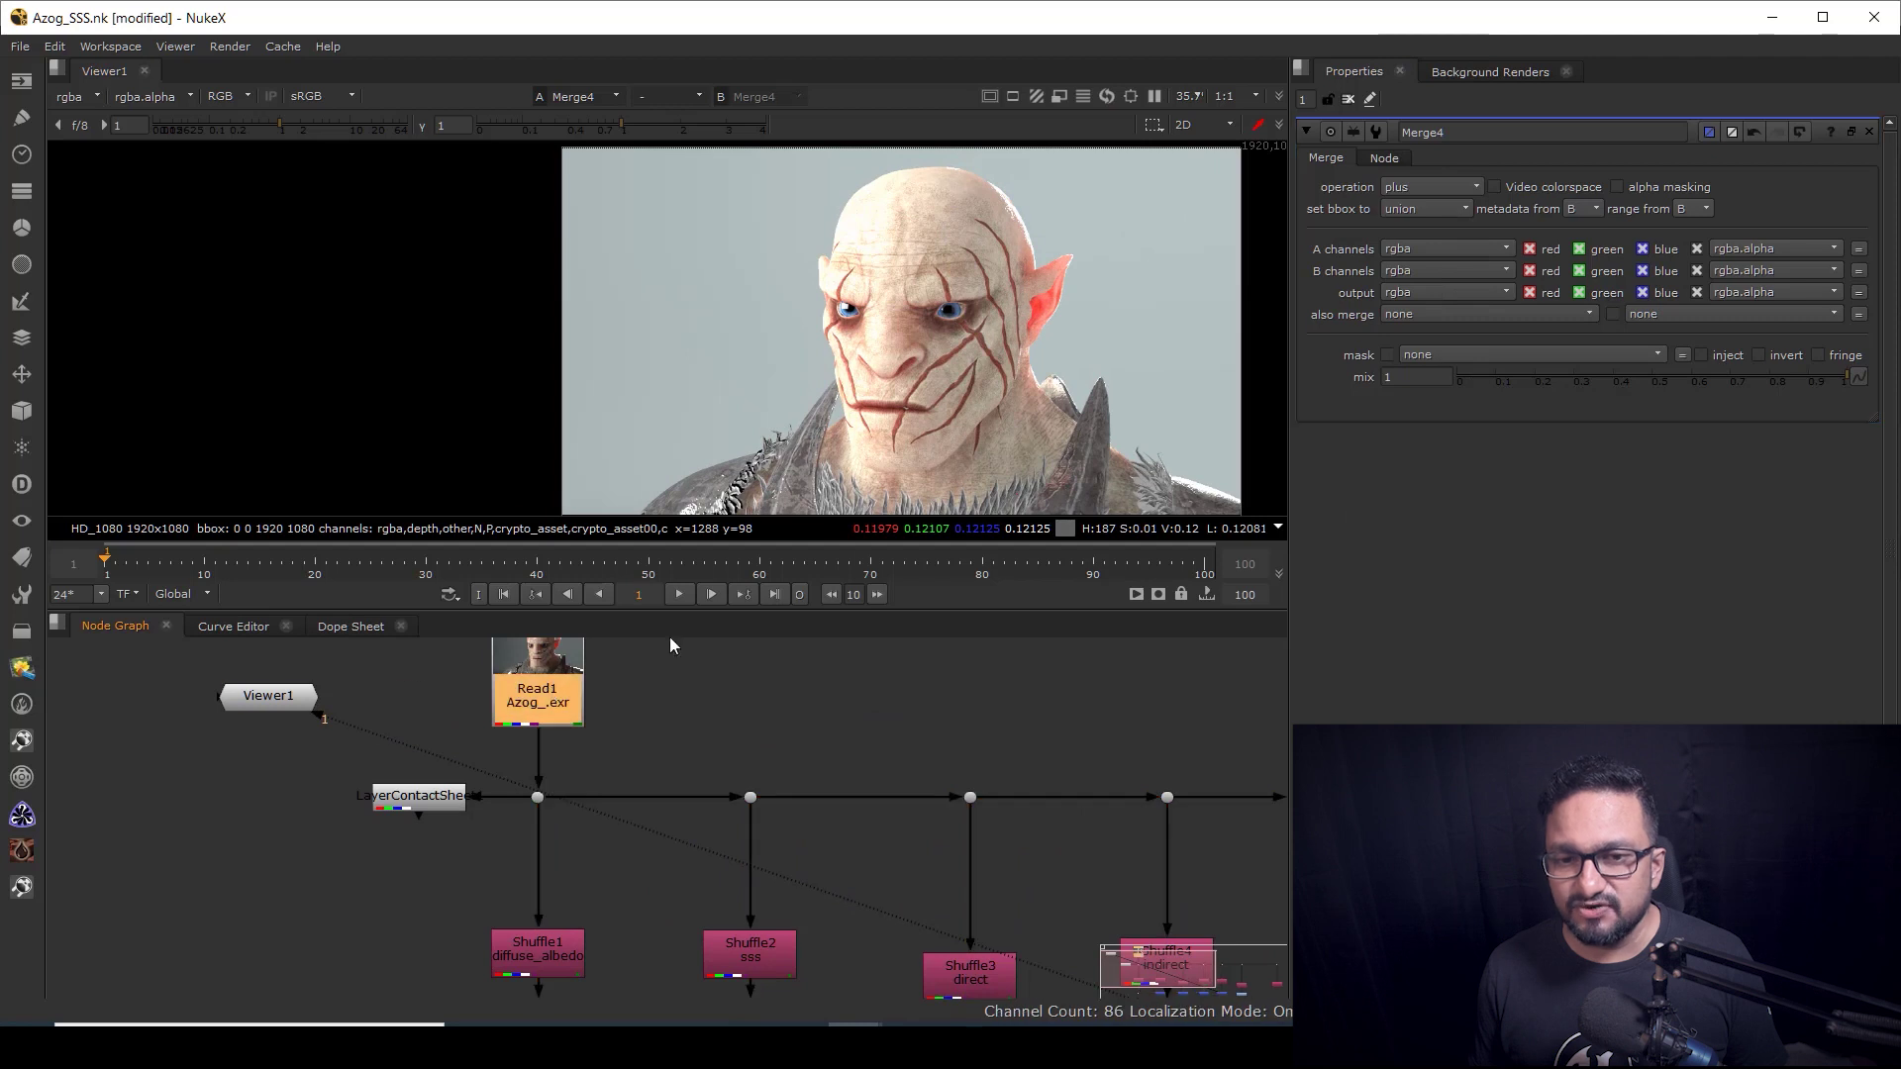
key(1)
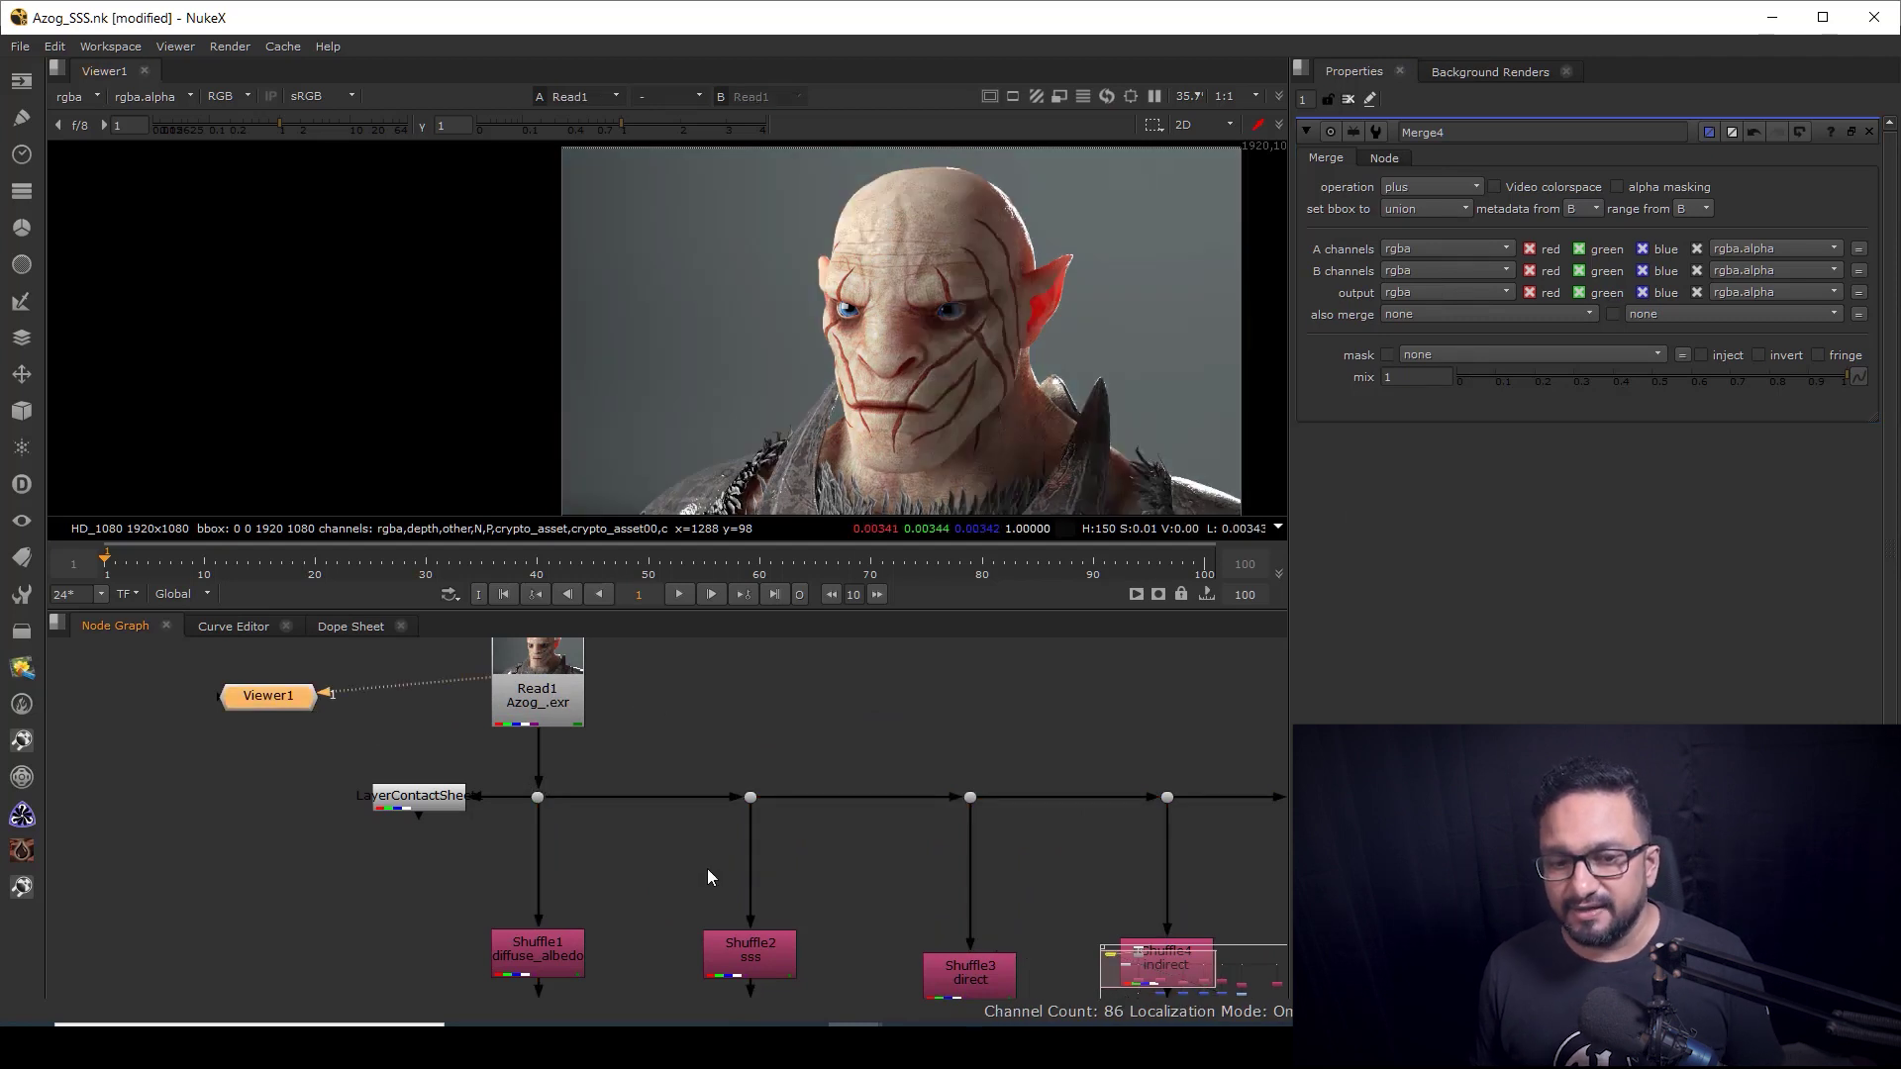
Step: View the diffuse_albedo pass from Shuffle1
middle_drag(707, 870, 818, 749)
middle_drag(707, 834, 718, 811)
drag(676, 815, 676, 787)
key(1)
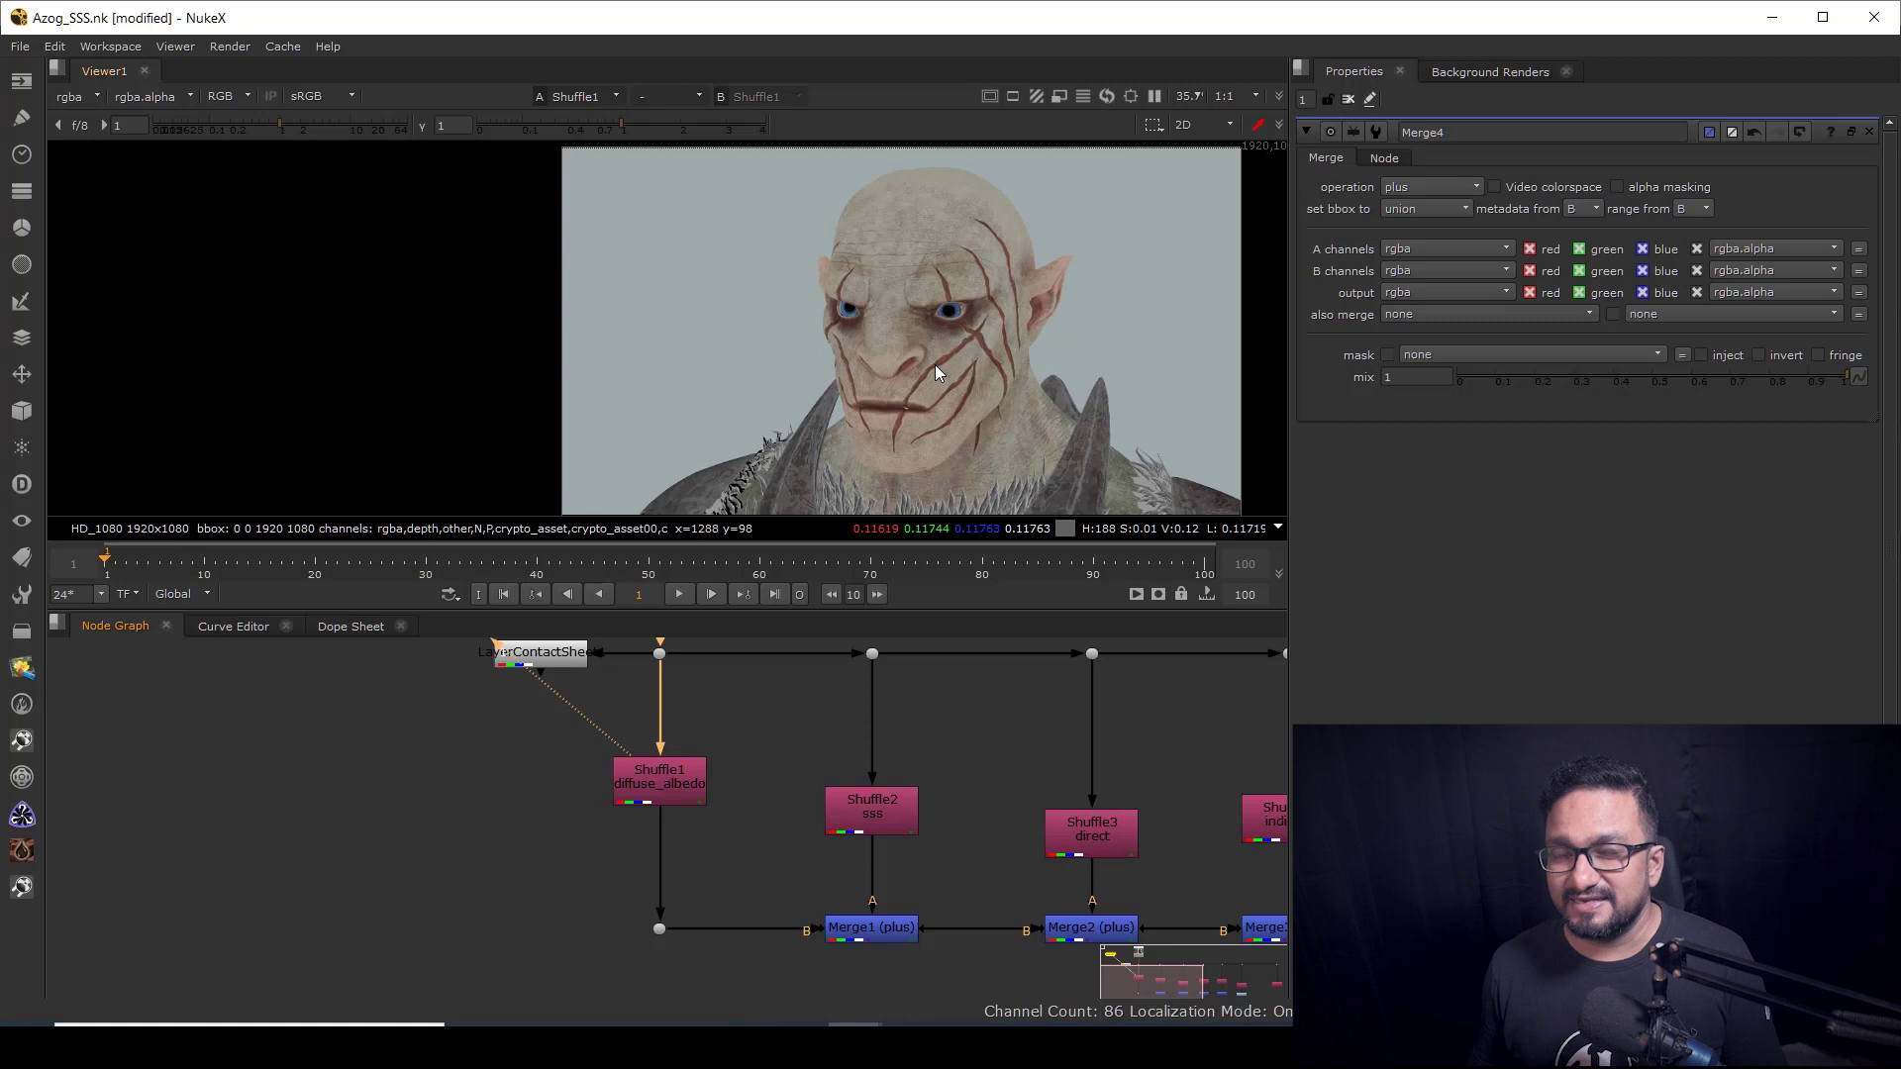
Step: Move the diffuse_albedo Shuffle up slightly and insert a Grade node directly below it
drag(668, 793, 667, 777)
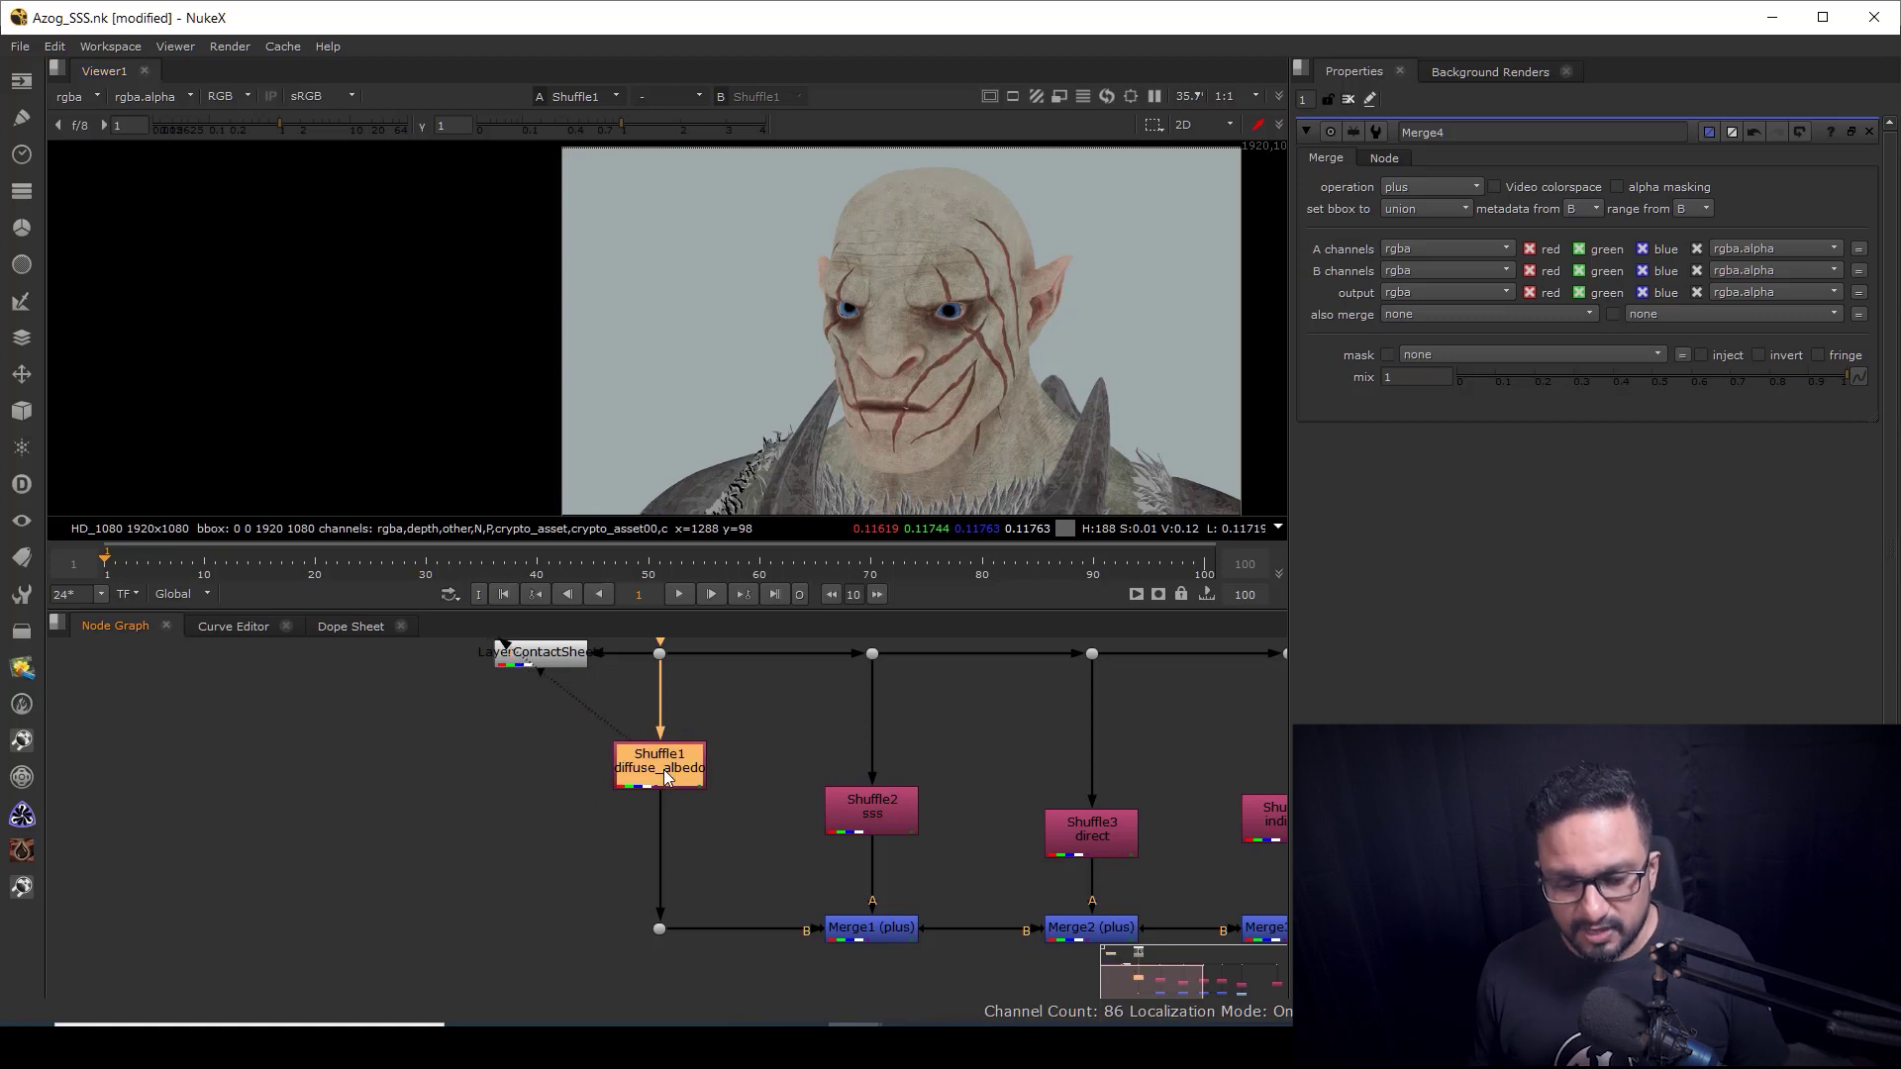
key(g)
scroll(1051, 885, down, 3)
scroll(921, 850, up, 2)
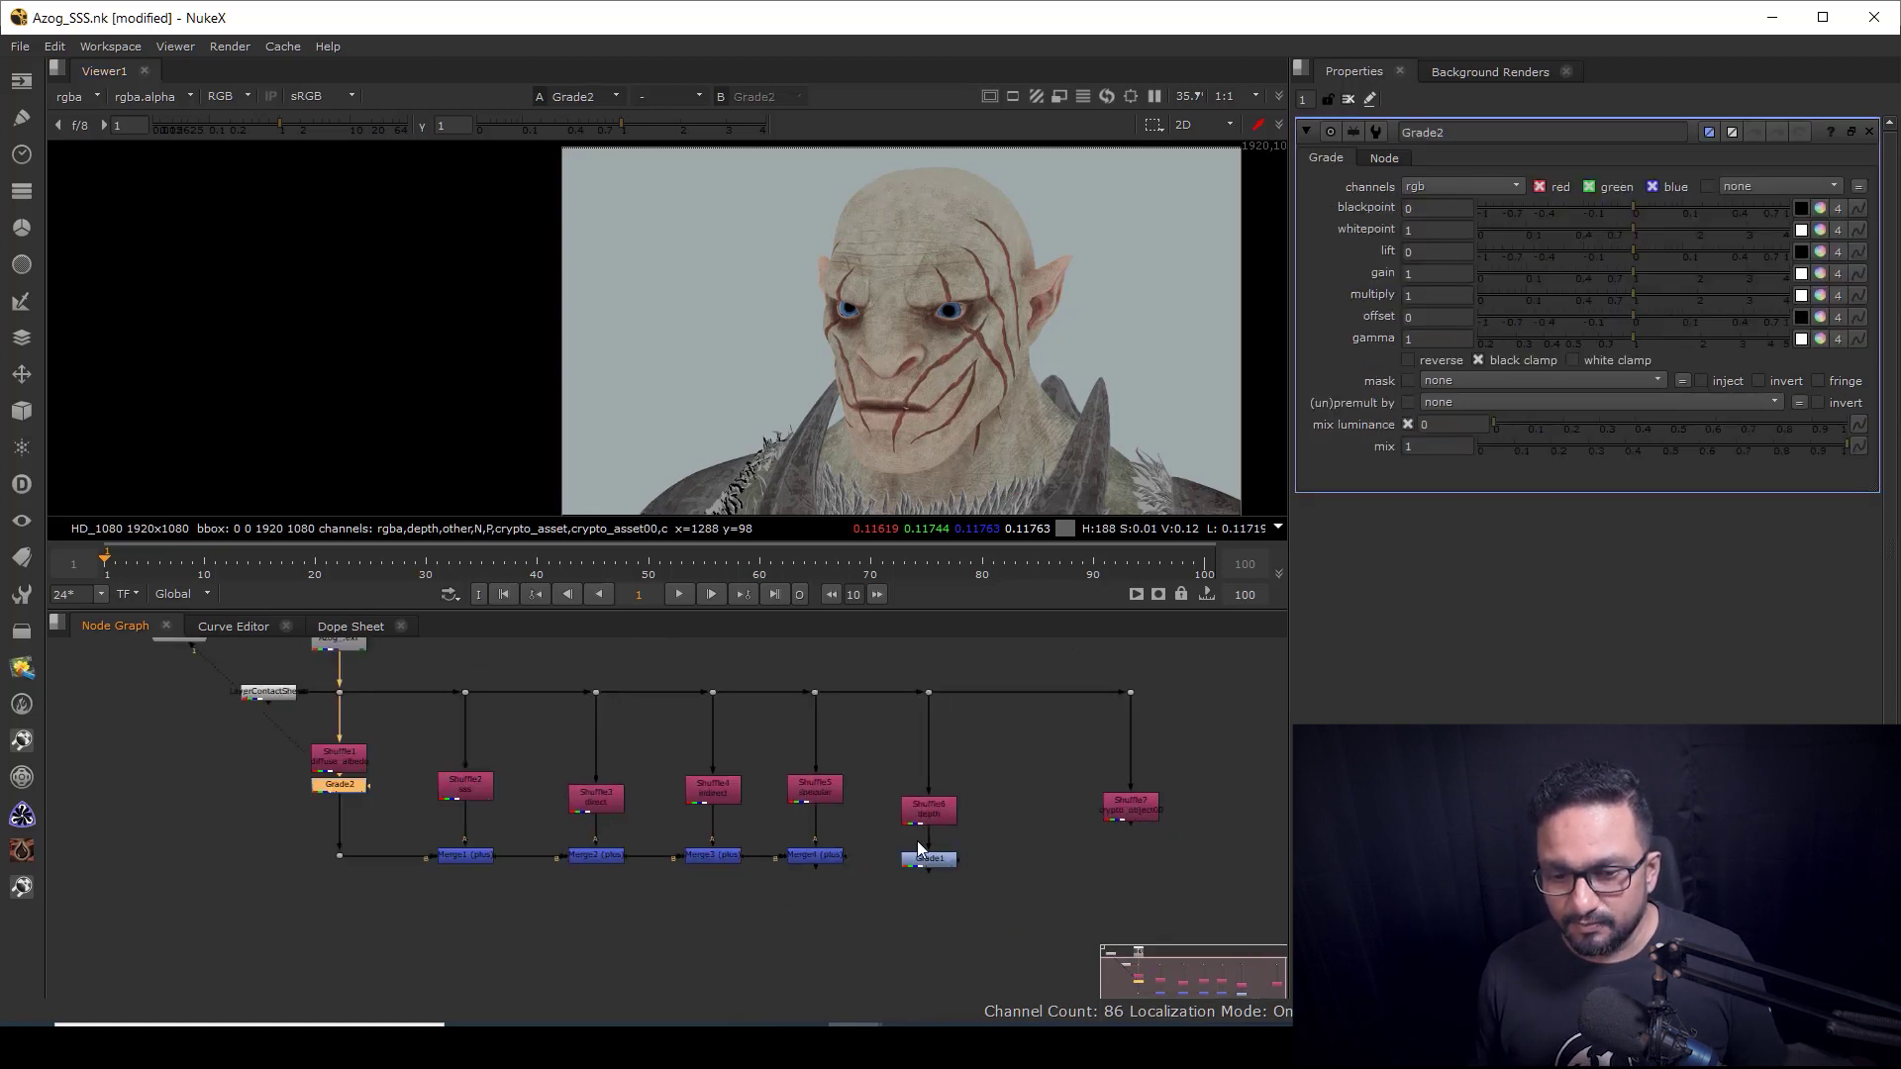
Step: View the Merge4 composite and lower the gain of the diffuse_albedo Grade to 0.02
scroll(919, 848, up, 4)
click(731, 872)
key(1)
middle_drag(54, 849, 677, 928)
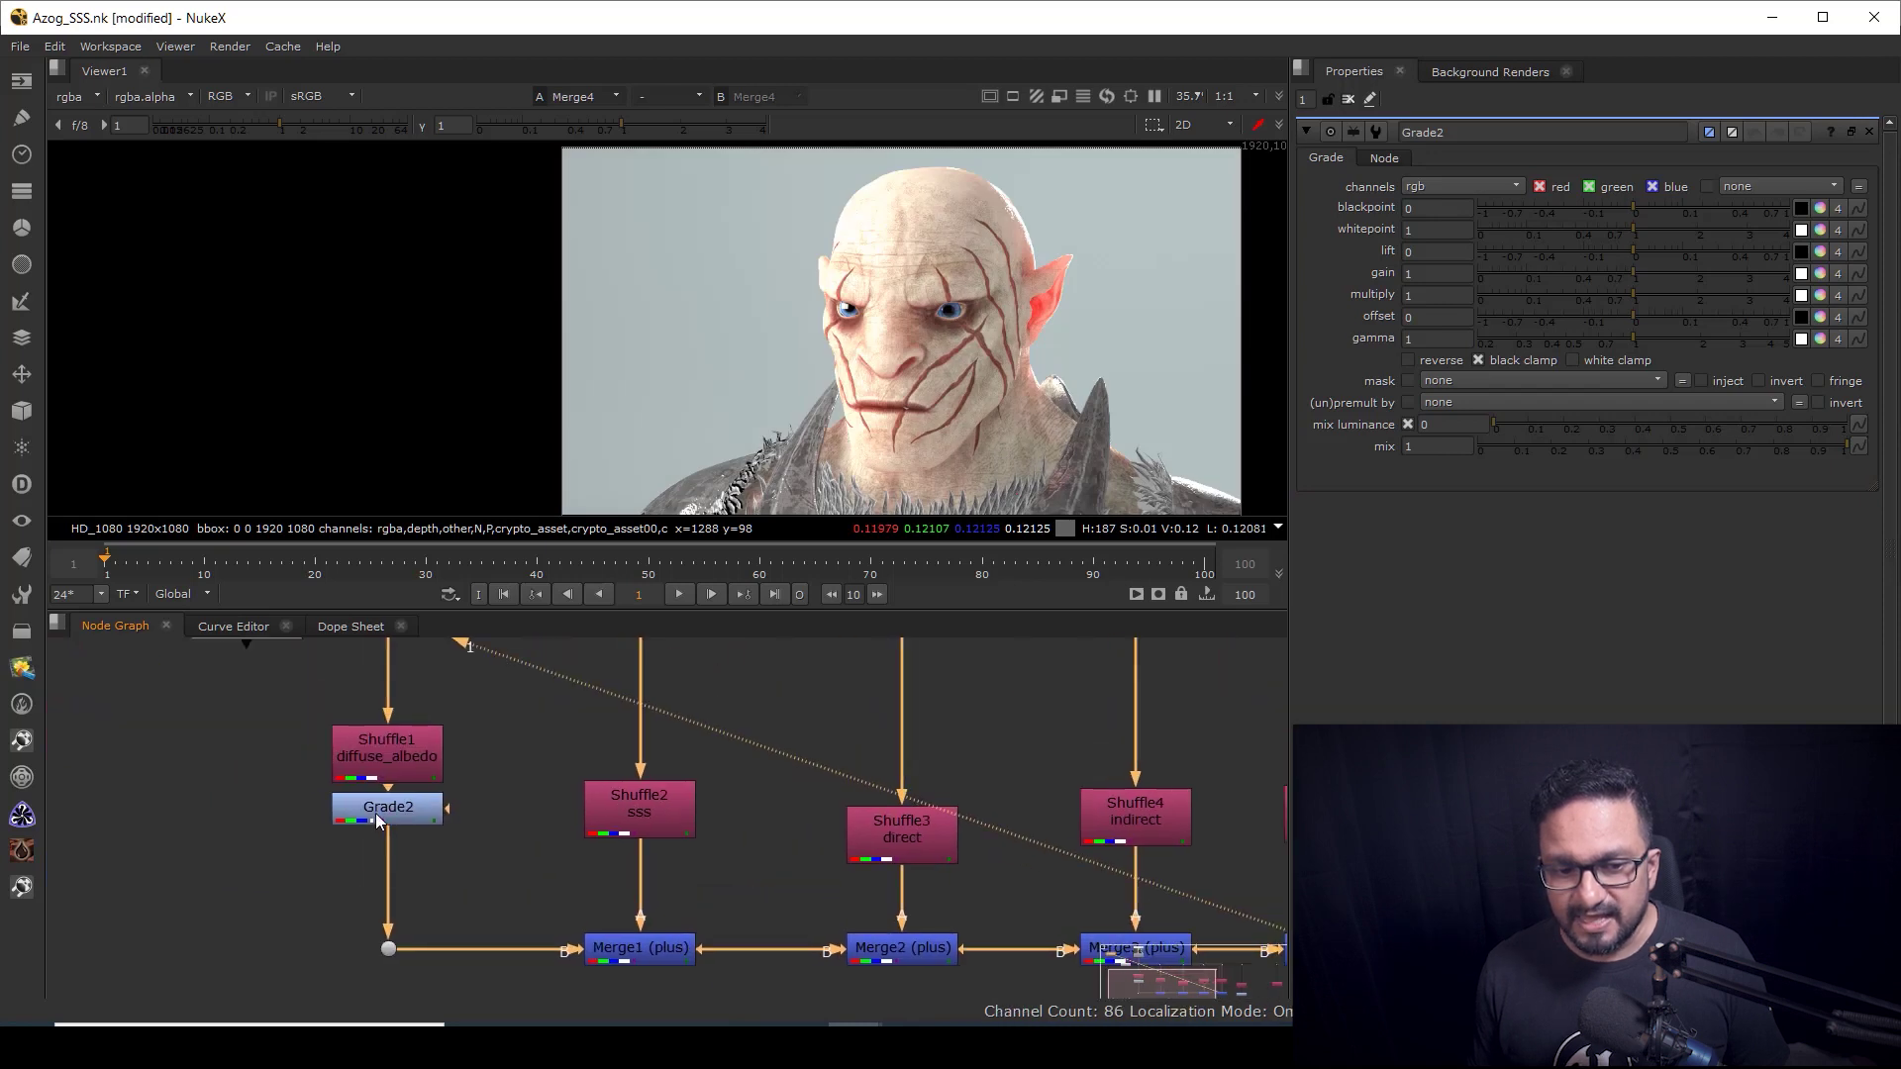
scroll(376, 820, up, 2)
click(378, 814)
drag(1642, 269, 1501, 311)
drag(1507, 313, 1500, 315)
Step: Repeatedly disable and re-enable Merge1 while viewing the face and ear closely to judge the sss contribution
scroll(839, 808, down, 3)
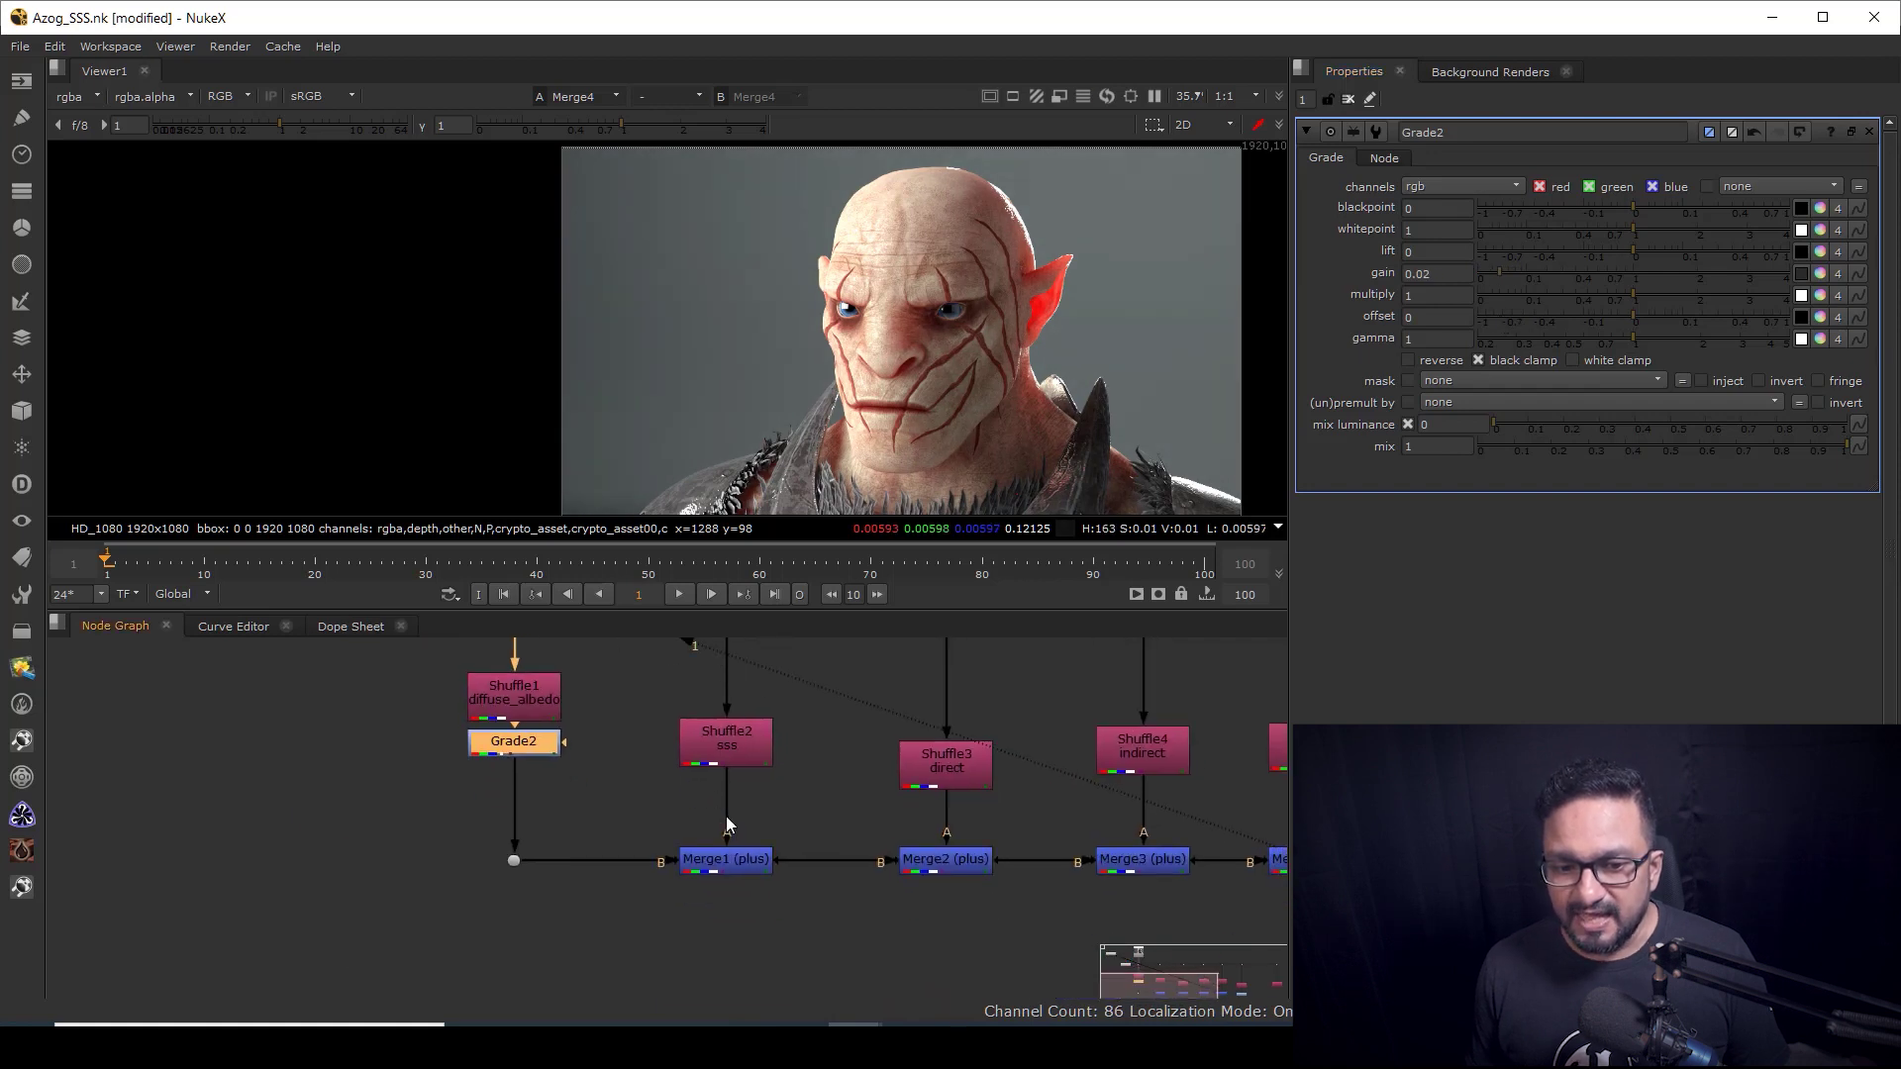
scroll(727, 816, up, 3)
click(750, 898)
double_click(749, 898)
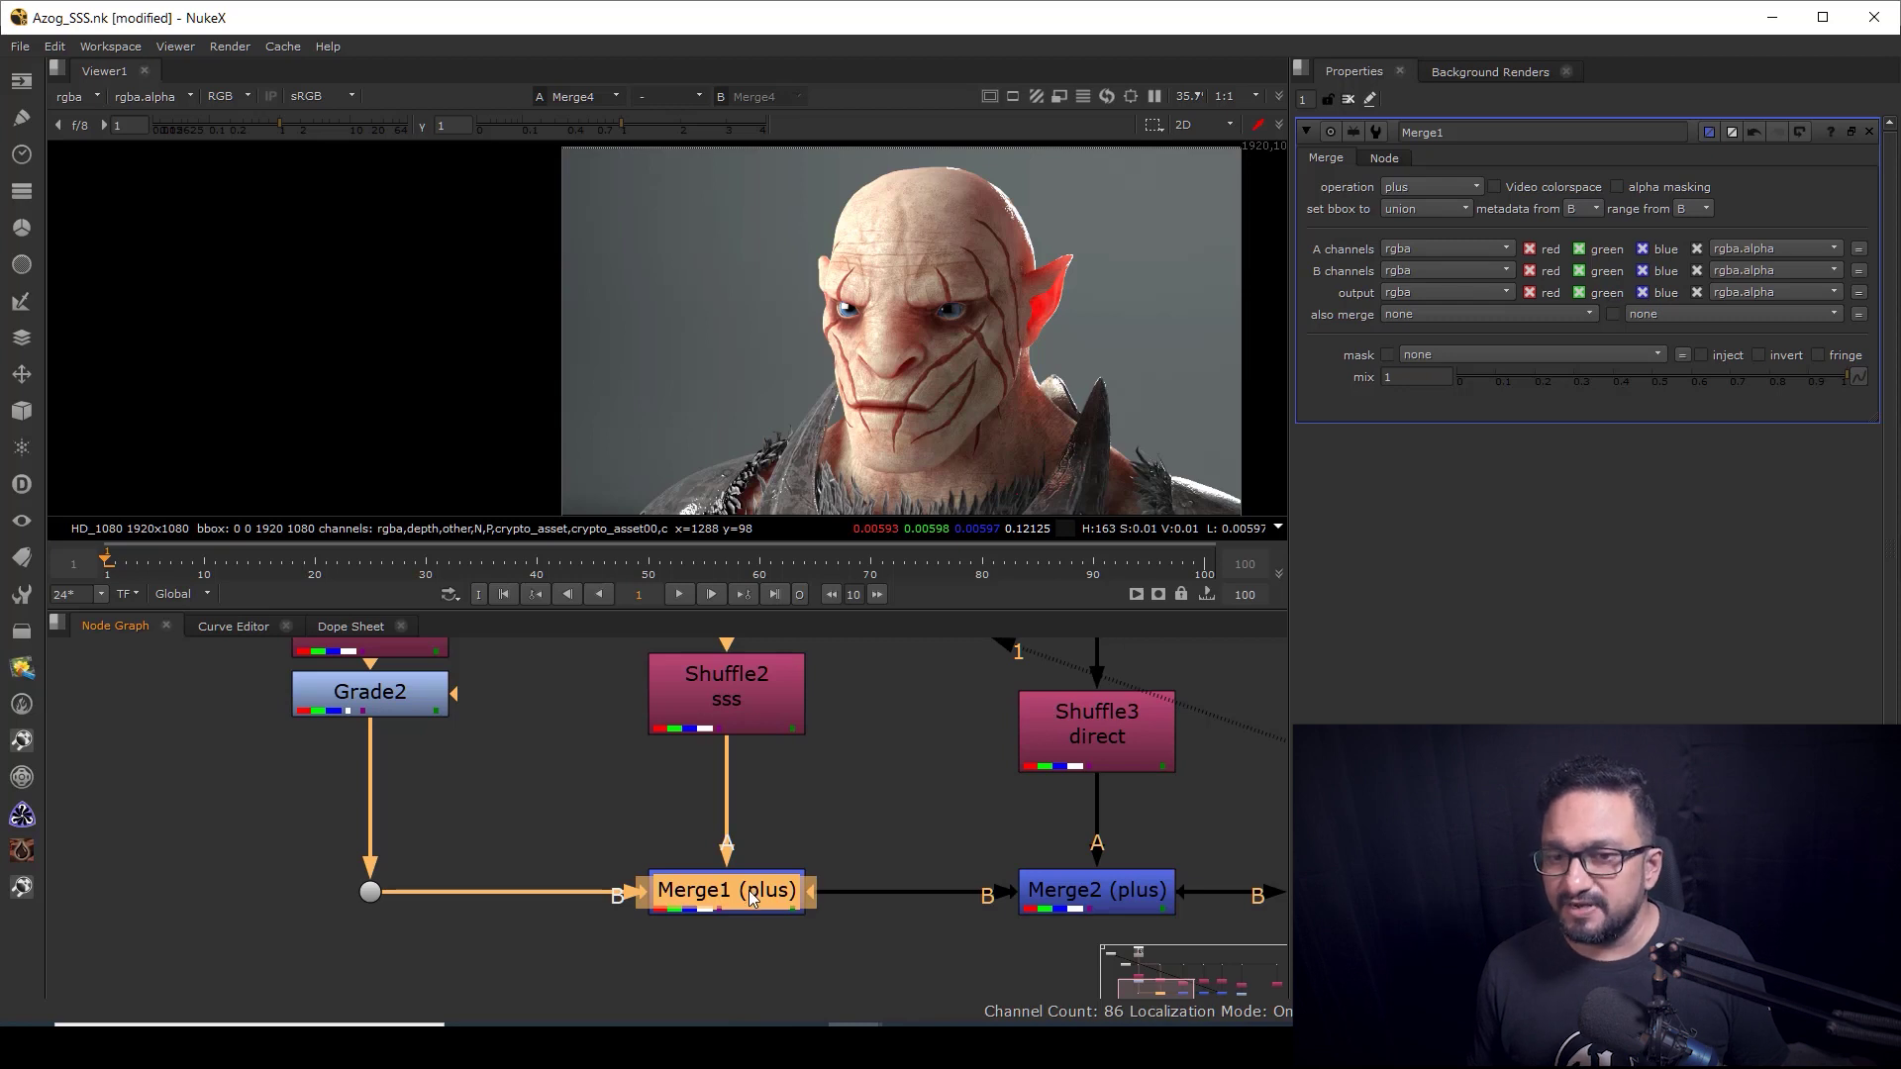
key(d)
key(d)
scroll(1069, 317, up, 4)
key(d)
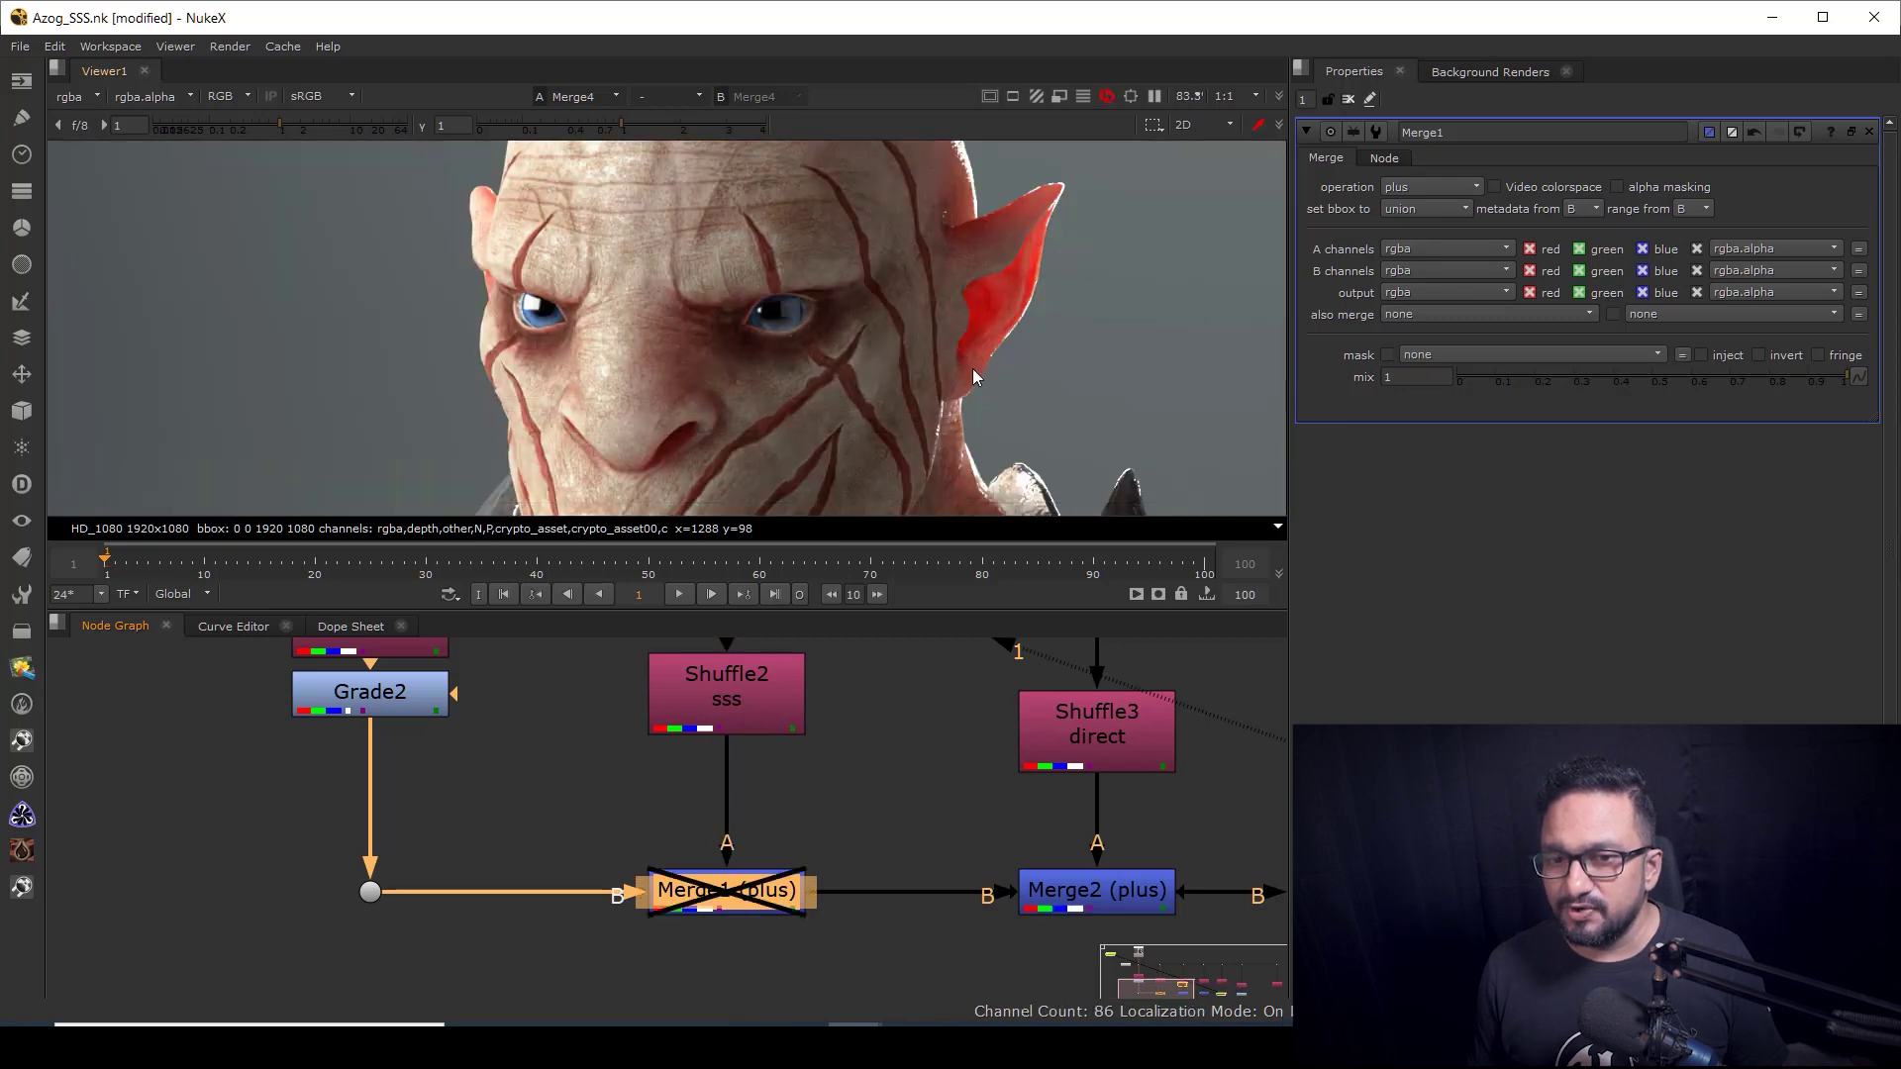
key(d)
key(d)
key(d)
key(d)
key(d)
scroll(990, 781, down, 5)
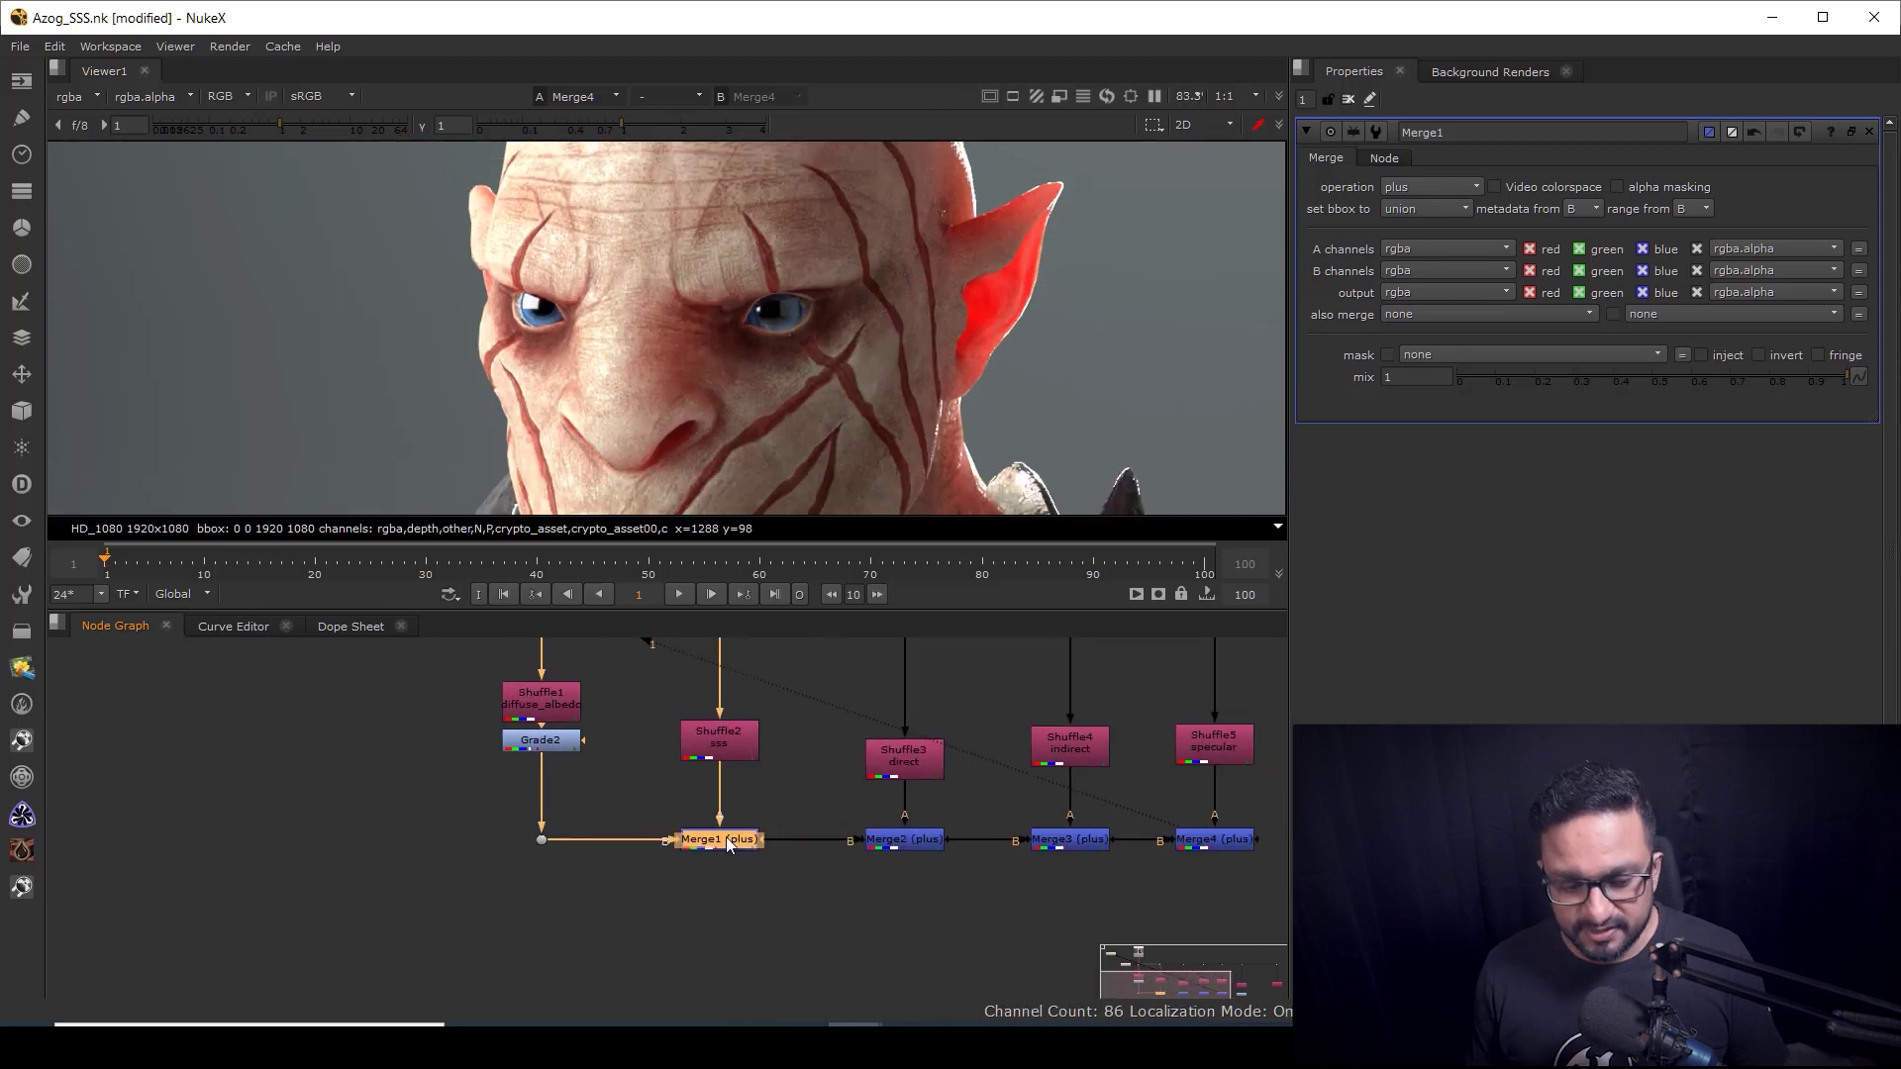
key(d)
key(d)
Step: View the direct pass, the Merge2 output and the sss pass in turn to compare them on the face
click(889, 768)
key(1)
scroll(1012, 439, down, 2)
ctrl+shift+drag(1097, 173, 934, 410)
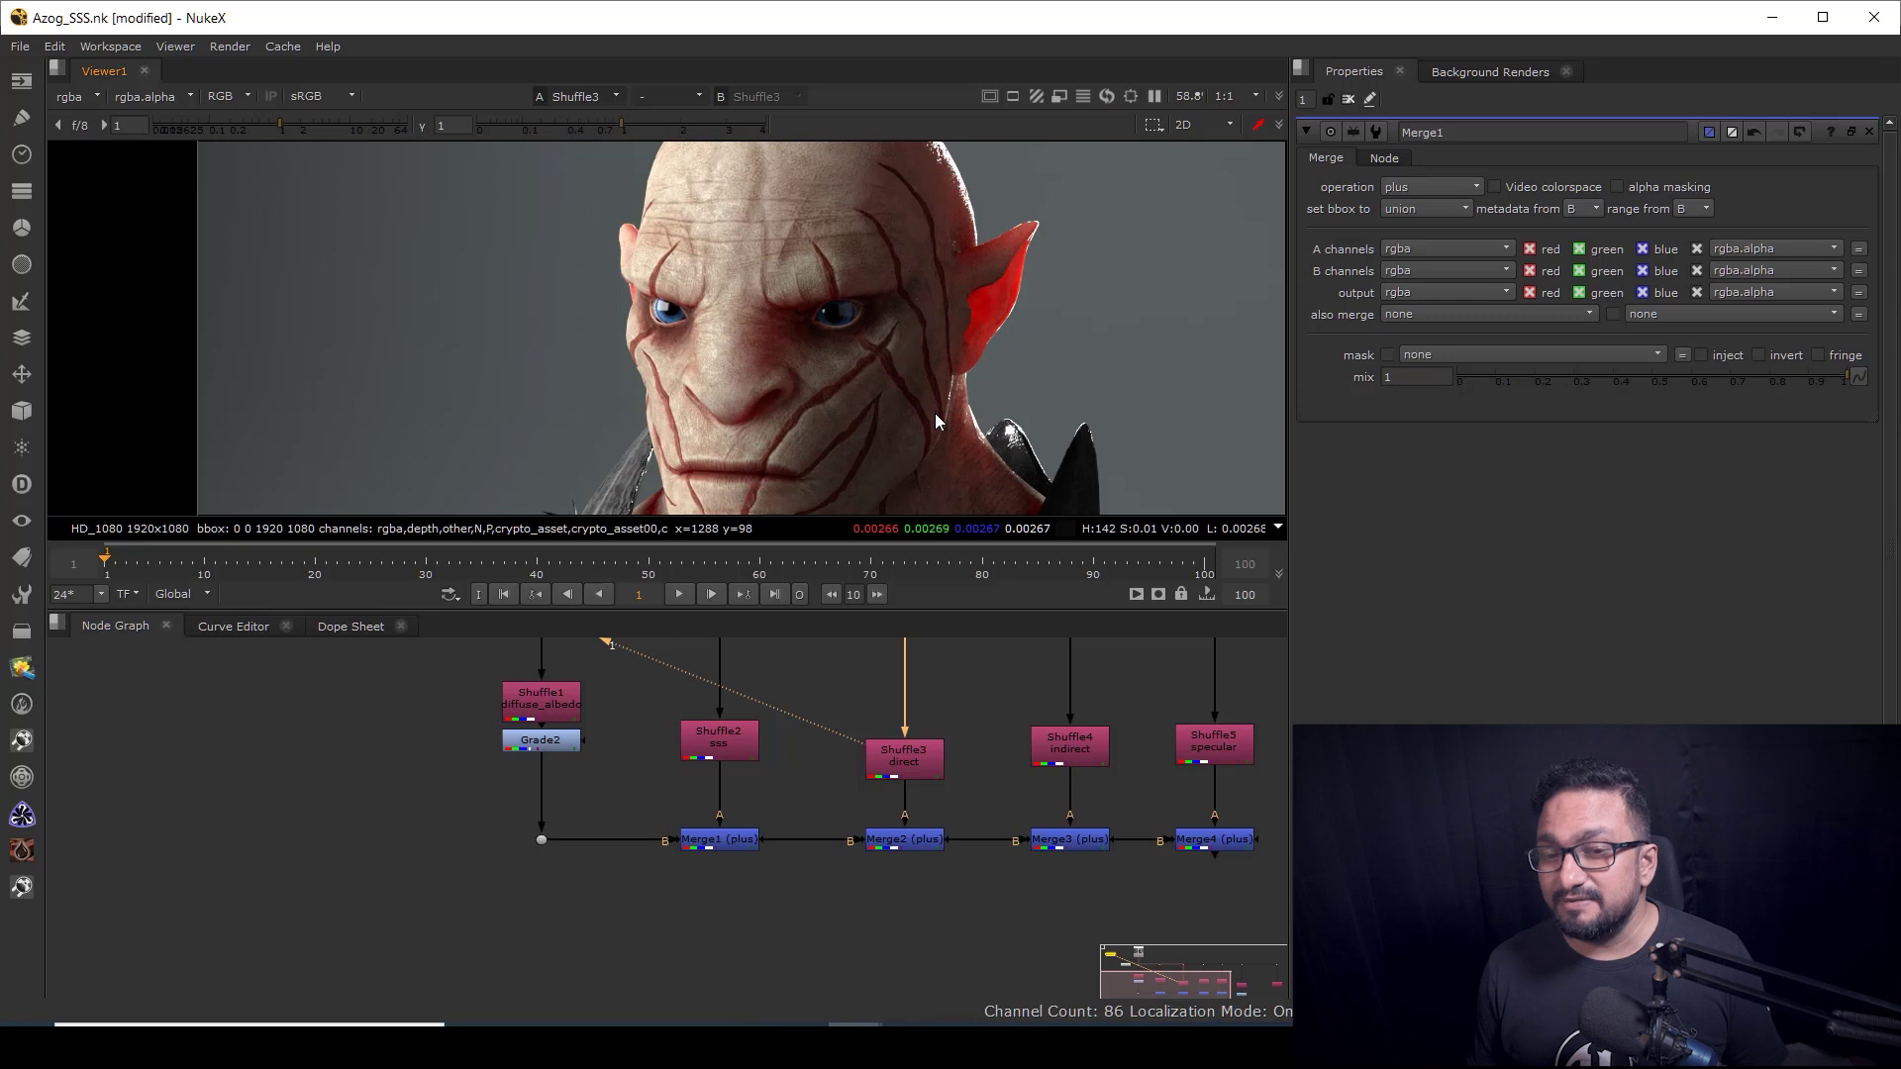
key(f)
click(936, 849)
key(1)
middle_drag(455, 845, 707, 883)
scroll(584, 776, up, 2)
click(585, 780)
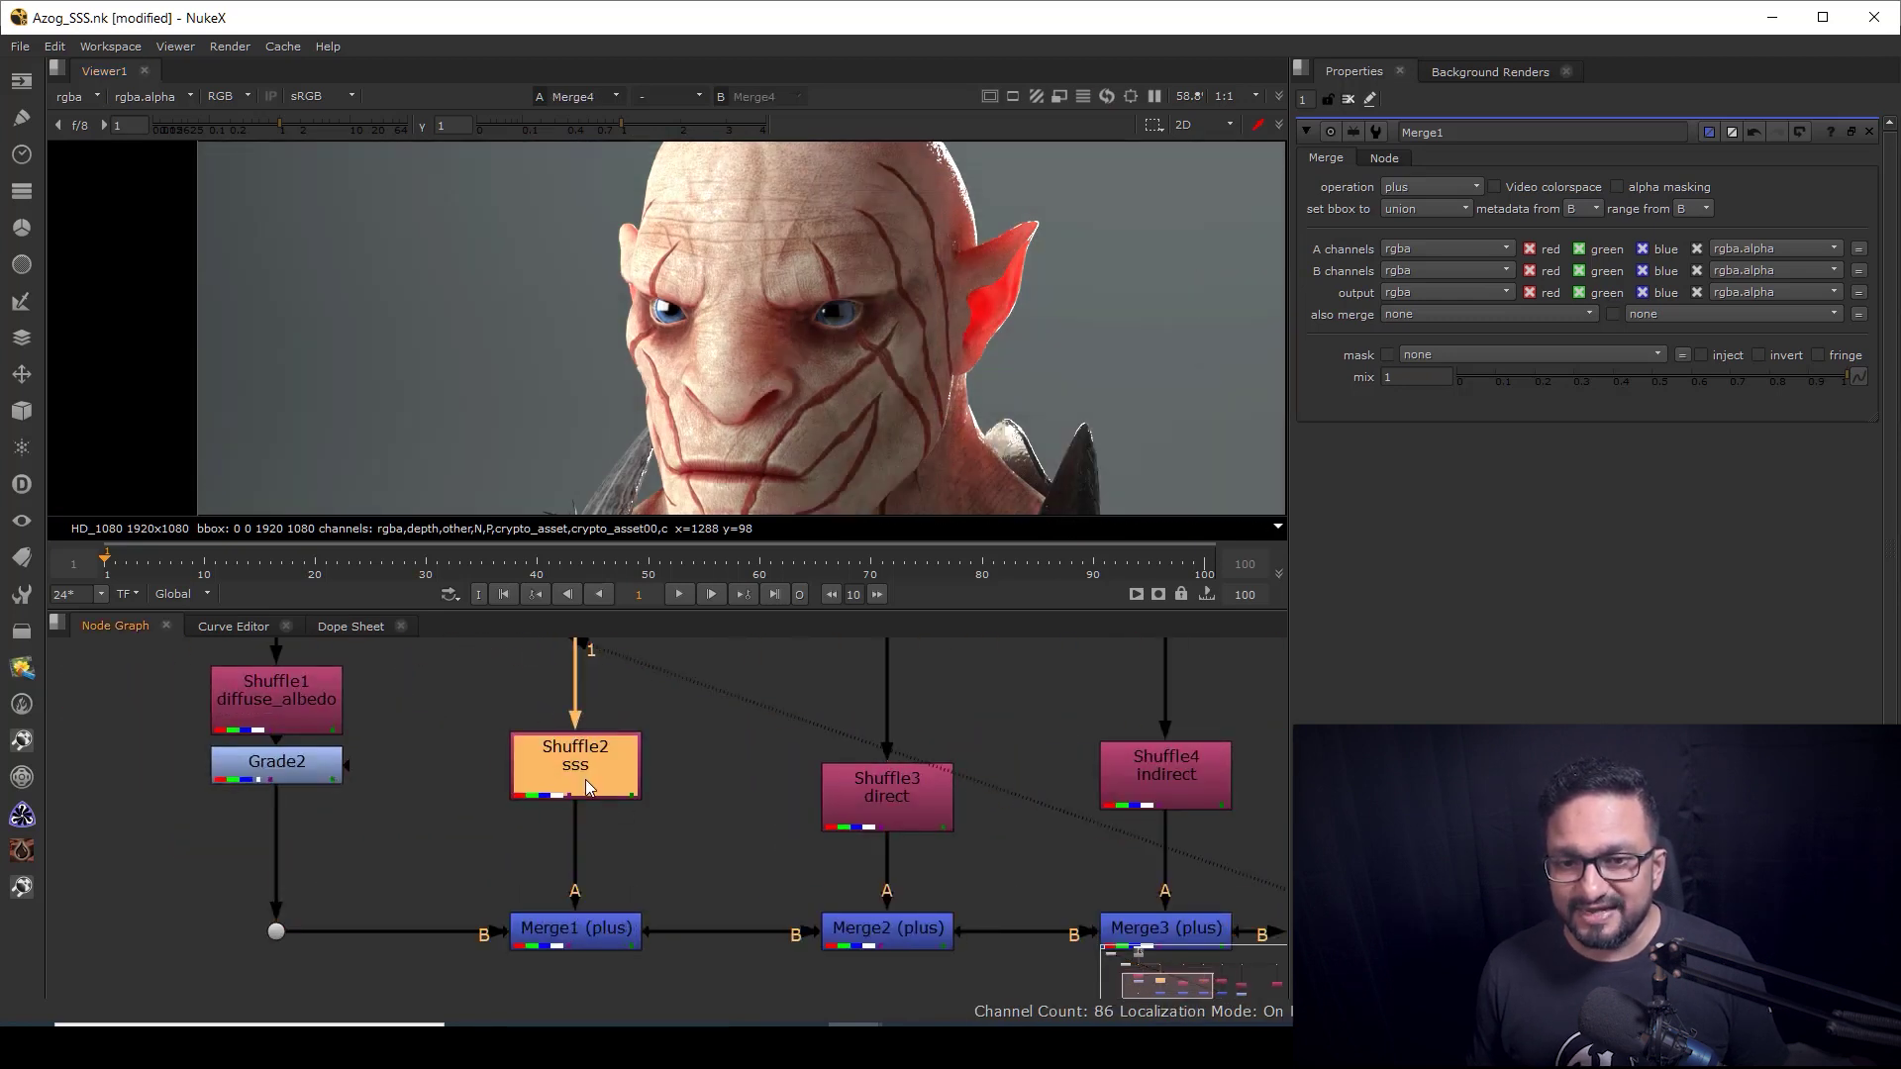
key(1)
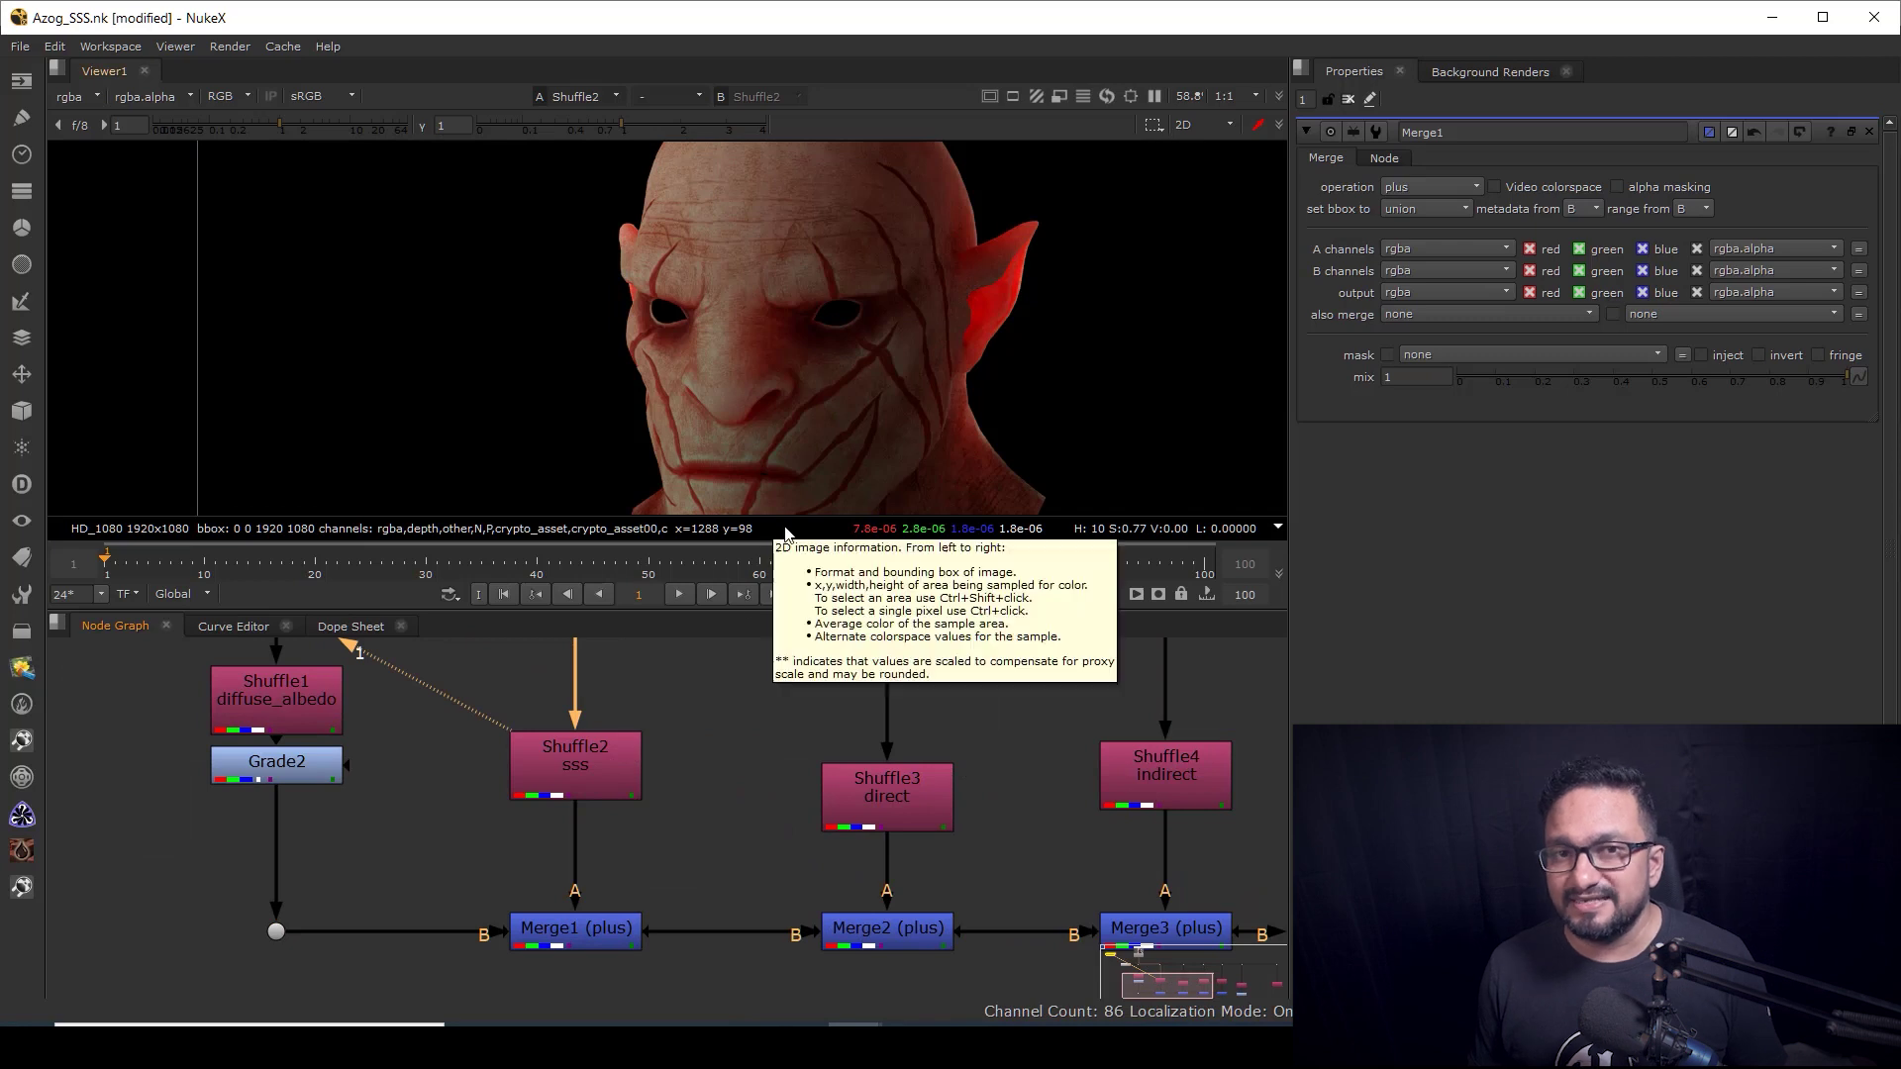
Step: View Merge4, insert a Grade node below the sss Shuffle and try a gain of 1.4 on it
scroll(829, 743, down, 5)
scroll(1065, 821, up, 2)
middle_drag(1064, 821, 978, 821)
click(978, 816)
key(1)
scroll(496, 715, up, 1)
middle_drag(536, 731, 746, 776)
drag(715, 764, 713, 746)
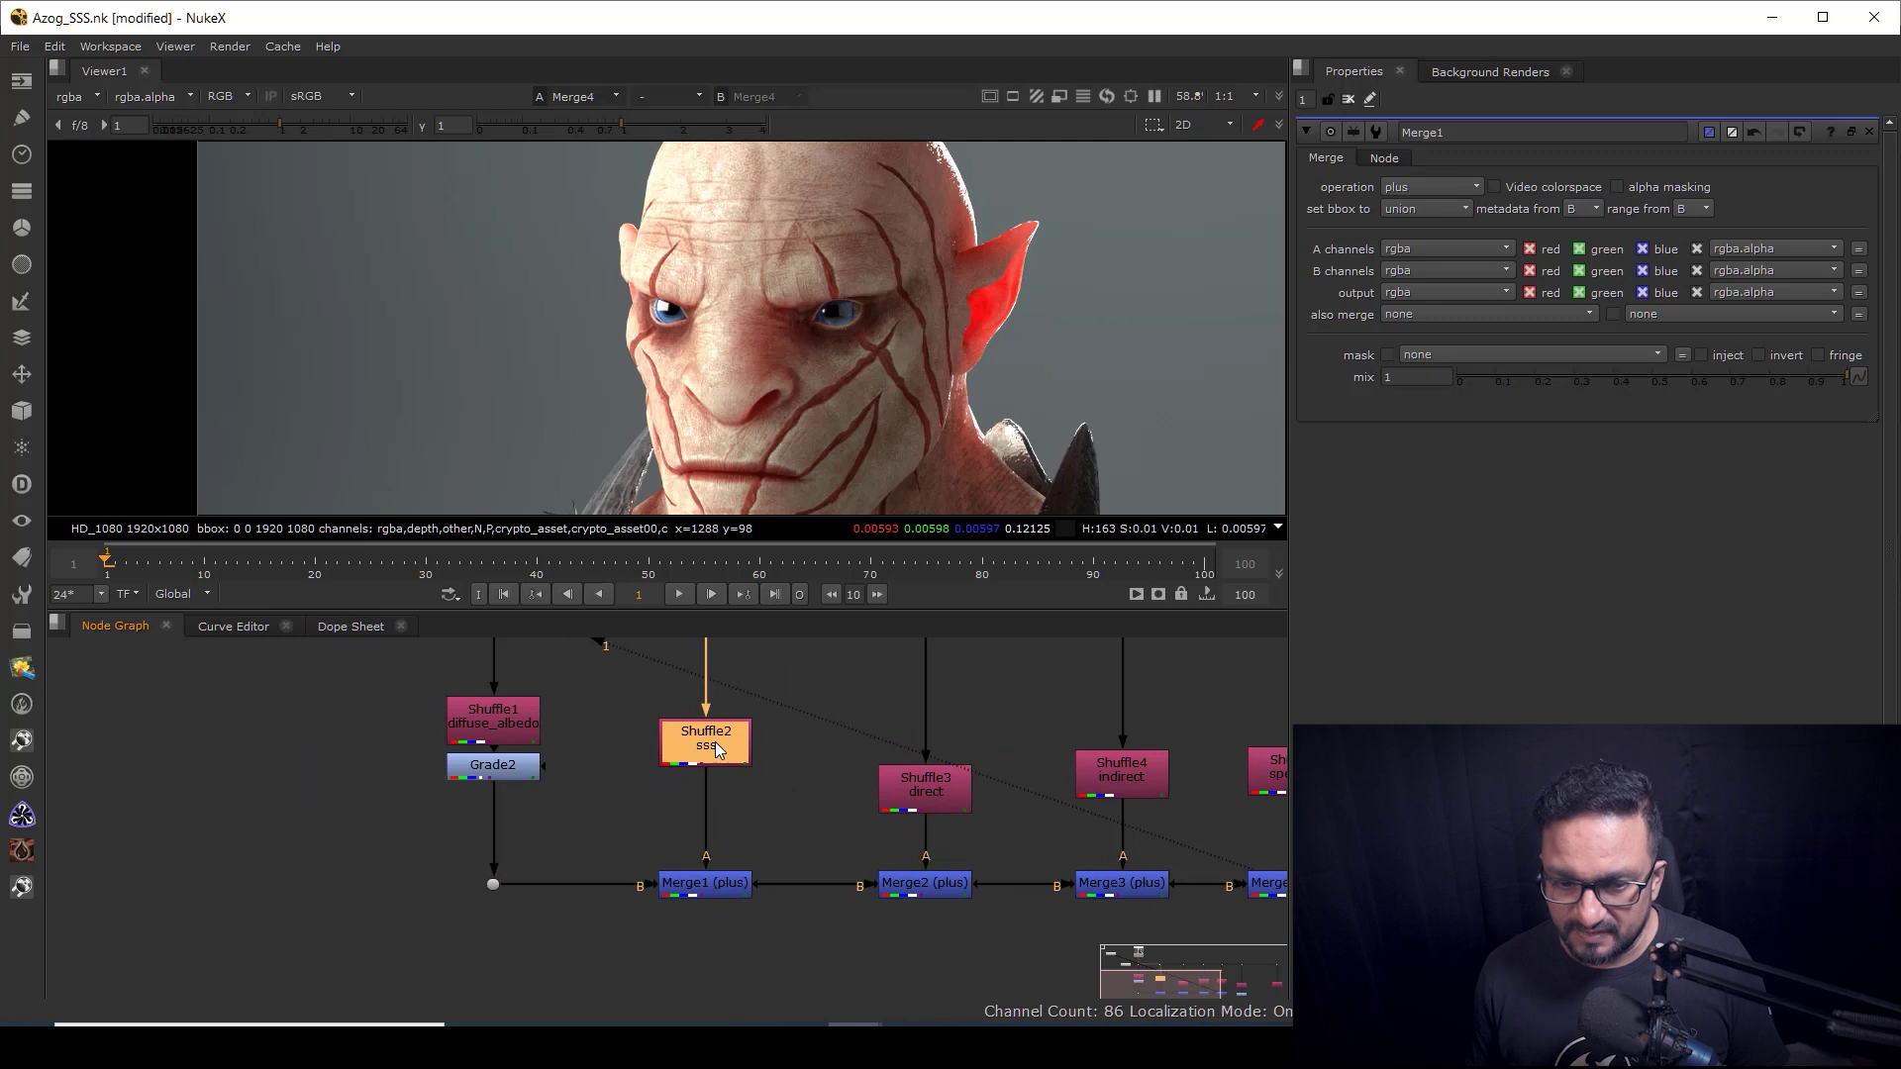
key(g)
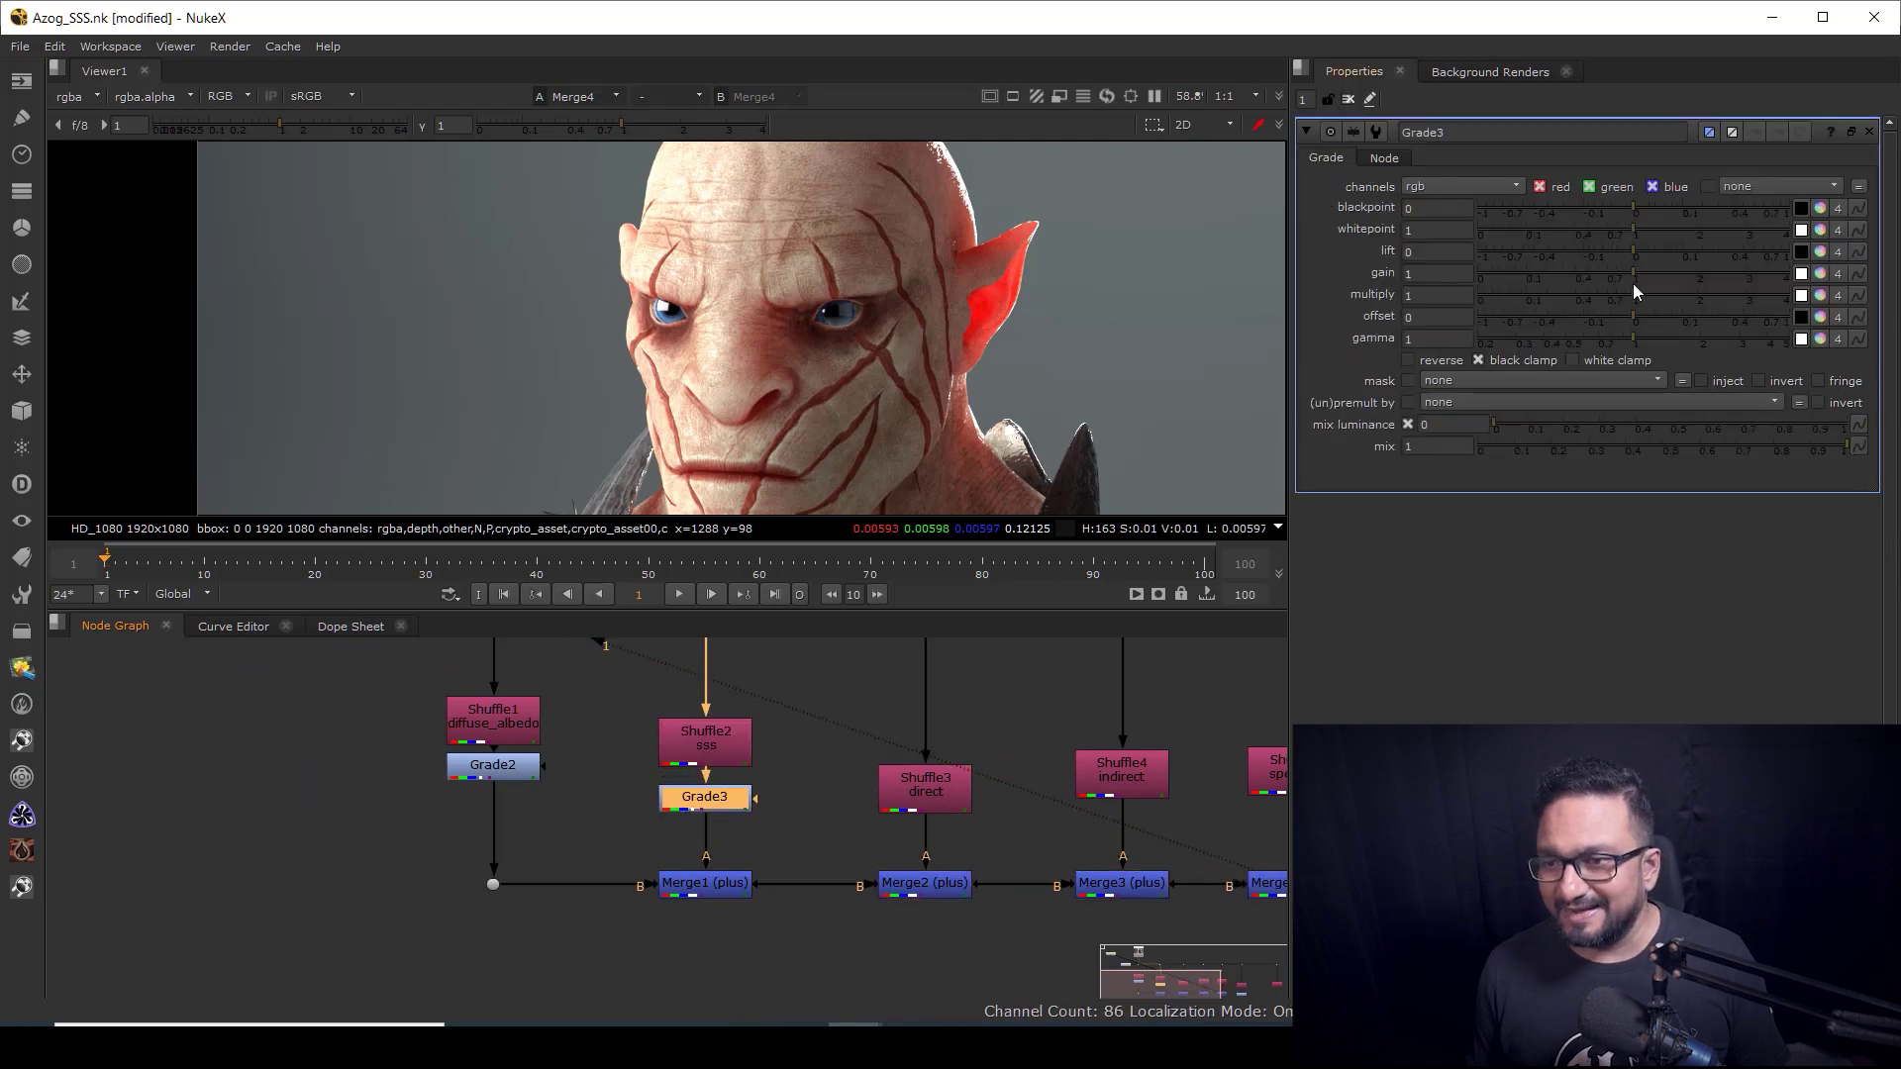
drag(1632, 274, 1670, 290)
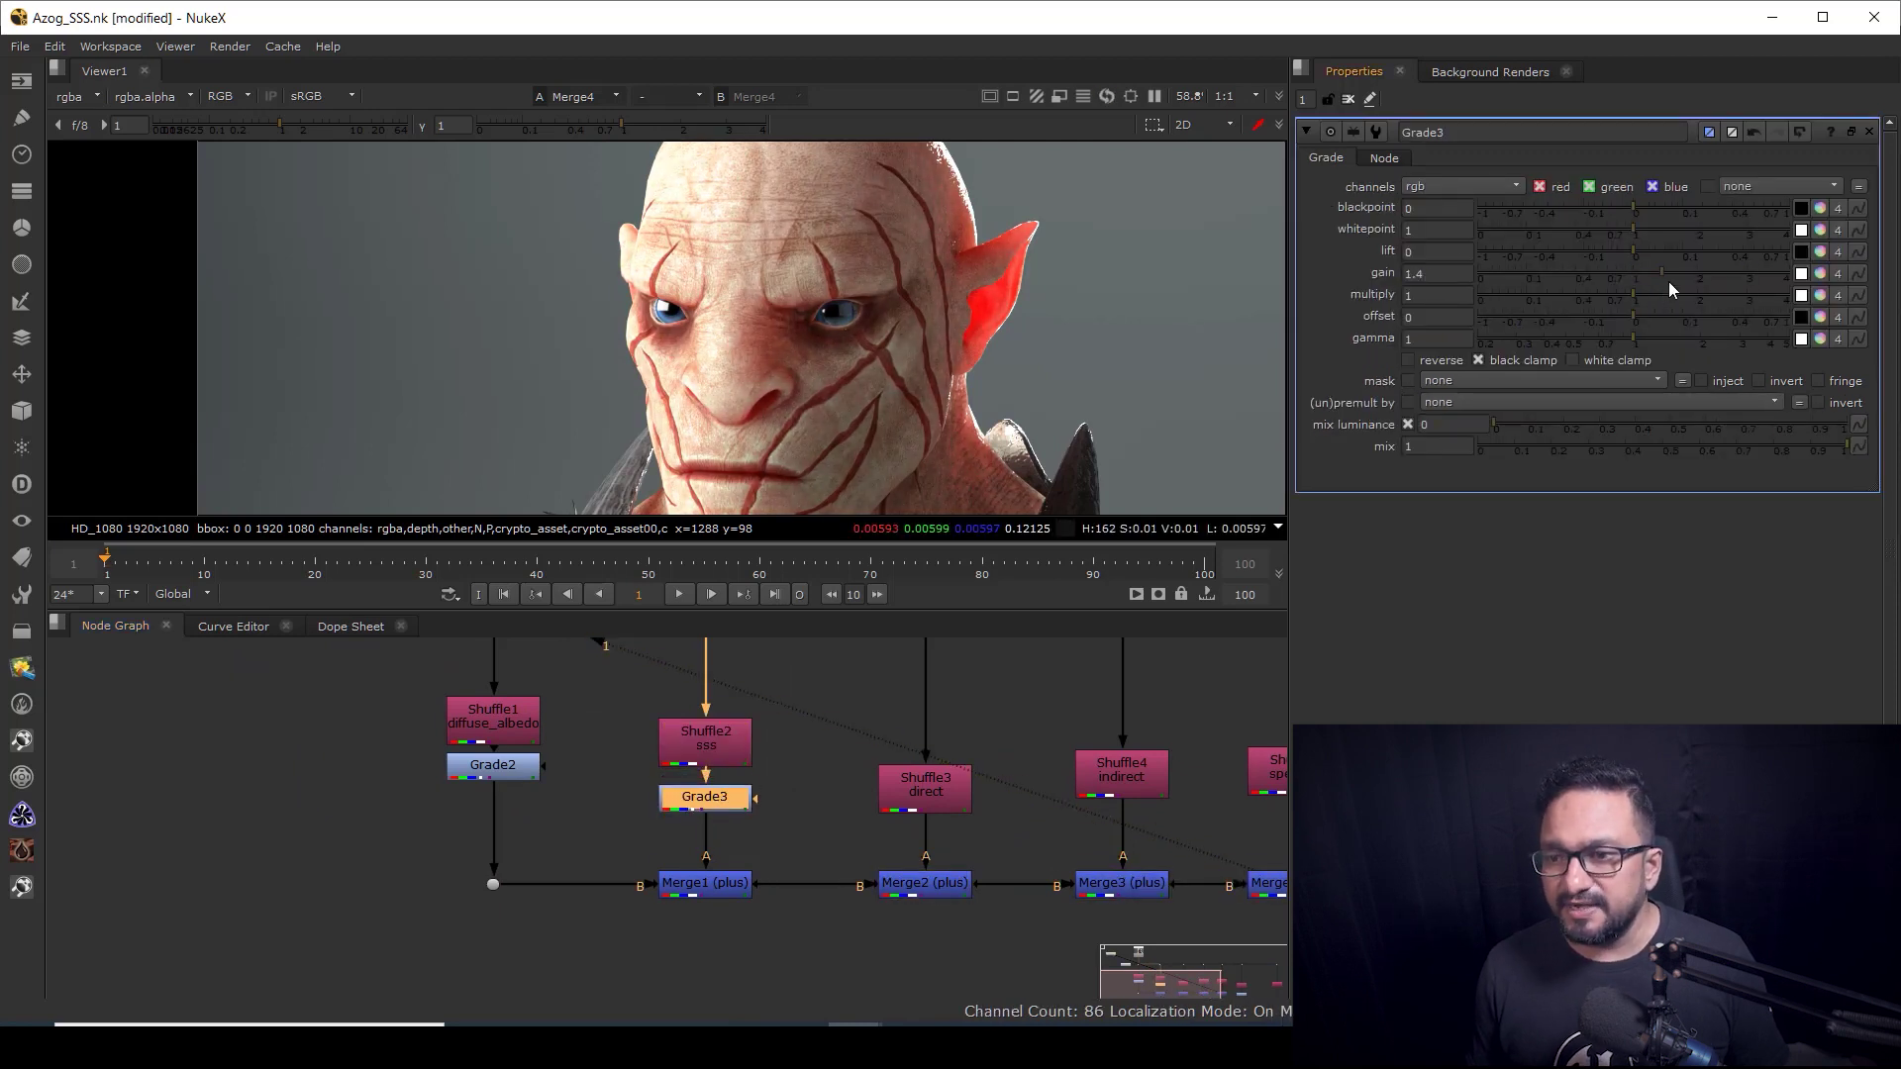
Step: Make room below the sss Shuffle, branch a Glow node off it through a dot, view it, and enable effect only
drag(705, 745, 705, 685)
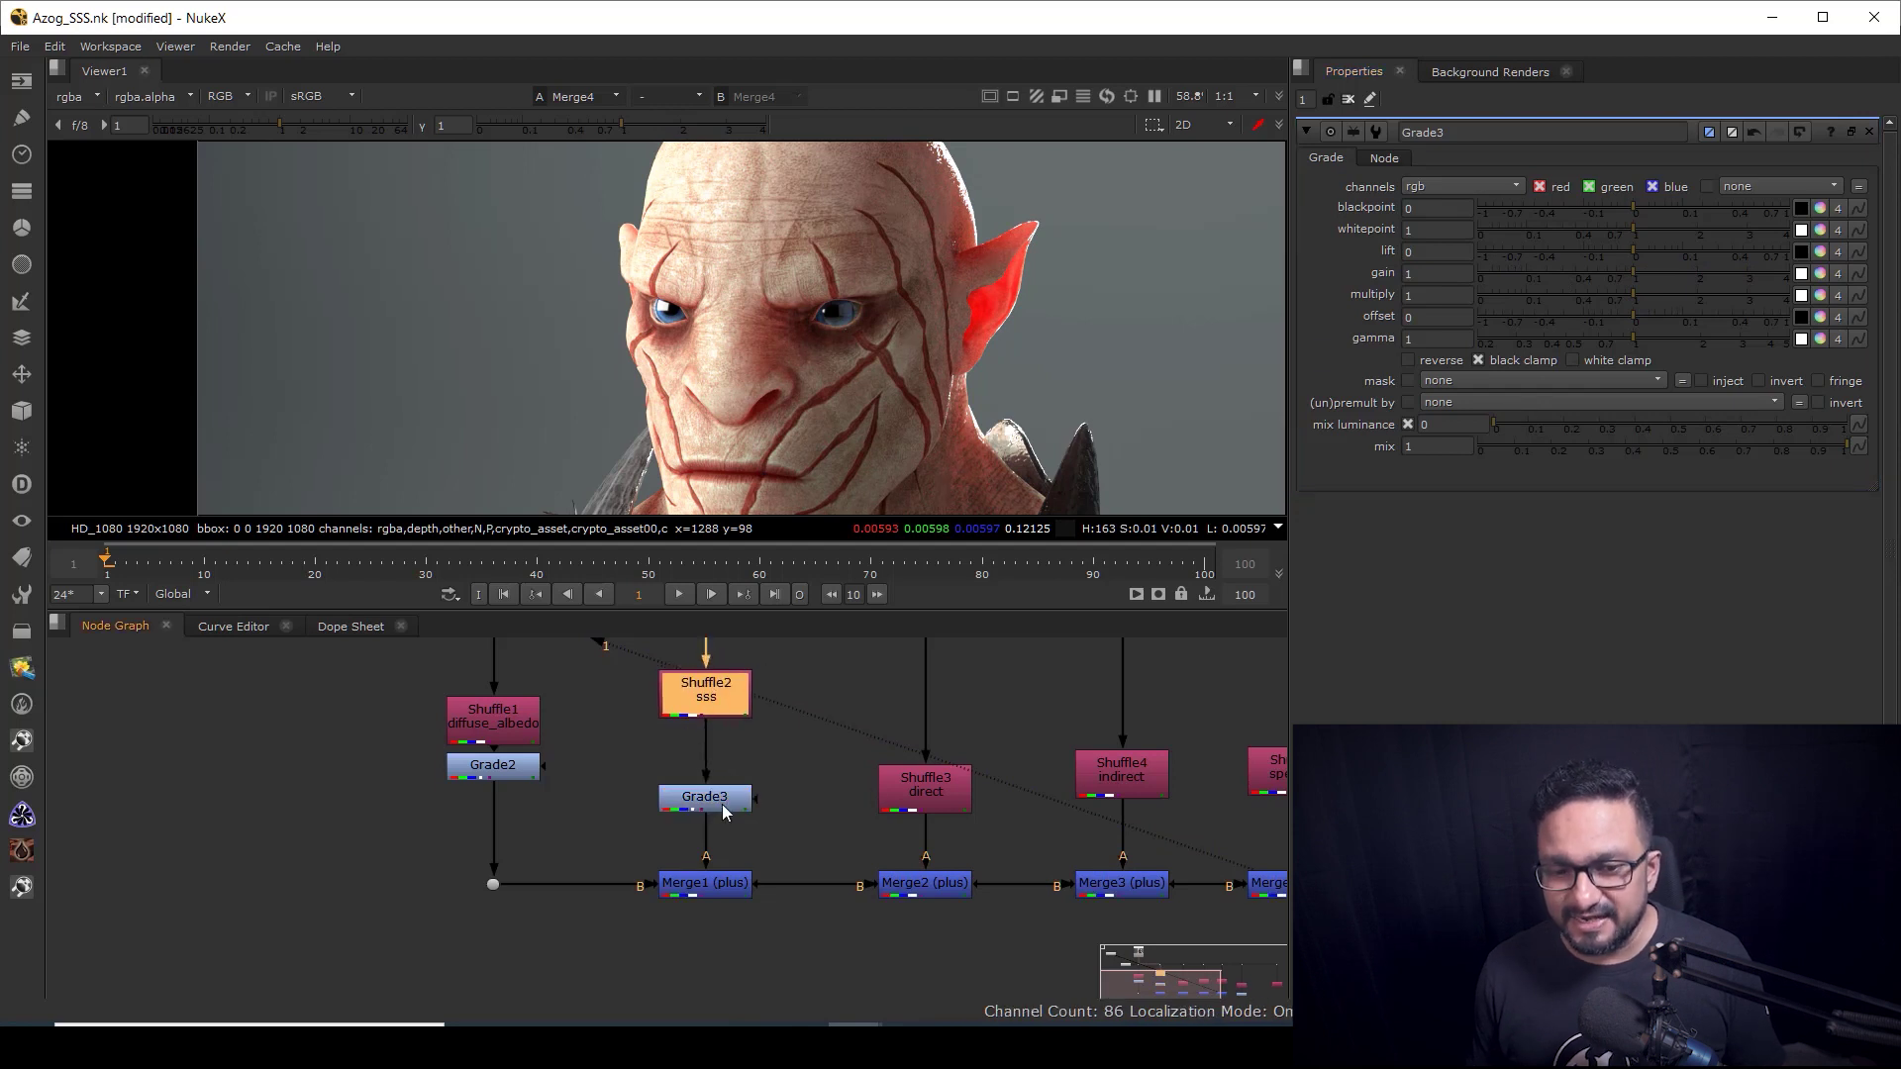
middle_drag(810, 701, 810, 725)
drag(724, 721, 724, 701)
click(806, 681)
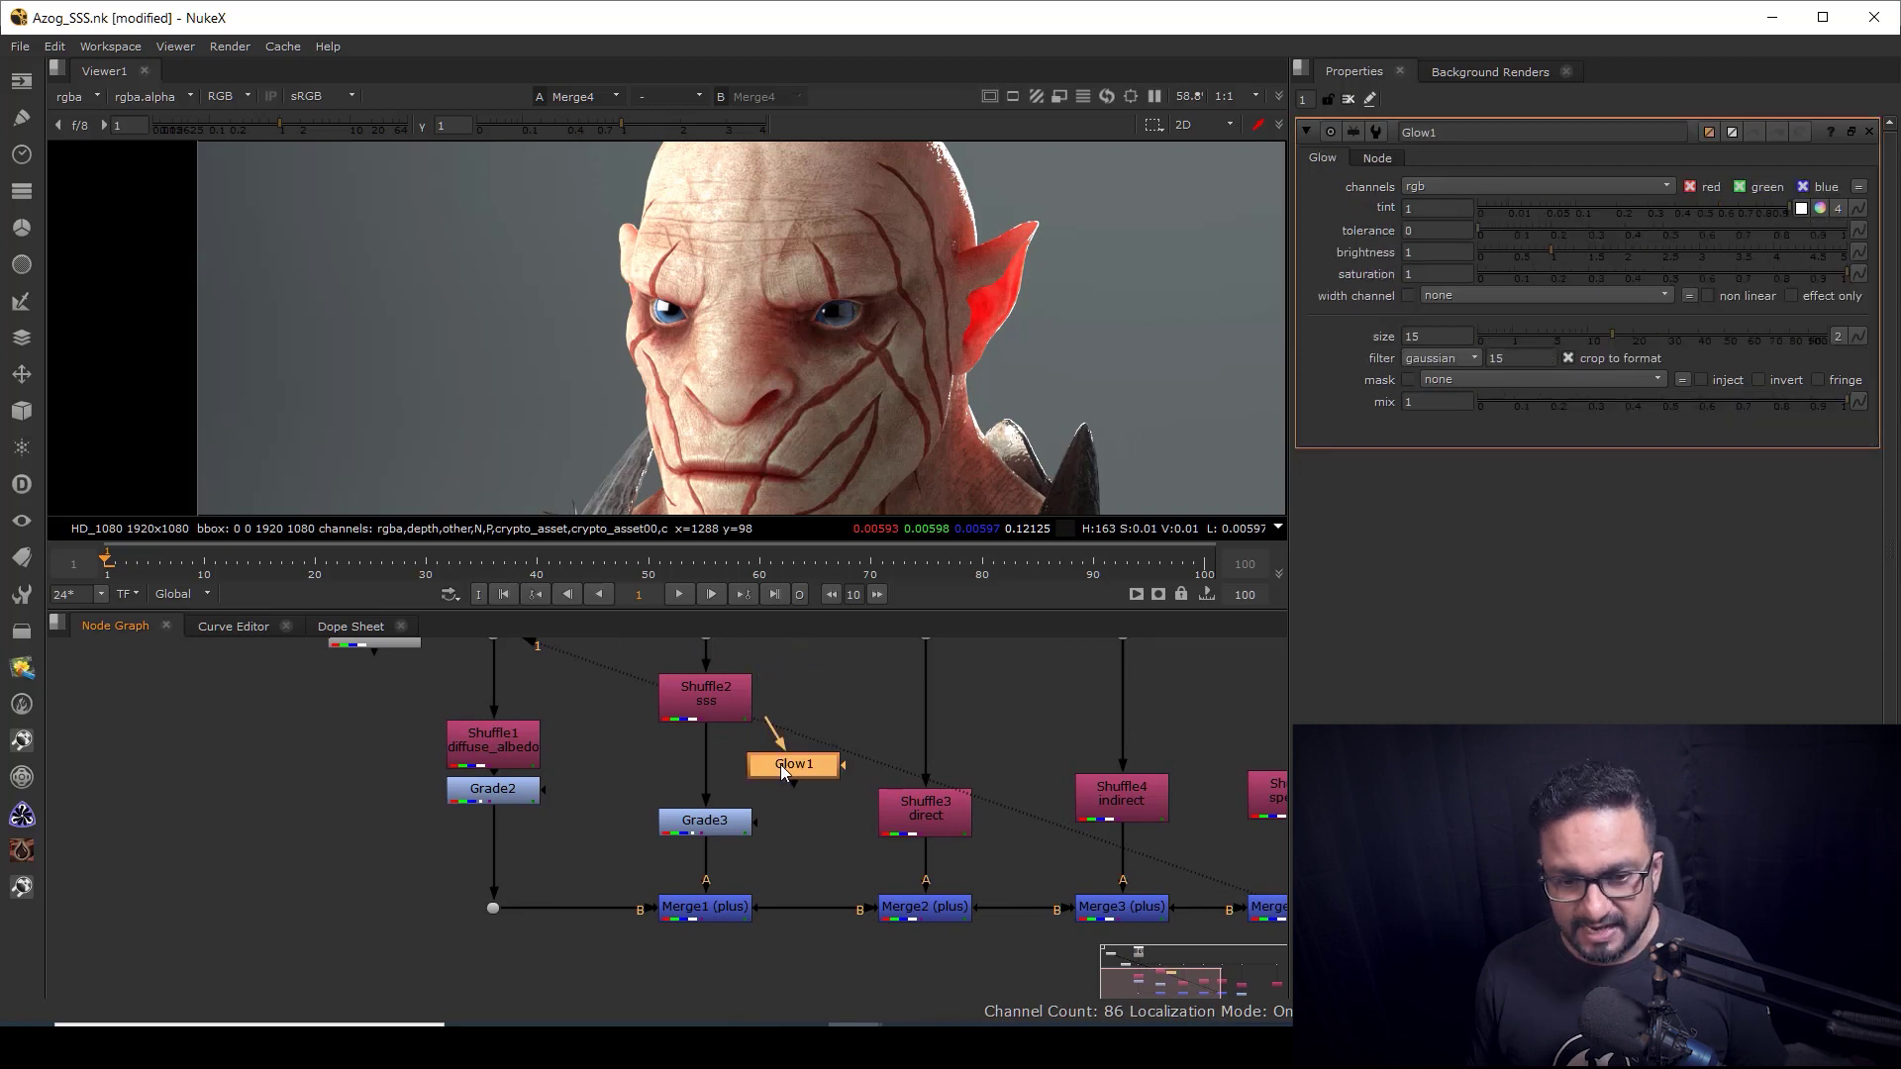
drag(787, 765, 825, 749)
ctrl+click(708, 760)
key(1)
click(1791, 295)
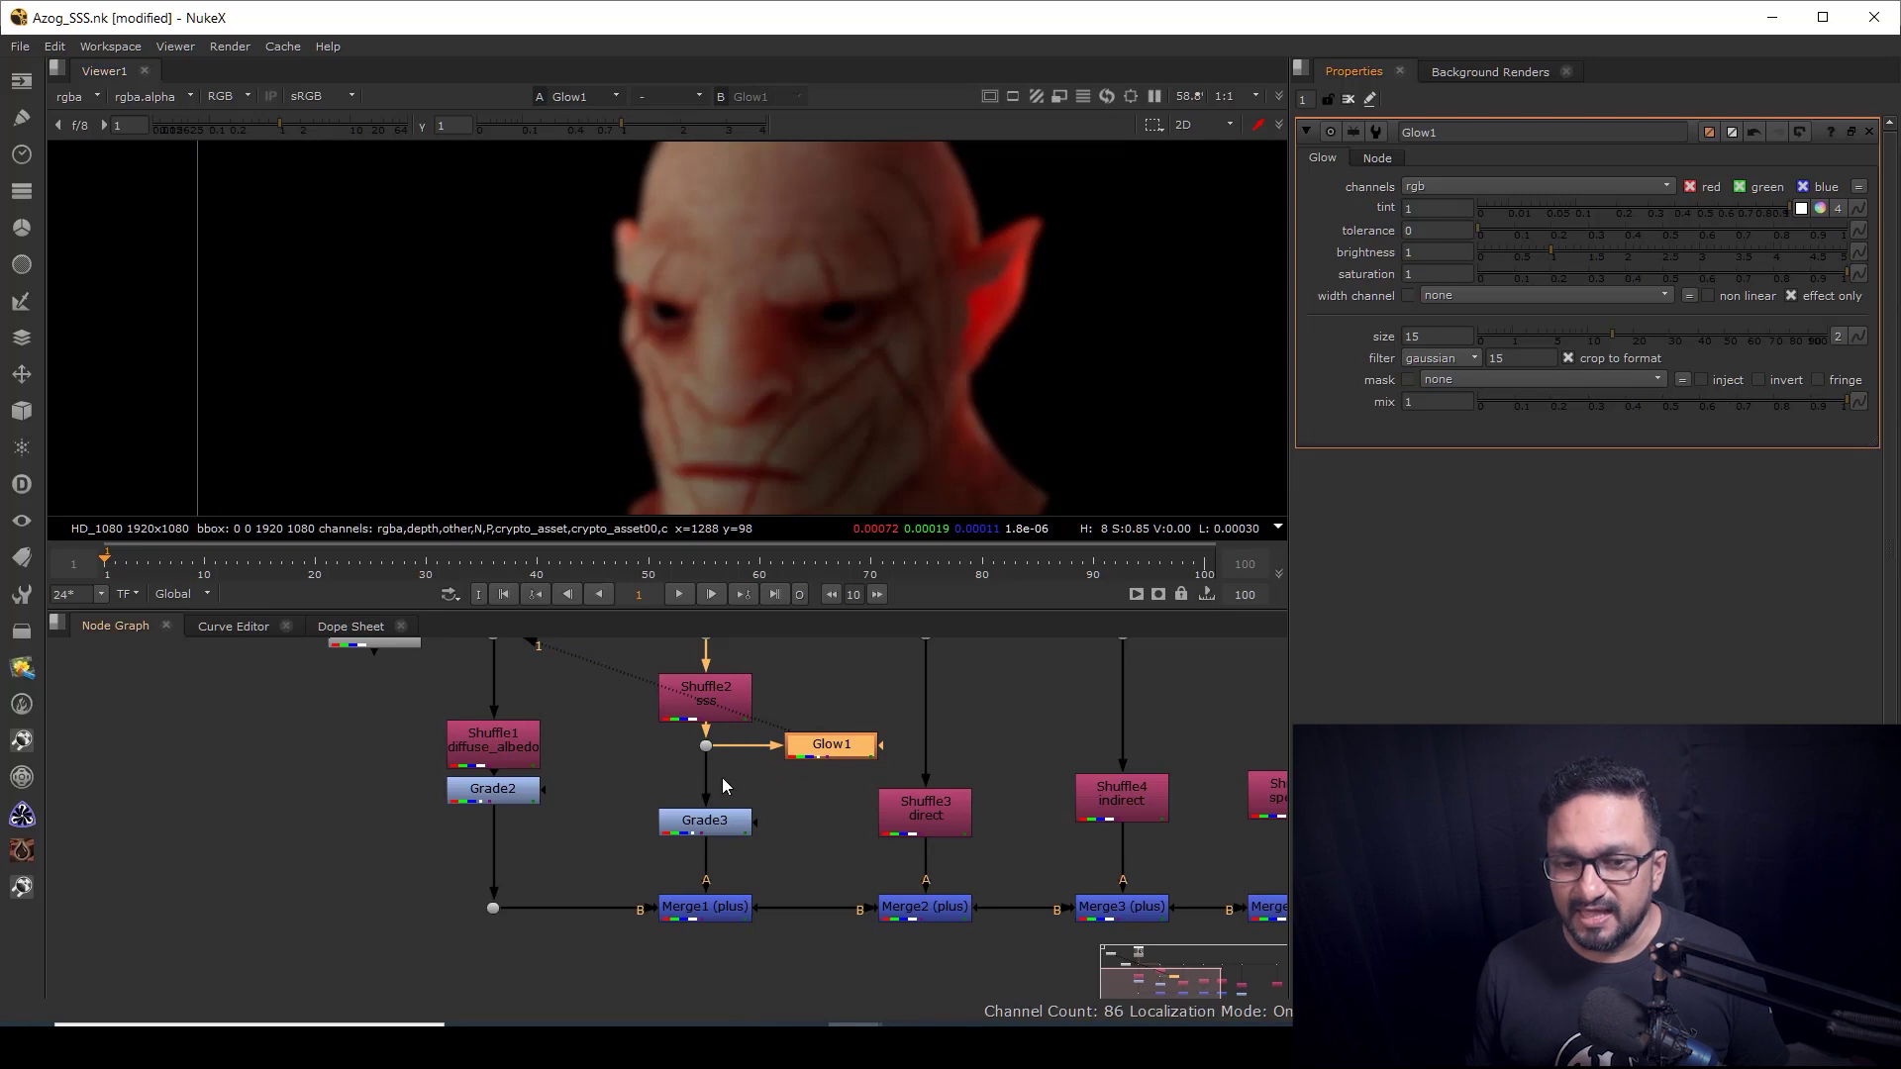
Step: Merge Glow1 as A into the sss branch above Grade3 through a dot, view the Merge, and set its operation to plus
drag(633, 659, 834, 775)
click(808, 762)
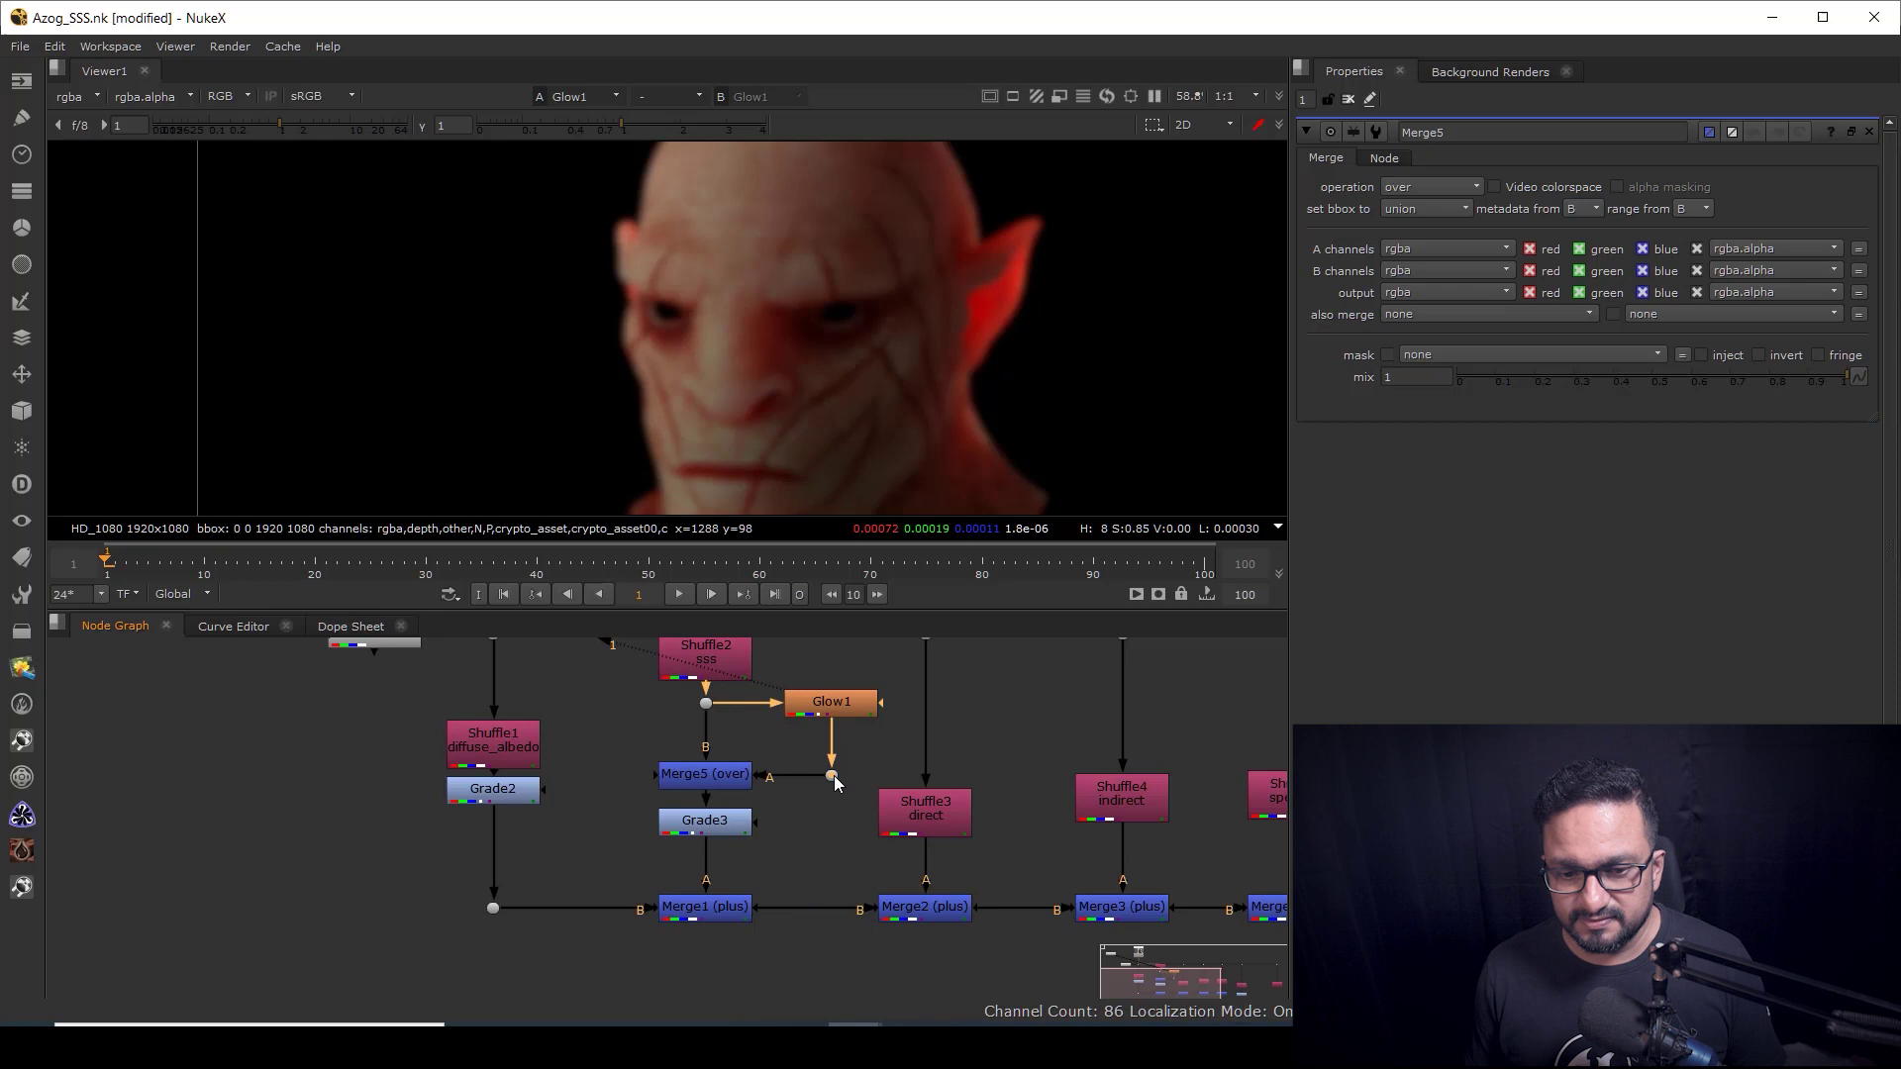
click(713, 772)
key(1)
click(1432, 187)
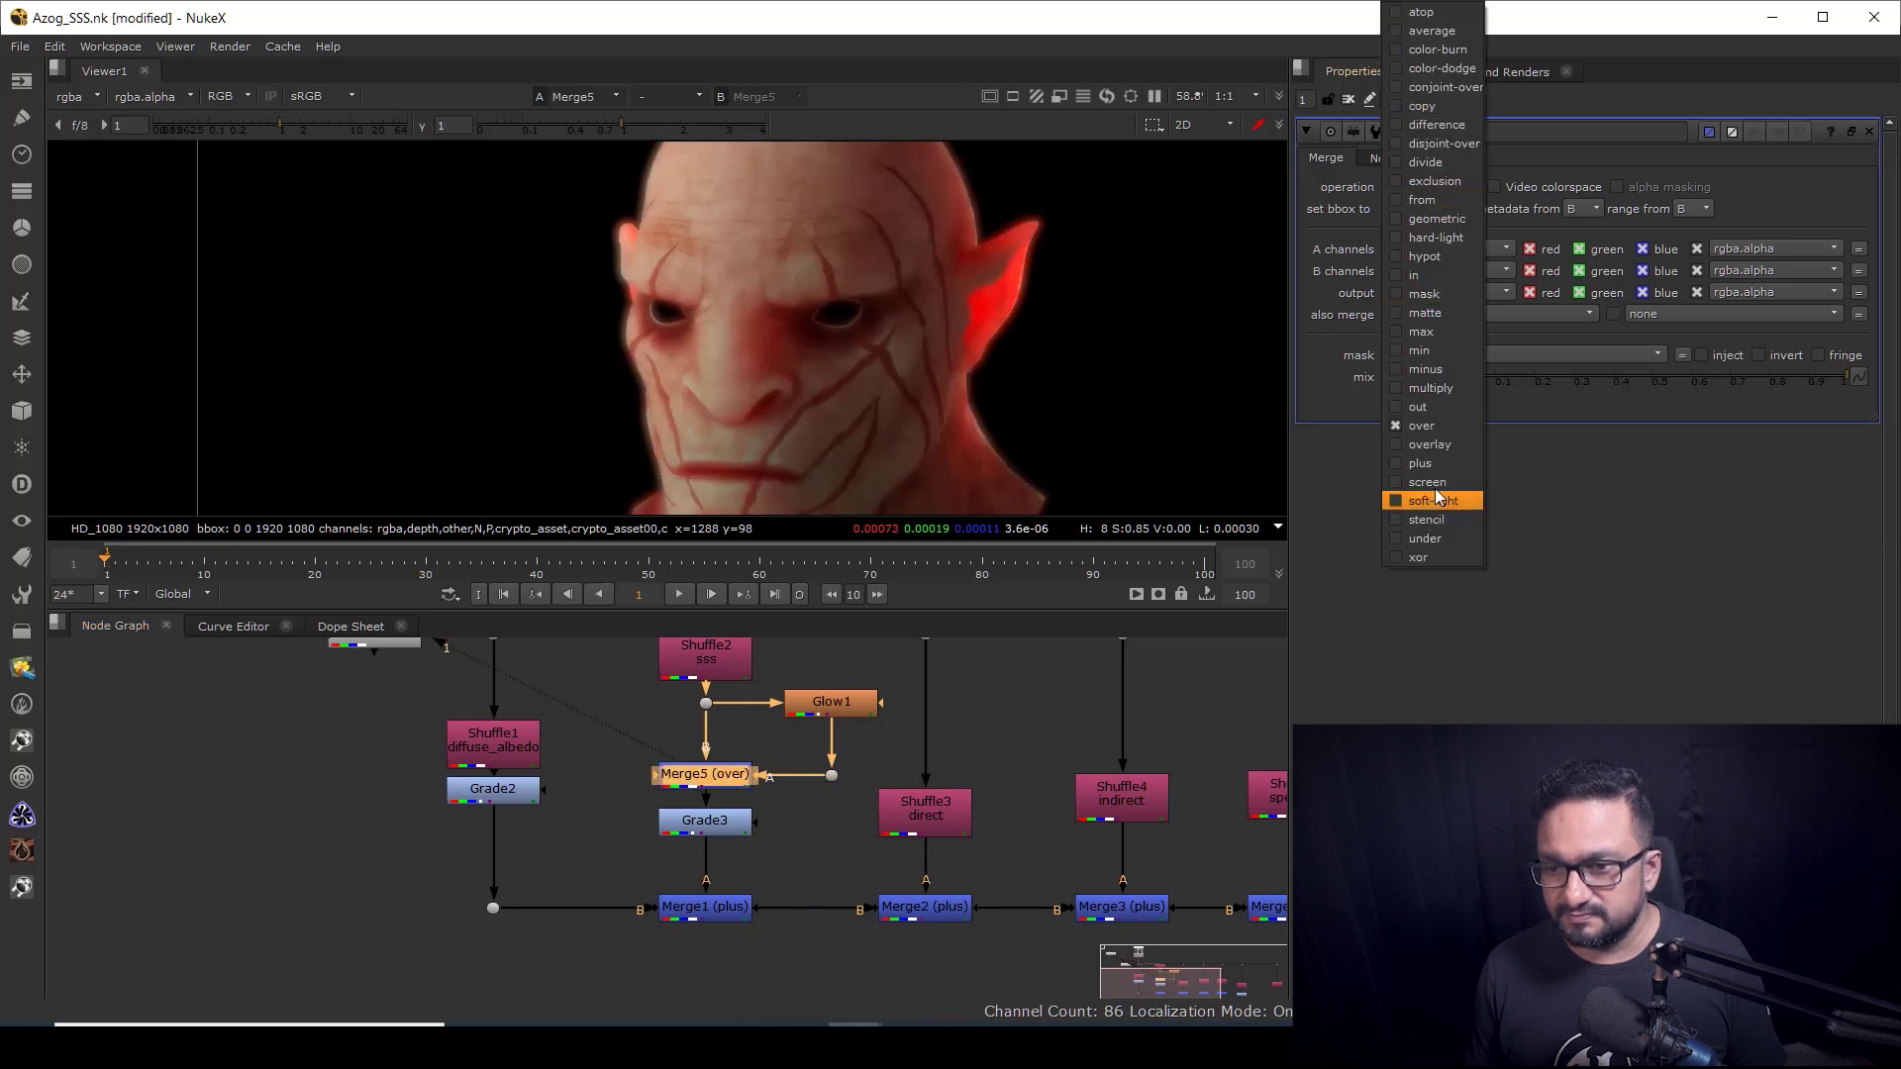
click(1422, 464)
Step: View the Grade3, Merge1 and Merge4 outputs in turn and inspect the glow on the face and ear
middle_drag(853, 899, 835, 862)
click(688, 782)
key(1)
click(694, 877)
key(1)
scroll(872, 891, down, 4)
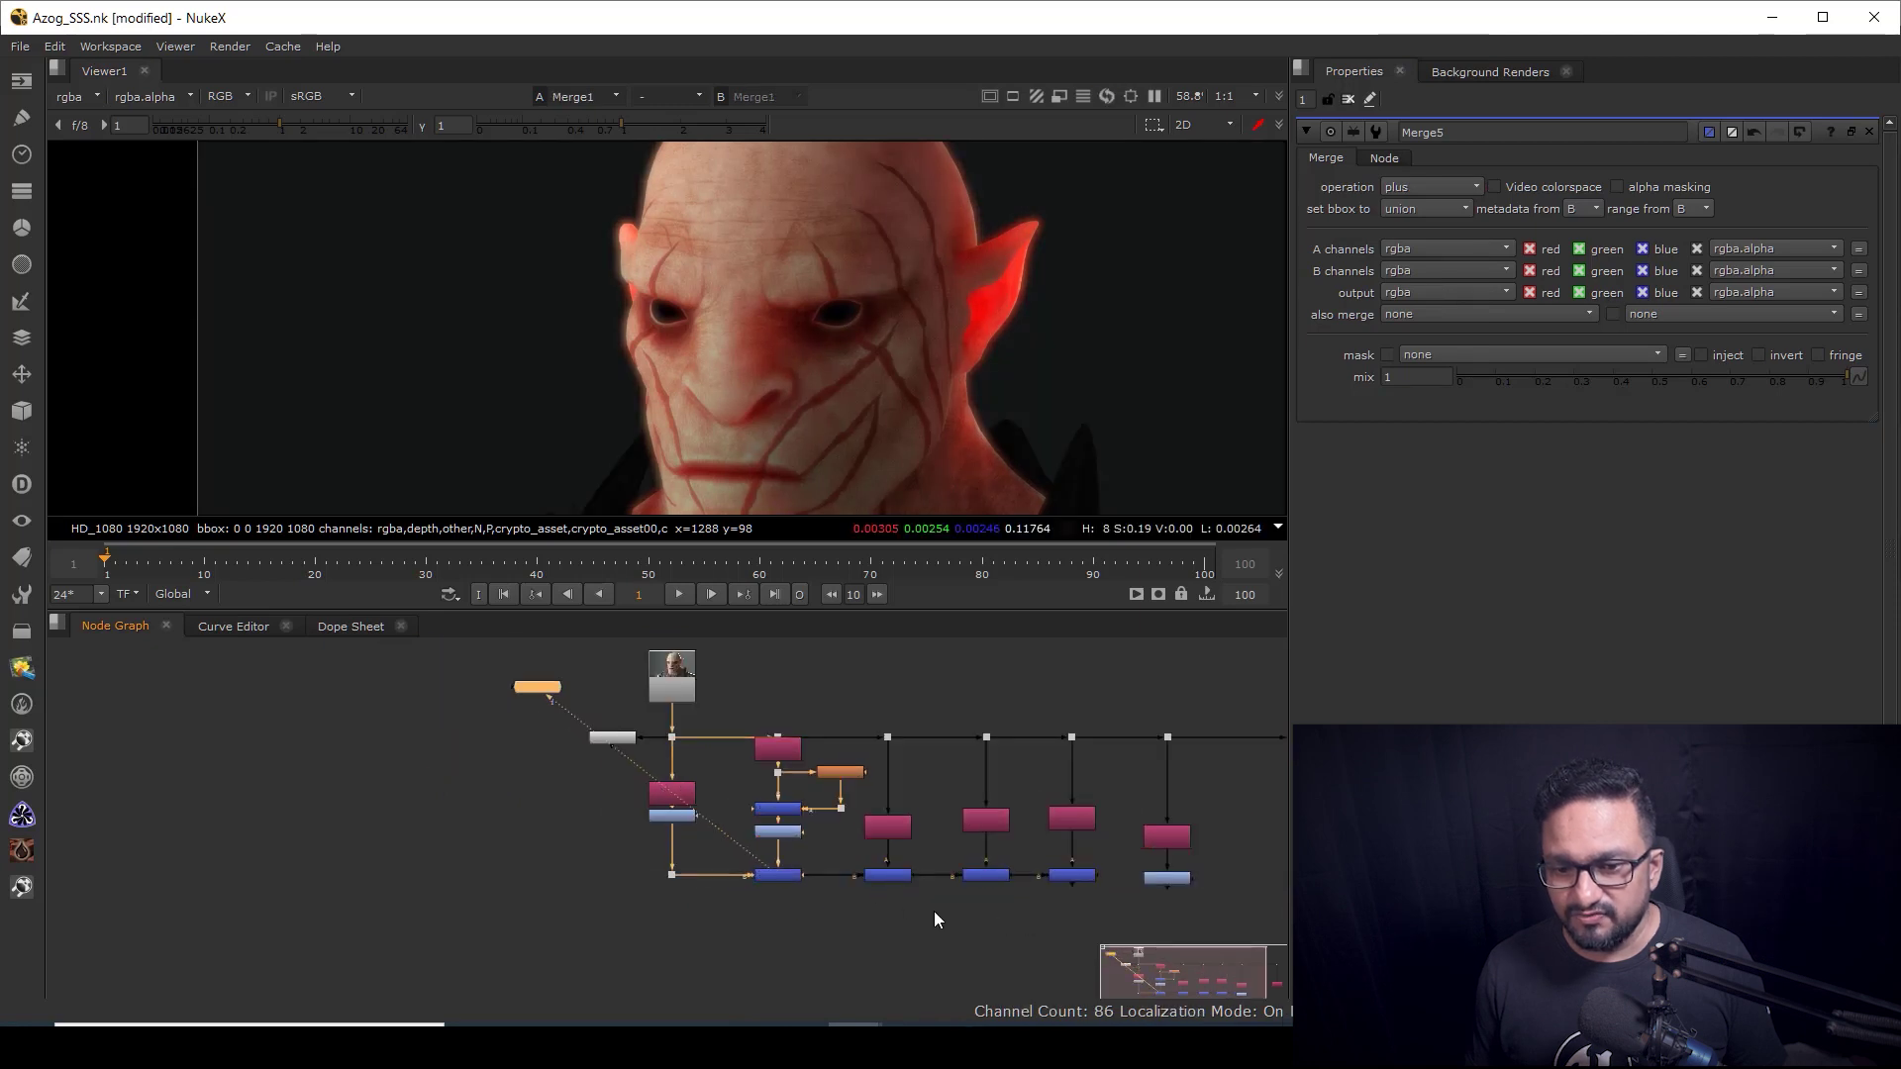
middle_drag(1154, 889, 938, 849)
scroll(938, 848, up, 3)
click(791, 833)
key(1)
scroll(911, 424, down, 3)
middle_drag(880, 402, 996, 473)
scroll(971, 363, up, 2)
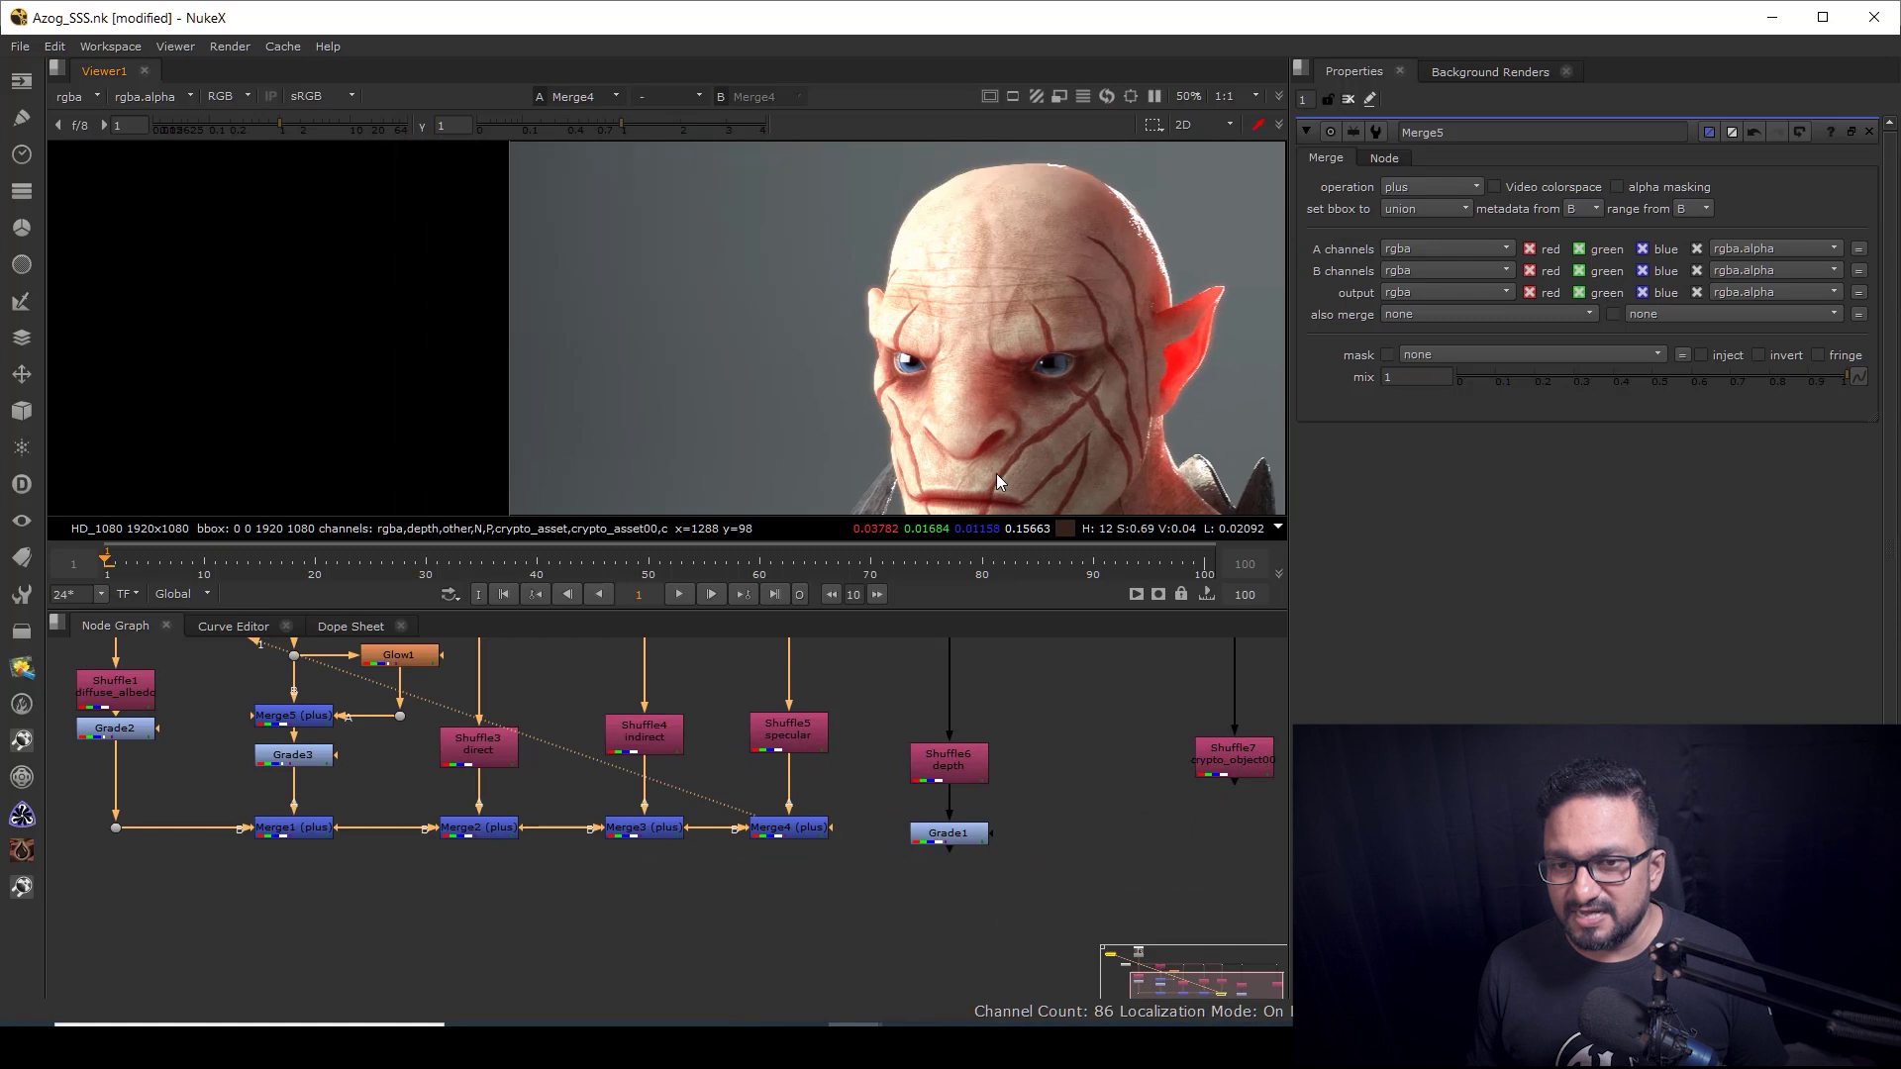
scroll(1157, 366, up, 3)
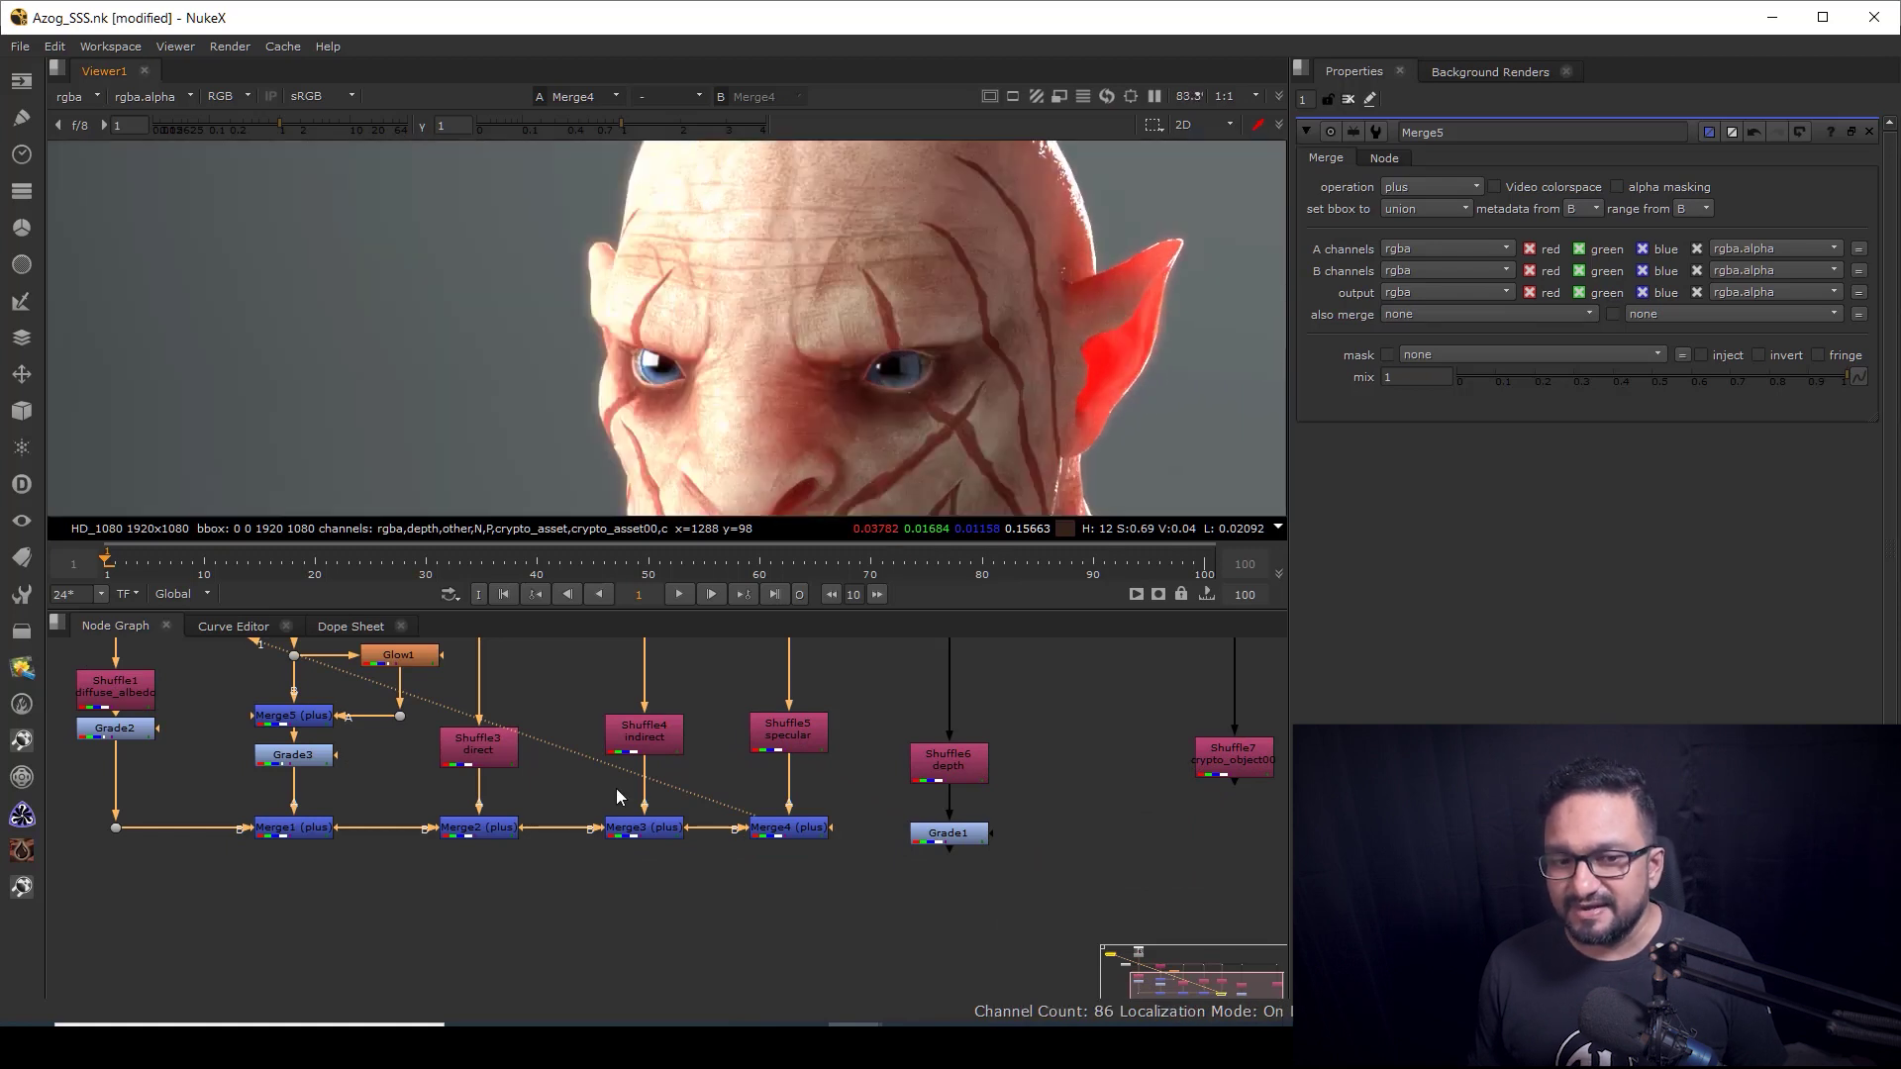
Step: Set the mix of the glow Merge in the sss branch to 0.165 while checking the eye and ear closely
scroll(679, 802, up, 4)
click(669, 822)
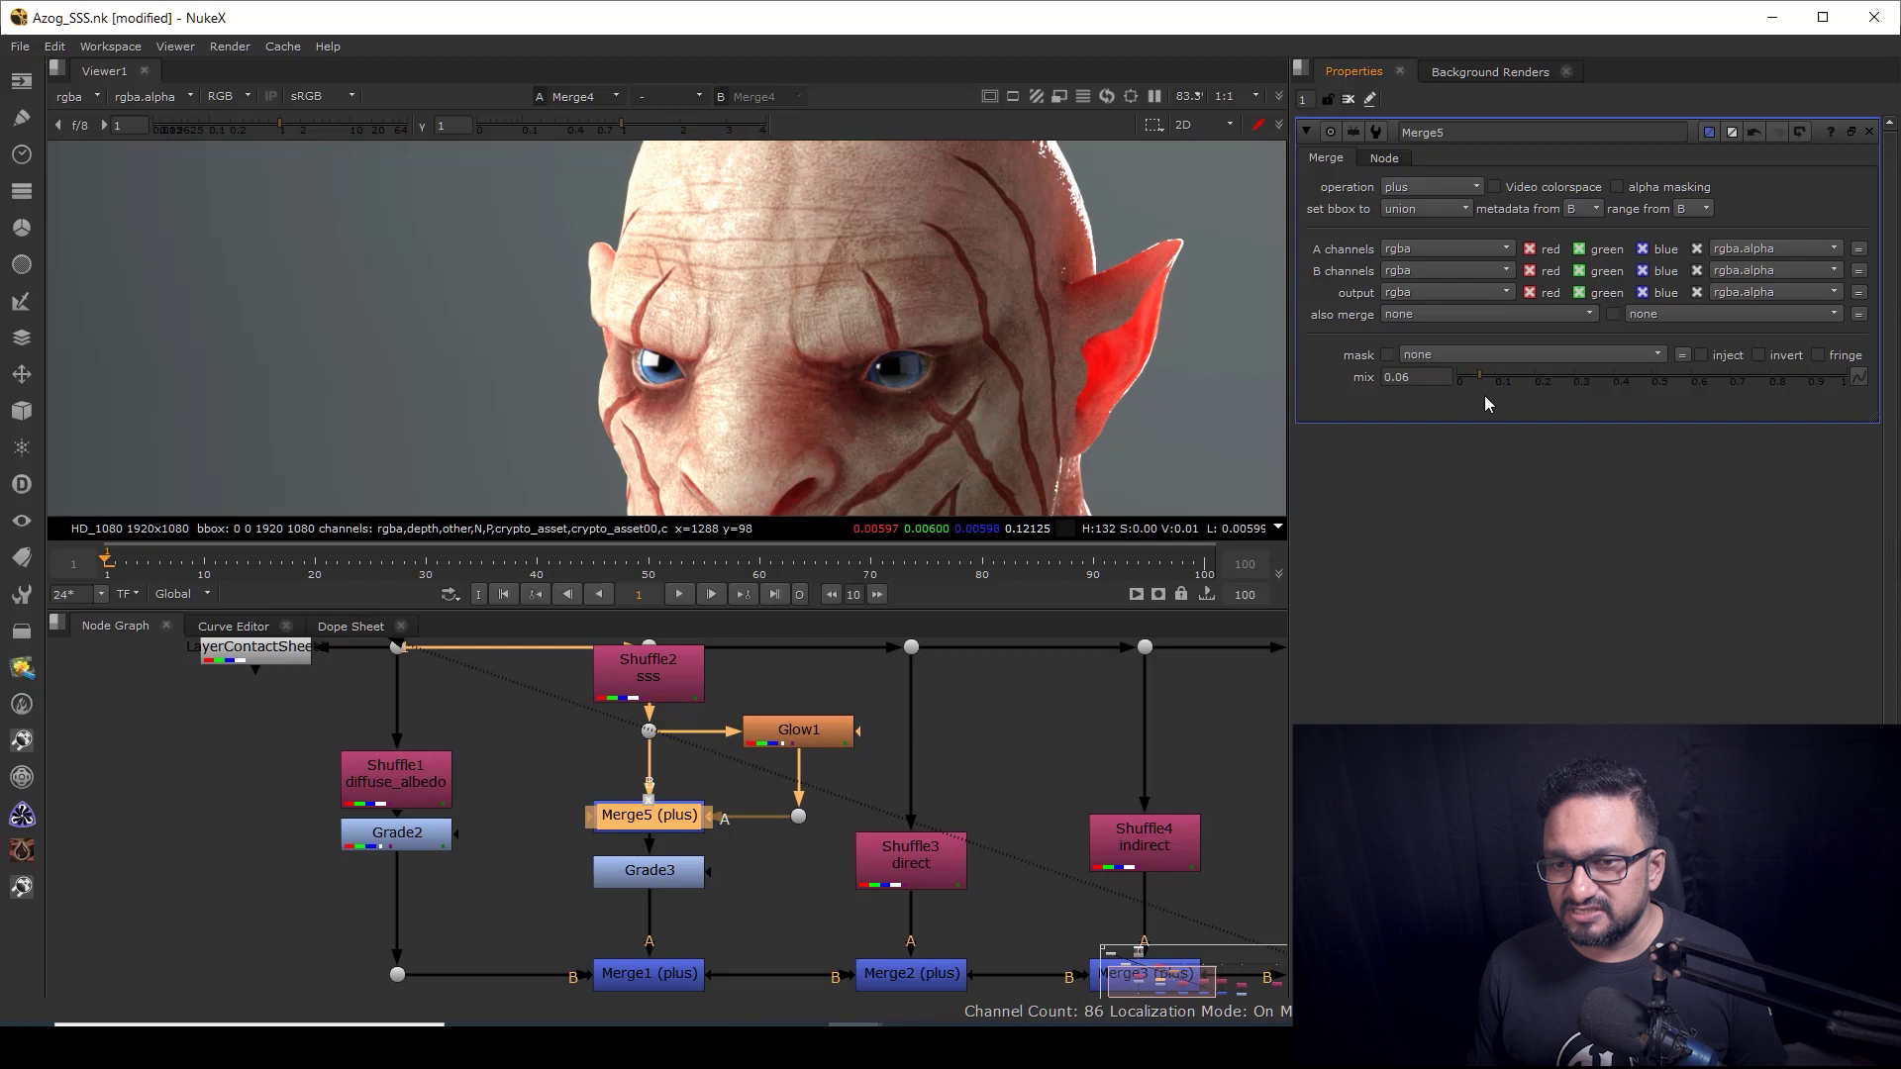
scroll(1026, 391, up, 5)
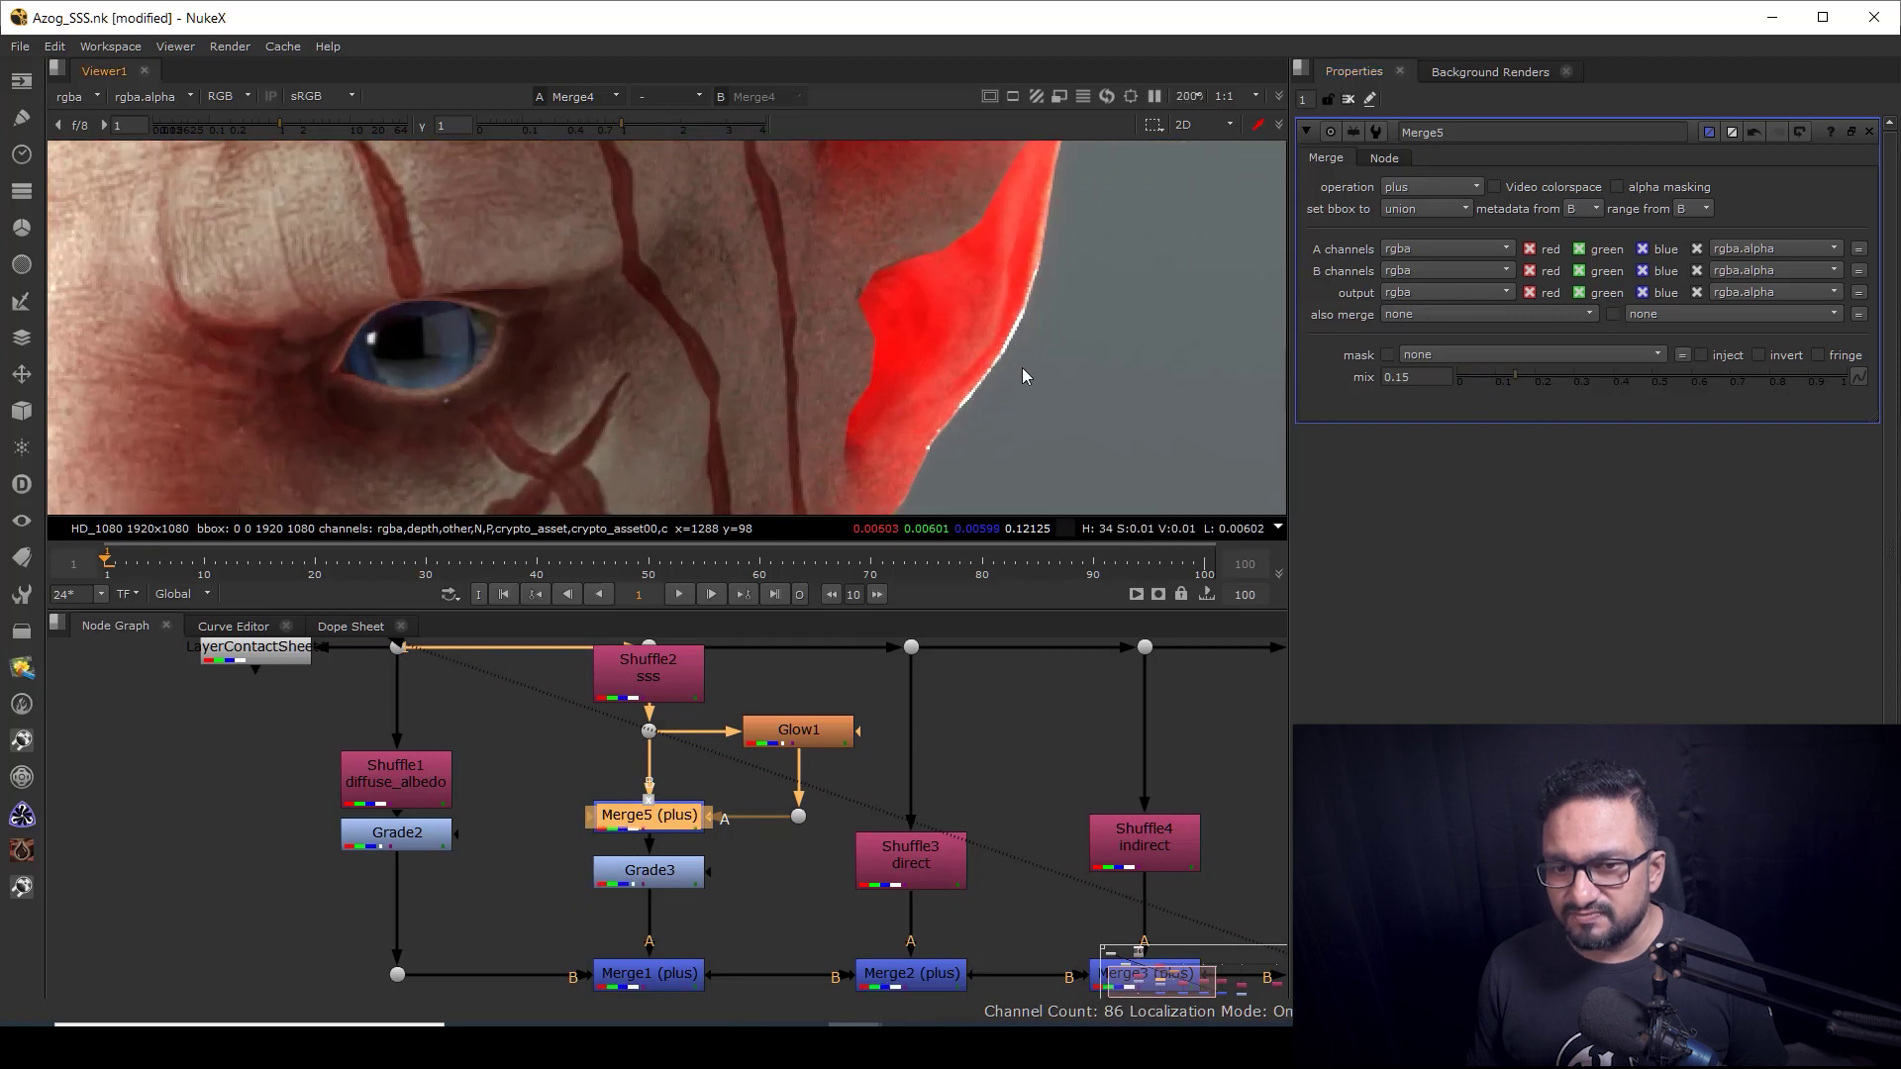
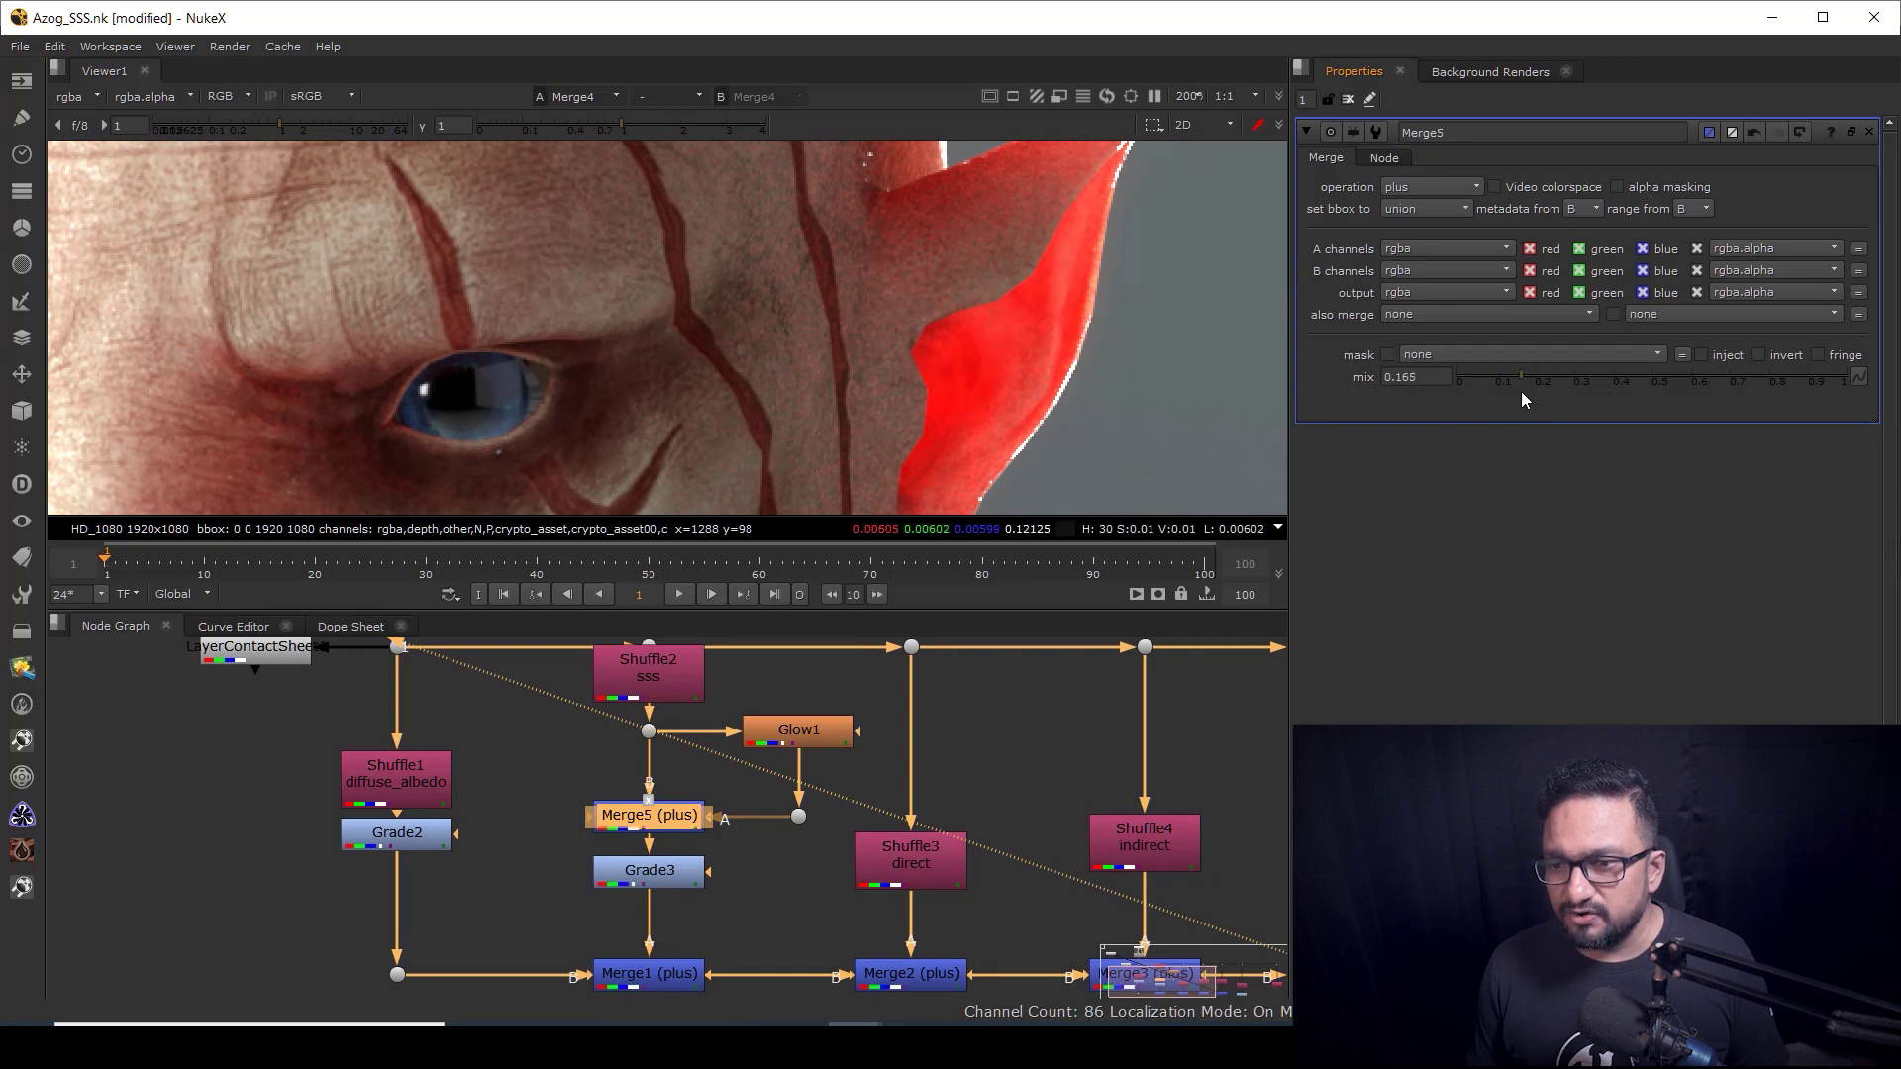
scroll(948, 332, down, 8)
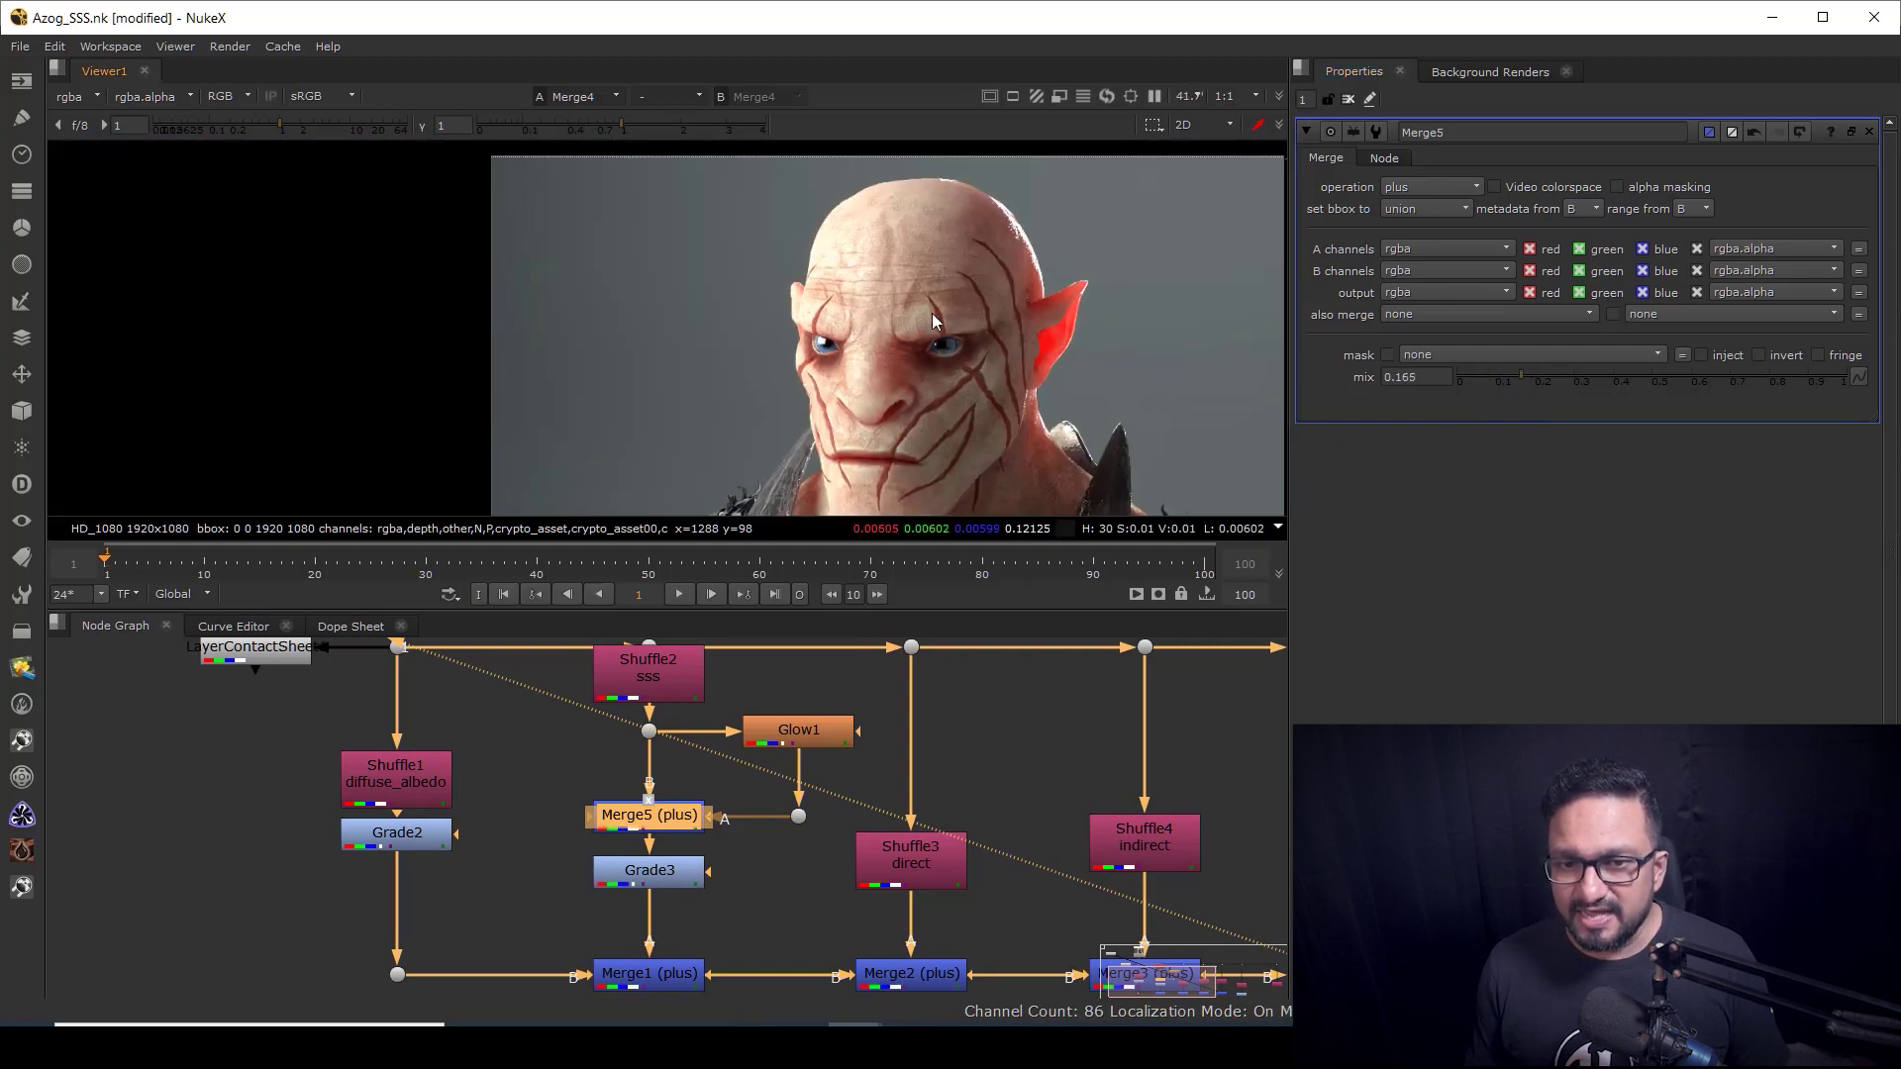
scroll(949, 332, up, 3)
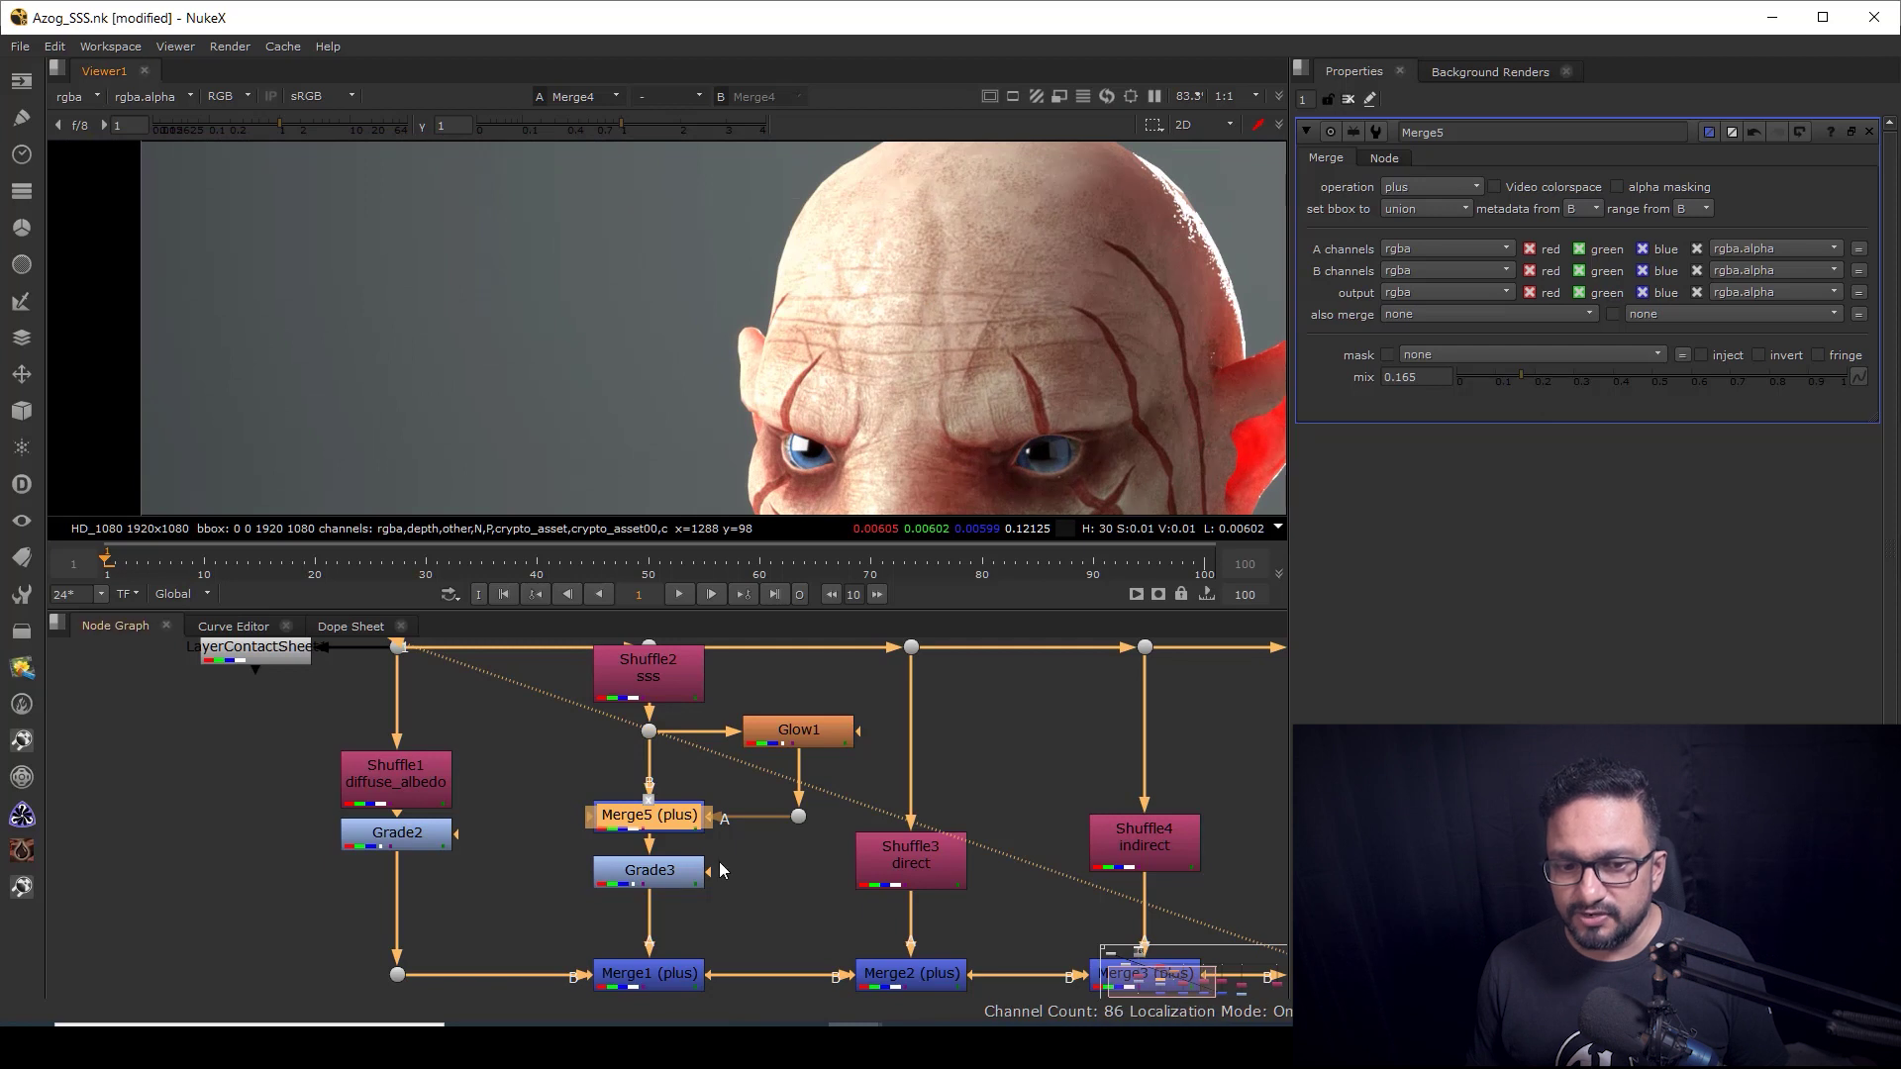
Step: View the Merge1 output, the Merge2 output and the direct pass from Shuffle3 one after another
middle_drag(654, 982, 642, 934)
click(640, 927)
key(1)
middle_drag(778, 749, 604, 690)
click(713, 867)
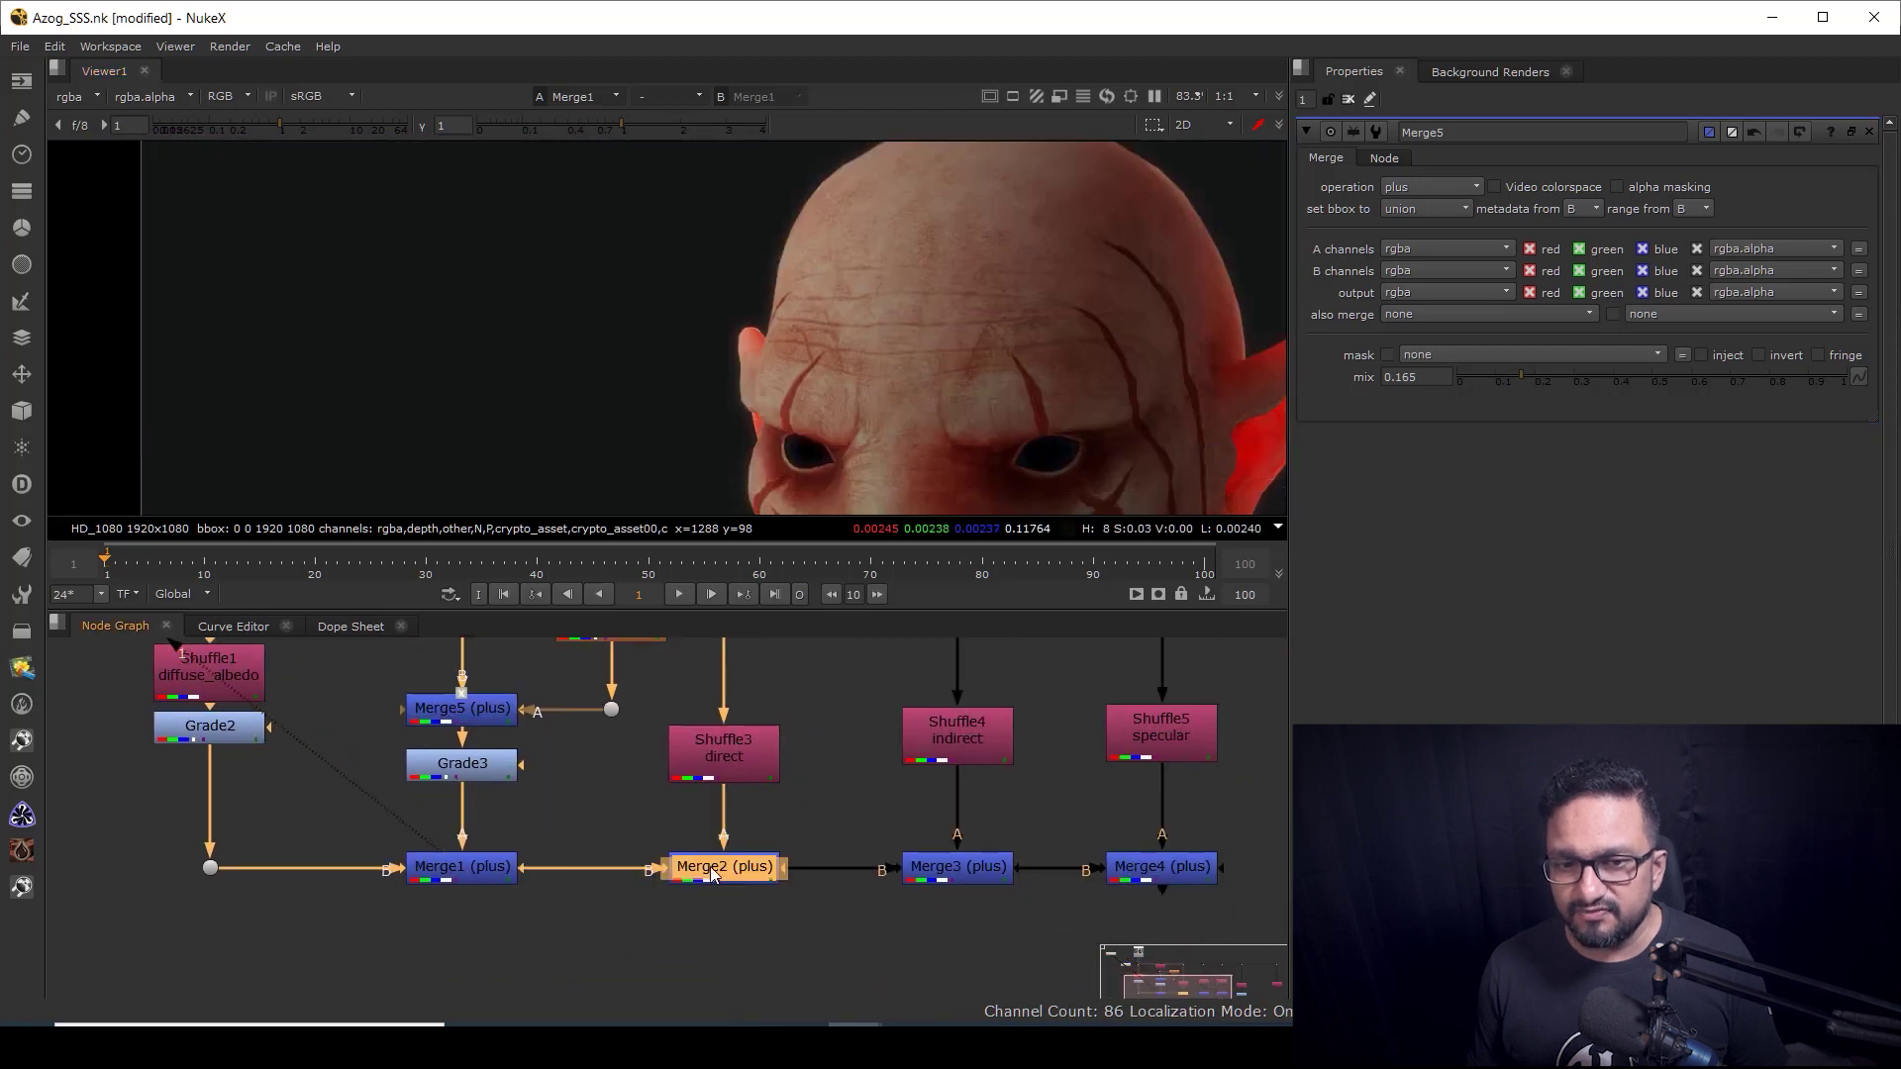
key(1)
middle_drag(912, 838, 868, 817)
scroll(673, 767, down, 2)
middle_drag(673, 768, 711, 846)
scroll(711, 846, up, 3)
drag(738, 806, 739, 764)
key(1)
Step: While viewing the Merge2 output, add a Grade below the direct pass Shuffle3 and set its gain to 0.78
middle_drag(780, 774, 747, 677)
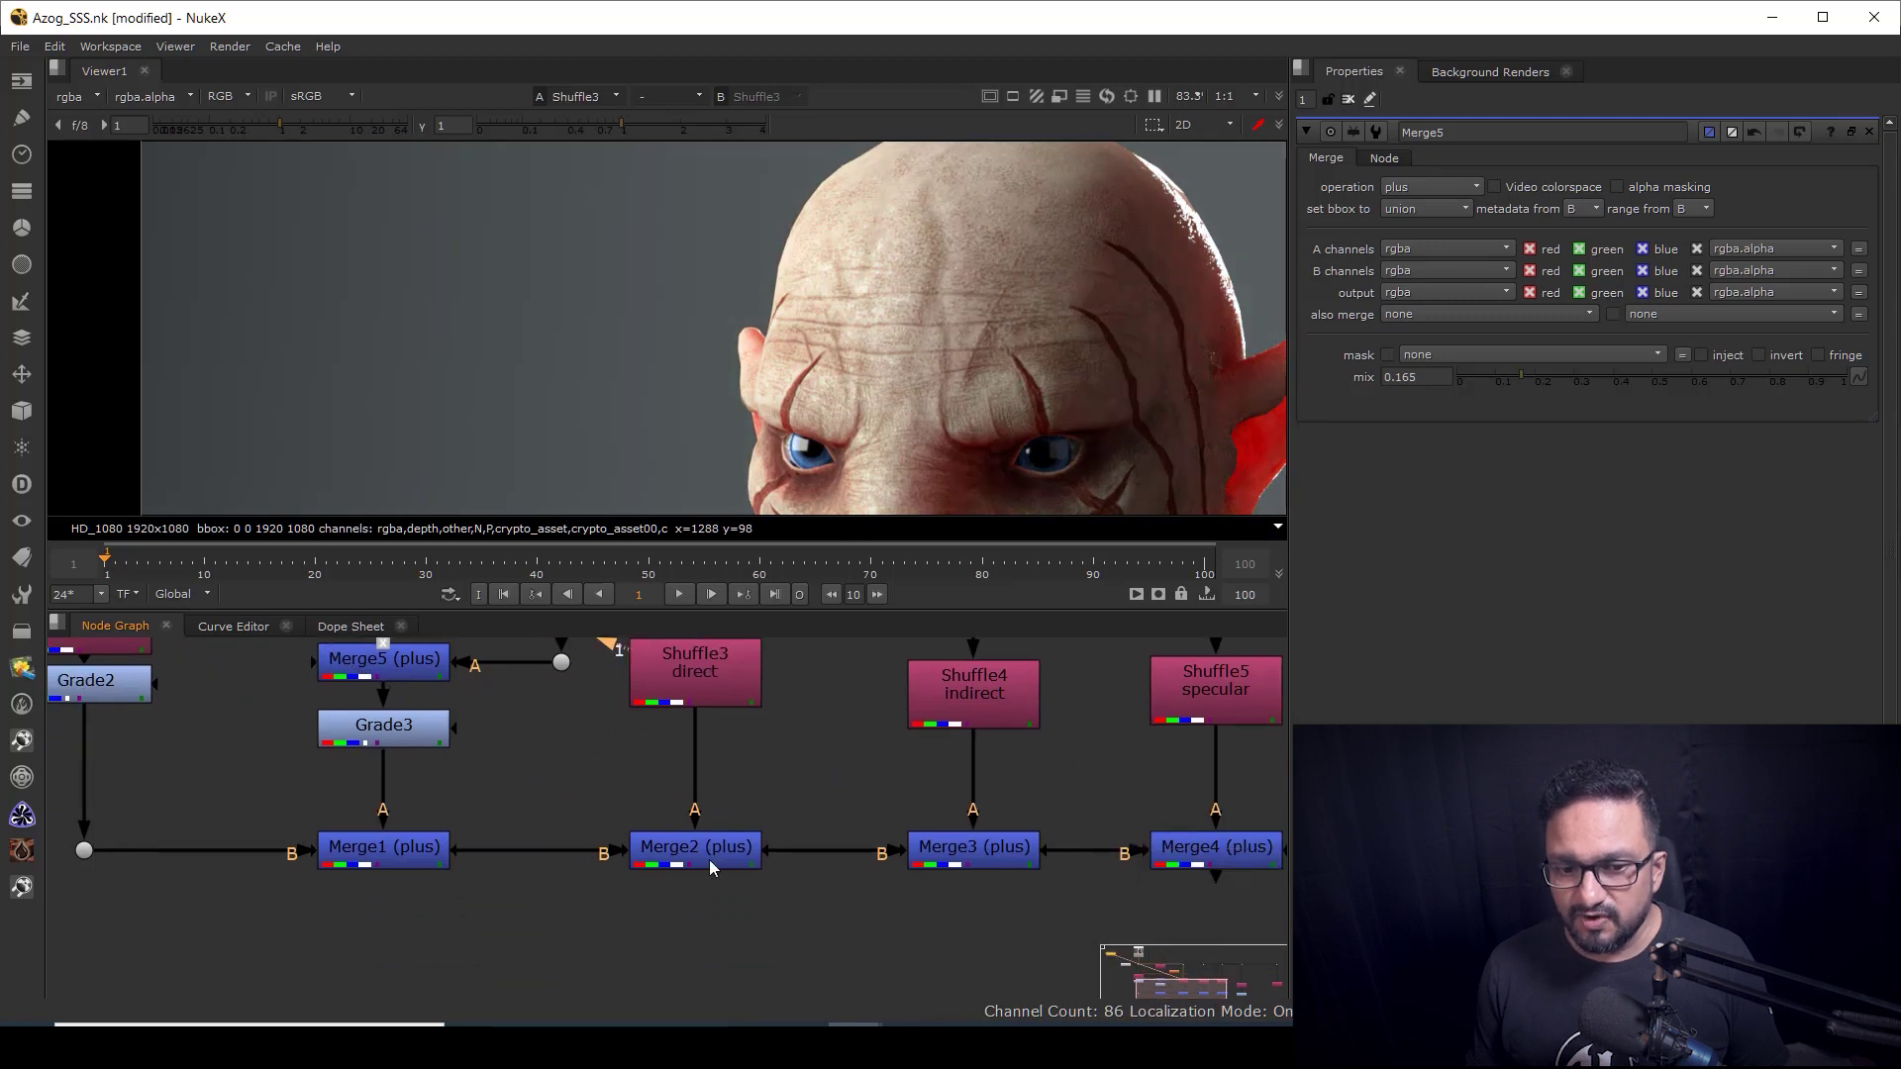
click(709, 860)
key(1)
scroll(849, 303, down, 1)
scroll(849, 310, down, 3)
click(695, 673)
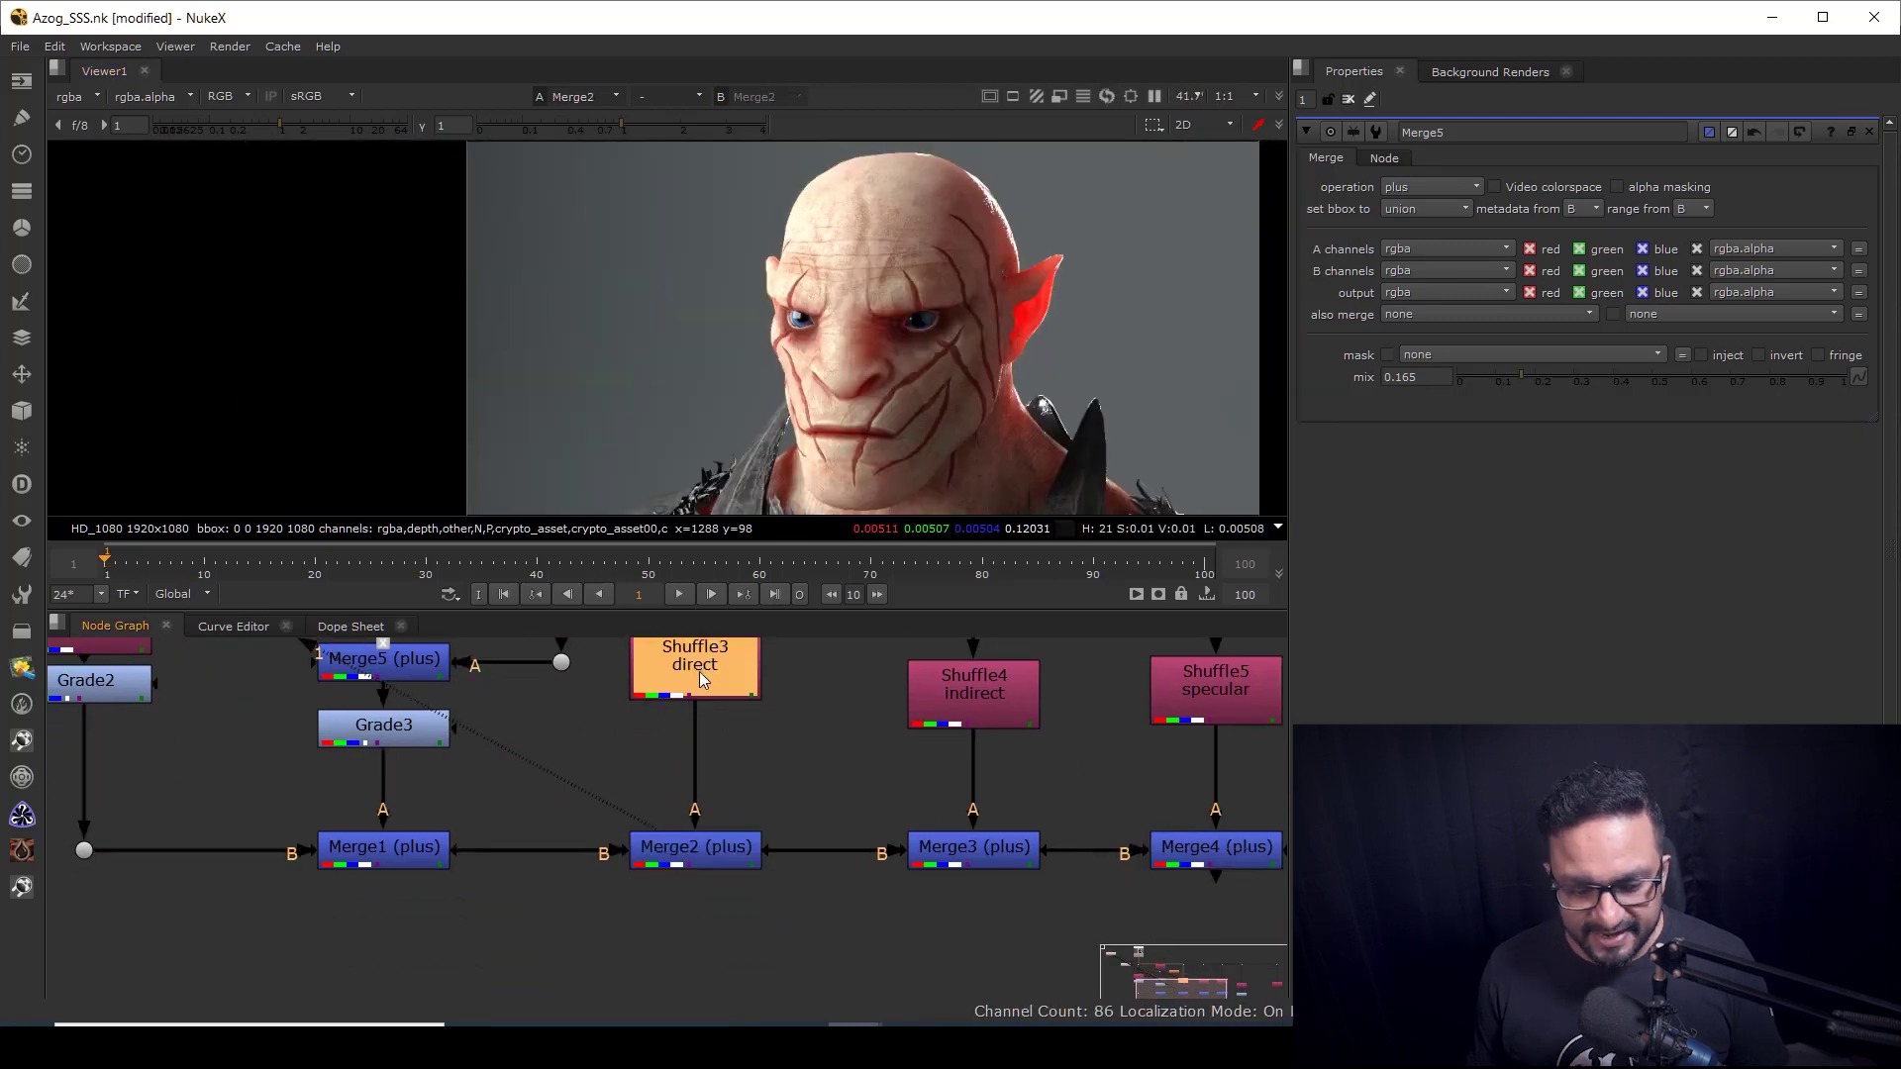
key(g)
drag(1625, 276, 1614, 275)
click(842, 771)
middle_drag(842, 770, 828, 733)
scroll(982, 271, up, 5)
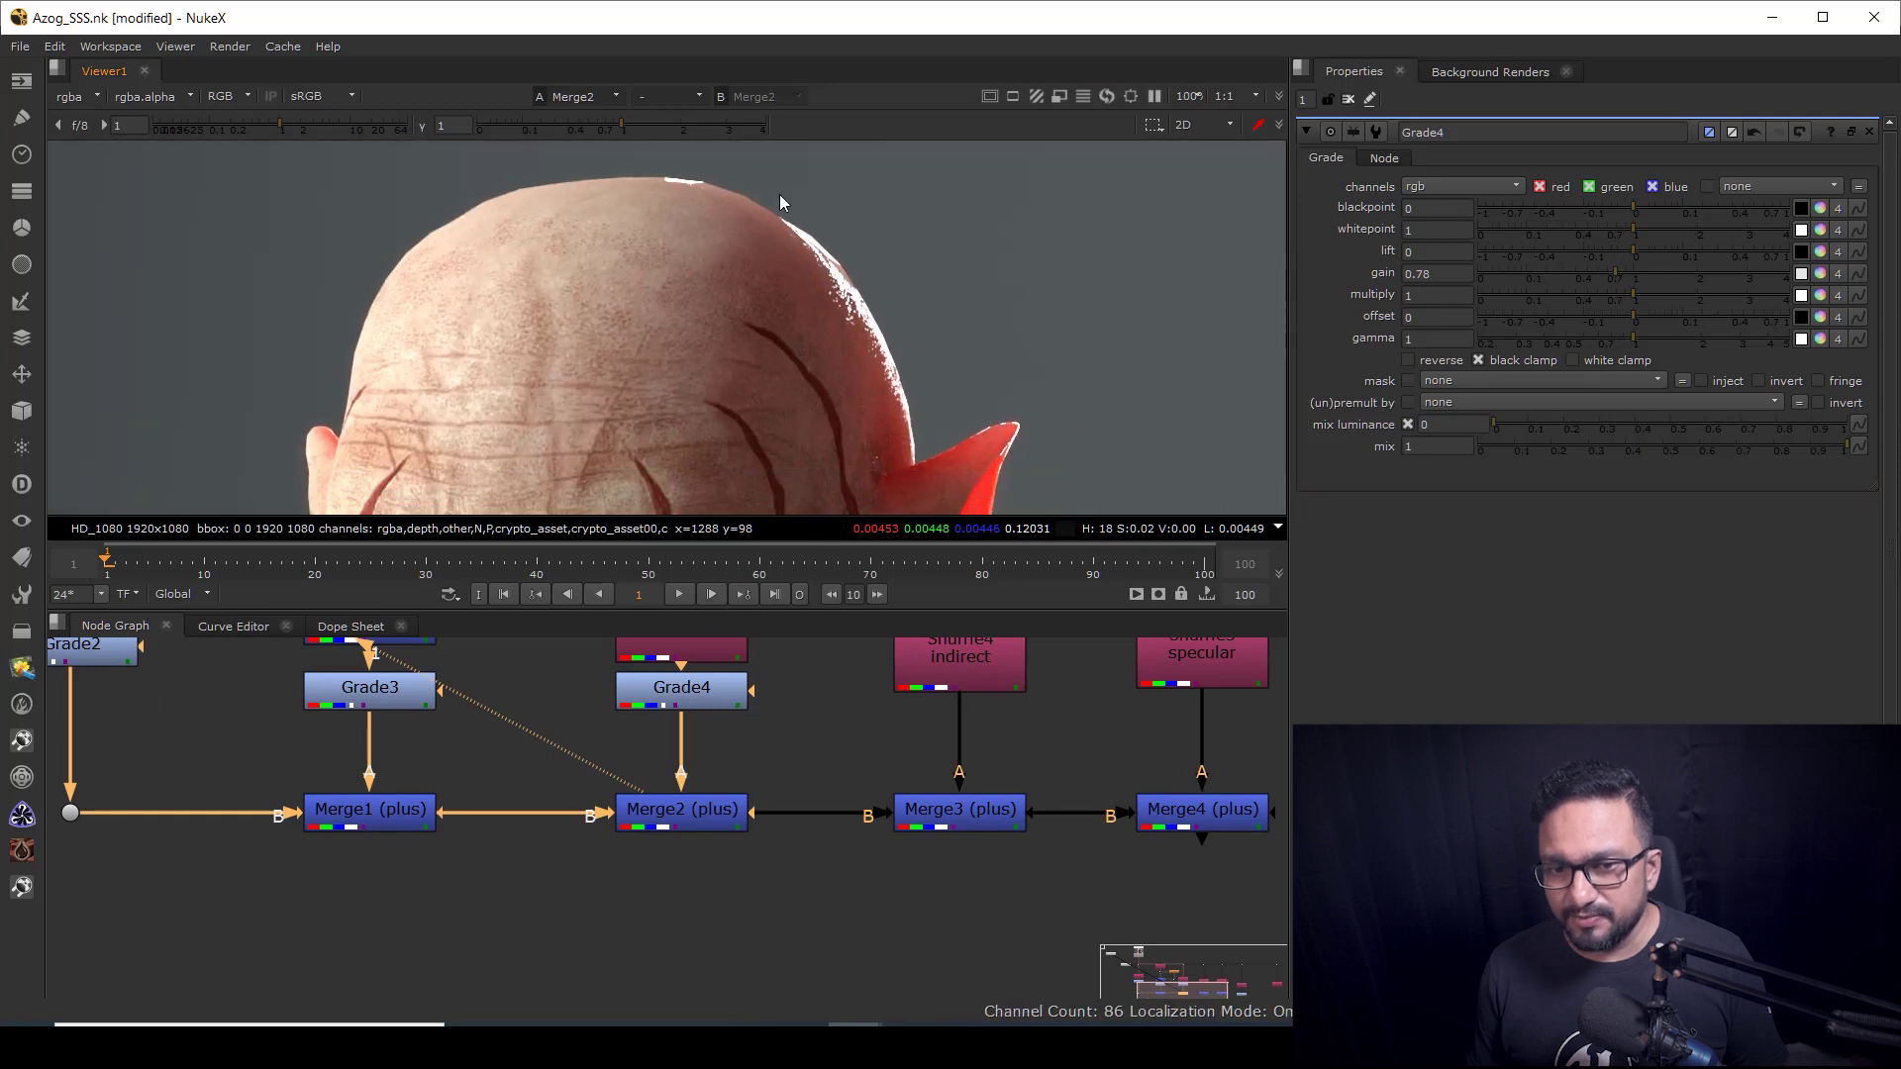
Step: Inspect the rim highlights on the head and shoulder, comparing the Merge1 and Merge2 outputs
scroll(822, 283, down, 4)
scroll(824, 282, up, 4)
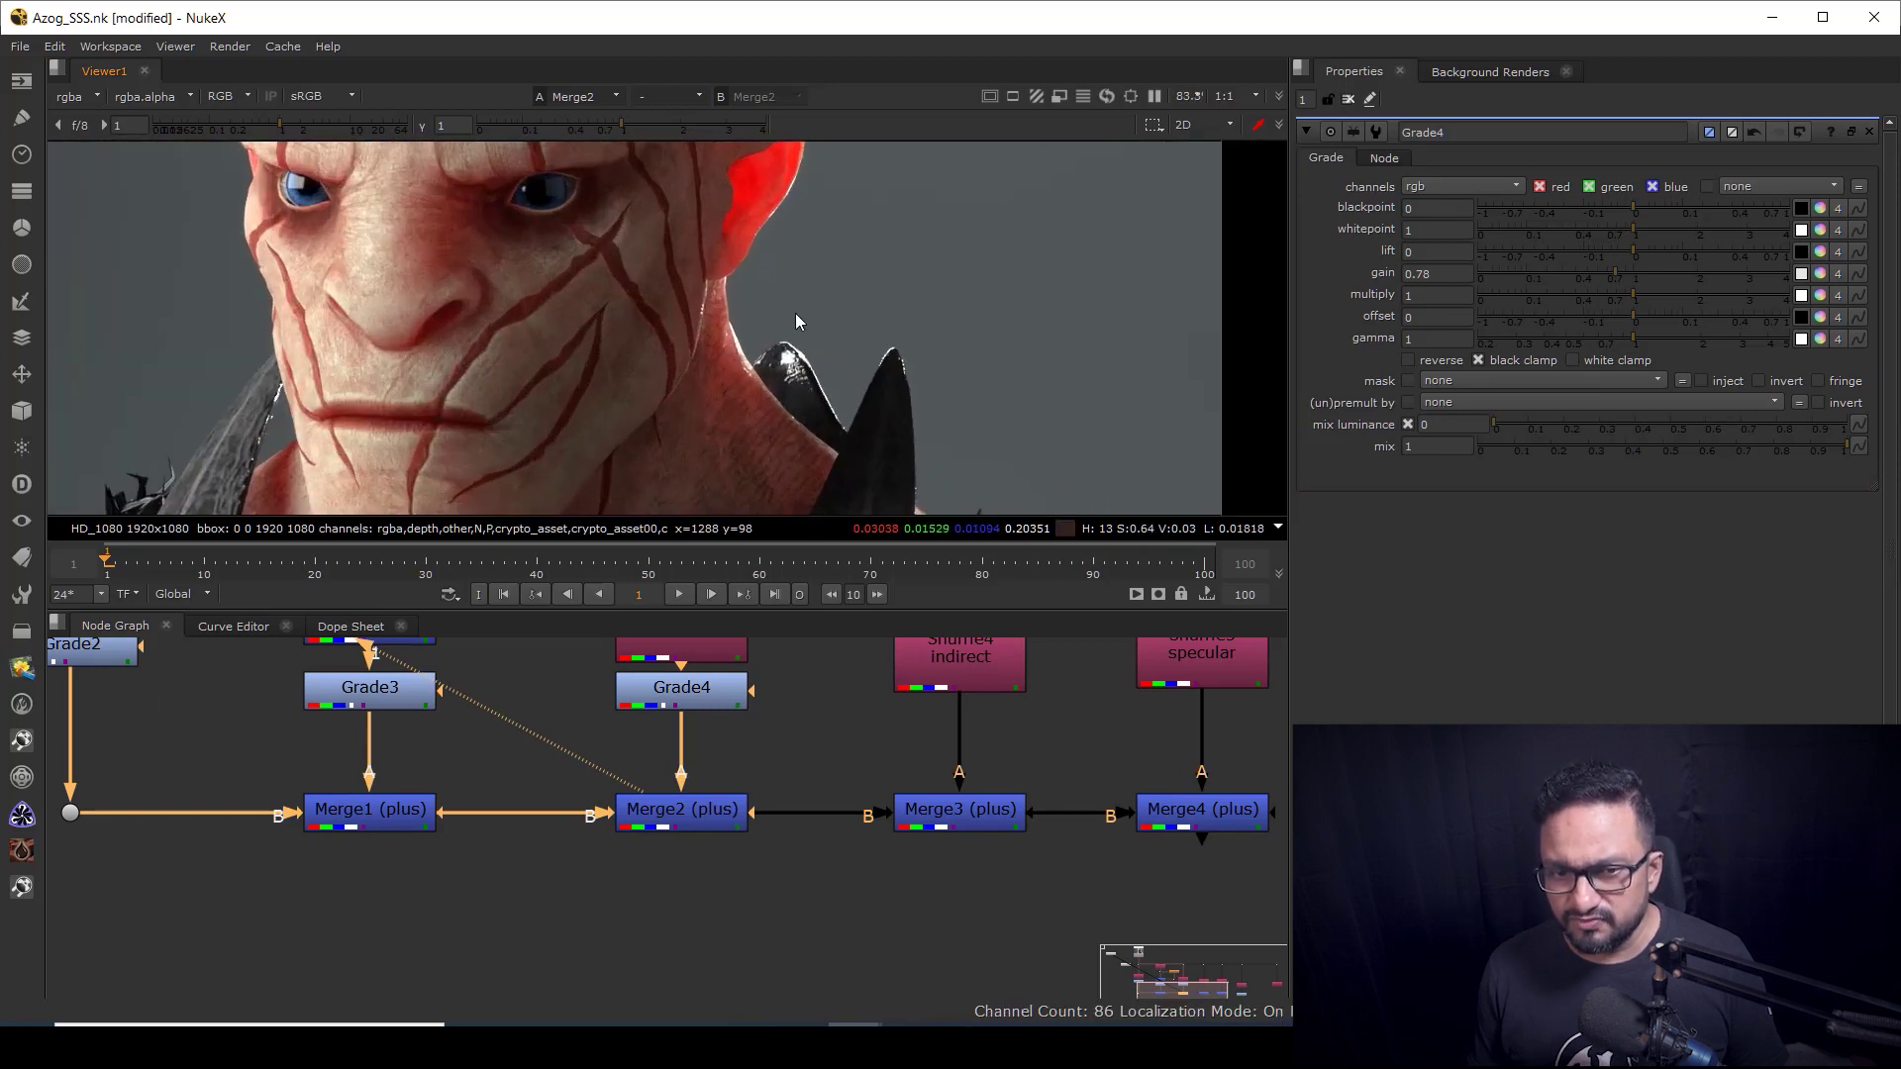
click(426, 812)
key(1)
click(707, 818)
key(1)
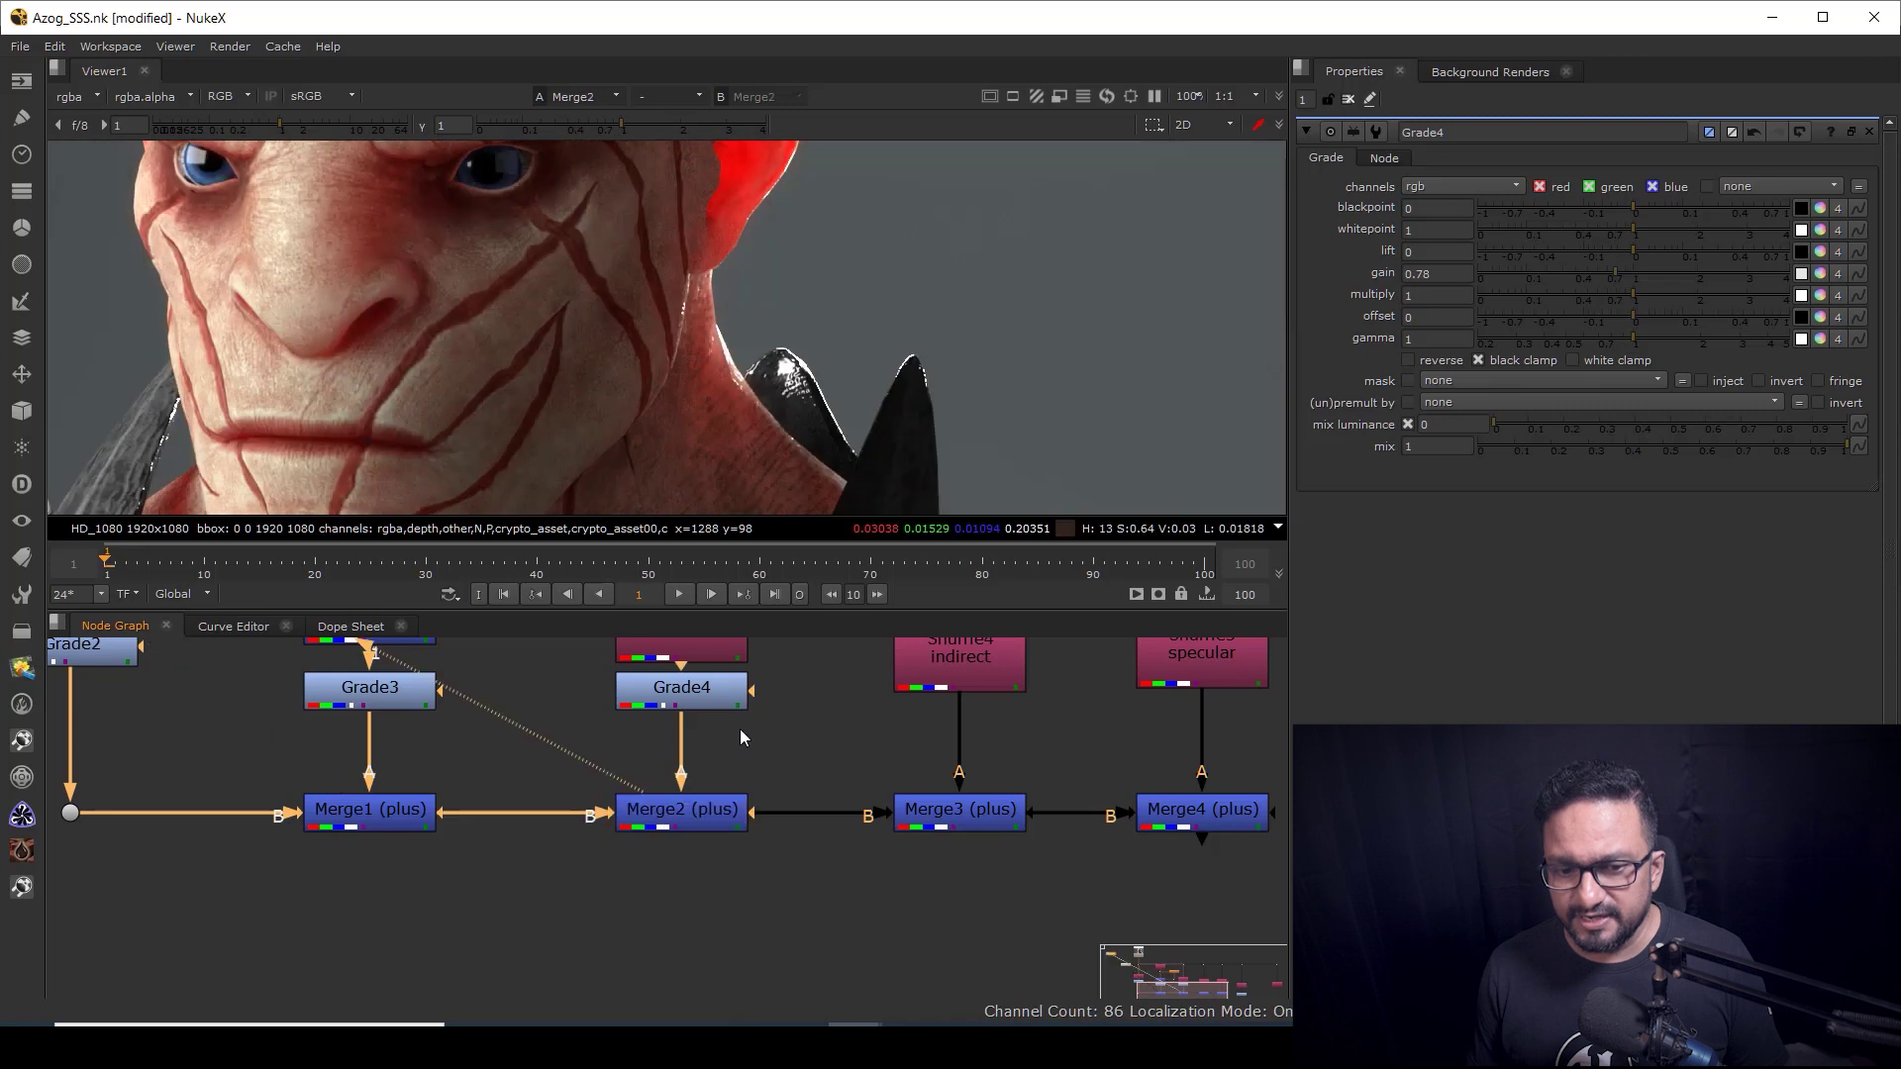
Step: Move Shuffle3 and Grade4 up in the direct branch and add a second Grade below Grade4
middle_drag(709, 694, 756, 891)
click(755, 889)
scroll(807, 386, down, 5)
middle_drag(852, 423, 897, 488)
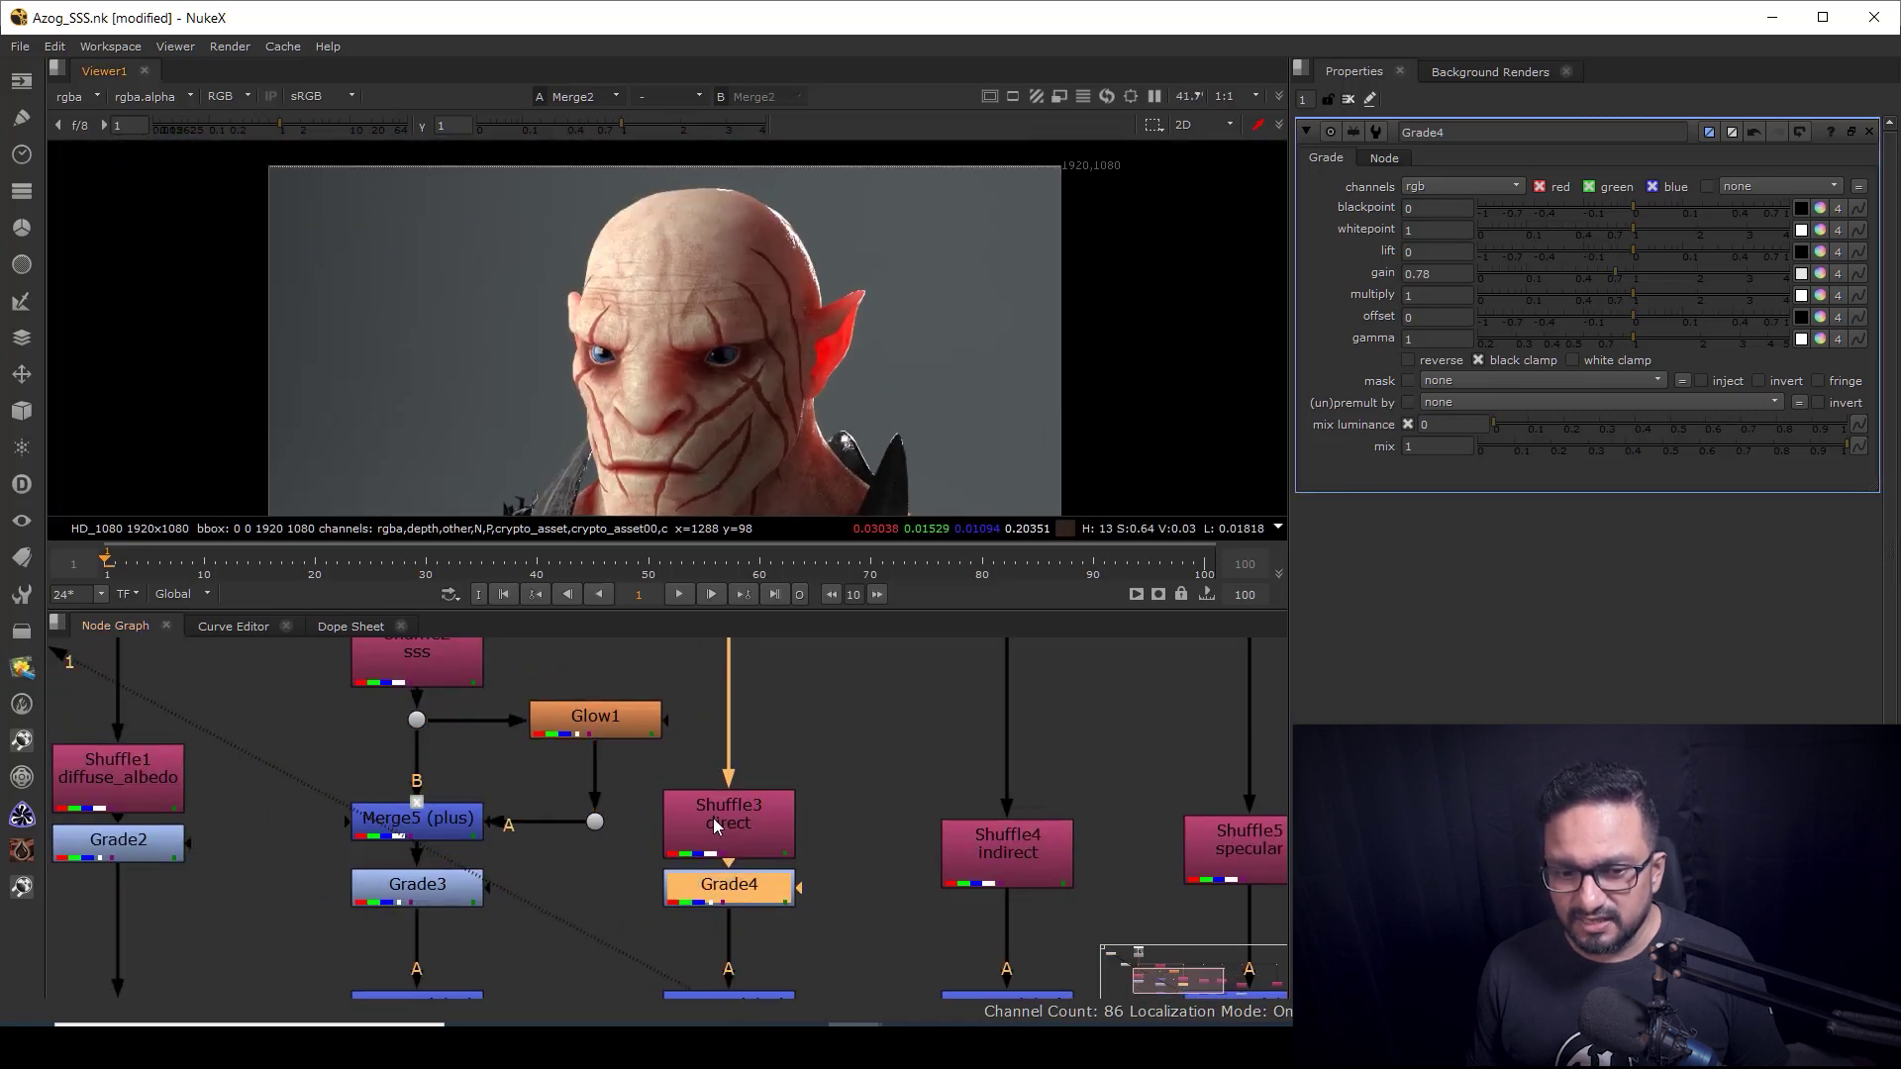
drag(620, 769, 856, 951)
drag(784, 899, 783, 835)
click(762, 834)
key(g)
scroll(820, 307, up, 1)
scroll(820, 307, down, 2)
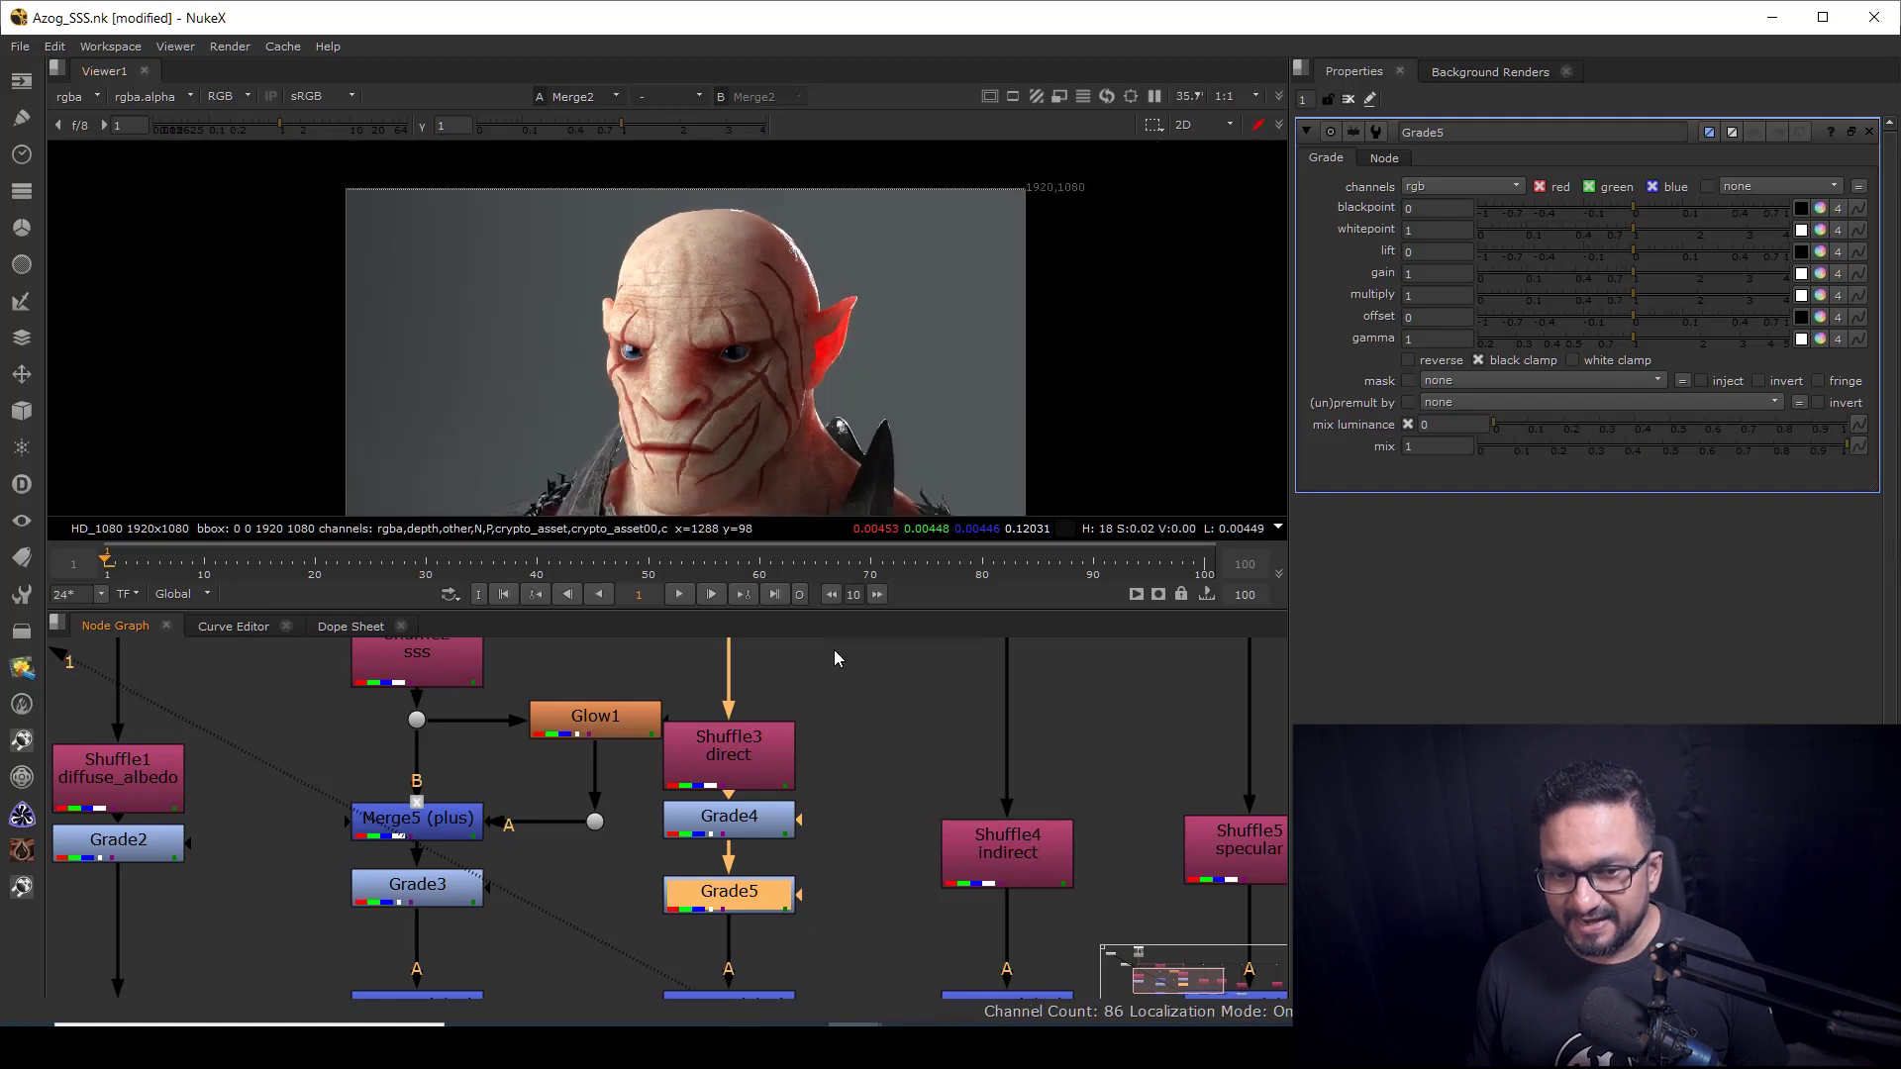
click(858, 705)
middle_drag(932, 688, 848, 651)
key(s)
click(1506, 737)
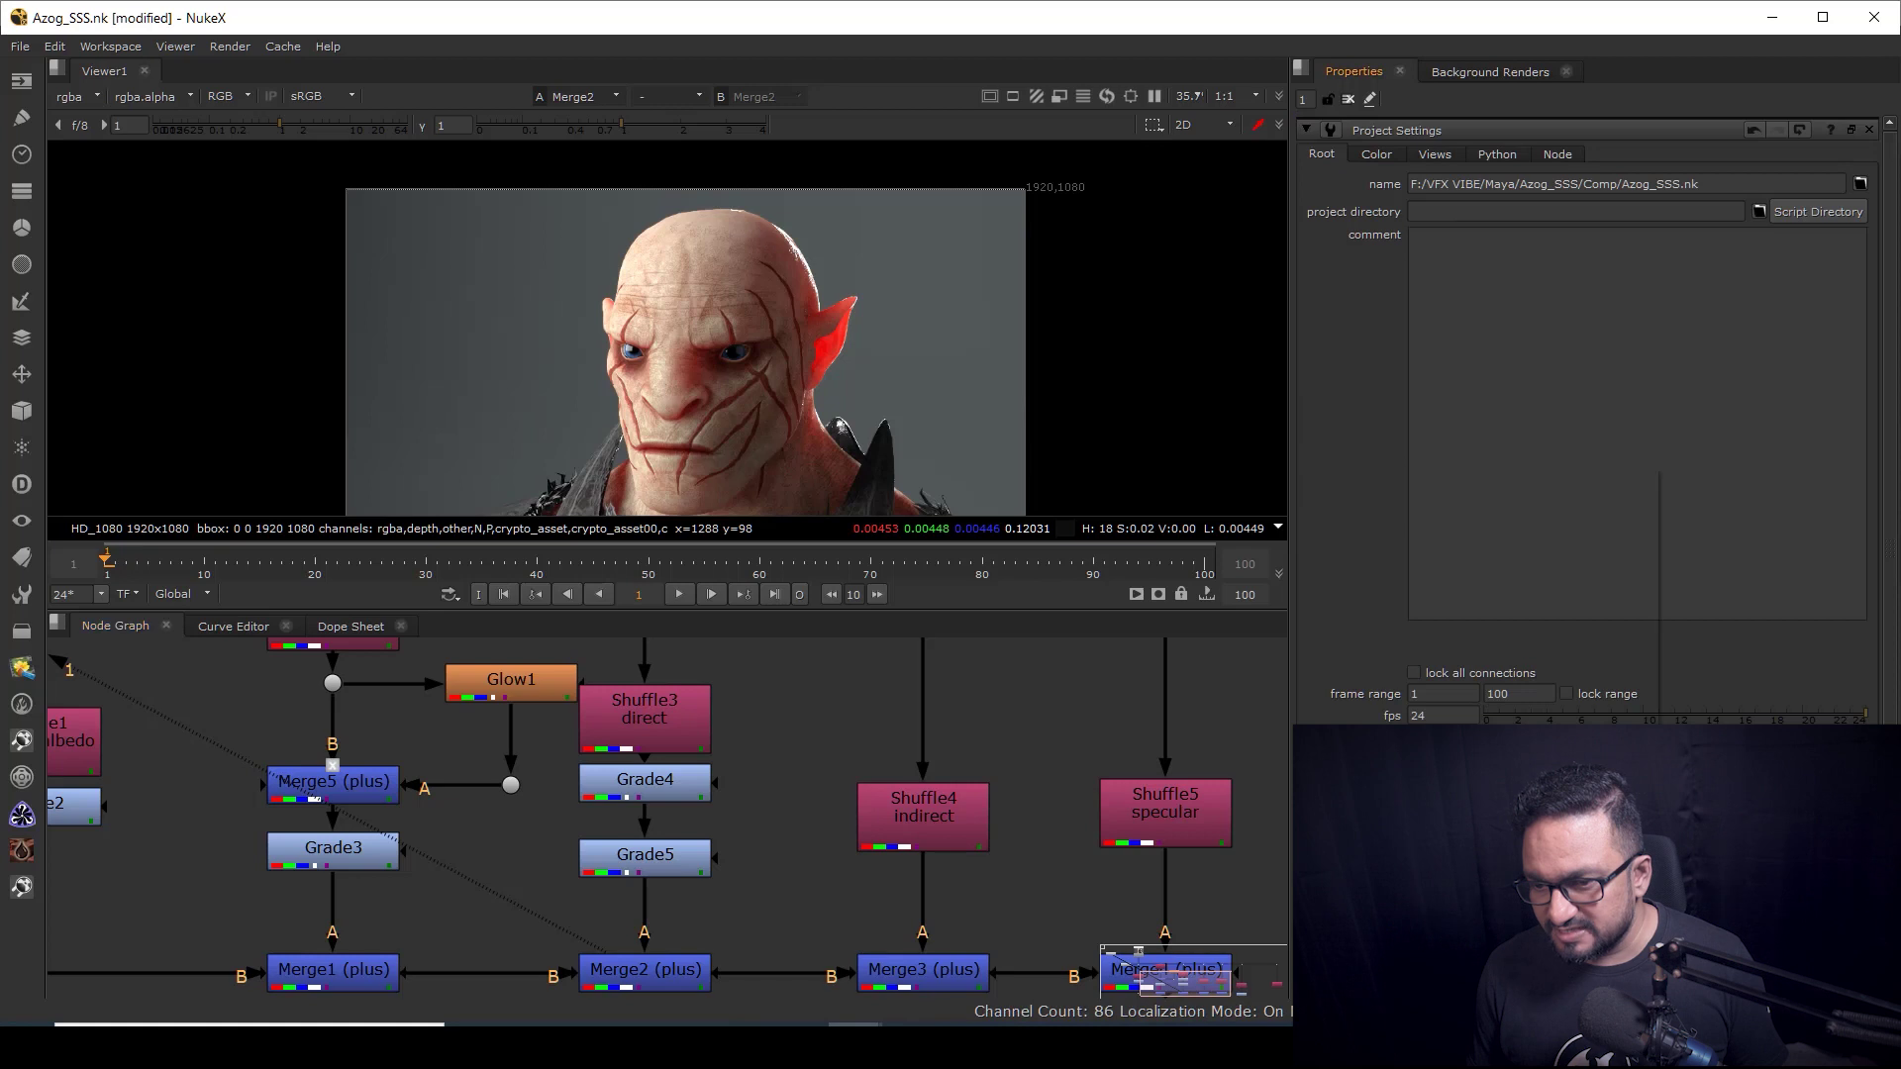
click(1512, 619)
middle_drag(687, 821, 659, 754)
scroll(659, 755, up, 1)
middle_drag(775, 707, 781, 758)
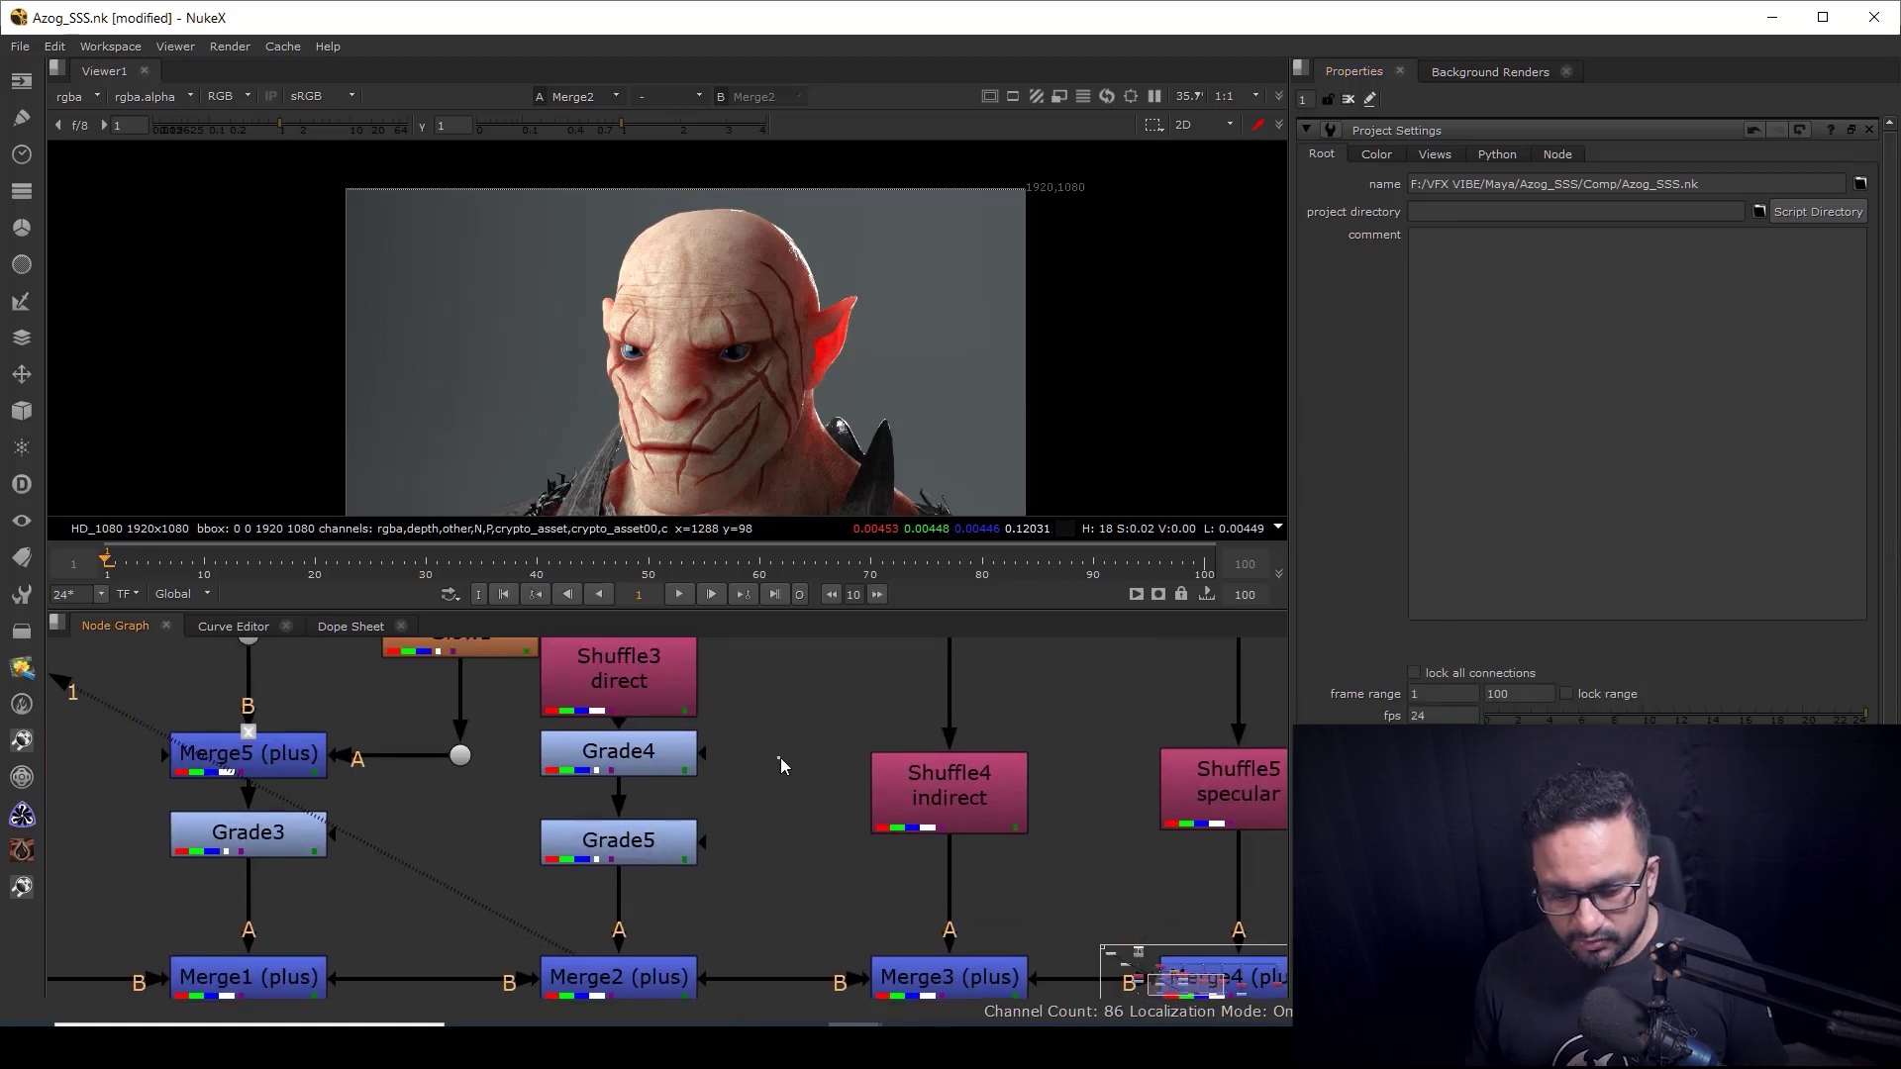
Step: Add a Roto and draw a closed Bezier with smoothed points around the rim highlight from the top of the head to the shoulder
key(o)
scroll(733, 288, up, 4)
click(705, 231)
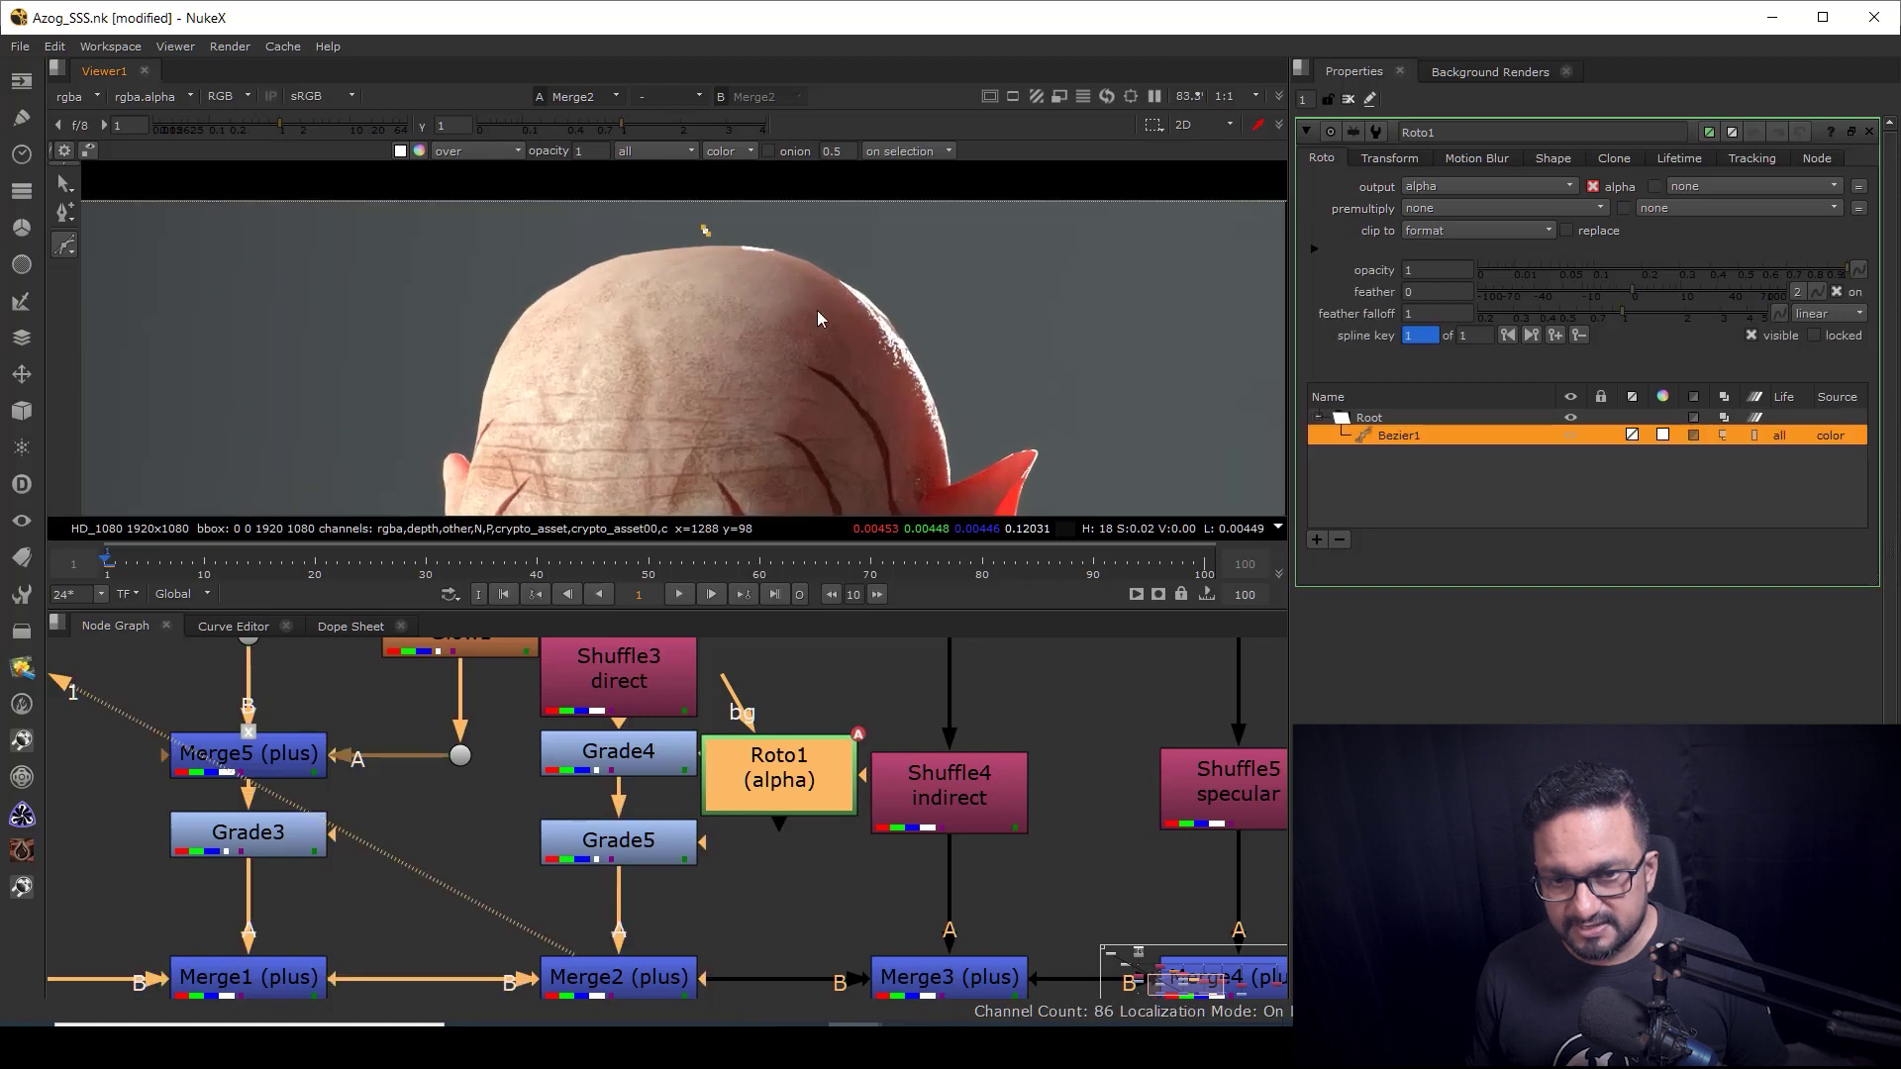
middle_drag(881, 435, 749, 229)
scroll(749, 229, down, 1)
middle_drag(772, 445, 747, 341)
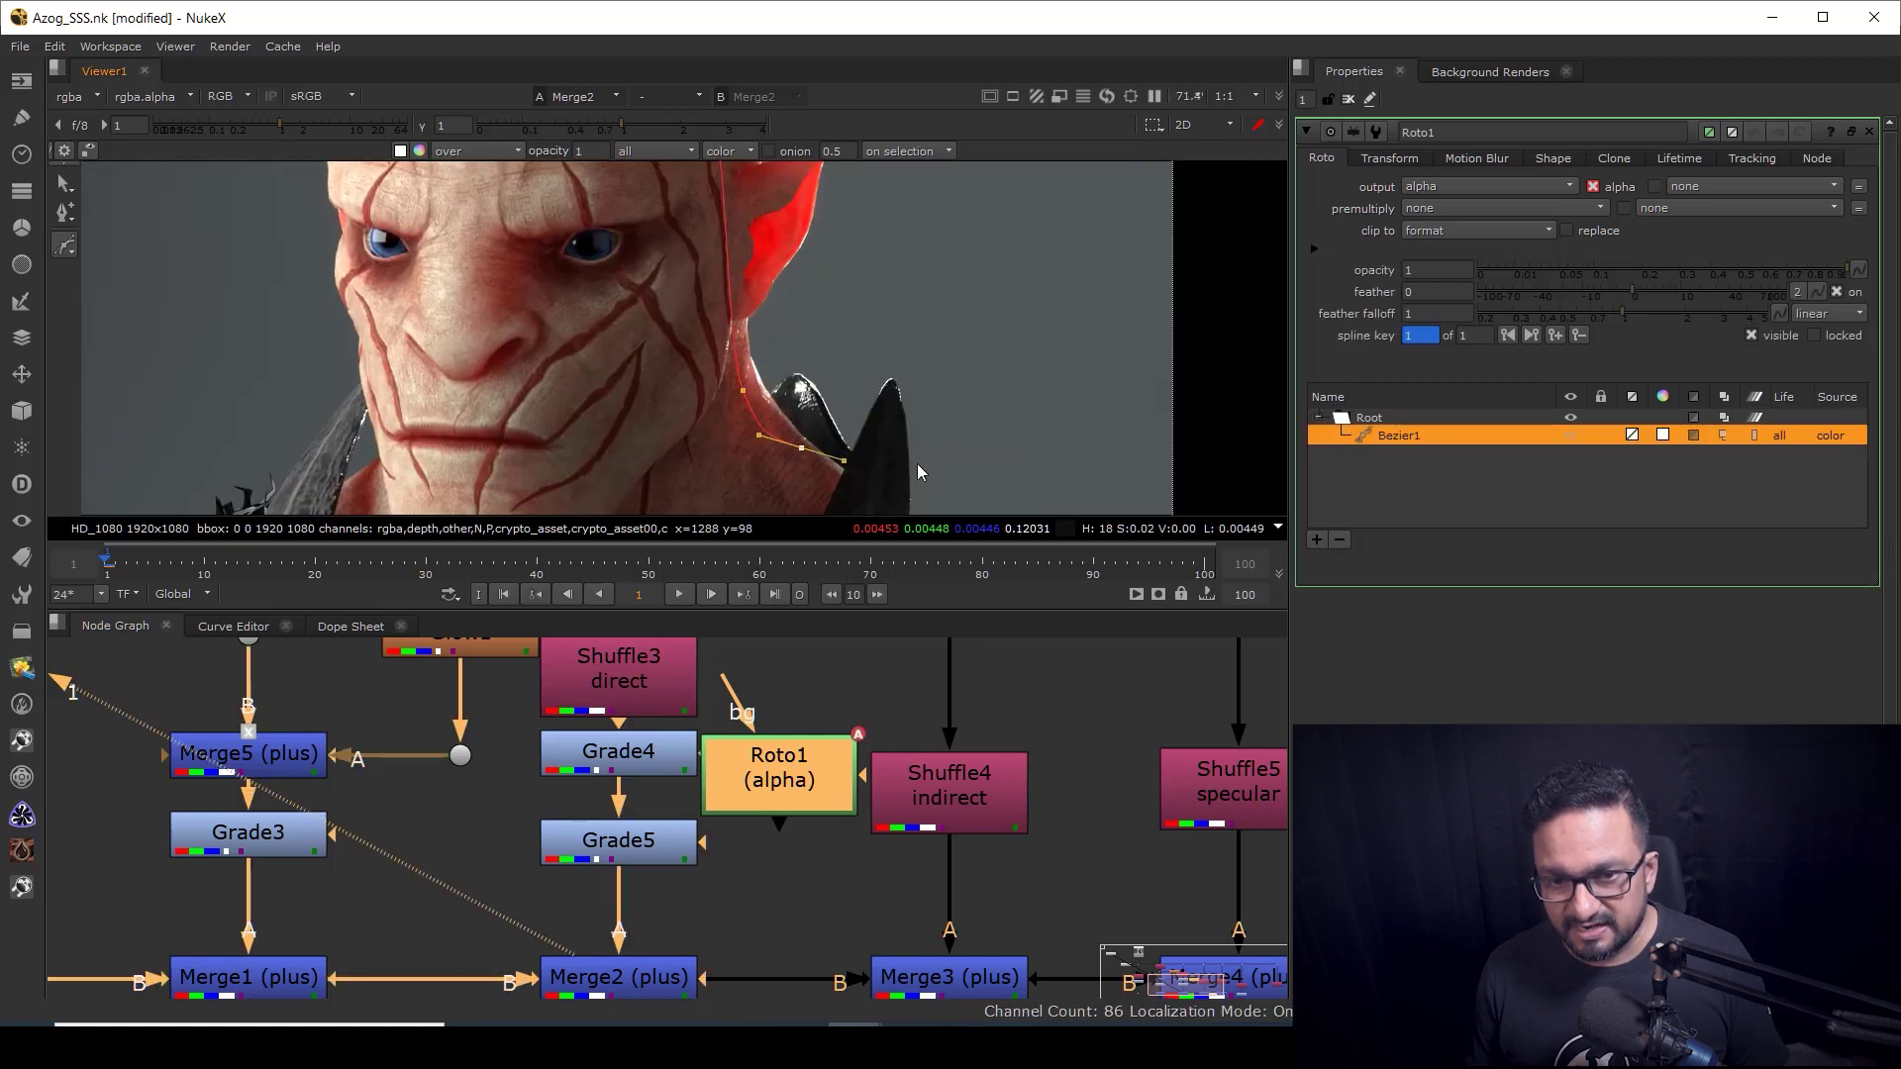
scroll(915, 331, down, 3)
middle_drag(838, 249, 836, 316)
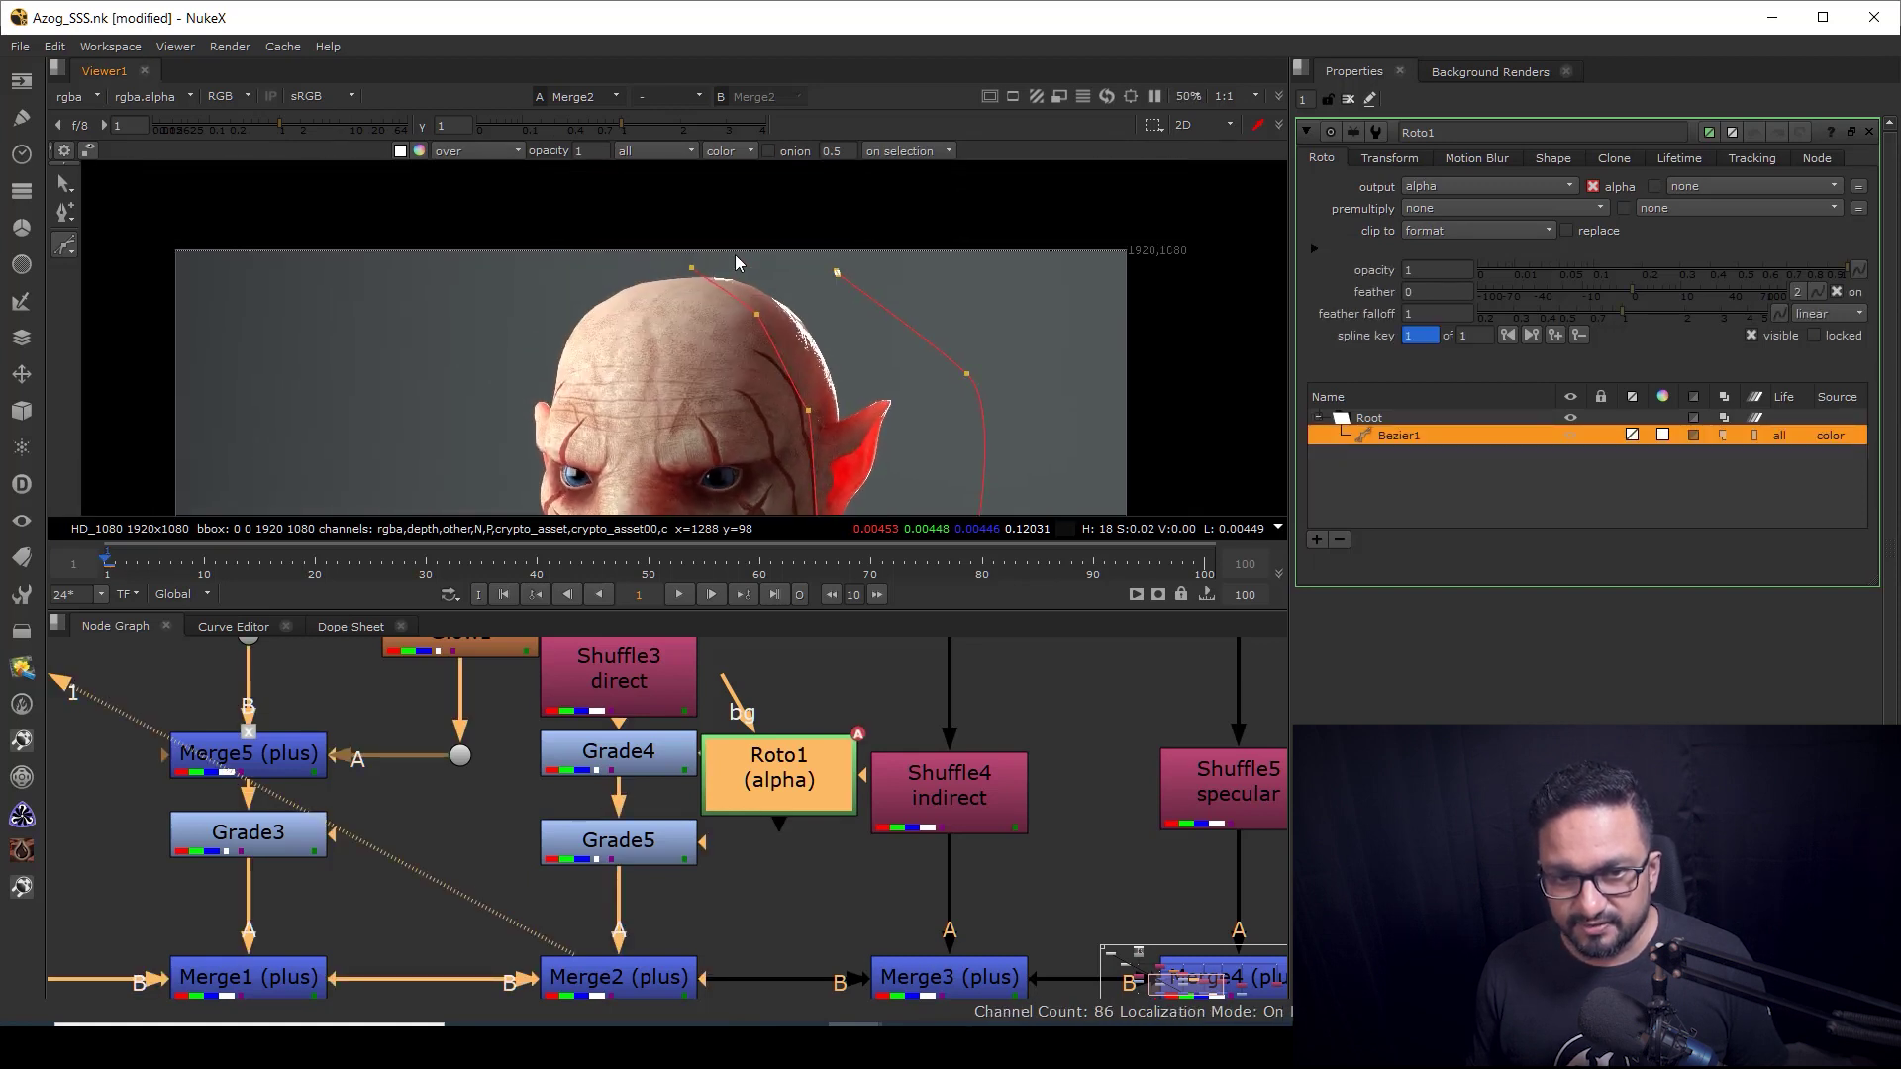
click(690, 268)
scroll(697, 283, down, 3)
drag(654, 229, 881, 509)
key(z)
Step: Move Roto1 up, add a Blur of size 2.9 below it, and connect the Blur to the mask input of Grade5
drag(763, 779, 784, 668)
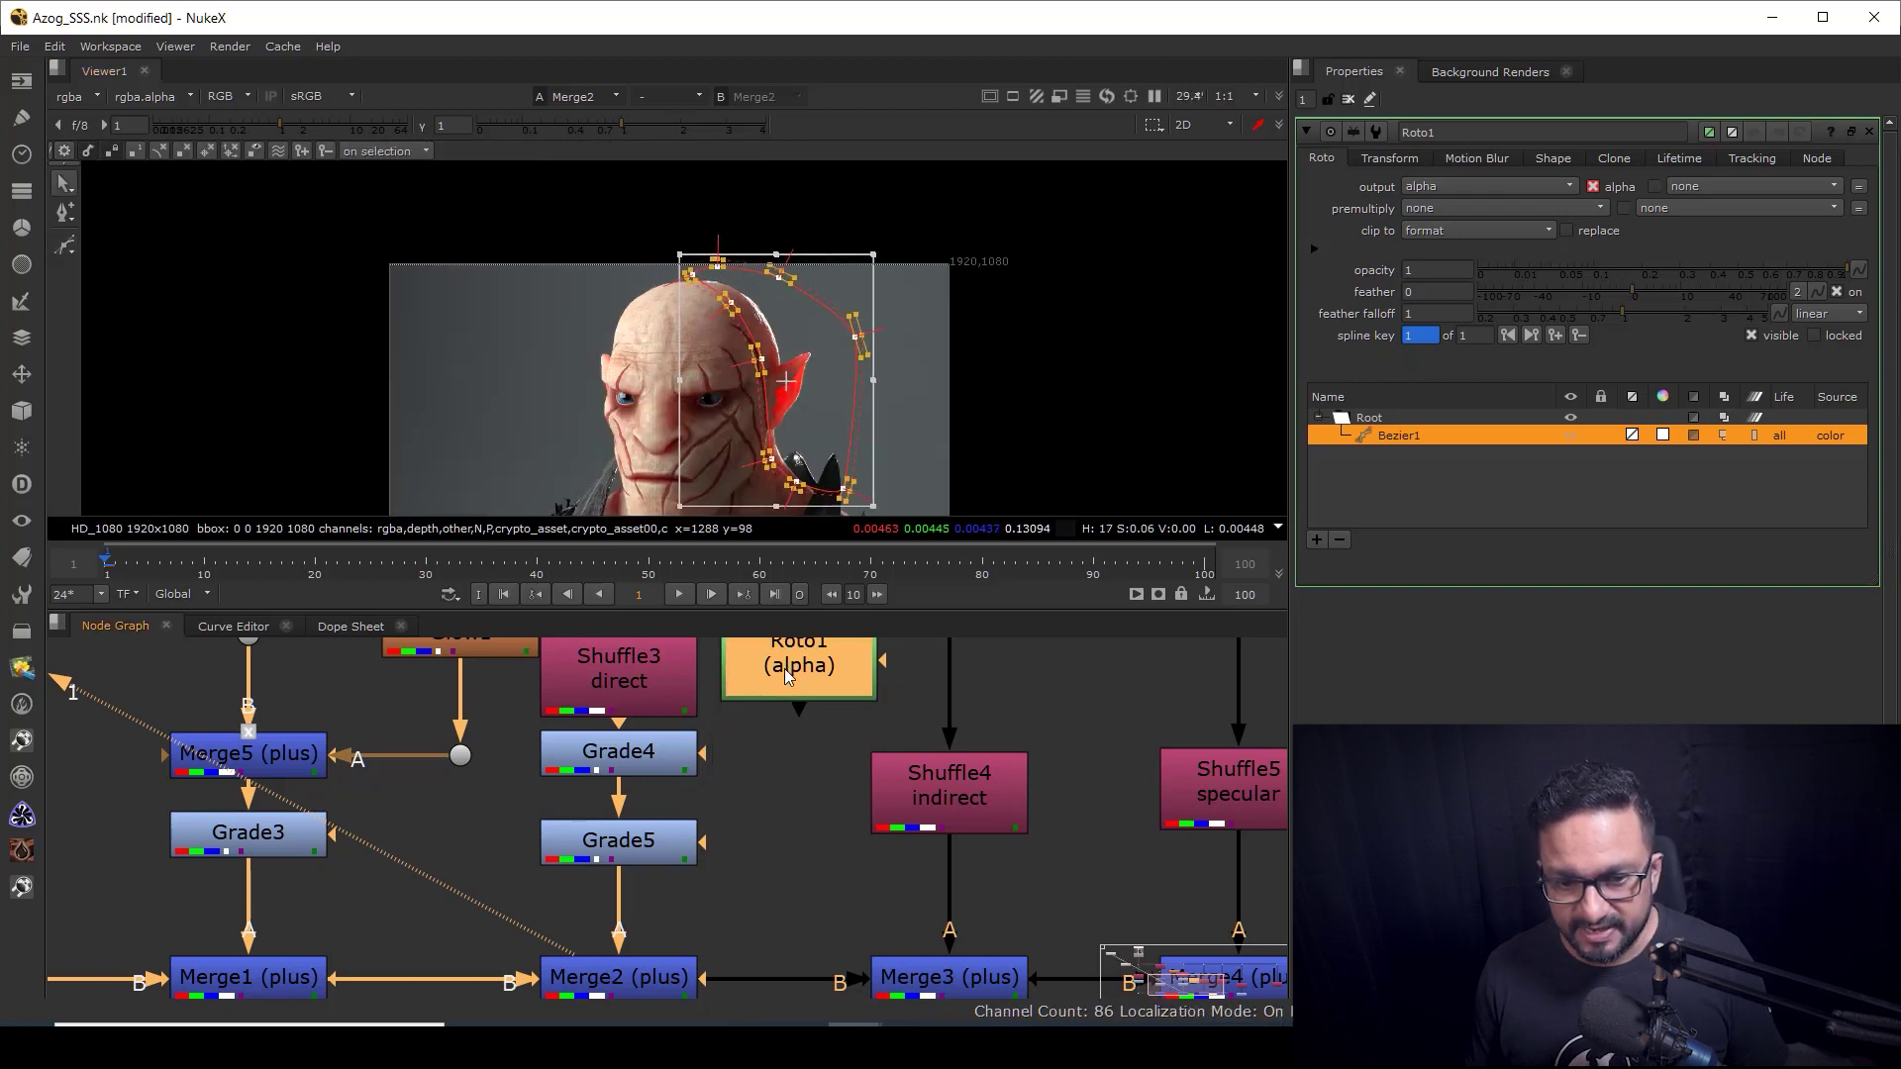
click(777, 810)
key(b)
drag(776, 771, 787, 669)
mouse_move(793, 821)
mouse_down()
mouse_move(800, 798)
mouse_move(808, 859)
mouse_move(812, 832)
mouse_move(796, 836)
mouse_up()
drag(814, 828, 817, 833)
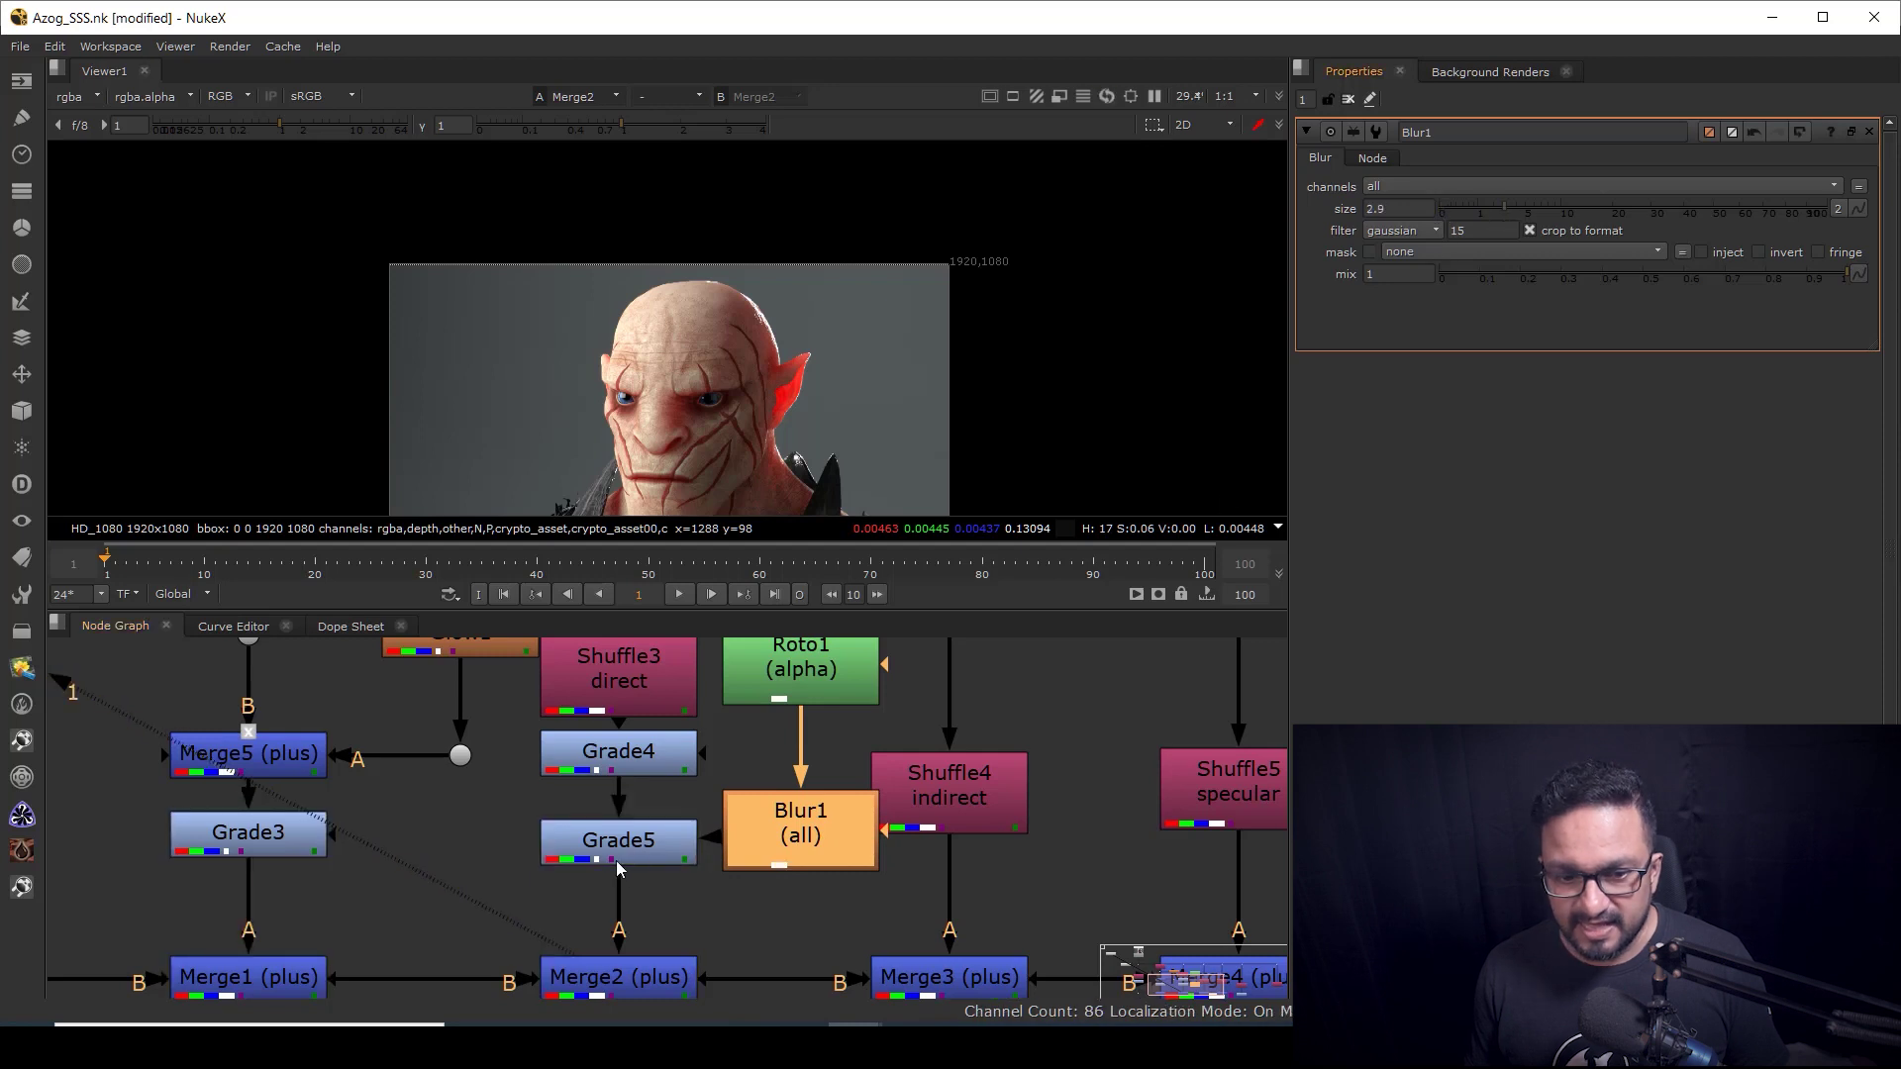
Step: Set the gain of the masked Grade5 to 0.001 while checking the rim highlight on the head
click(641, 847)
double_click(641, 847)
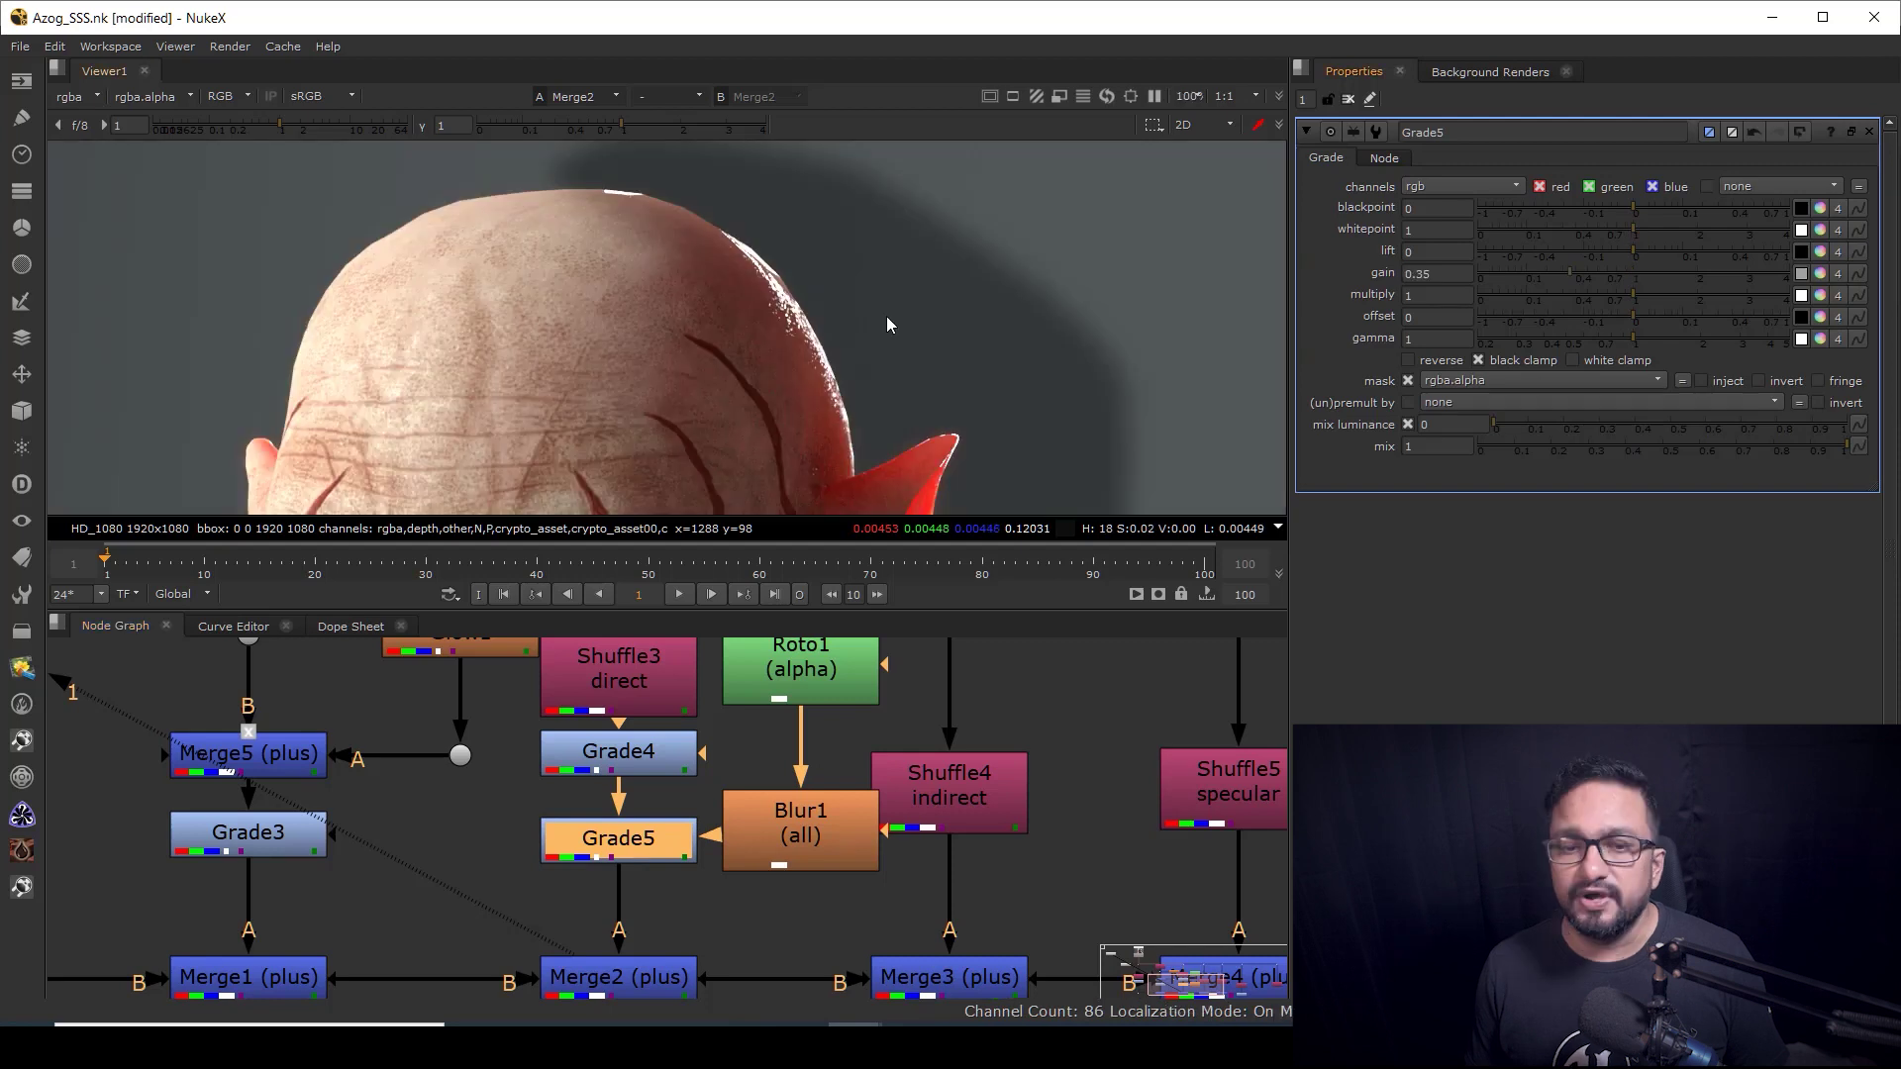
scroll(887, 316, down, 2)
middle_drag(949, 365, 954, 276)
scroll(897, 295, up, 5)
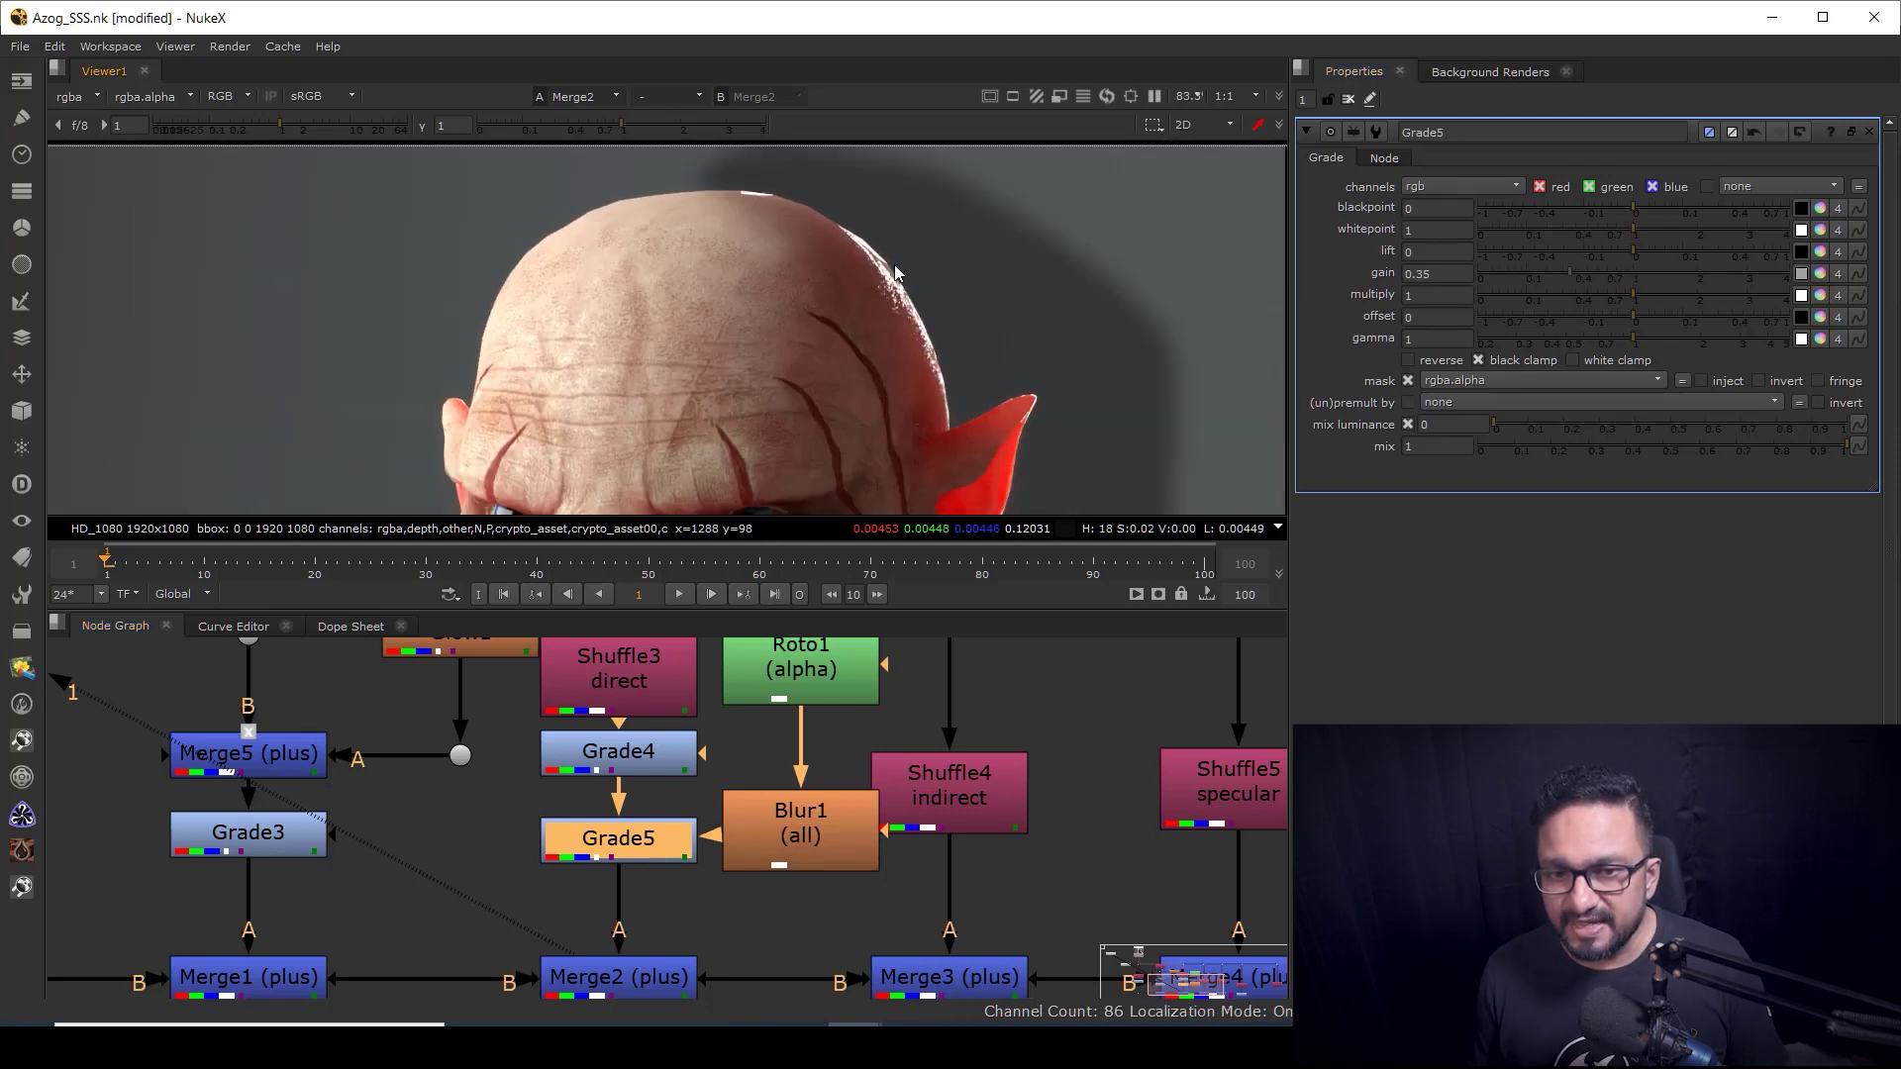
drag(1570, 273, 1485, 289)
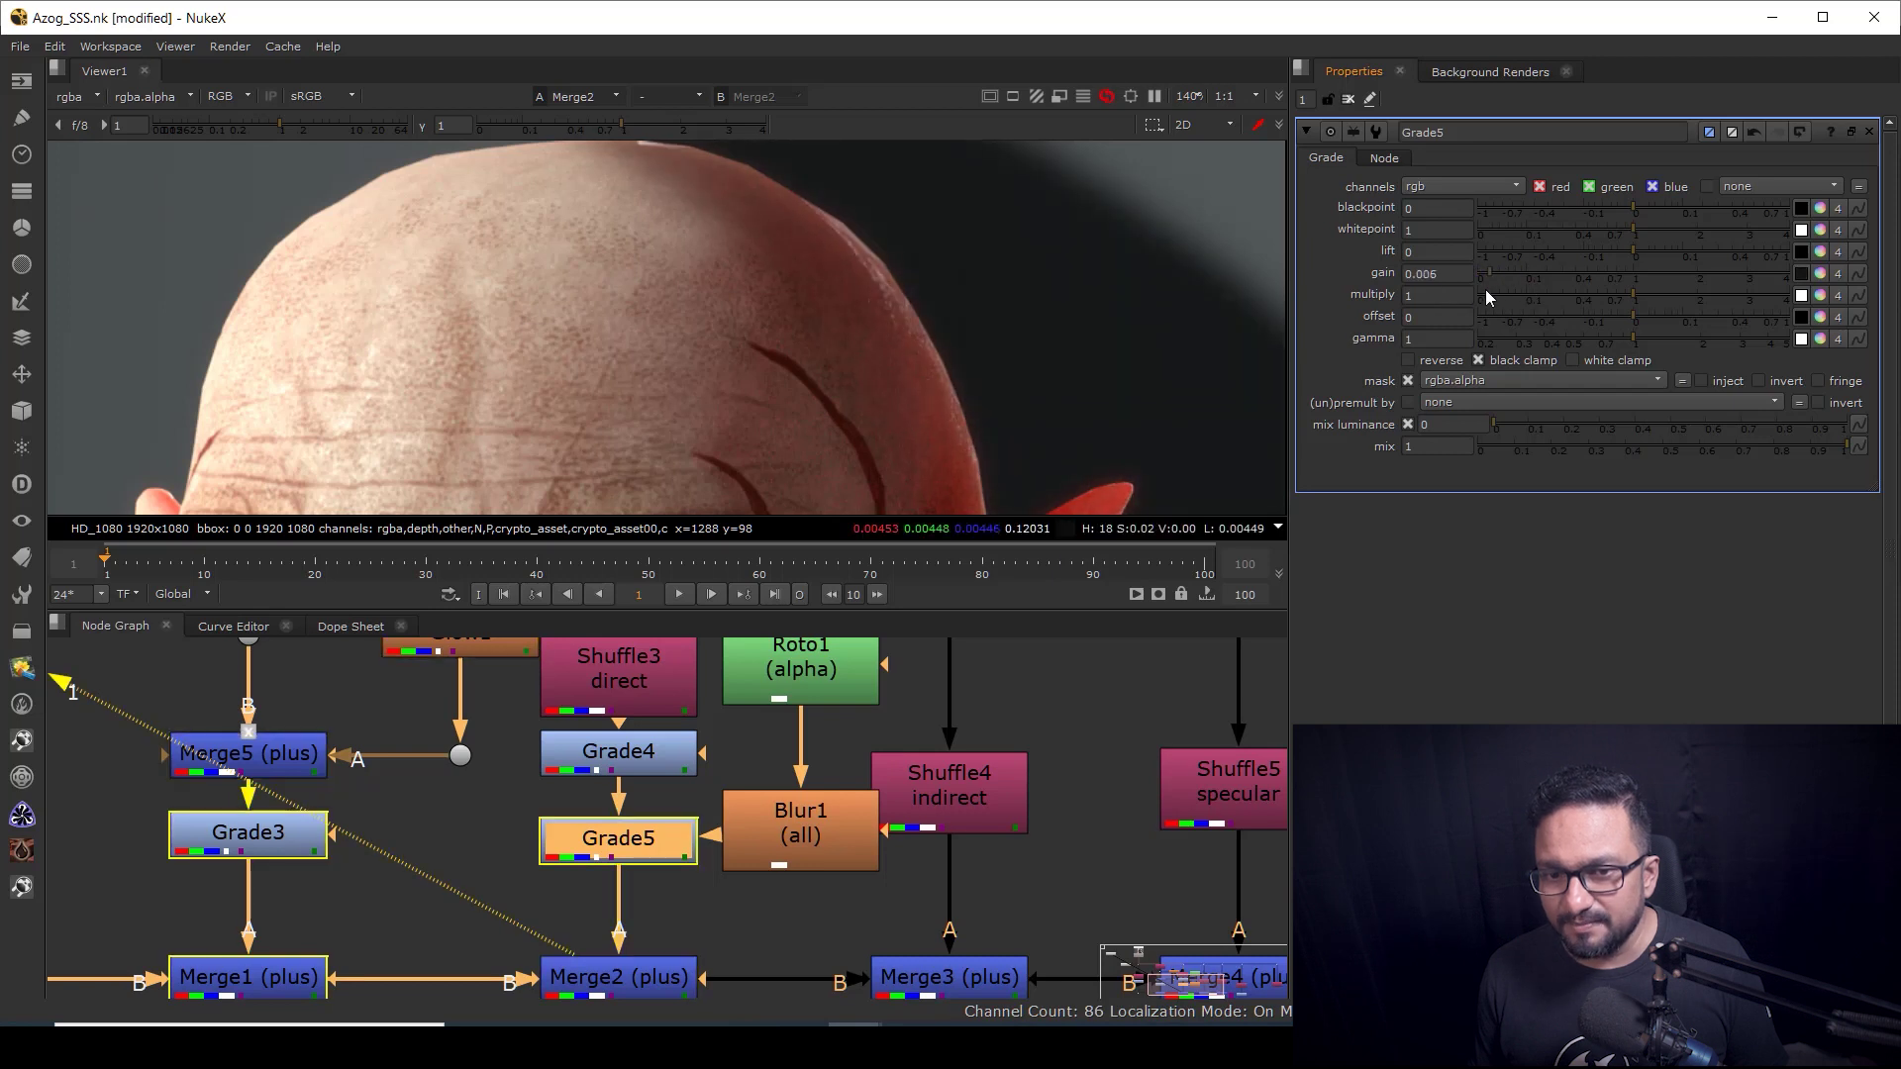
scroll(915, 362, down, 4)
scroll(915, 362, down, 3)
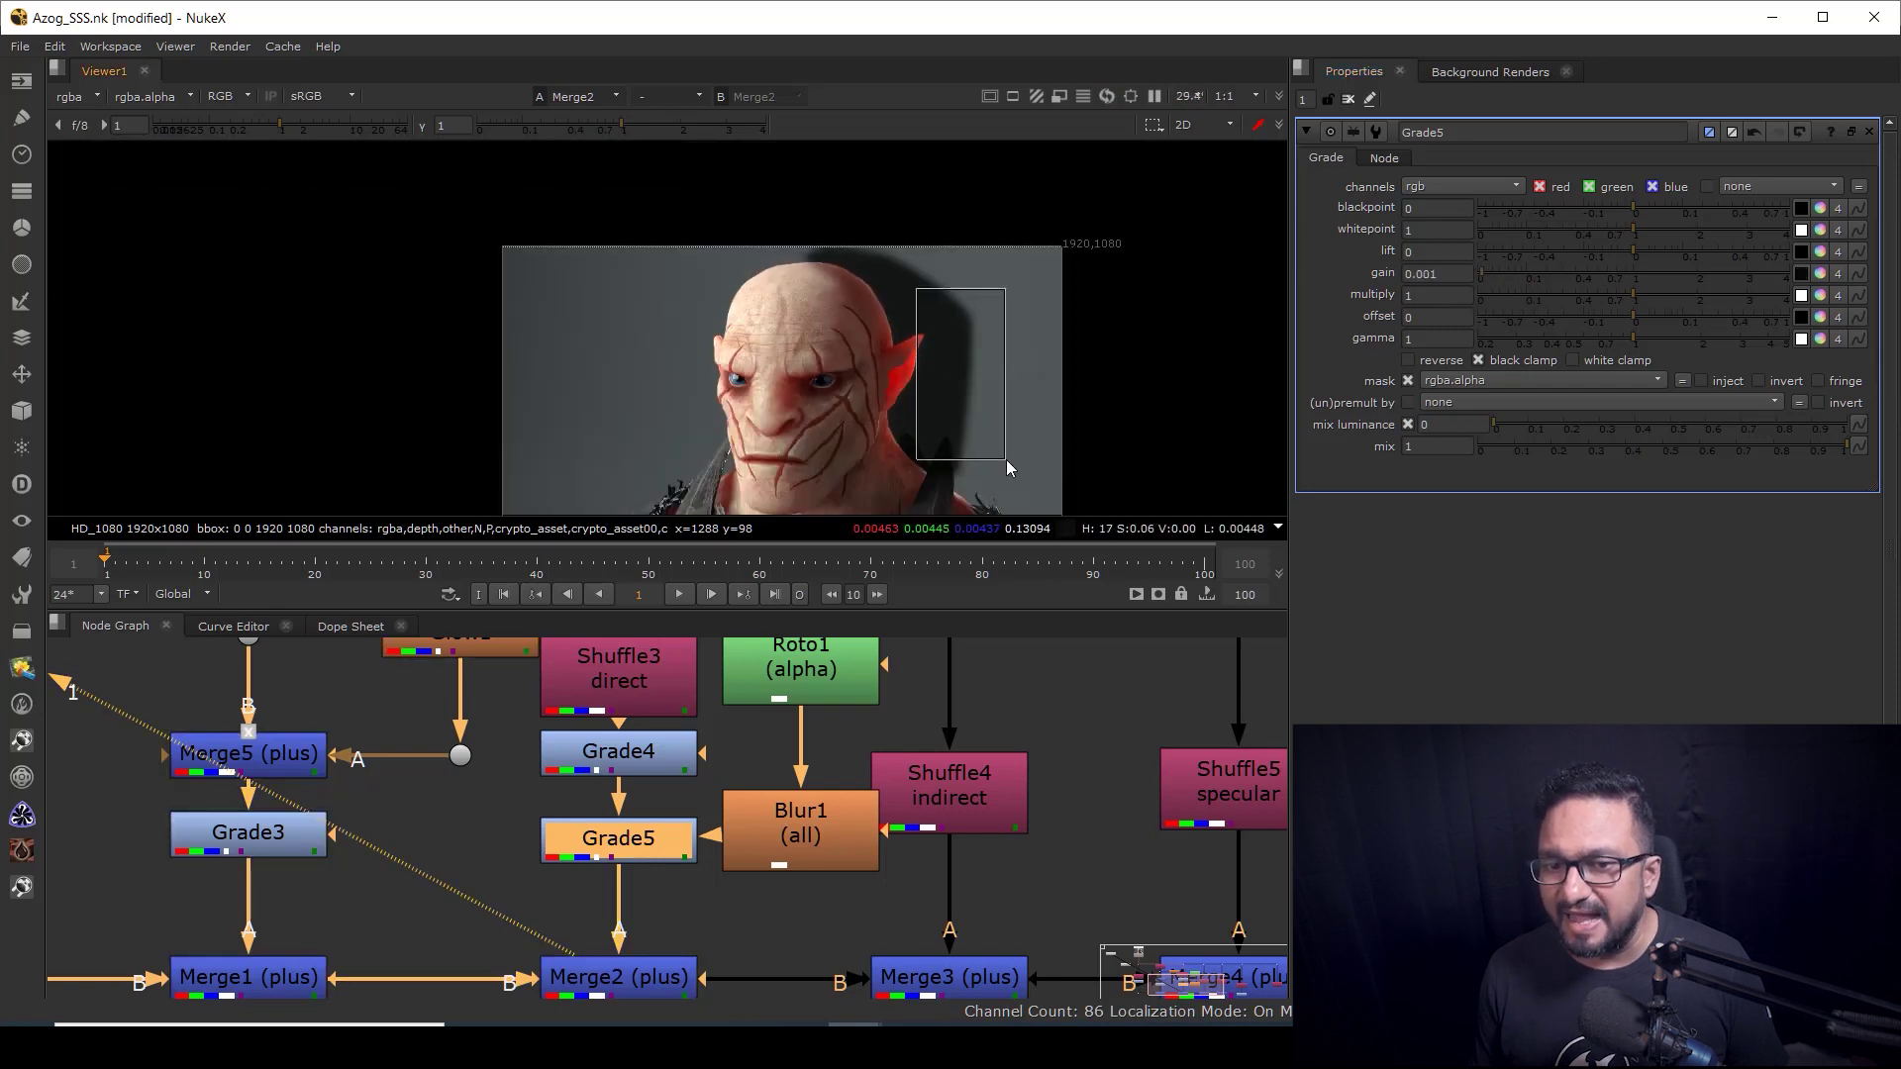
Step: Shift the indirect, specular, depth and crypto_object branches with their Merges to the right, leaving space after the direct branch
scroll(948, 789, down, 5)
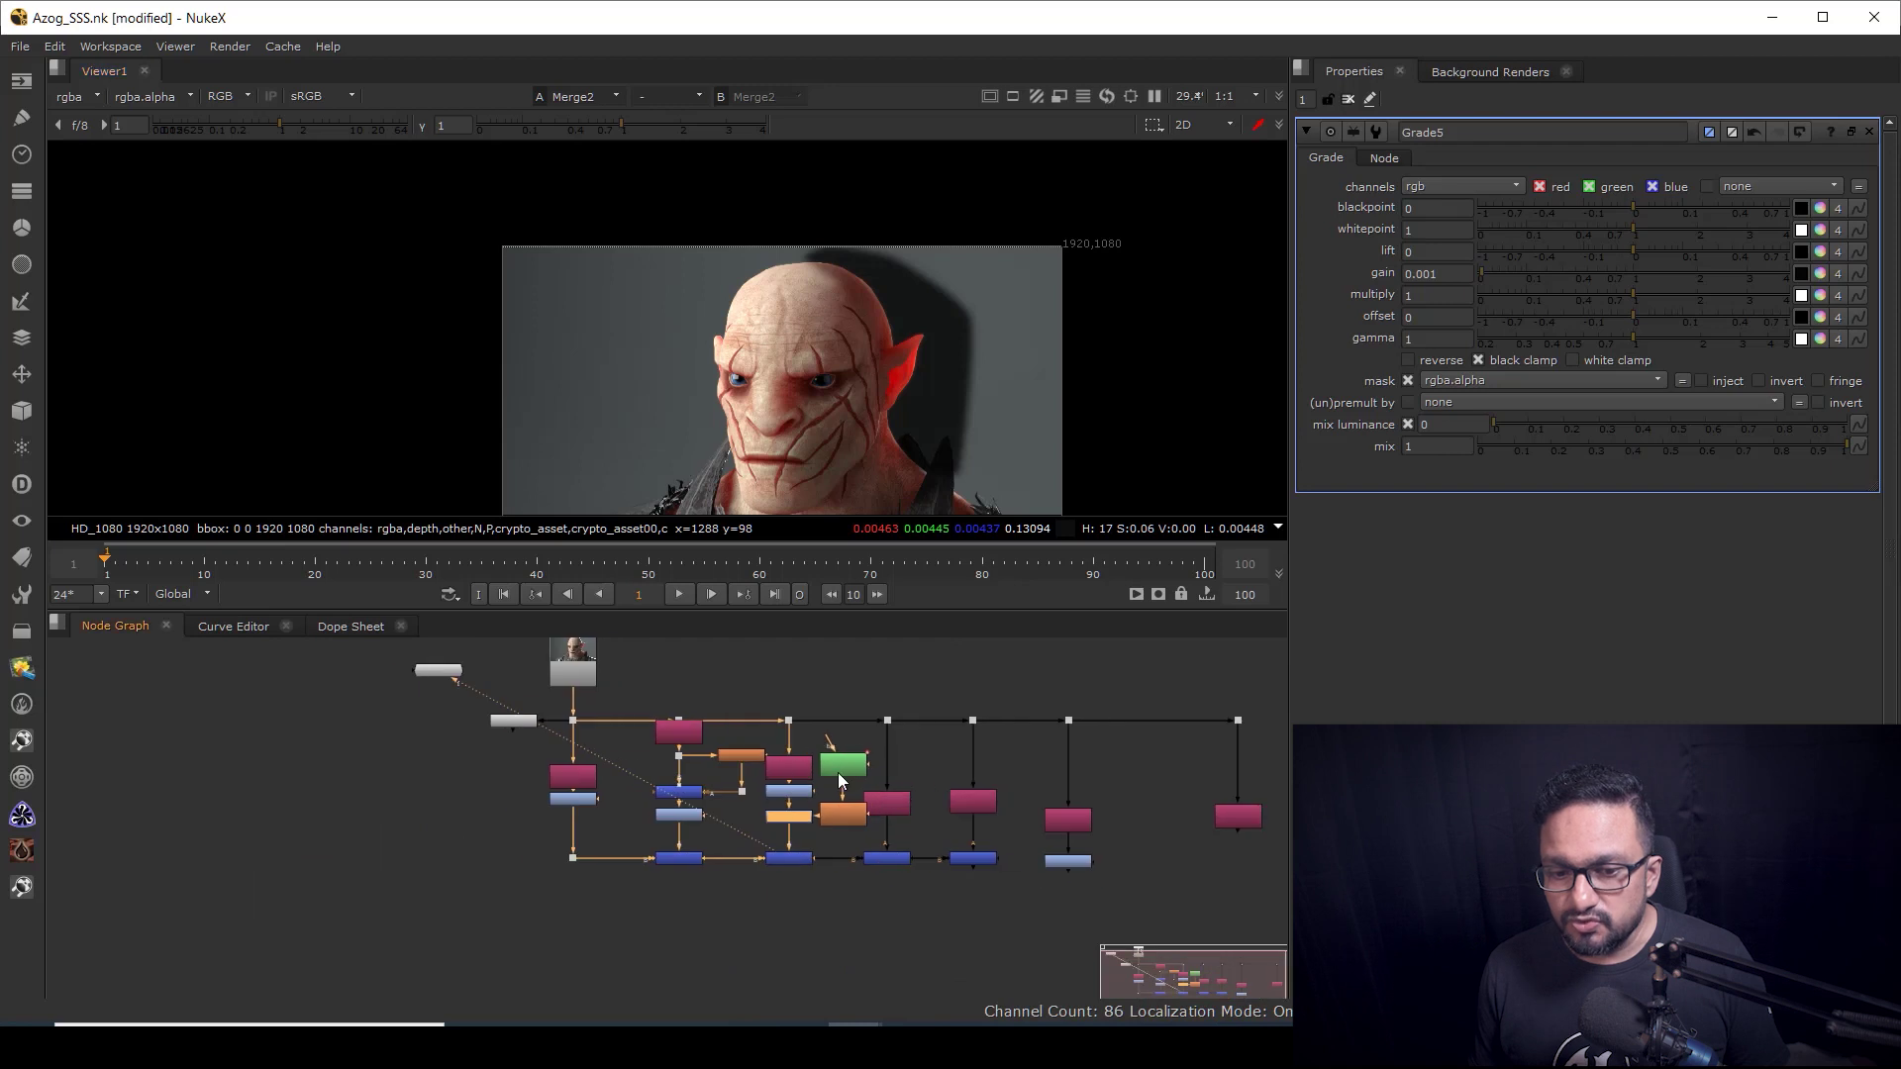
drag(770, 662, 1188, 924)
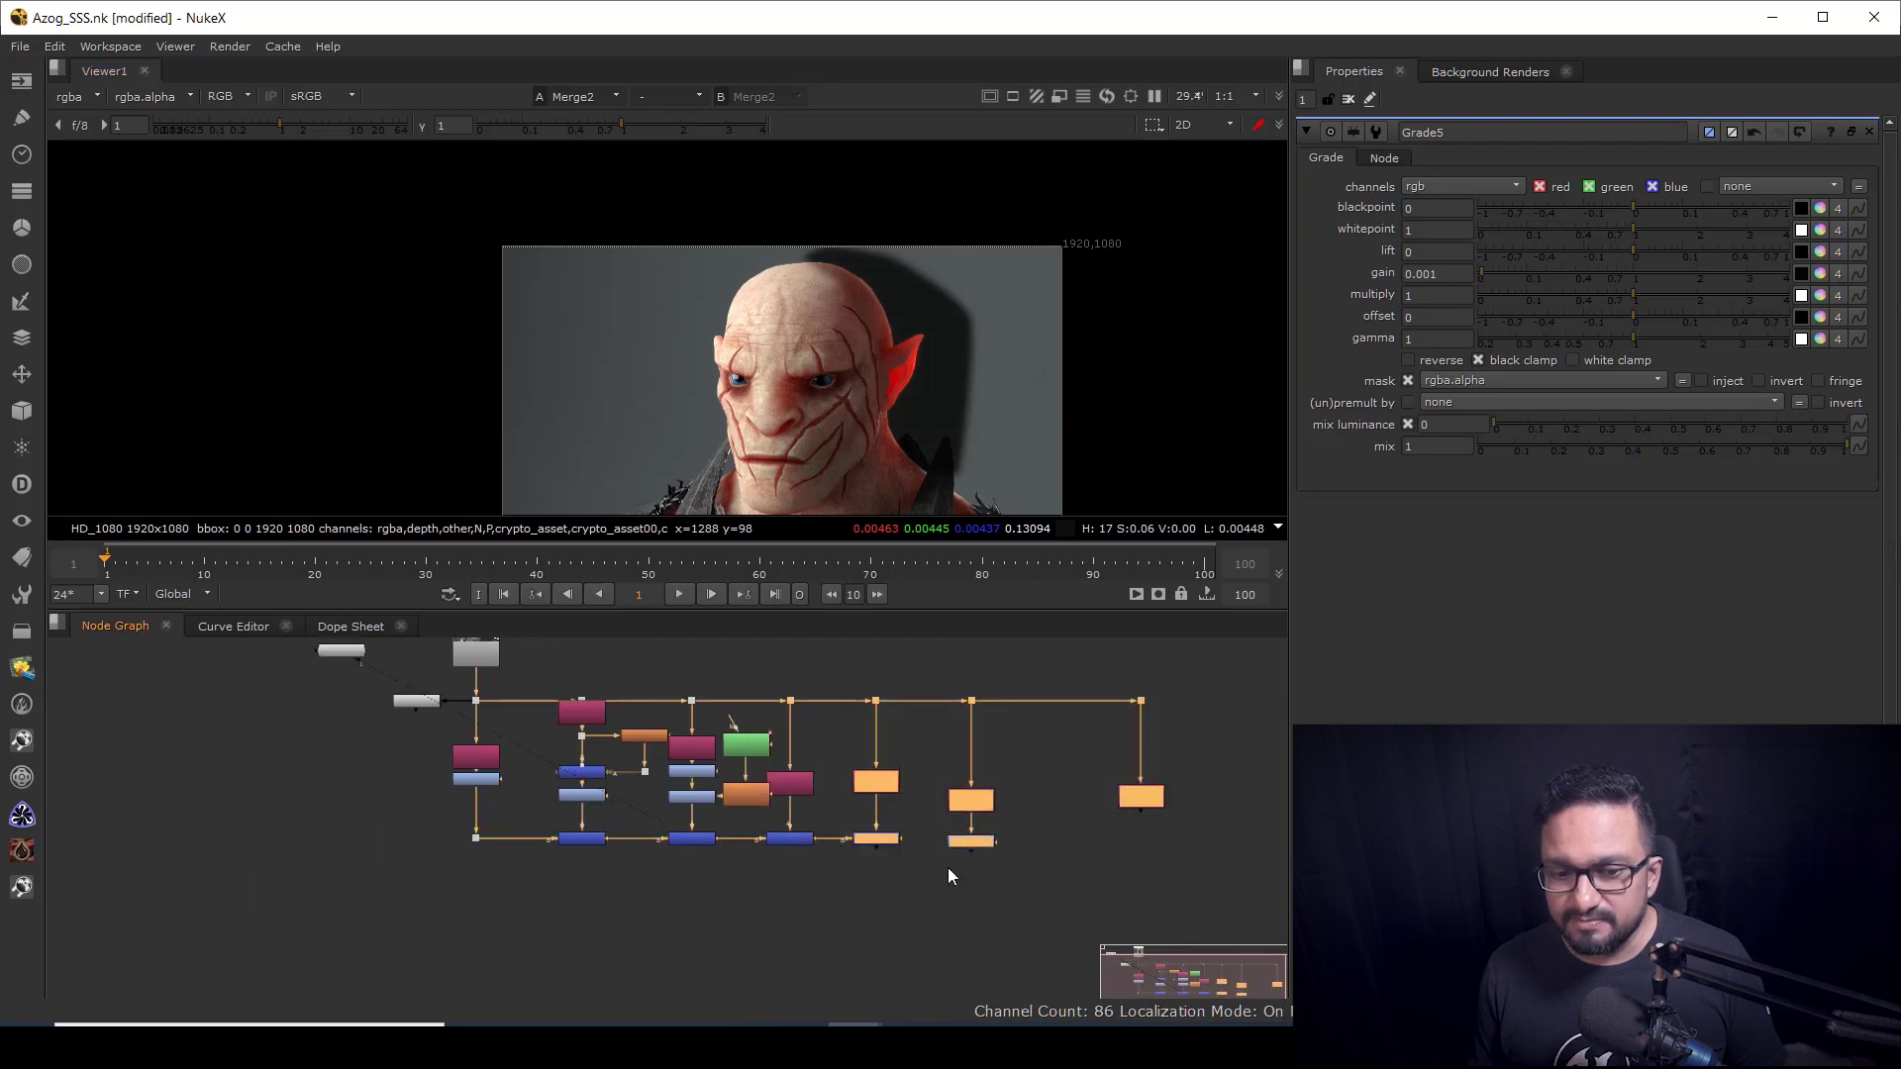
shift+click(796, 842)
drag(798, 783, 912, 788)
click(1162, 739)
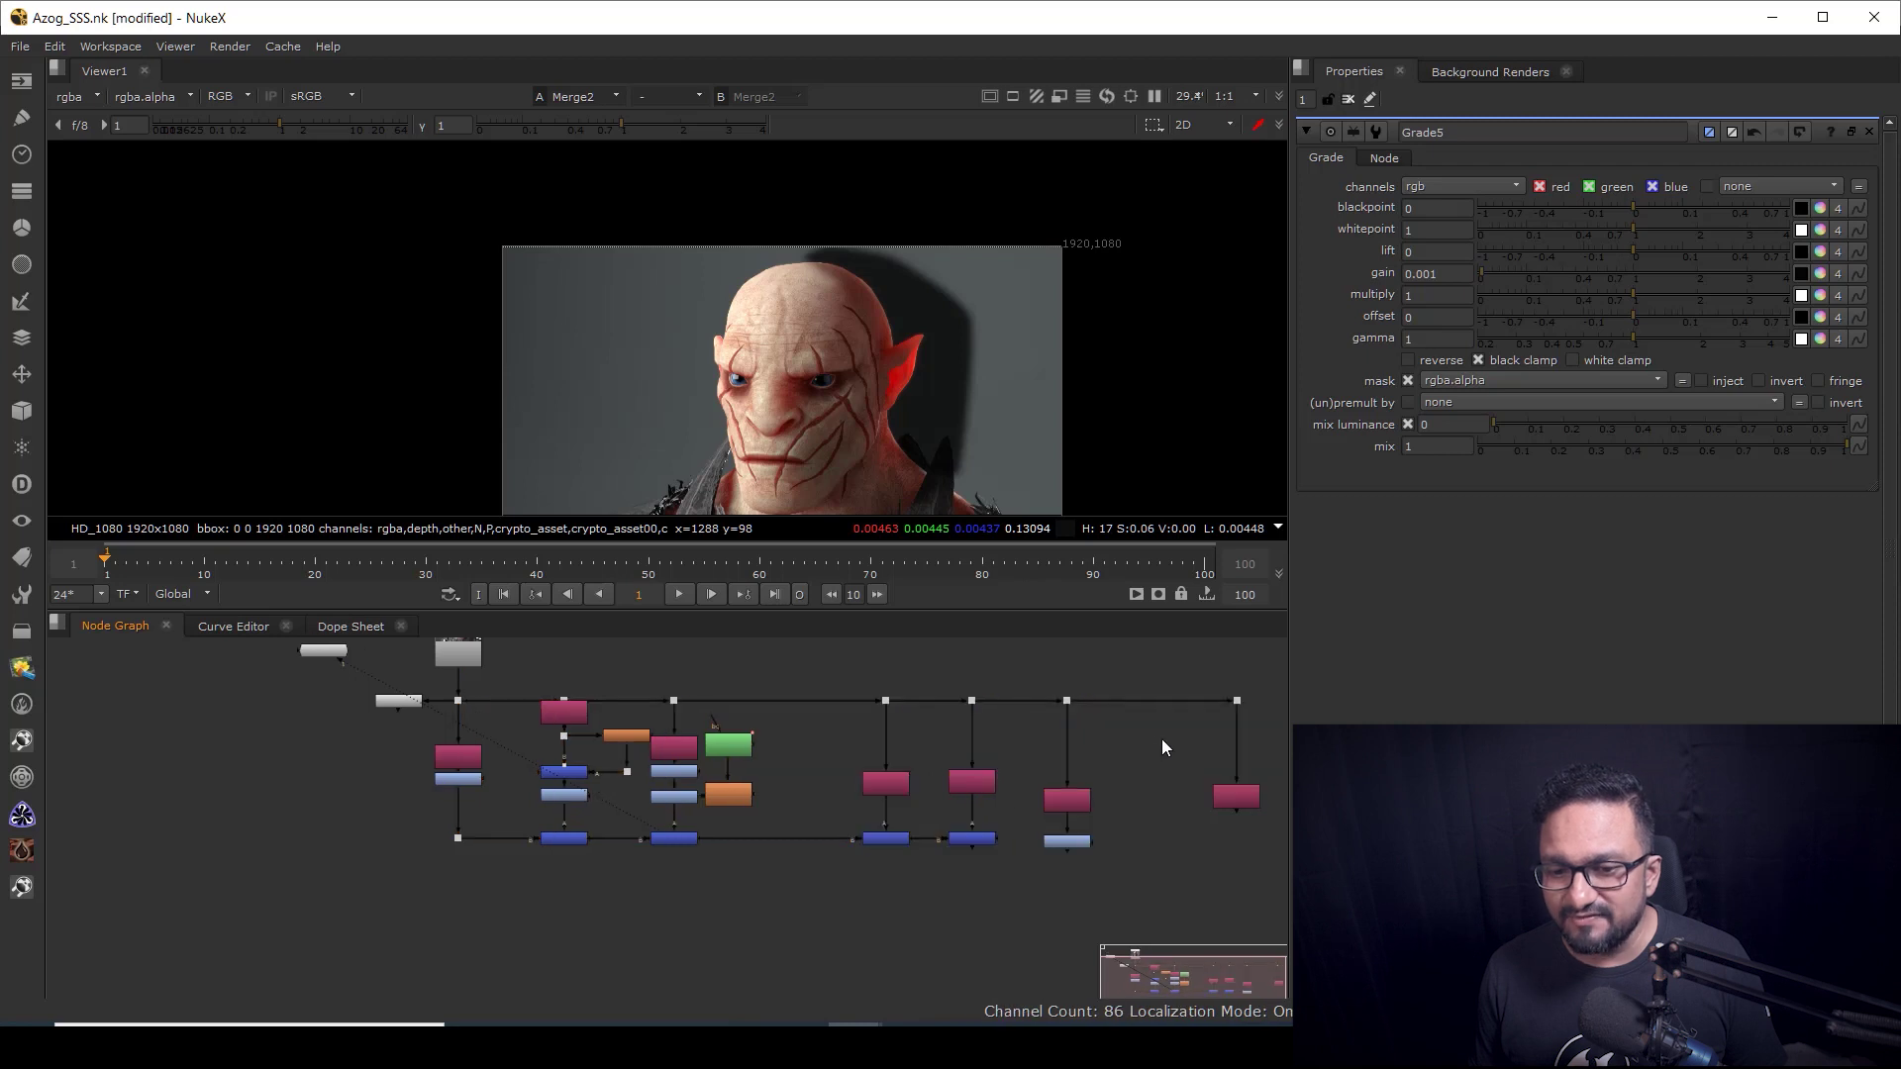
Step: View the crypto_object pass from Shuffle7 and copy that Shuffle
scroll(1242, 782, up, 3)
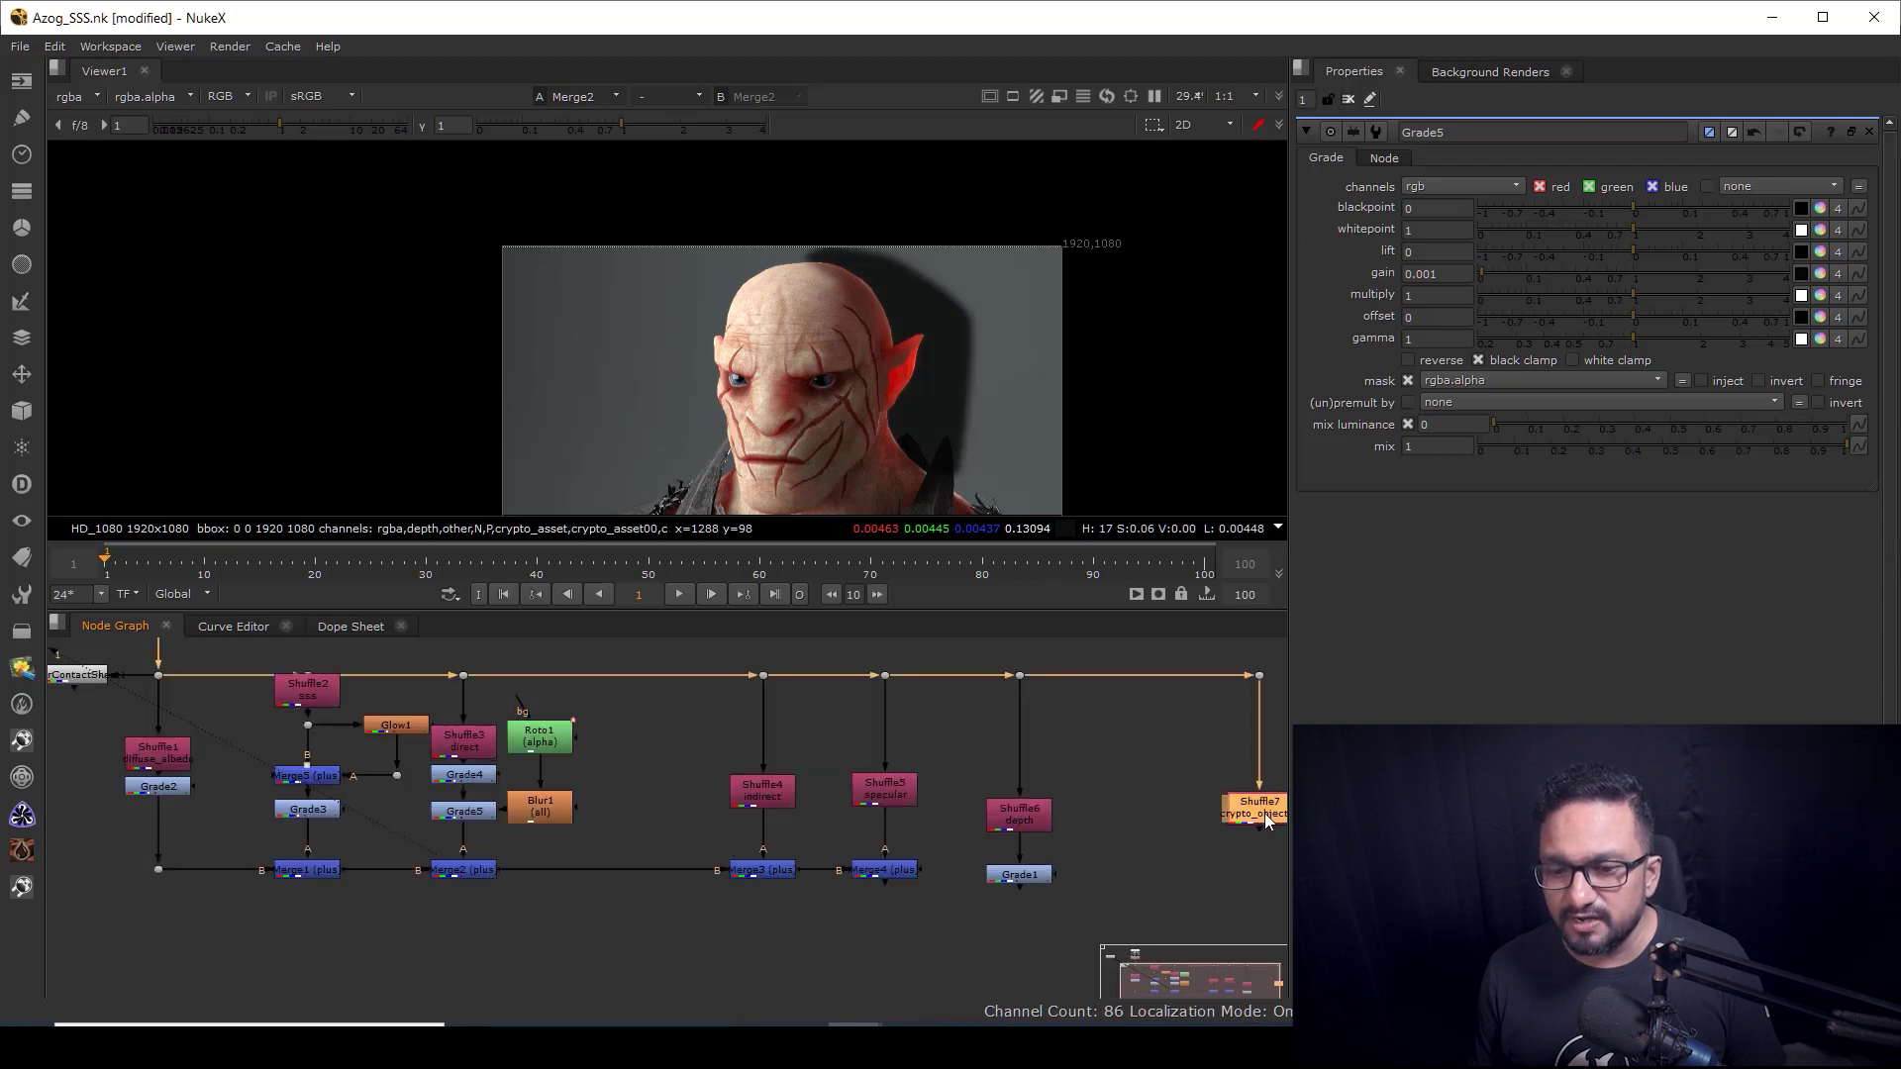
key(1)
scroll(1243, 814, down, 3)
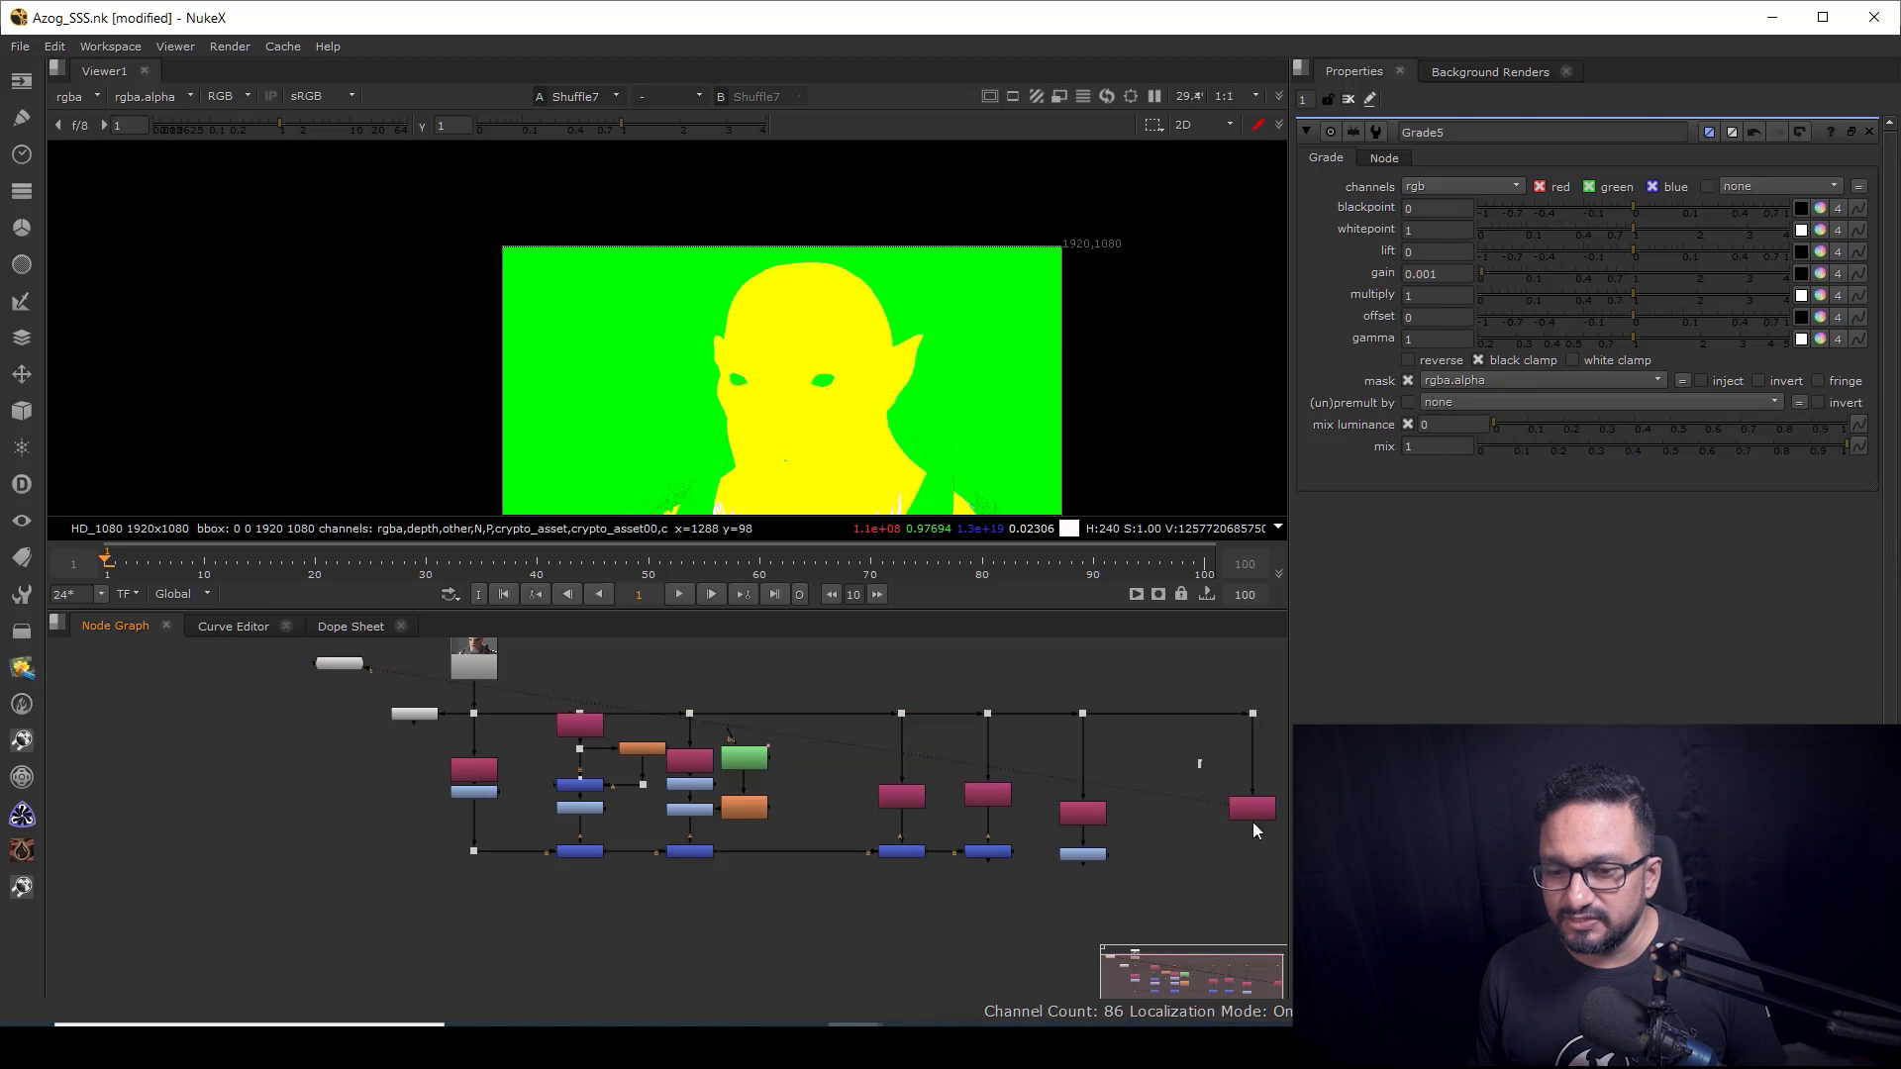
click(1252, 808)
Step: Insert a dot on the main pipe between the direct and indirect branches and paste the copied crypto_object Shuffle below it
middle_drag(1251, 808, 1220, 808)
scroll(763, 768, up, 4)
click(816, 769)
middle_drag(818, 649, 827, 768)
ctrl+drag(778, 757, 806, 758)
middle_drag(815, 798, 817, 763)
scroll(836, 761, down, 3)
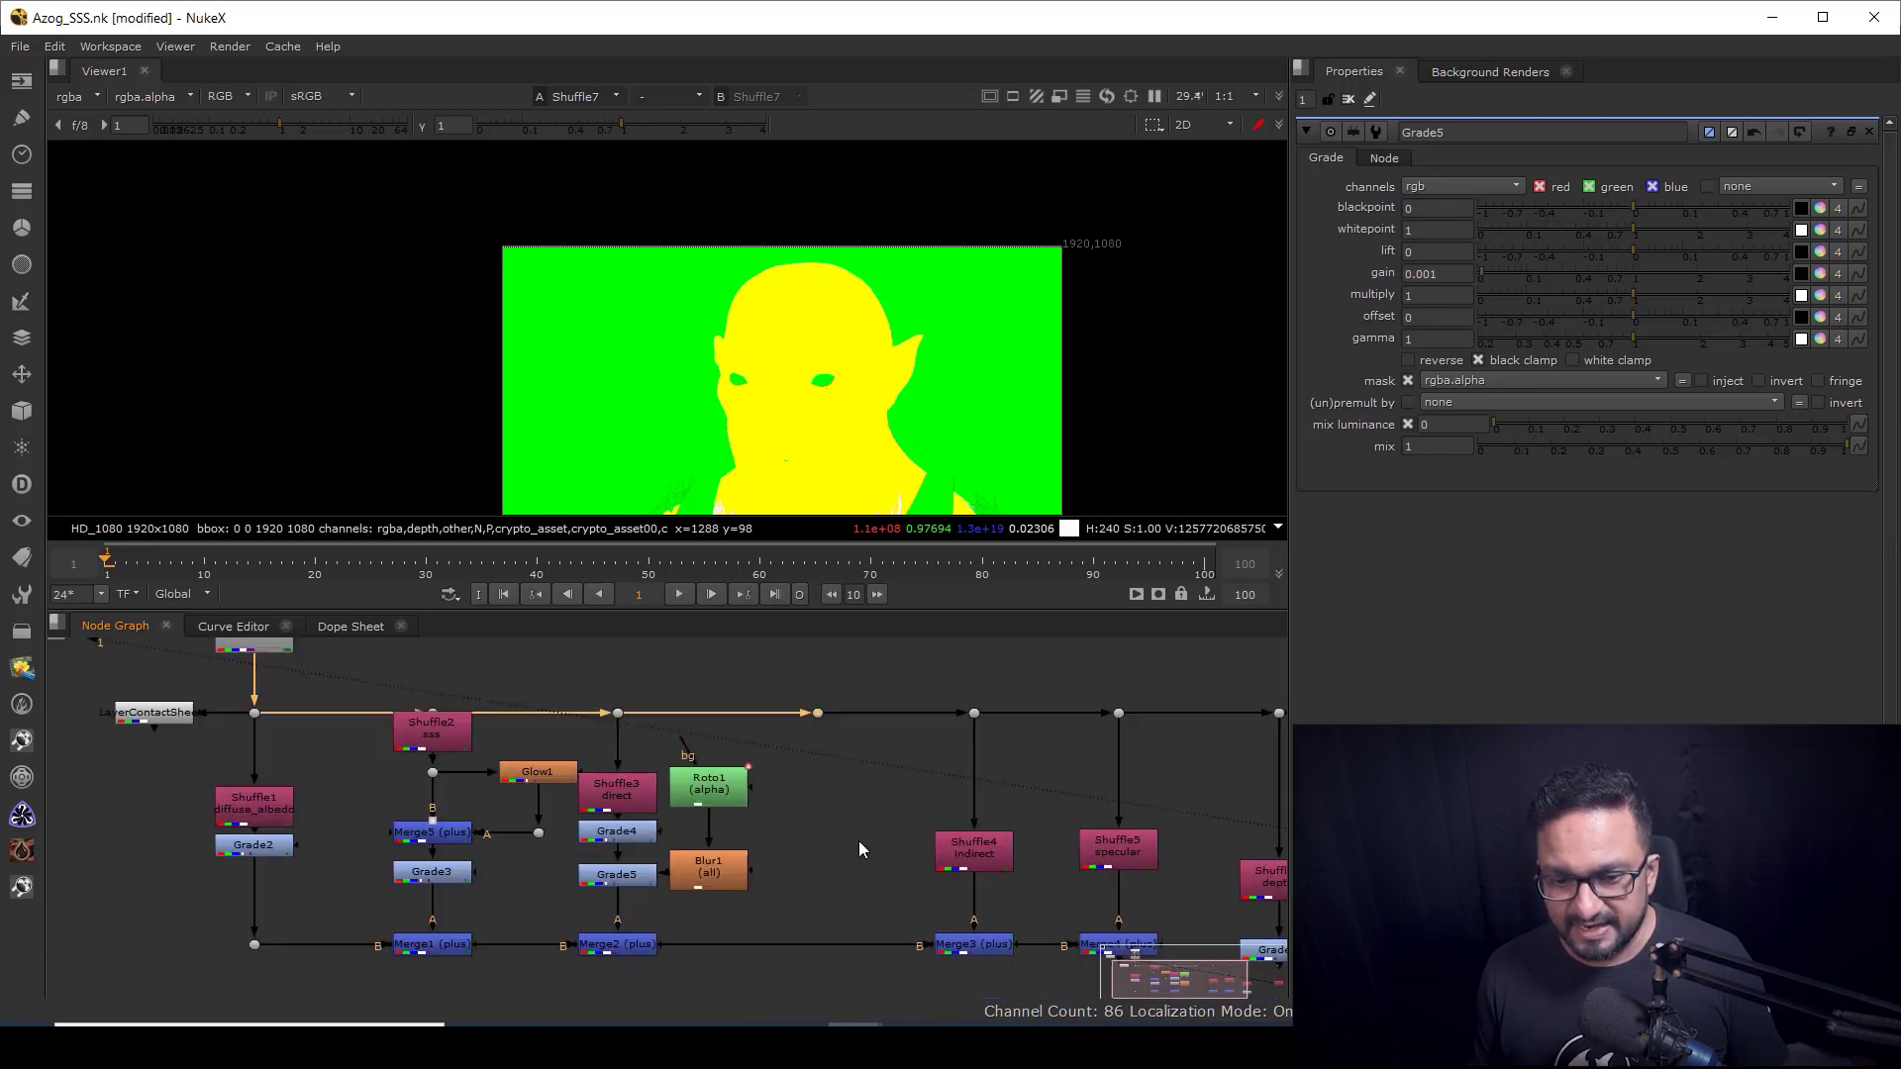
key(ctrl+v)
mouse_move(838, 793)
mouse_down()
mouse_move(824, 732)
mouse_move(834, 800)
mouse_up()
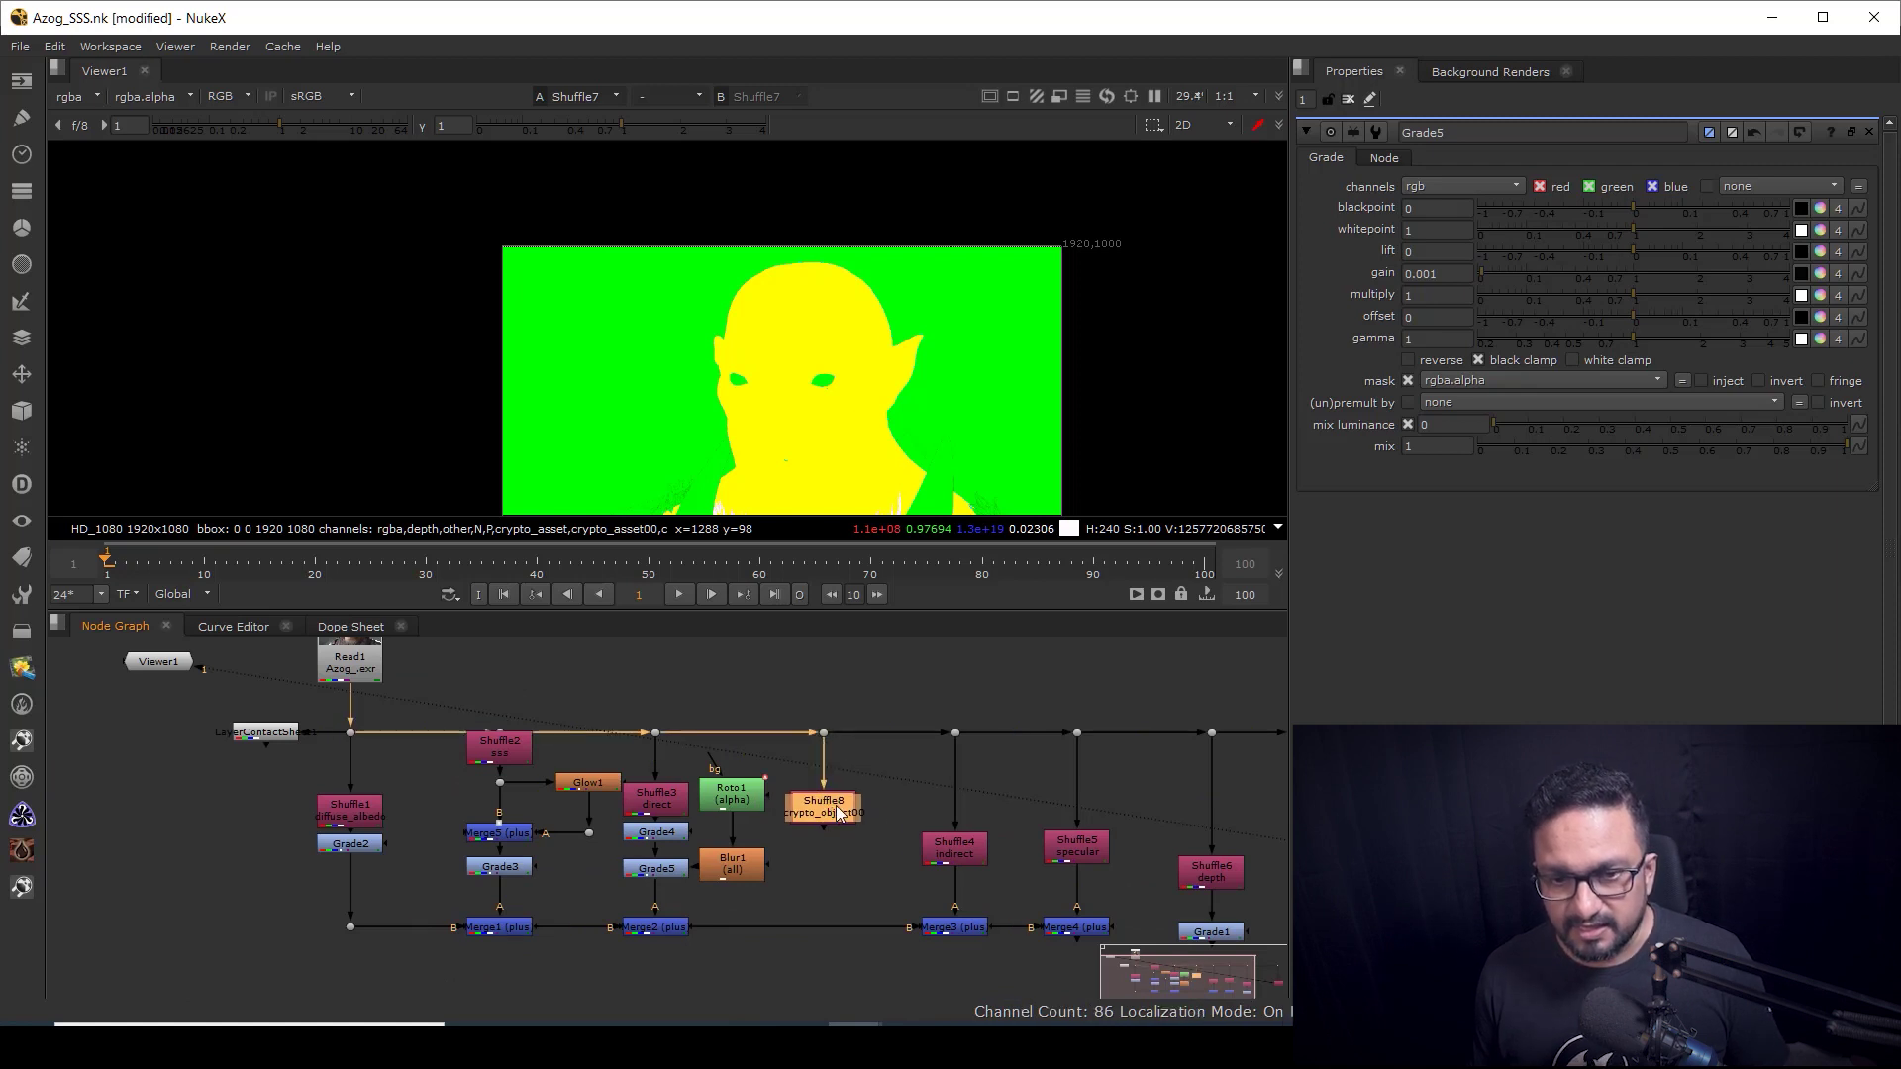
Step: View the pasted Shuffle8, open its properties, and attach a Cryptomatte node below it
key(1)
double_click(844, 810)
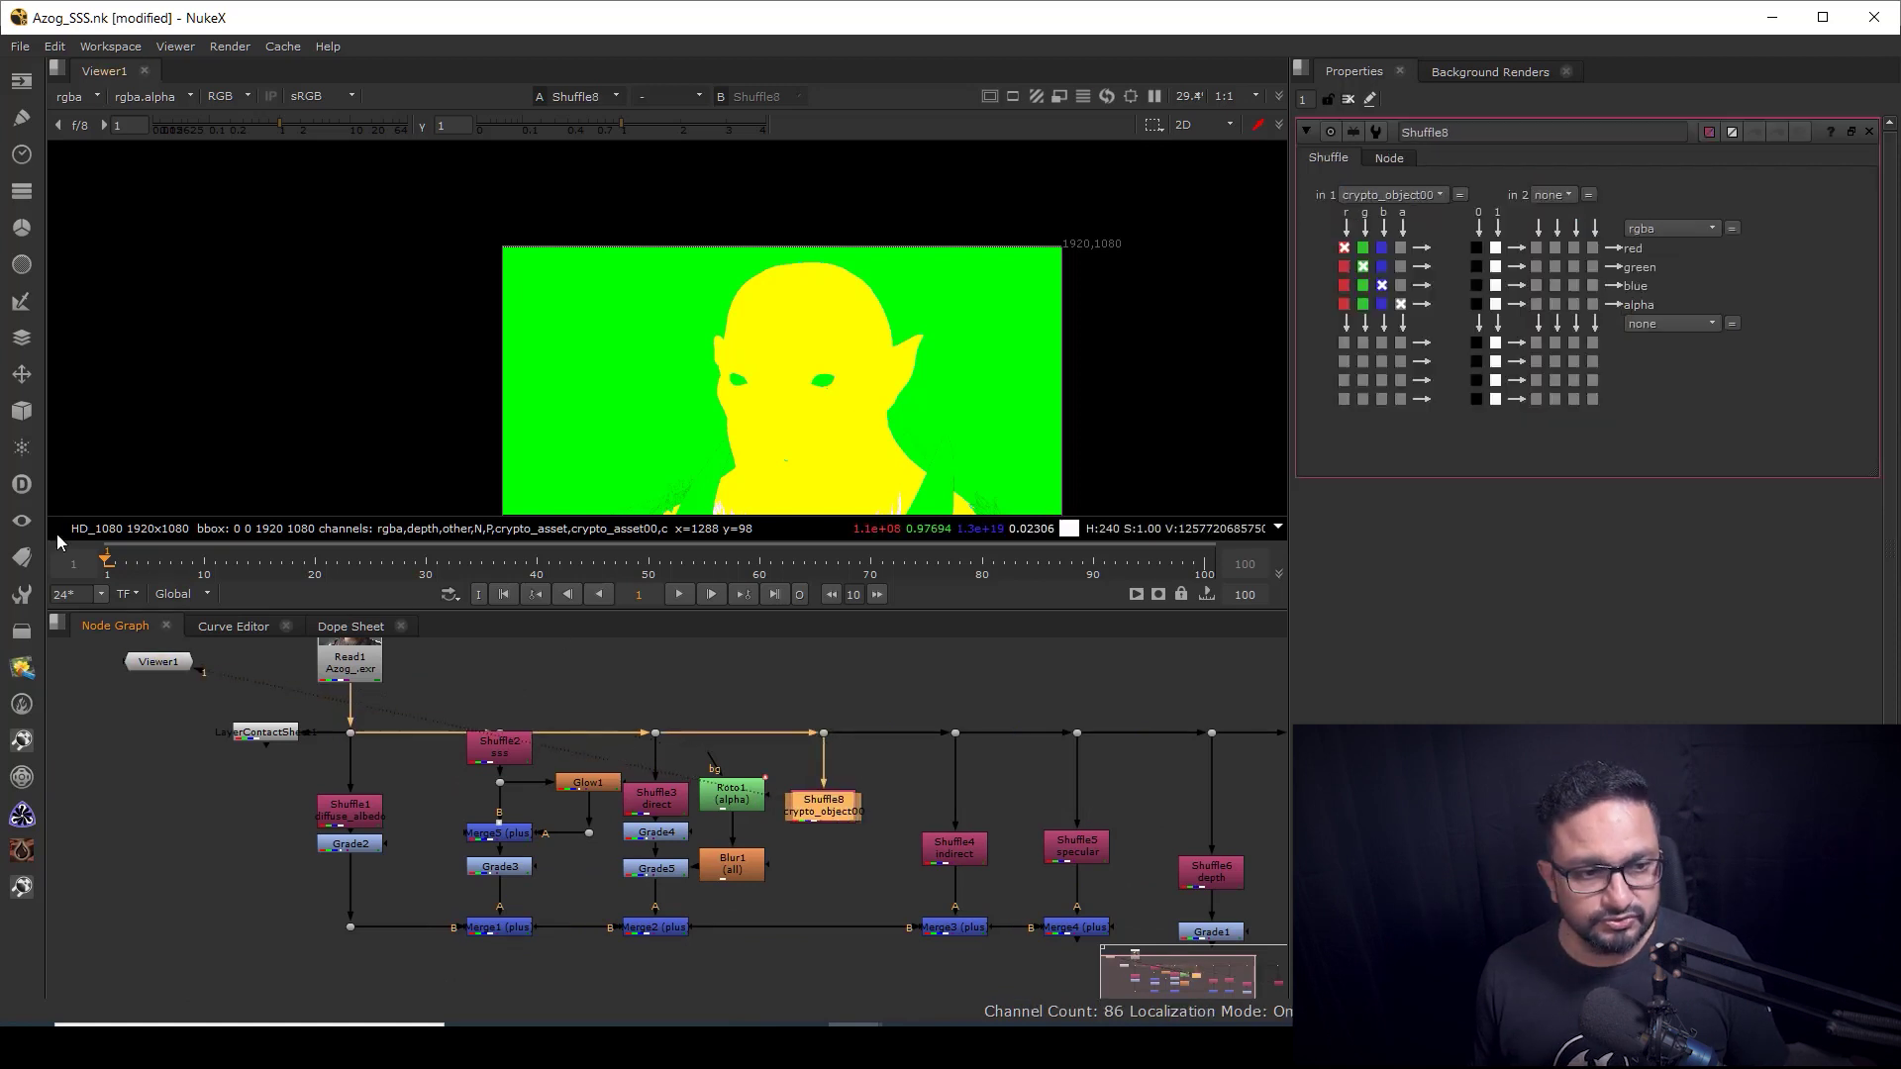
click(21, 814)
drag(825, 858, 825, 865)
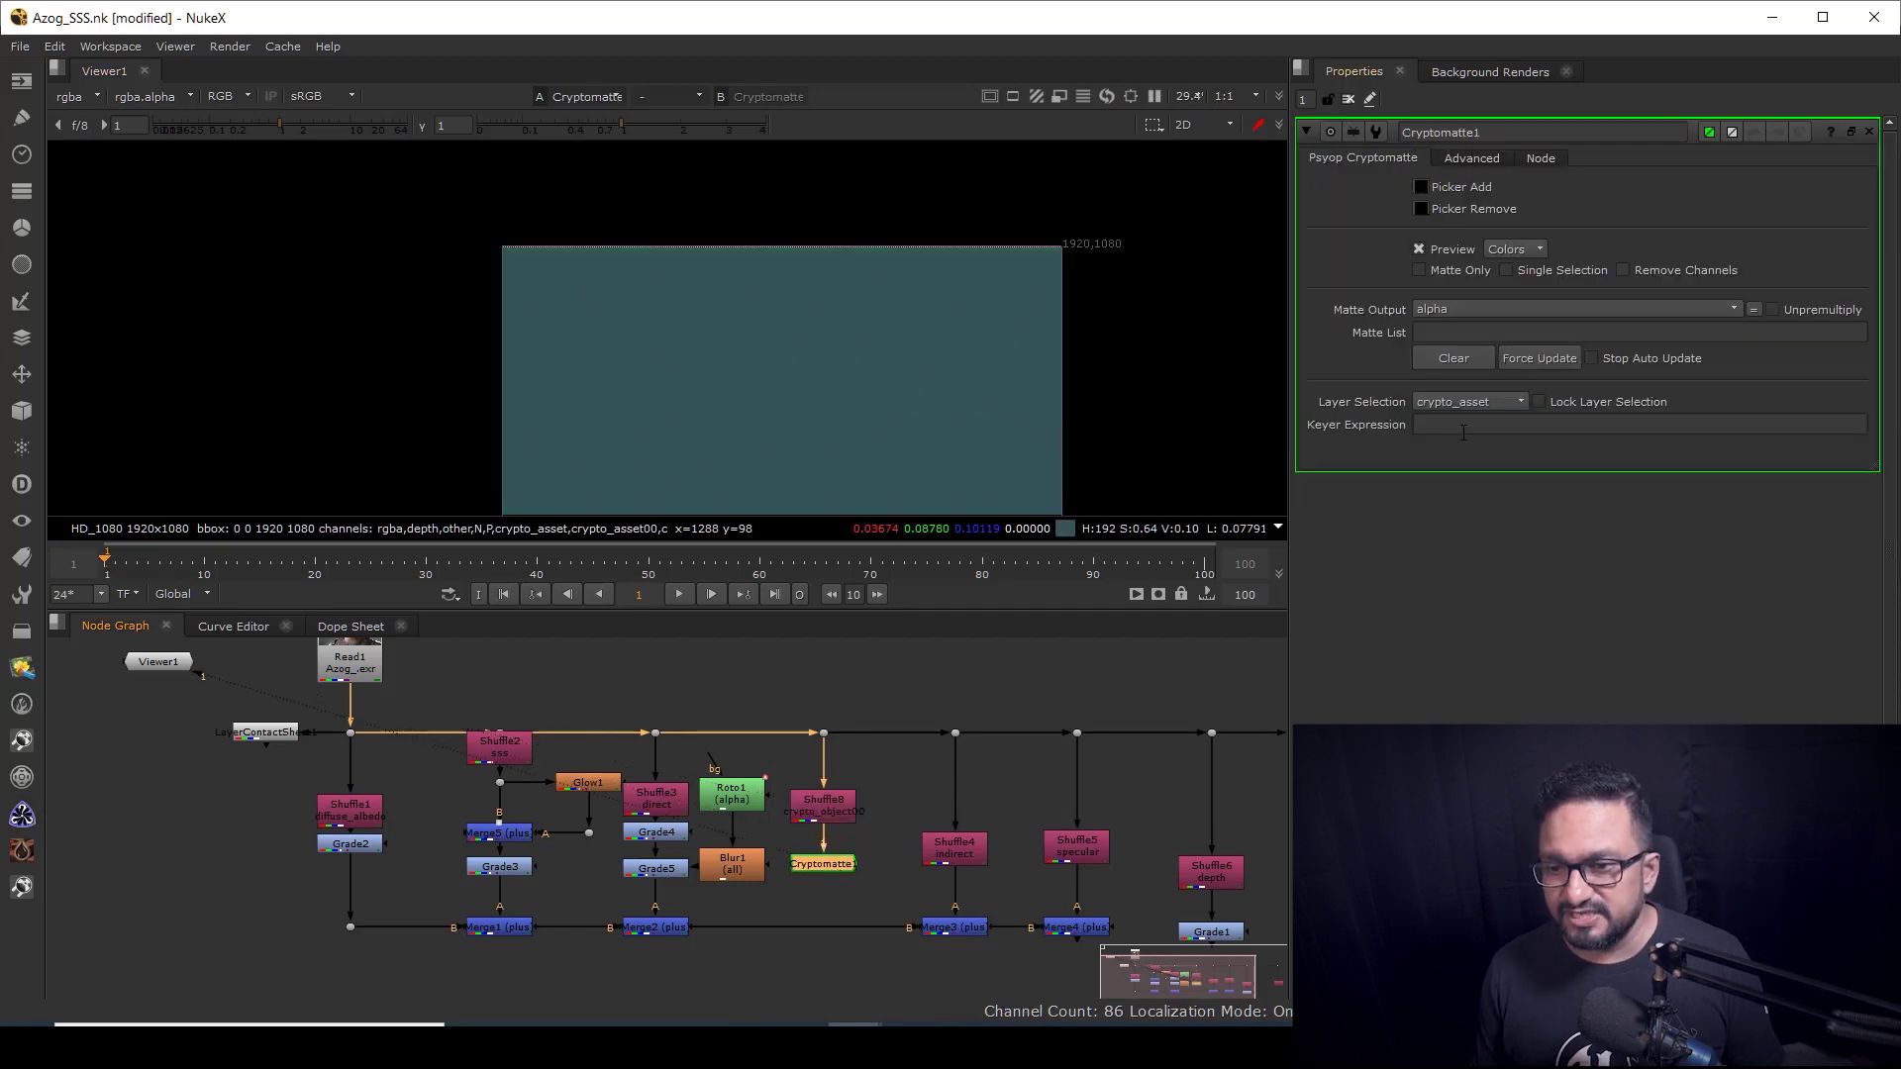
Step: Set the Cryptomatte layer selection to crypto_material and add the orc's Body material to the matte
click(1487, 404)
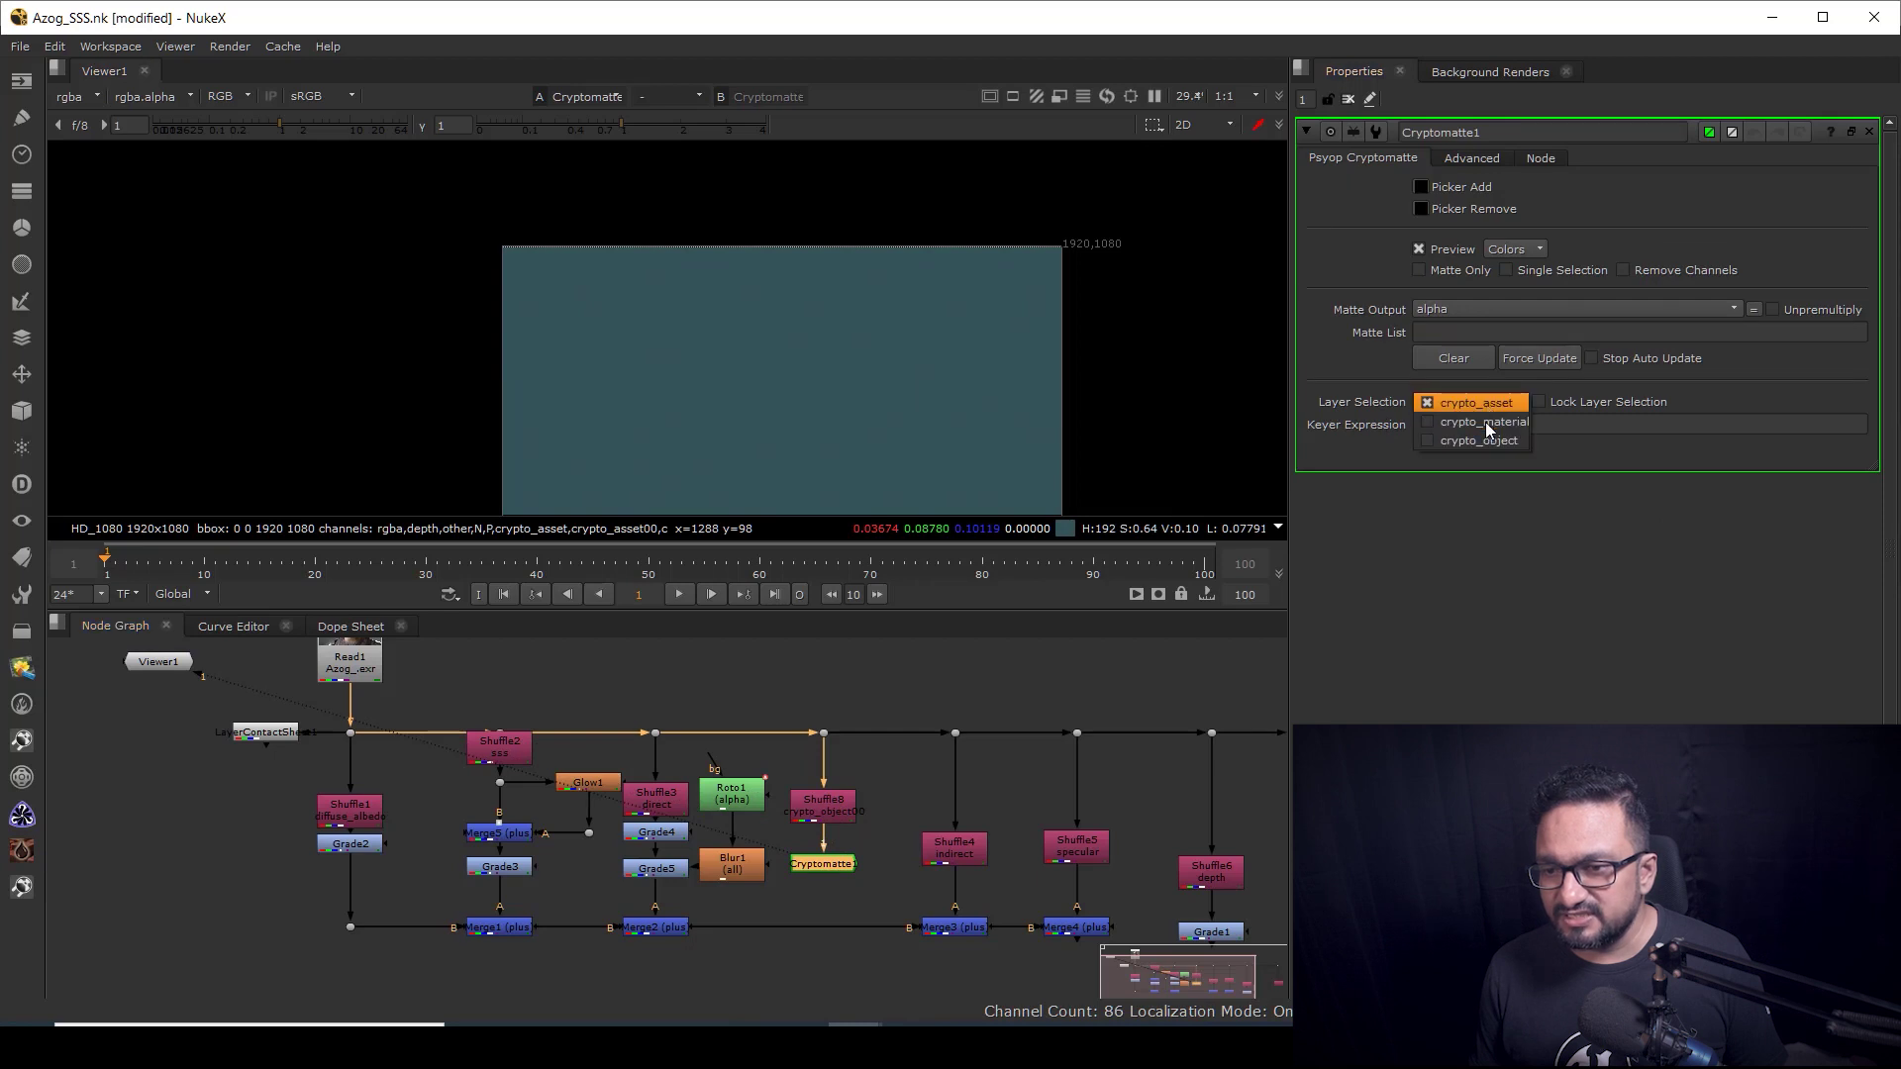
click(1486, 423)
scroll(879, 274, up, 3)
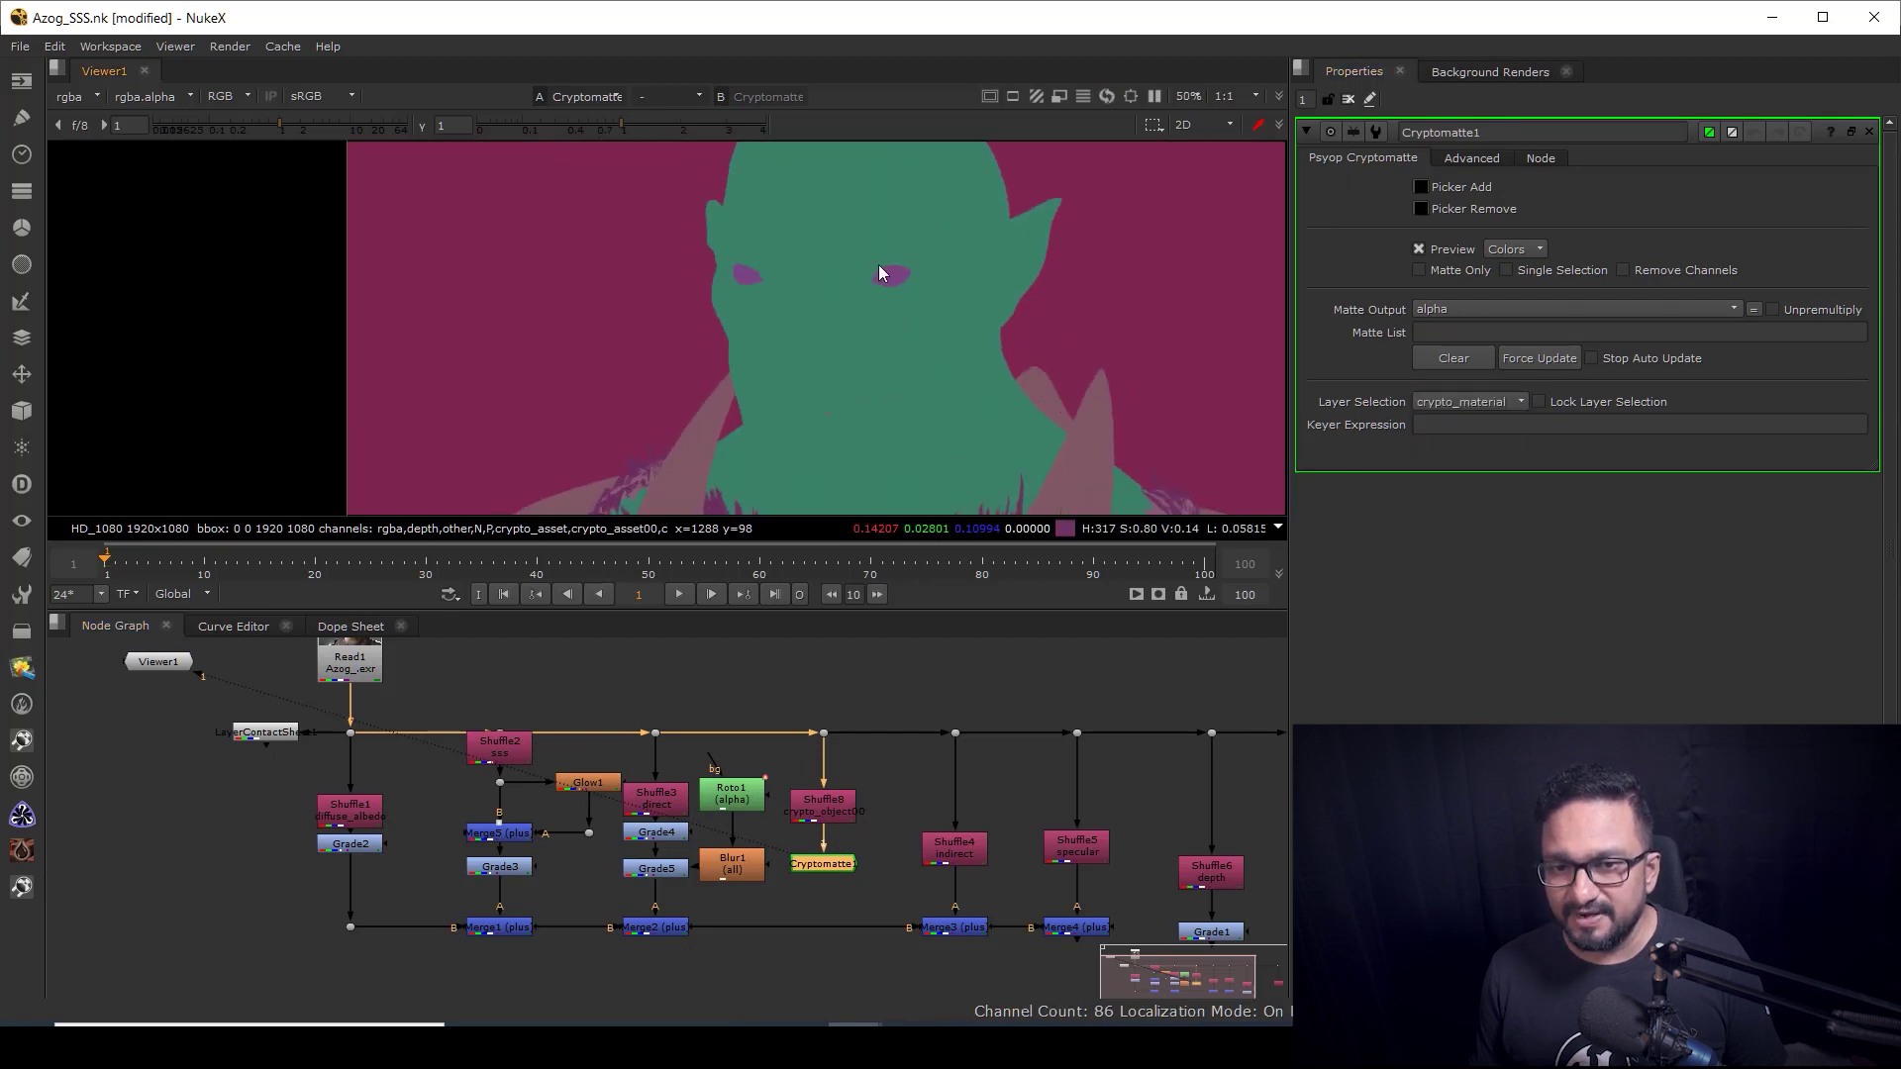
scroll(1029, 338, down, 2)
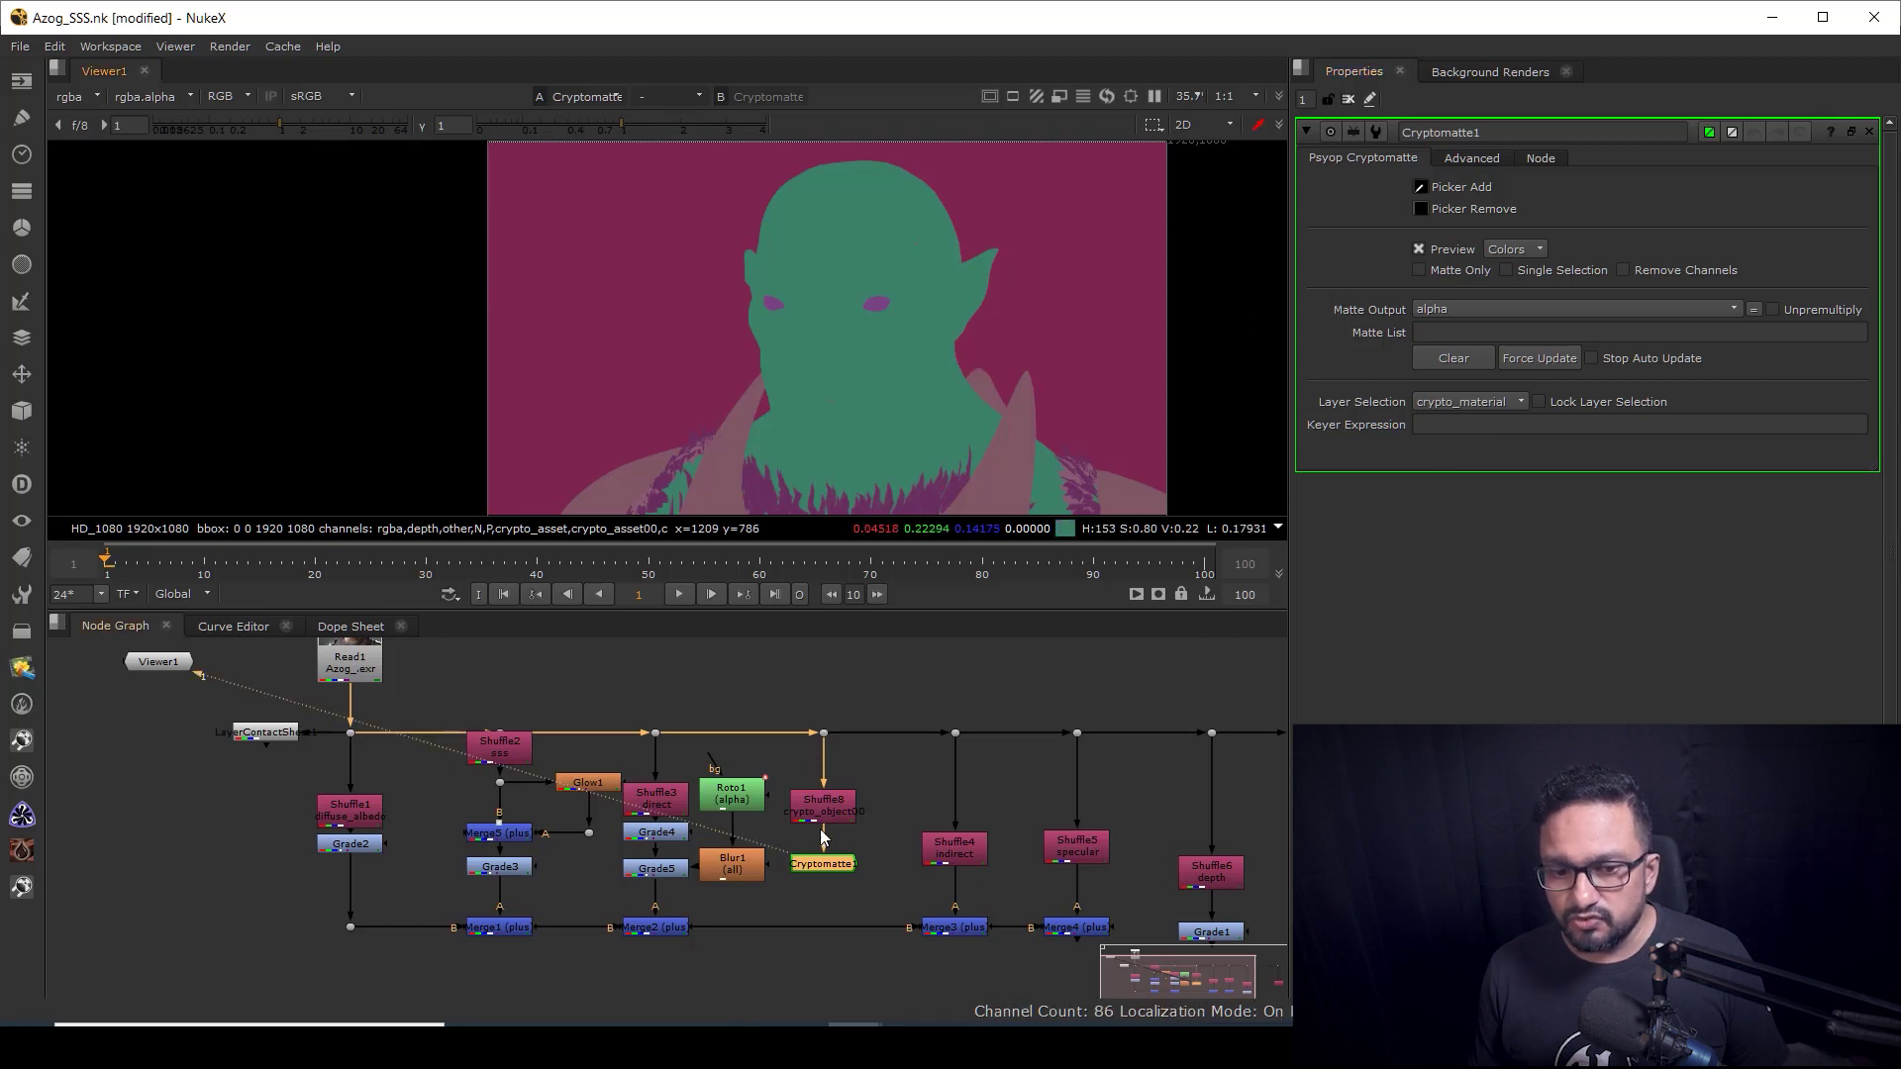
ctrl+click(889, 246)
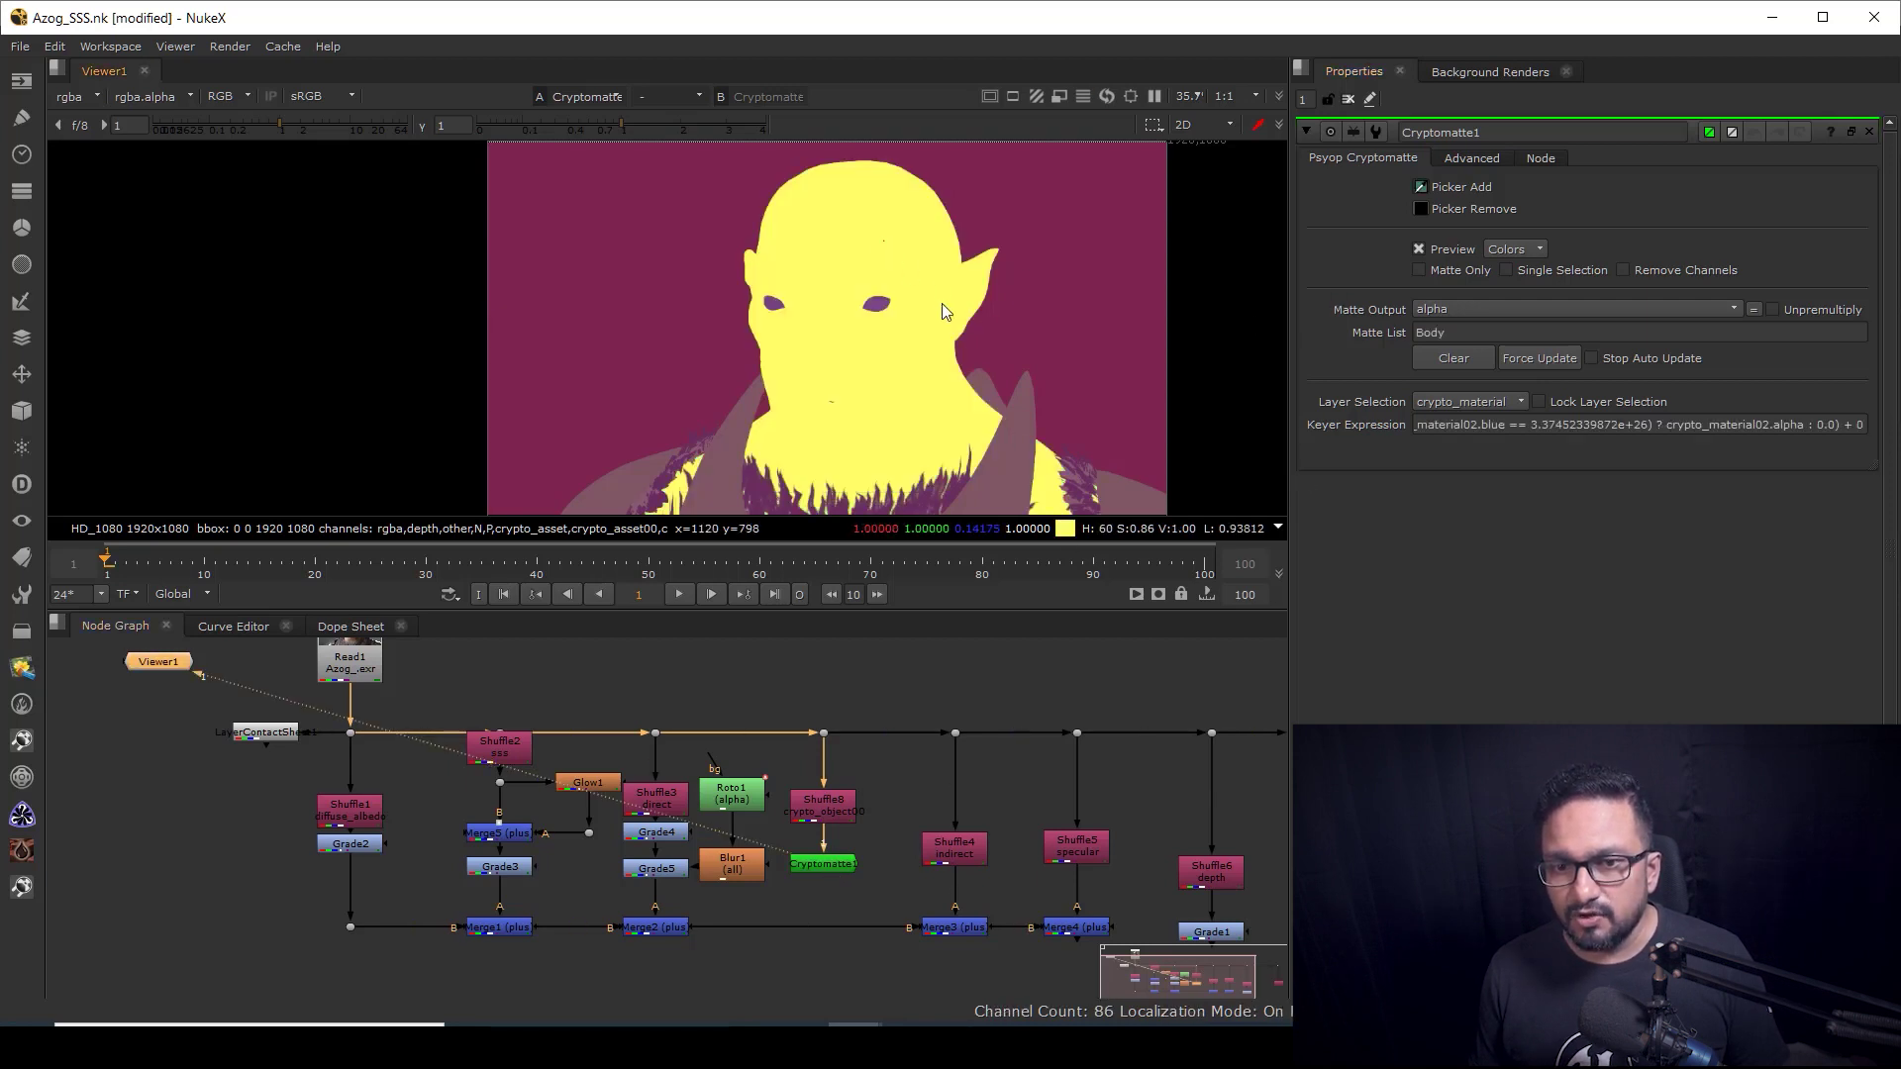
scroll(942, 303, down, 3)
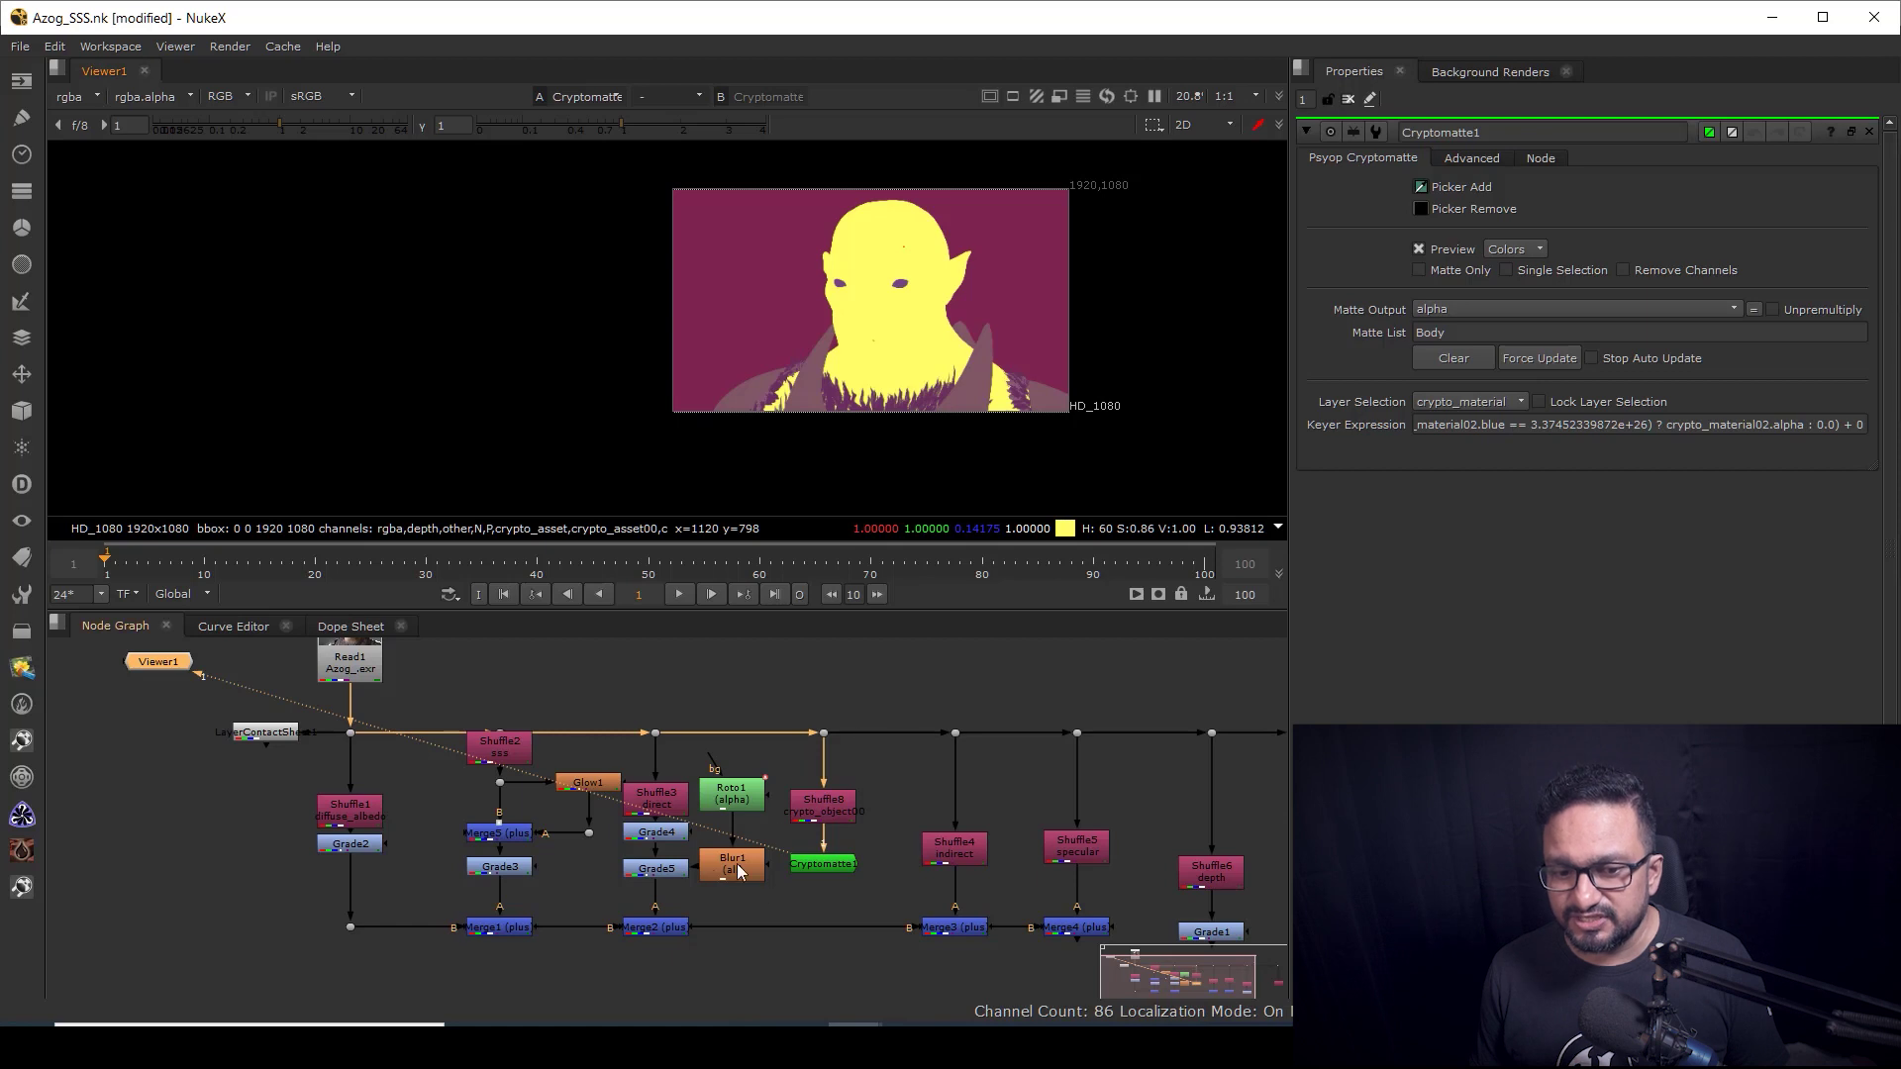
Step: Feed Blur1 from Cryptomatte1 instead of Roto1, then view the Grade5 output and inspect the masked head closely
scroll(738, 872, up, 3)
drag(741, 800, 721, 745)
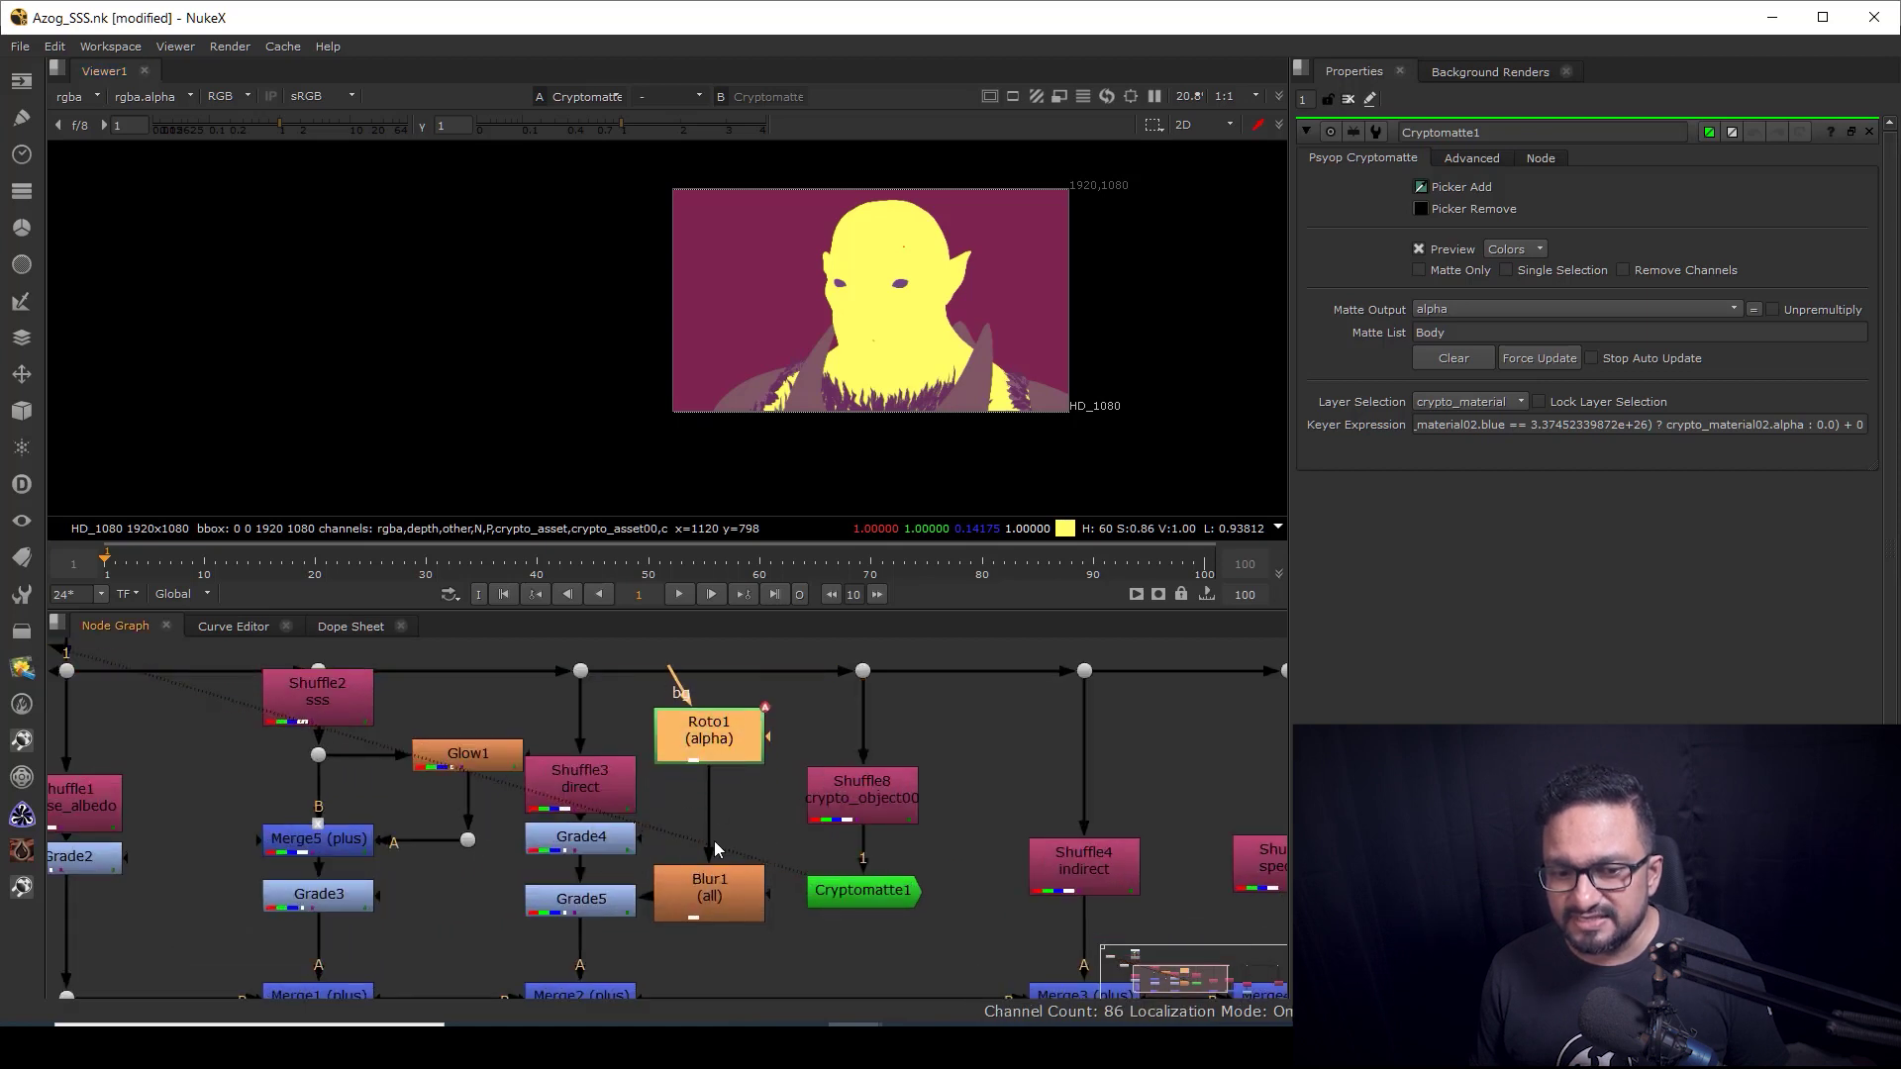
drag(768, 891, 726, 897)
click(594, 899)
key(1)
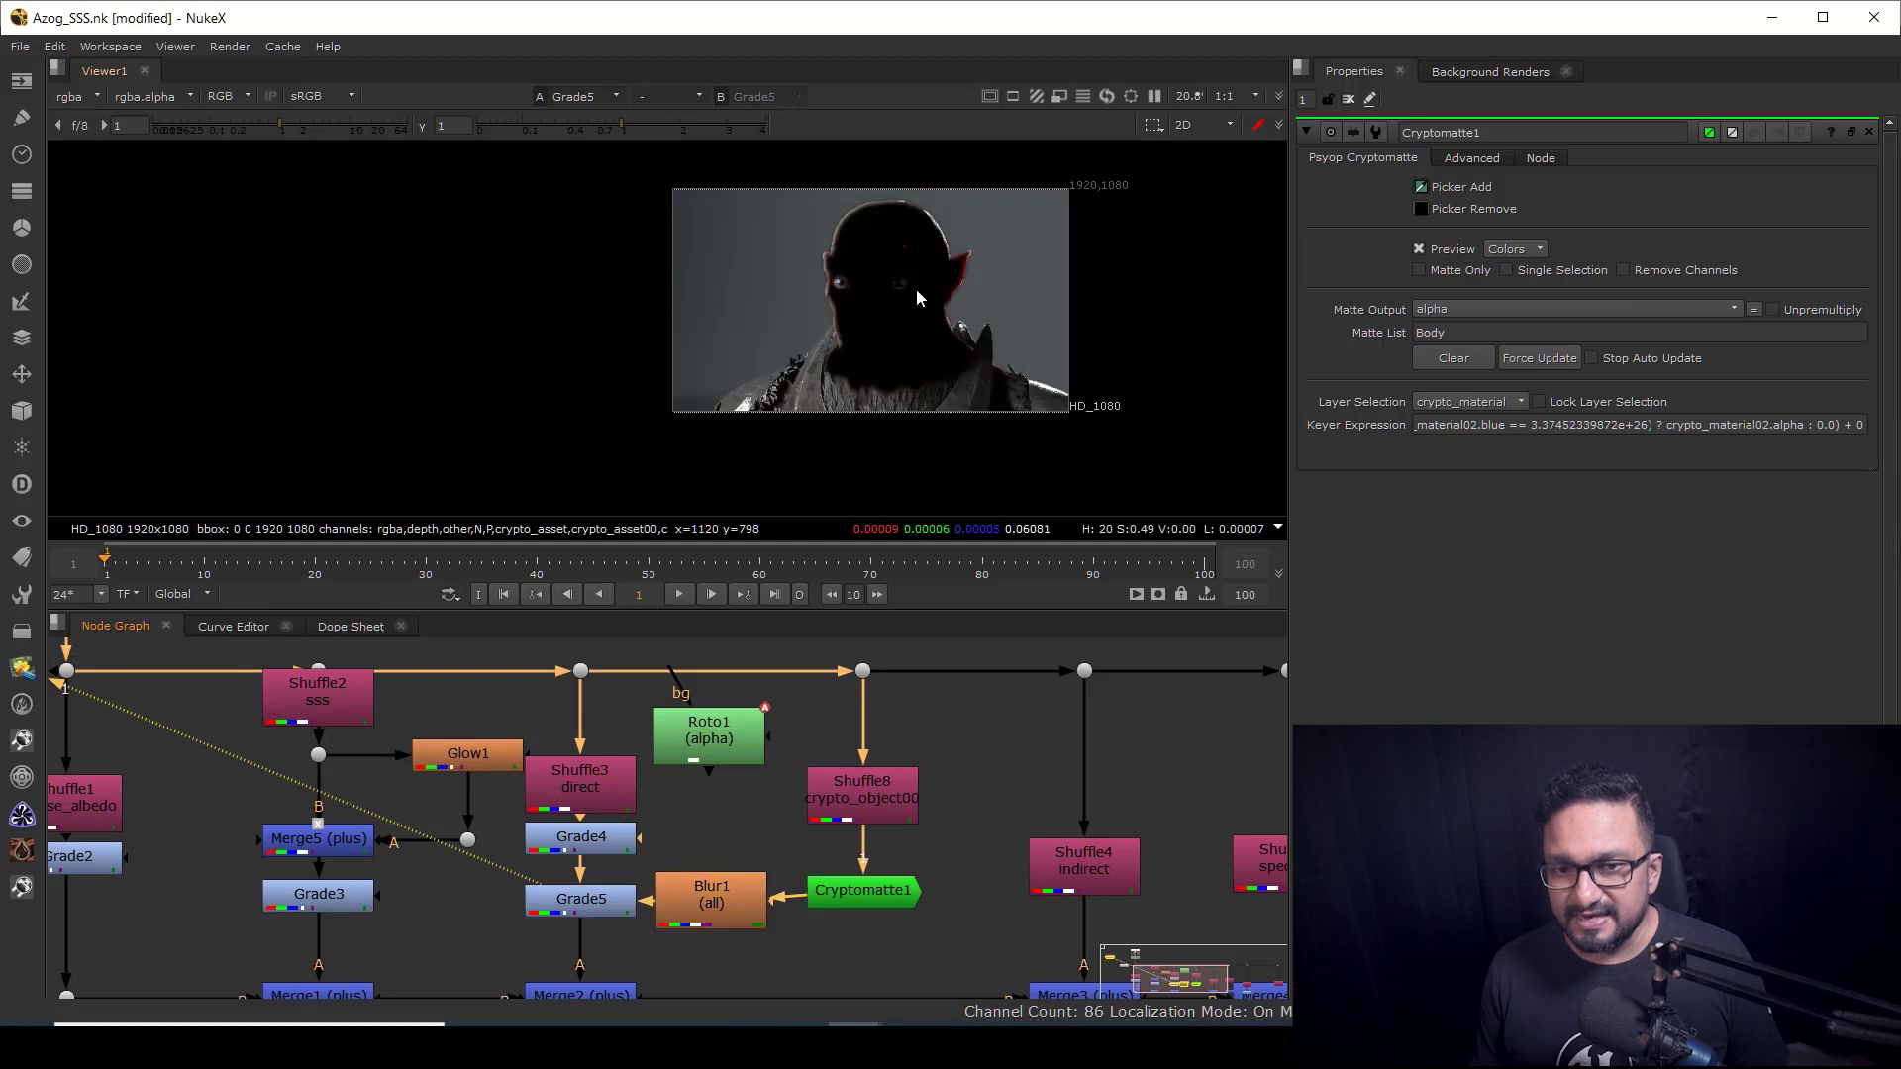
scroll(936, 228, up, 5)
middle_drag(921, 222, 940, 293)
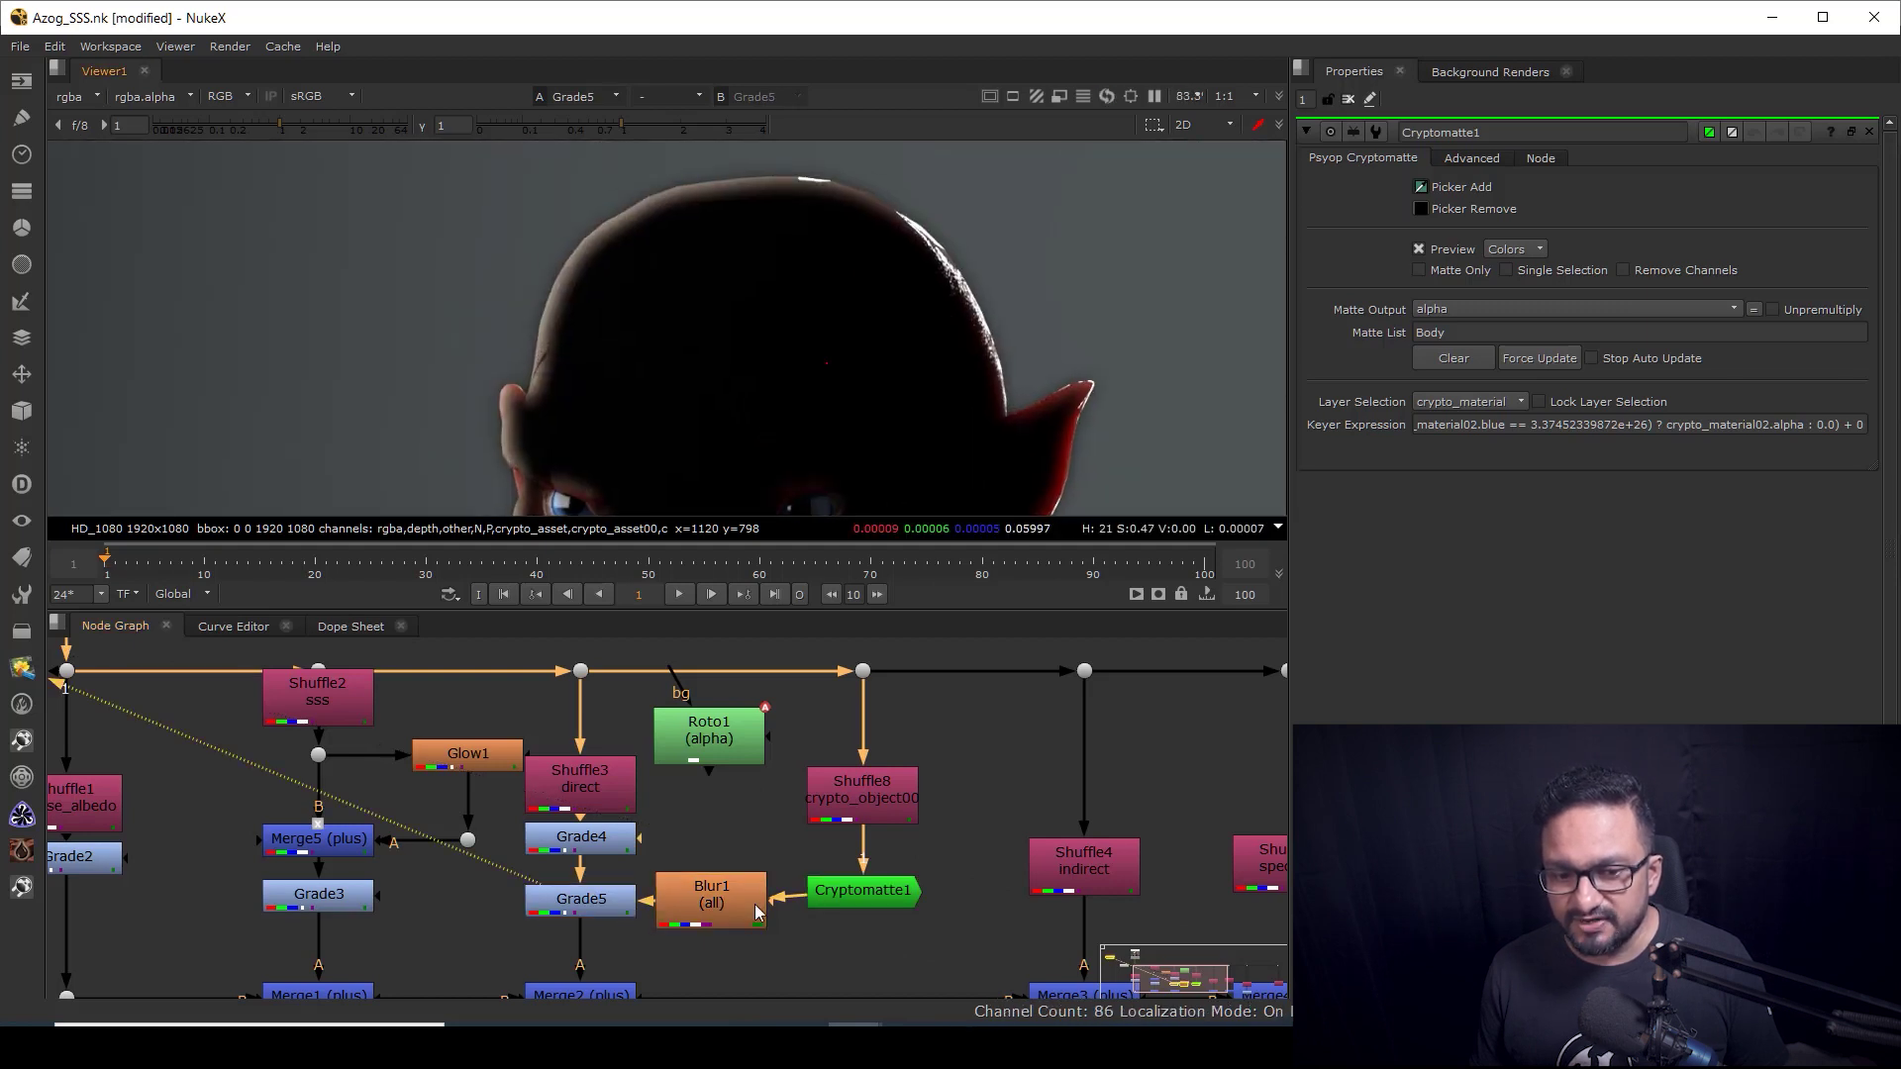
Step: Disable Blur1 on the Cryptomatte mask and raise Grade5's gain to soften the darkening of the direct pass
click(847, 903)
drag(749, 878, 754, 879)
key(d)
click(584, 901)
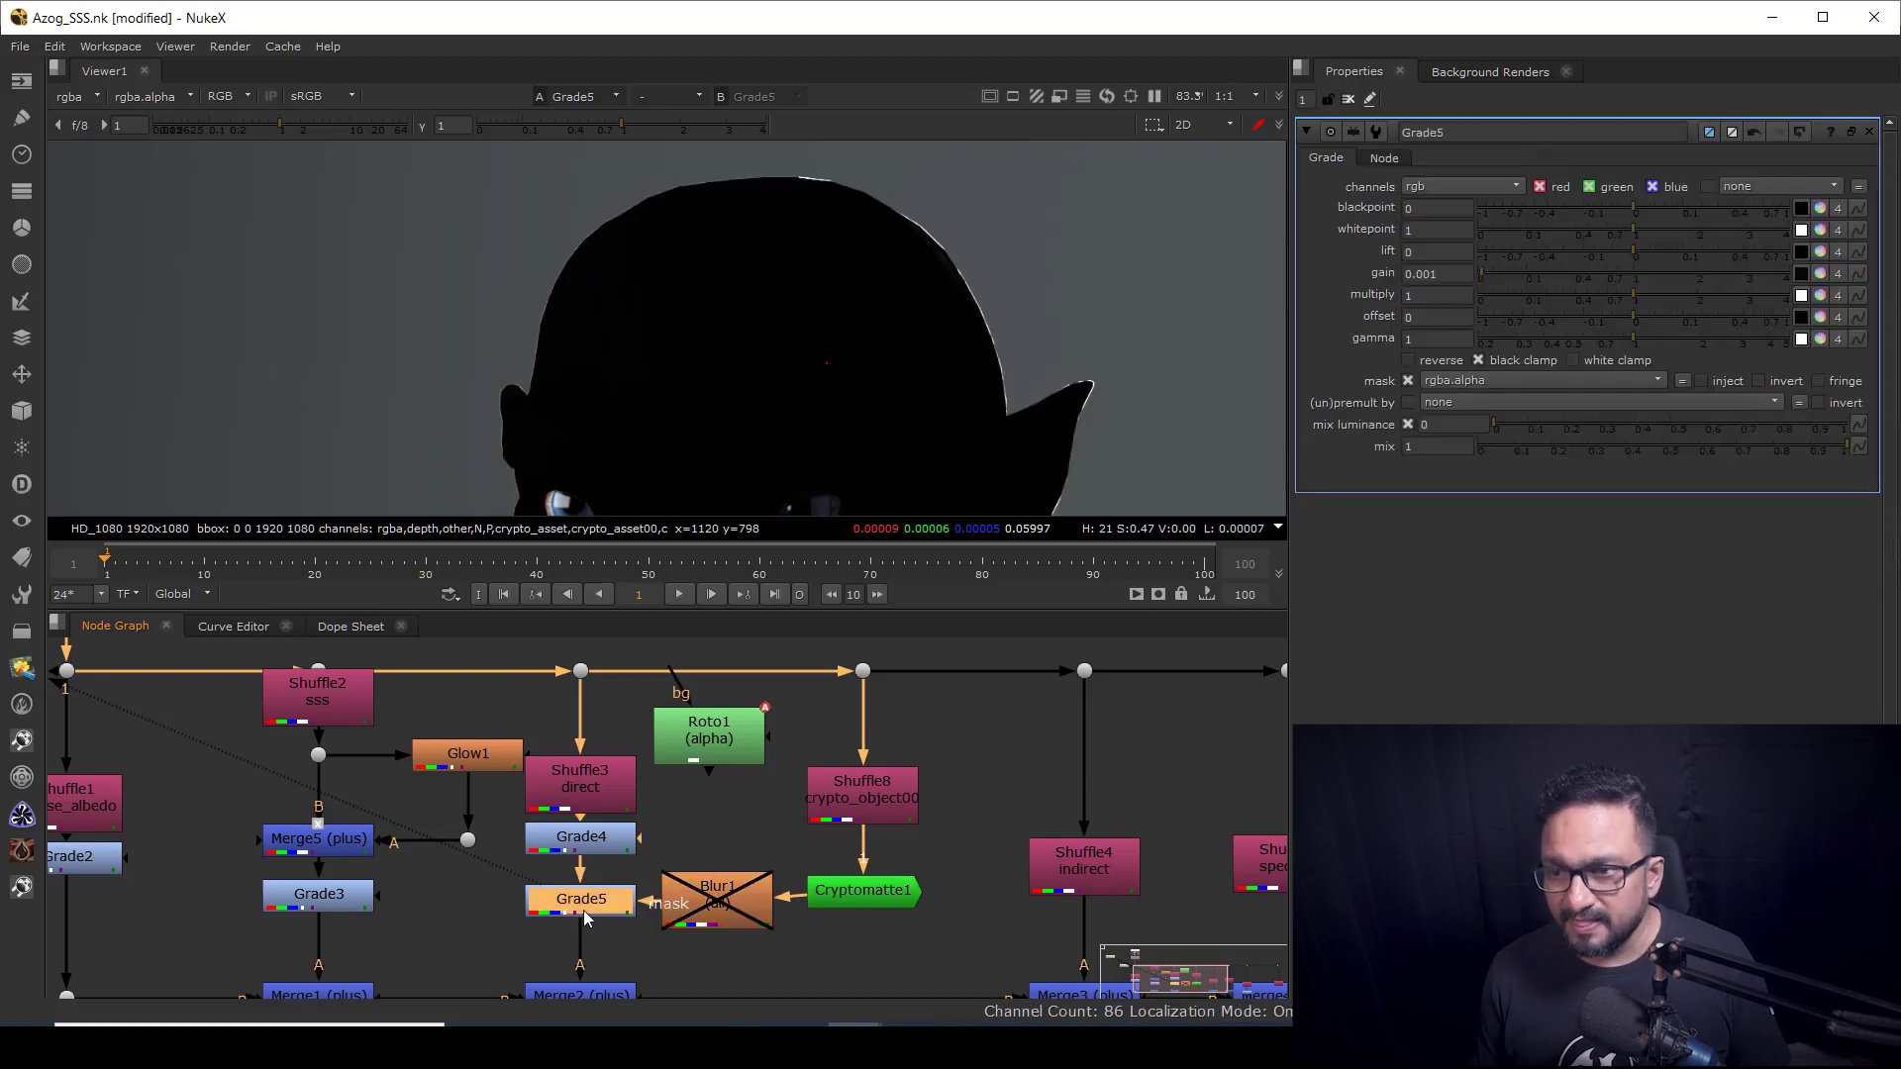
drag(1482, 273, 1562, 277)
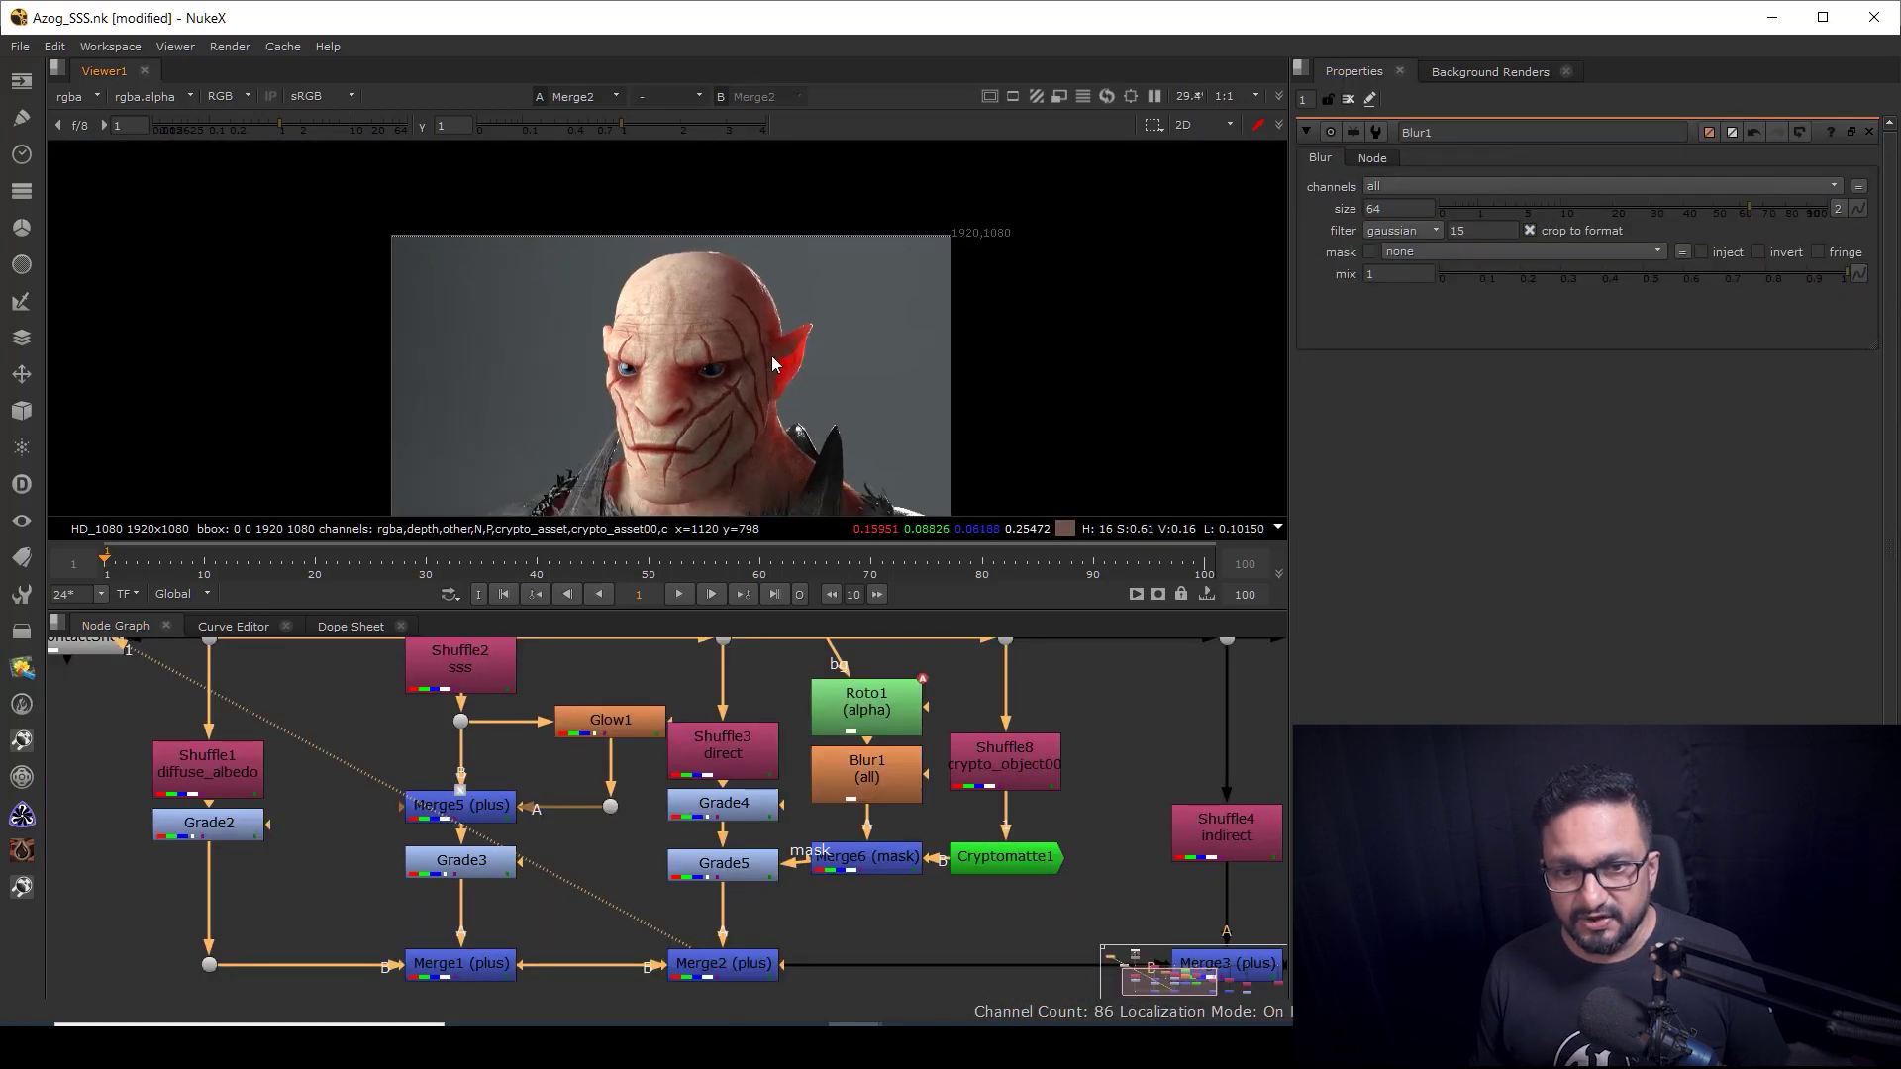
Step: Toggle Grade5 off and on to compare the rim highlights in the Merge2 output
click(726, 865)
key(d)
key(d)
scroll(848, 852, down, 4)
middle_drag(976, 930, 793, 857)
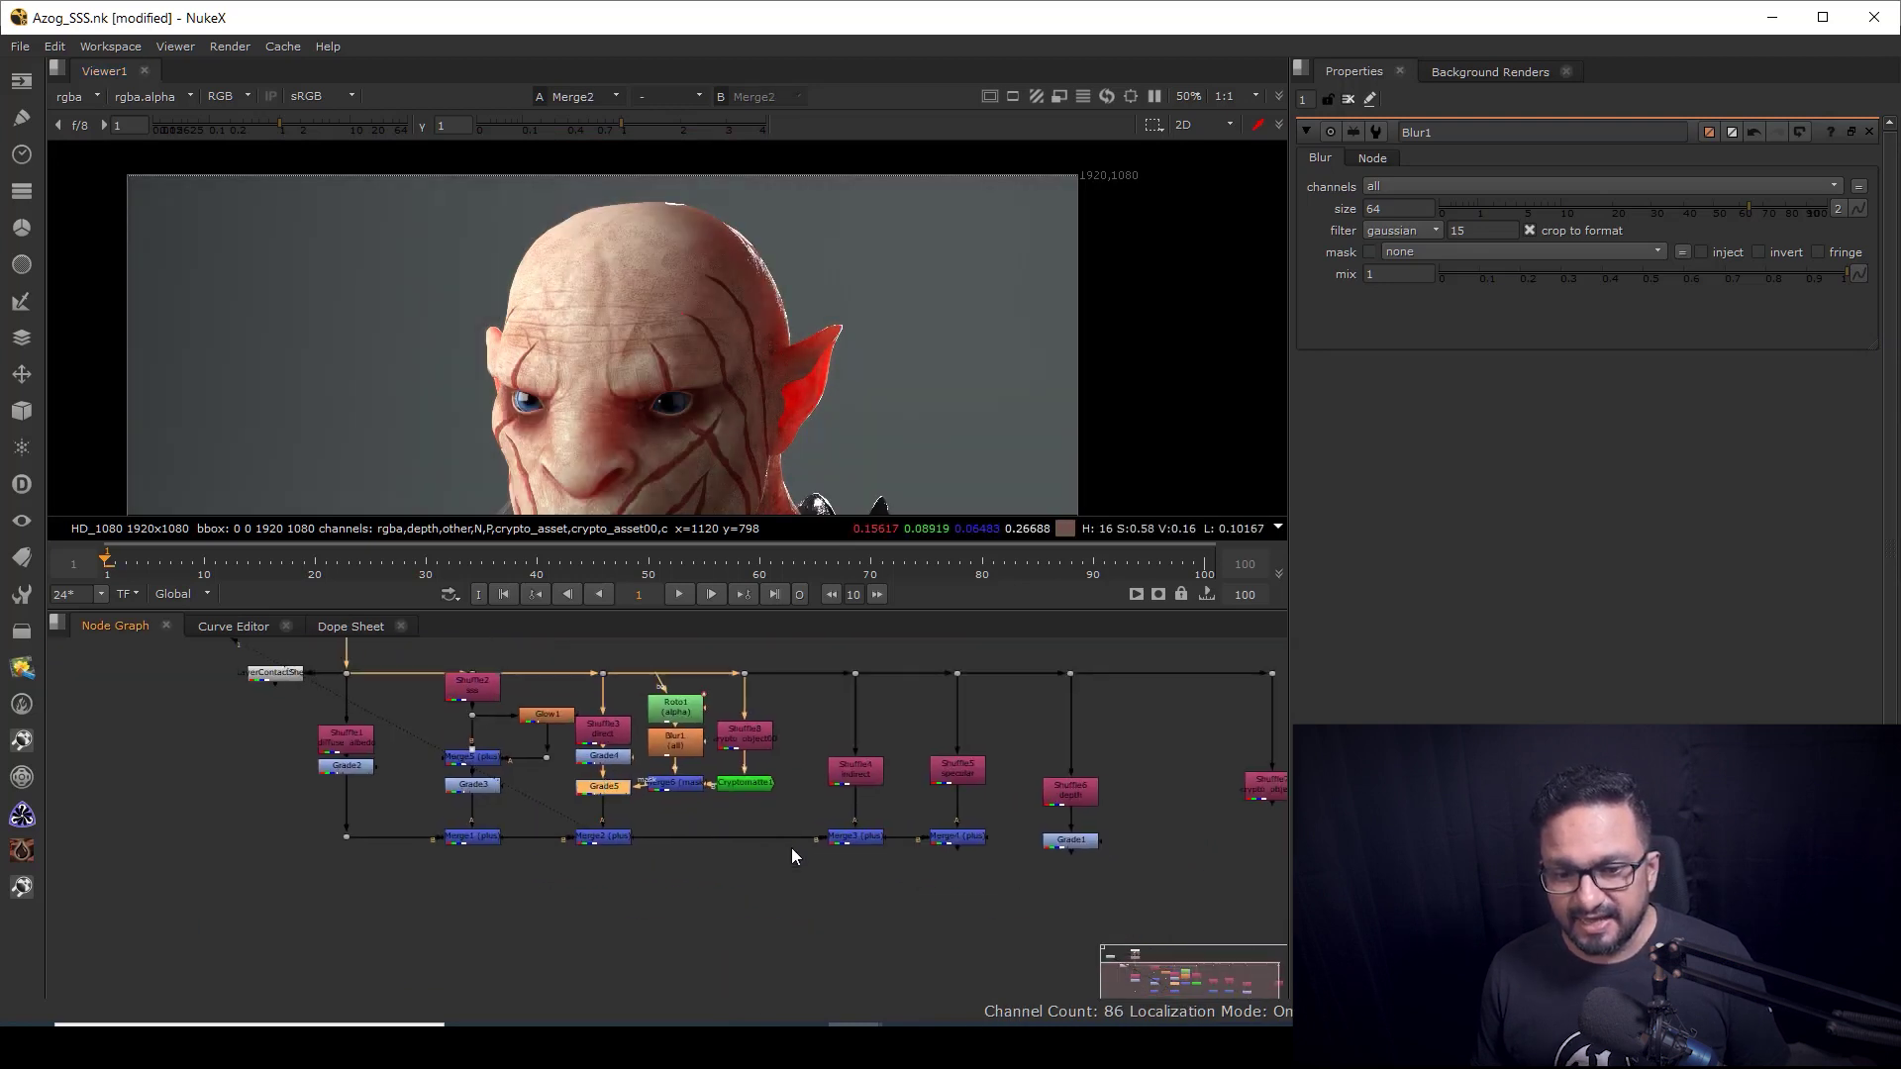
Step: View the Shuffle4 indirect pass, followed by the complete Merge3 output
scroll(800, 852, up, 3)
click(902, 710)
key(1)
click(886, 849)
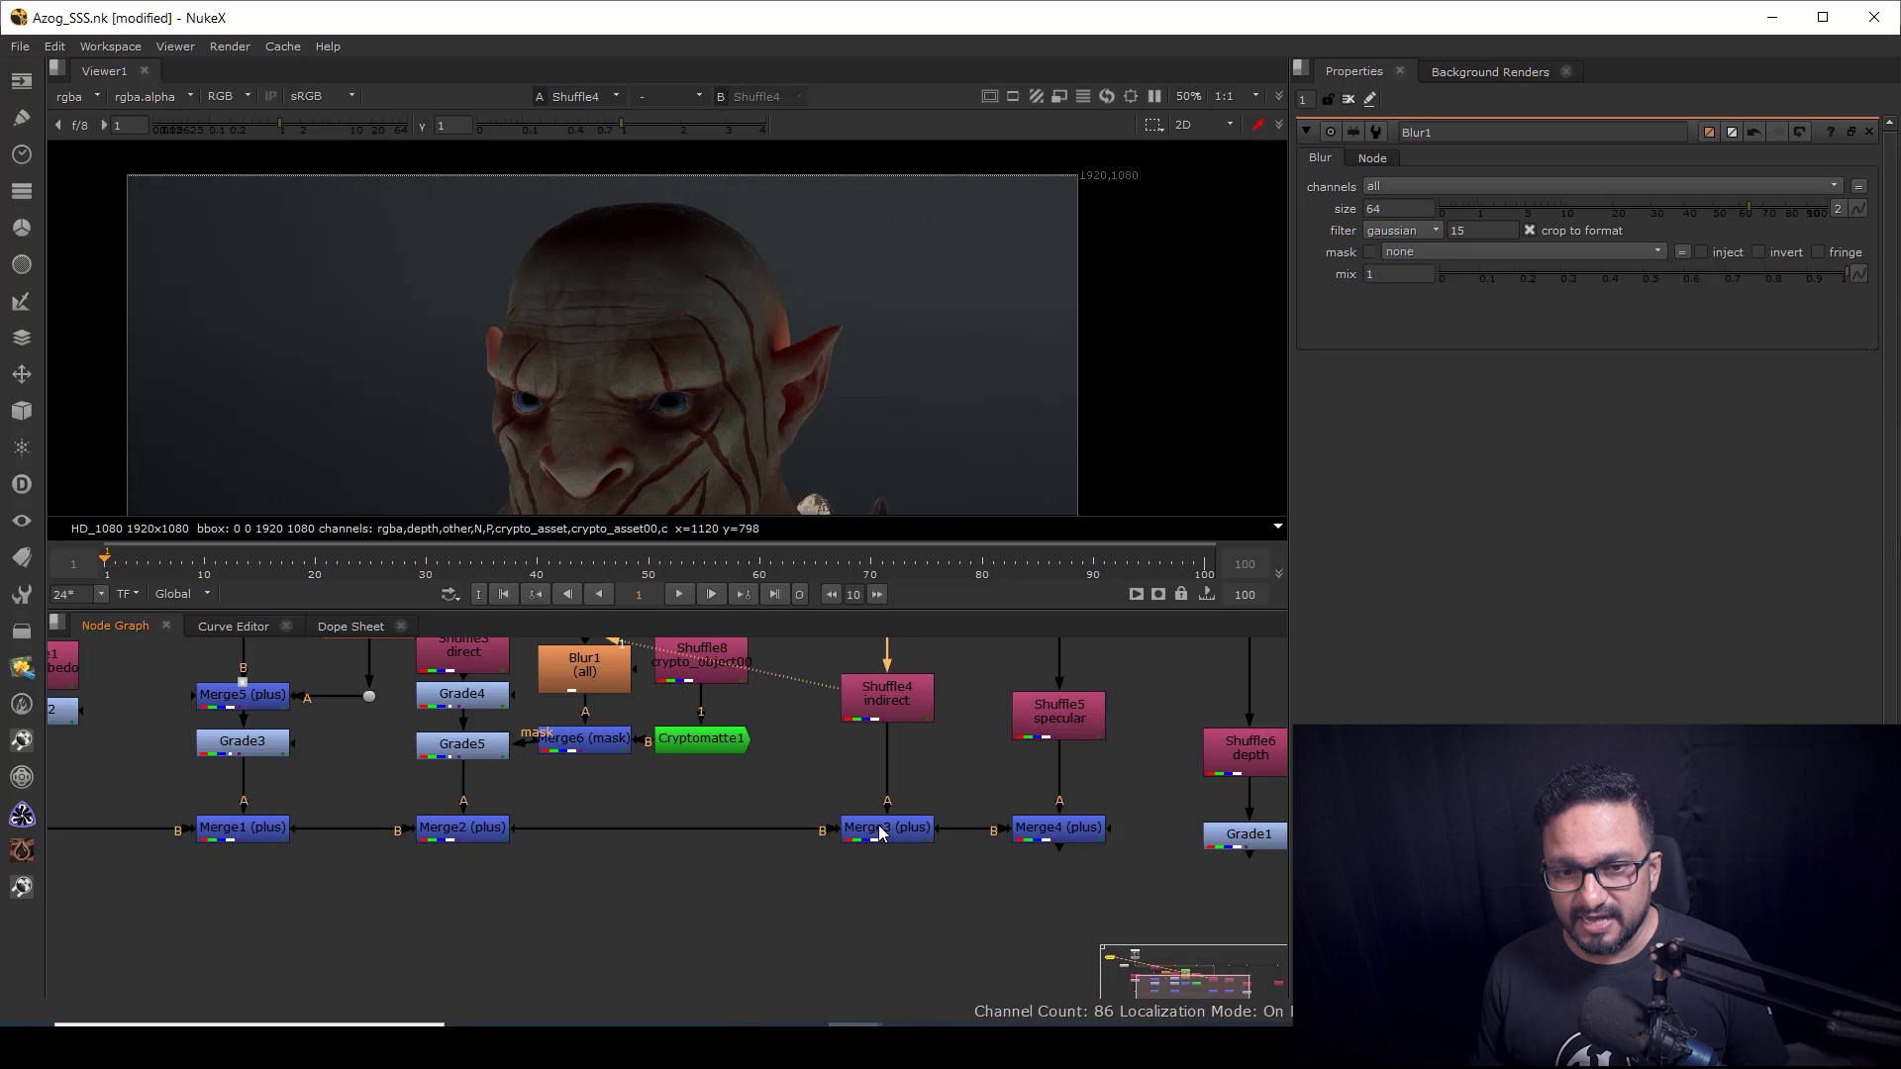
click(881, 832)
key(1)
key(f)
Step: Compare the Shuffle5 specular pass with the Merge4 output and inspect the rebuilt orc up close and as a whole
click(1060, 828)
key(1)
click(1057, 877)
middle_drag(1062, 747, 912, 844)
scroll(911, 823, up, 2)
click(928, 822)
key(1)
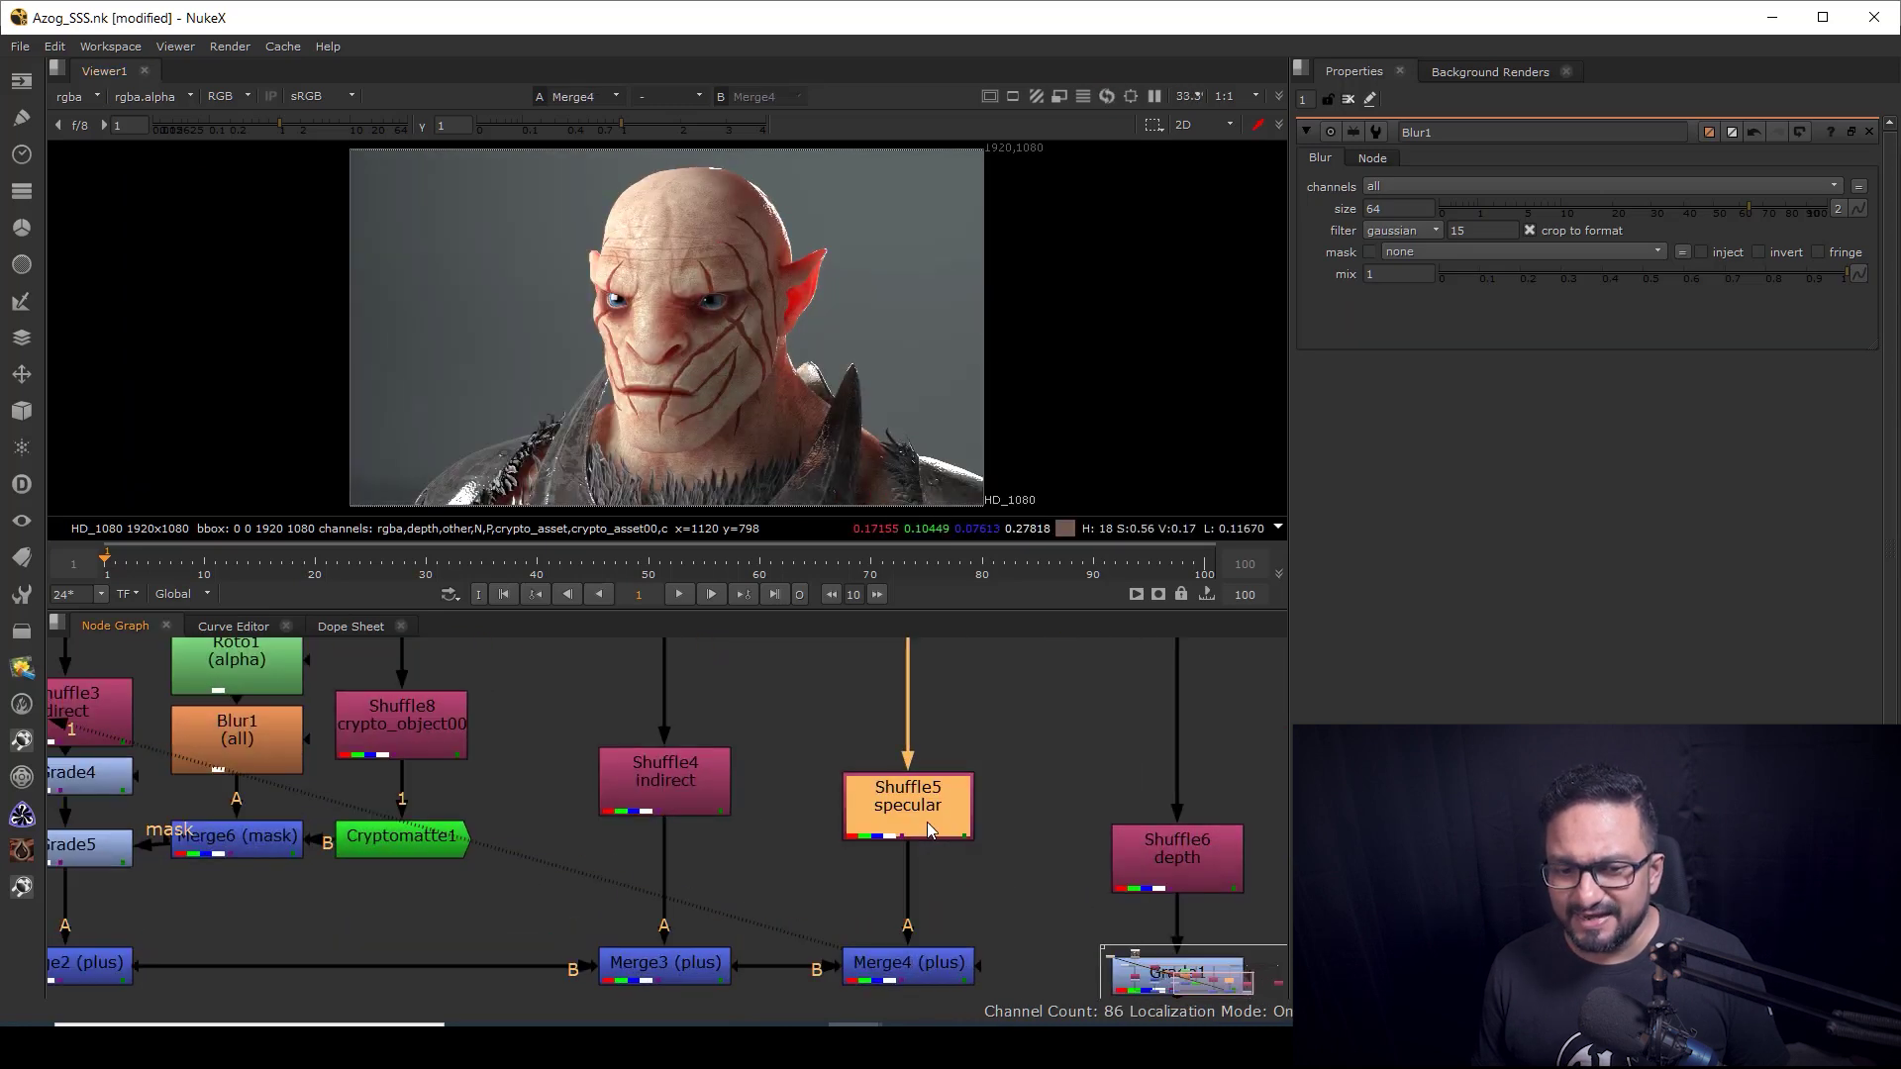
scroll(776, 232, up, 2)
scroll(780, 225, down, 4)
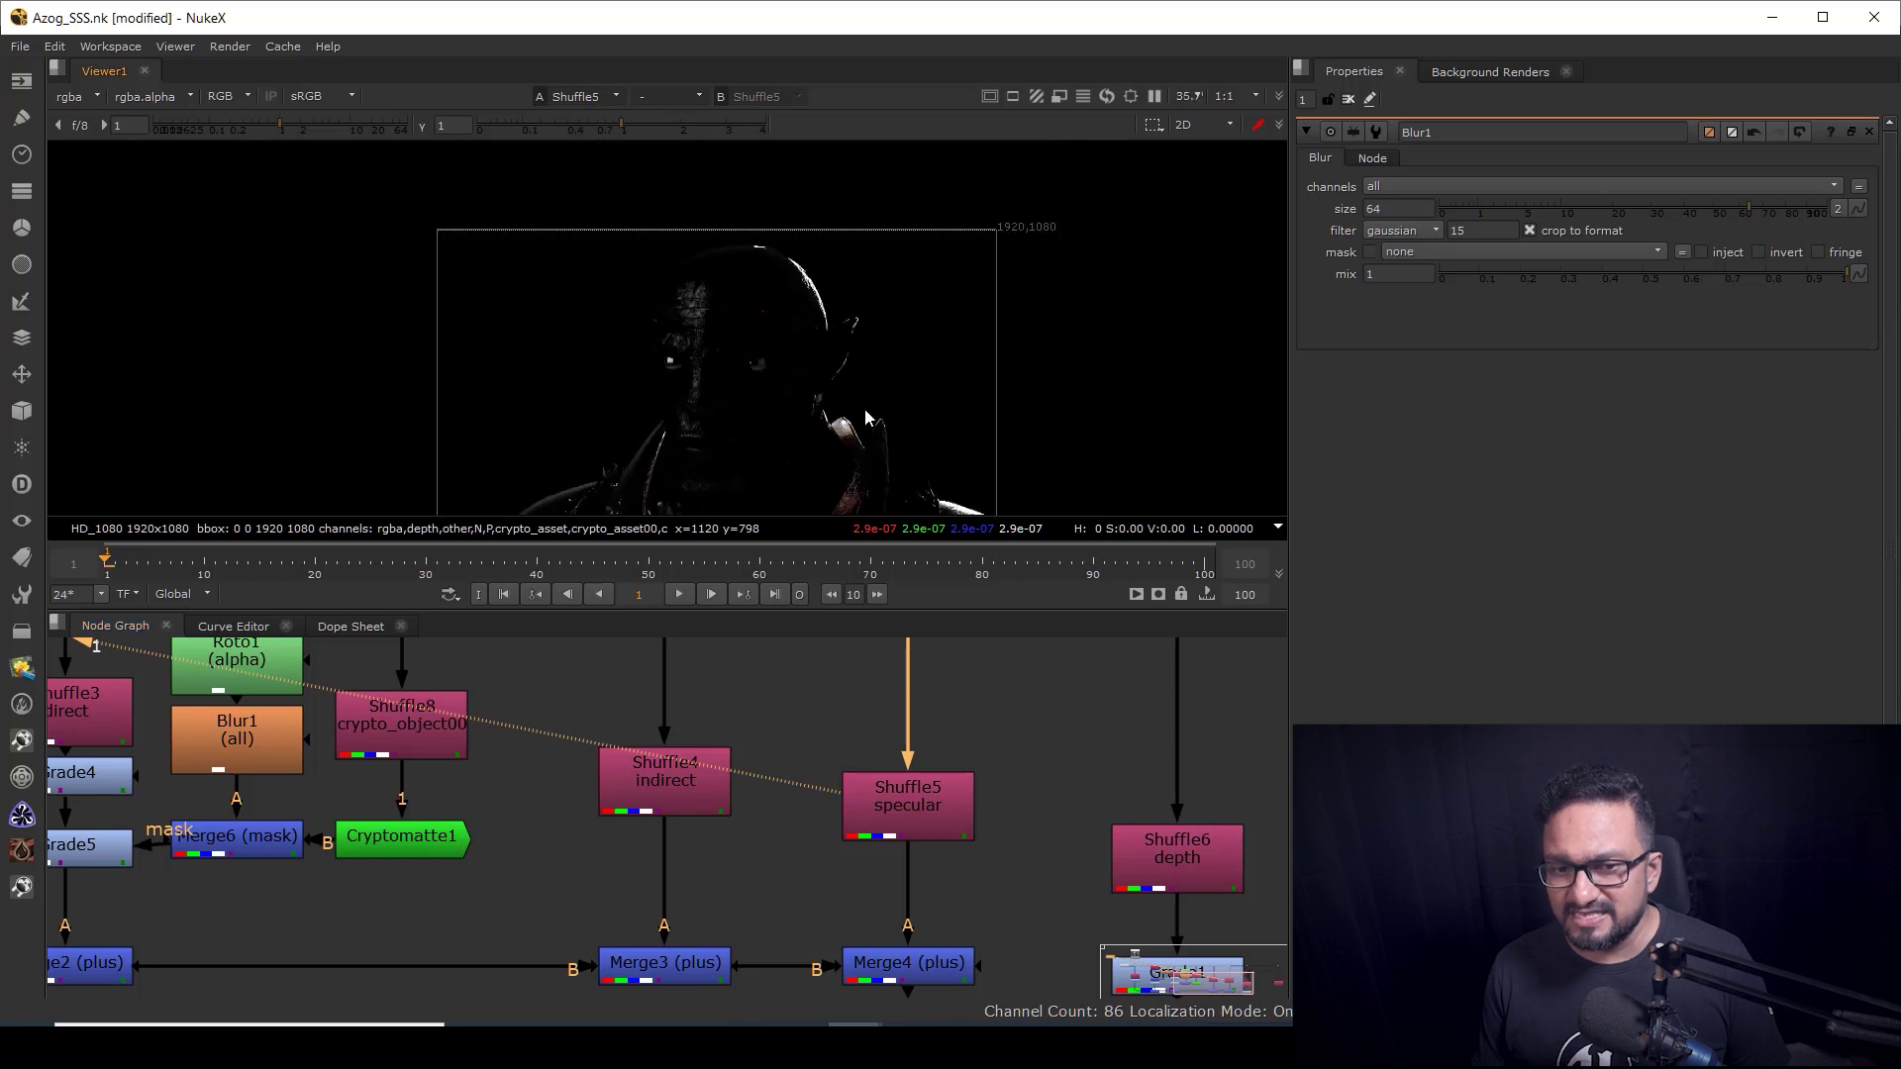
click(913, 975)
key(1)
scroll(990, 822, down, 5)
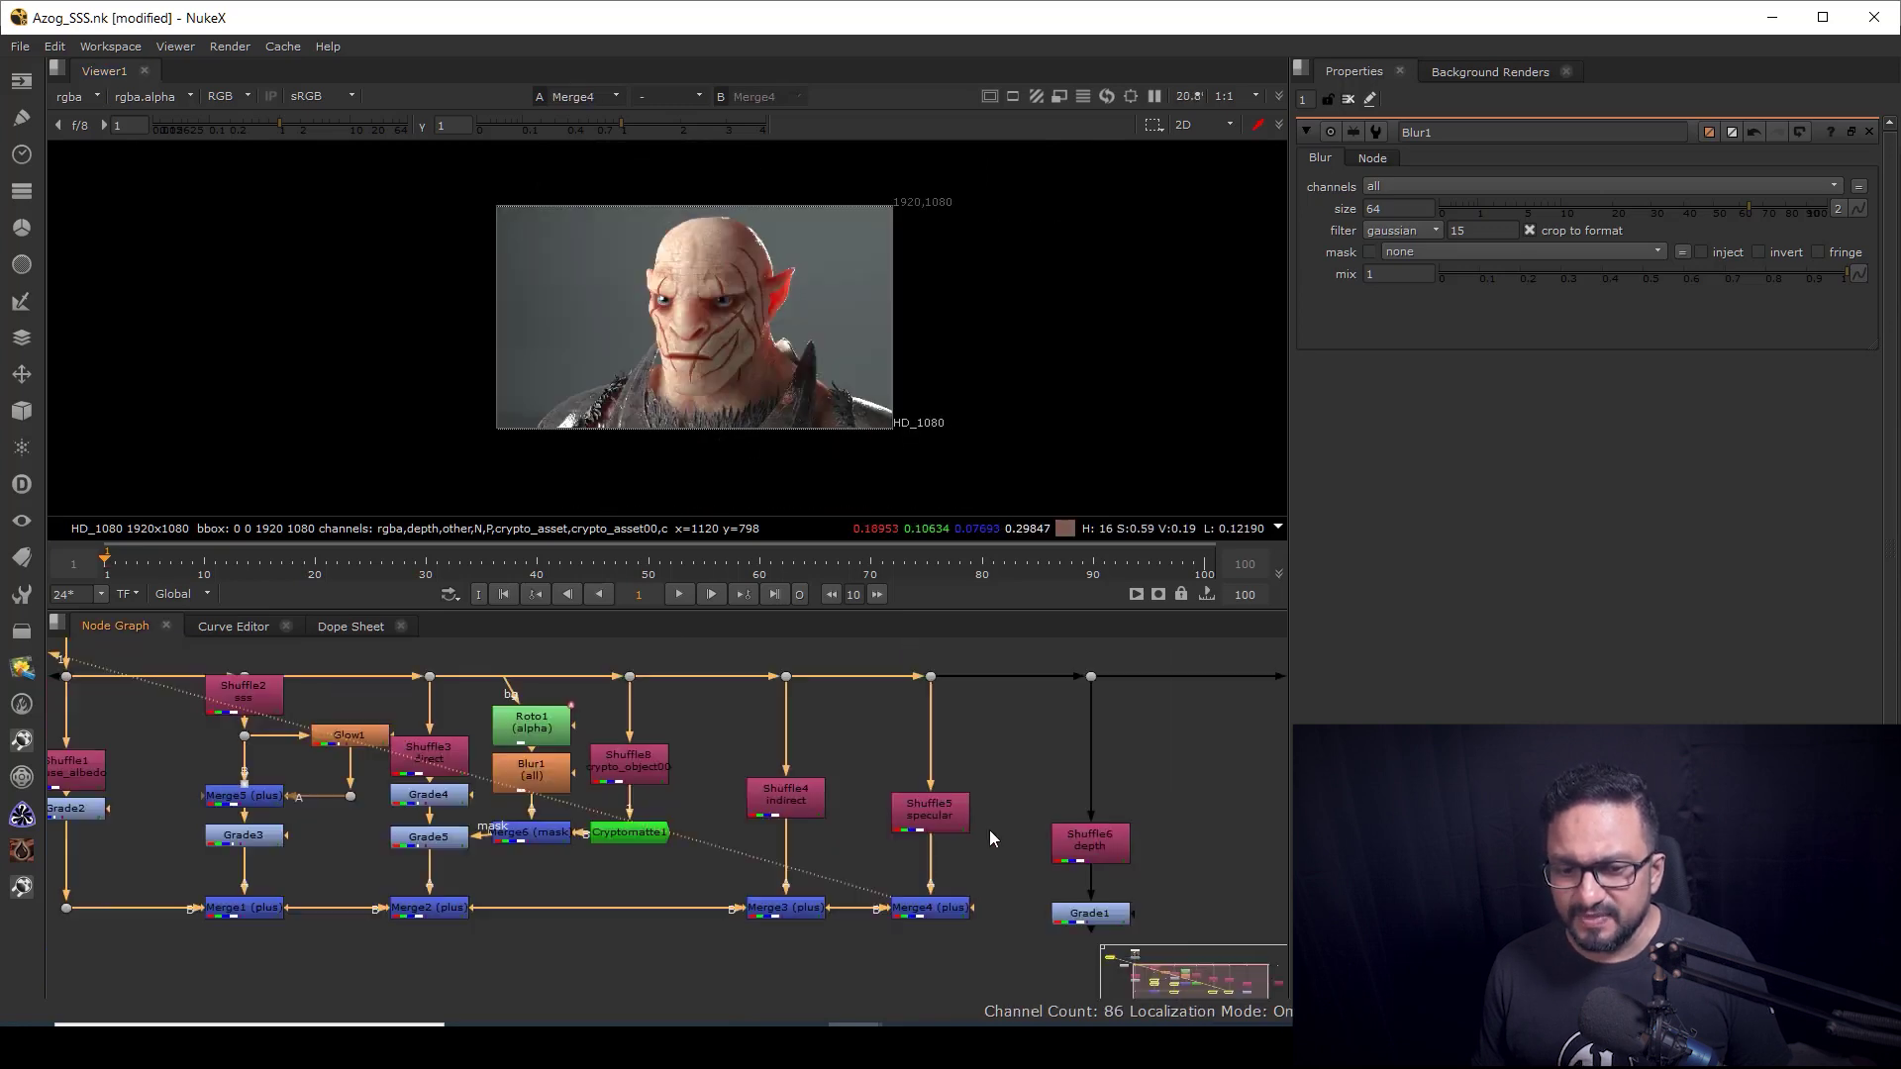
scroll(763, 278, up, 4)
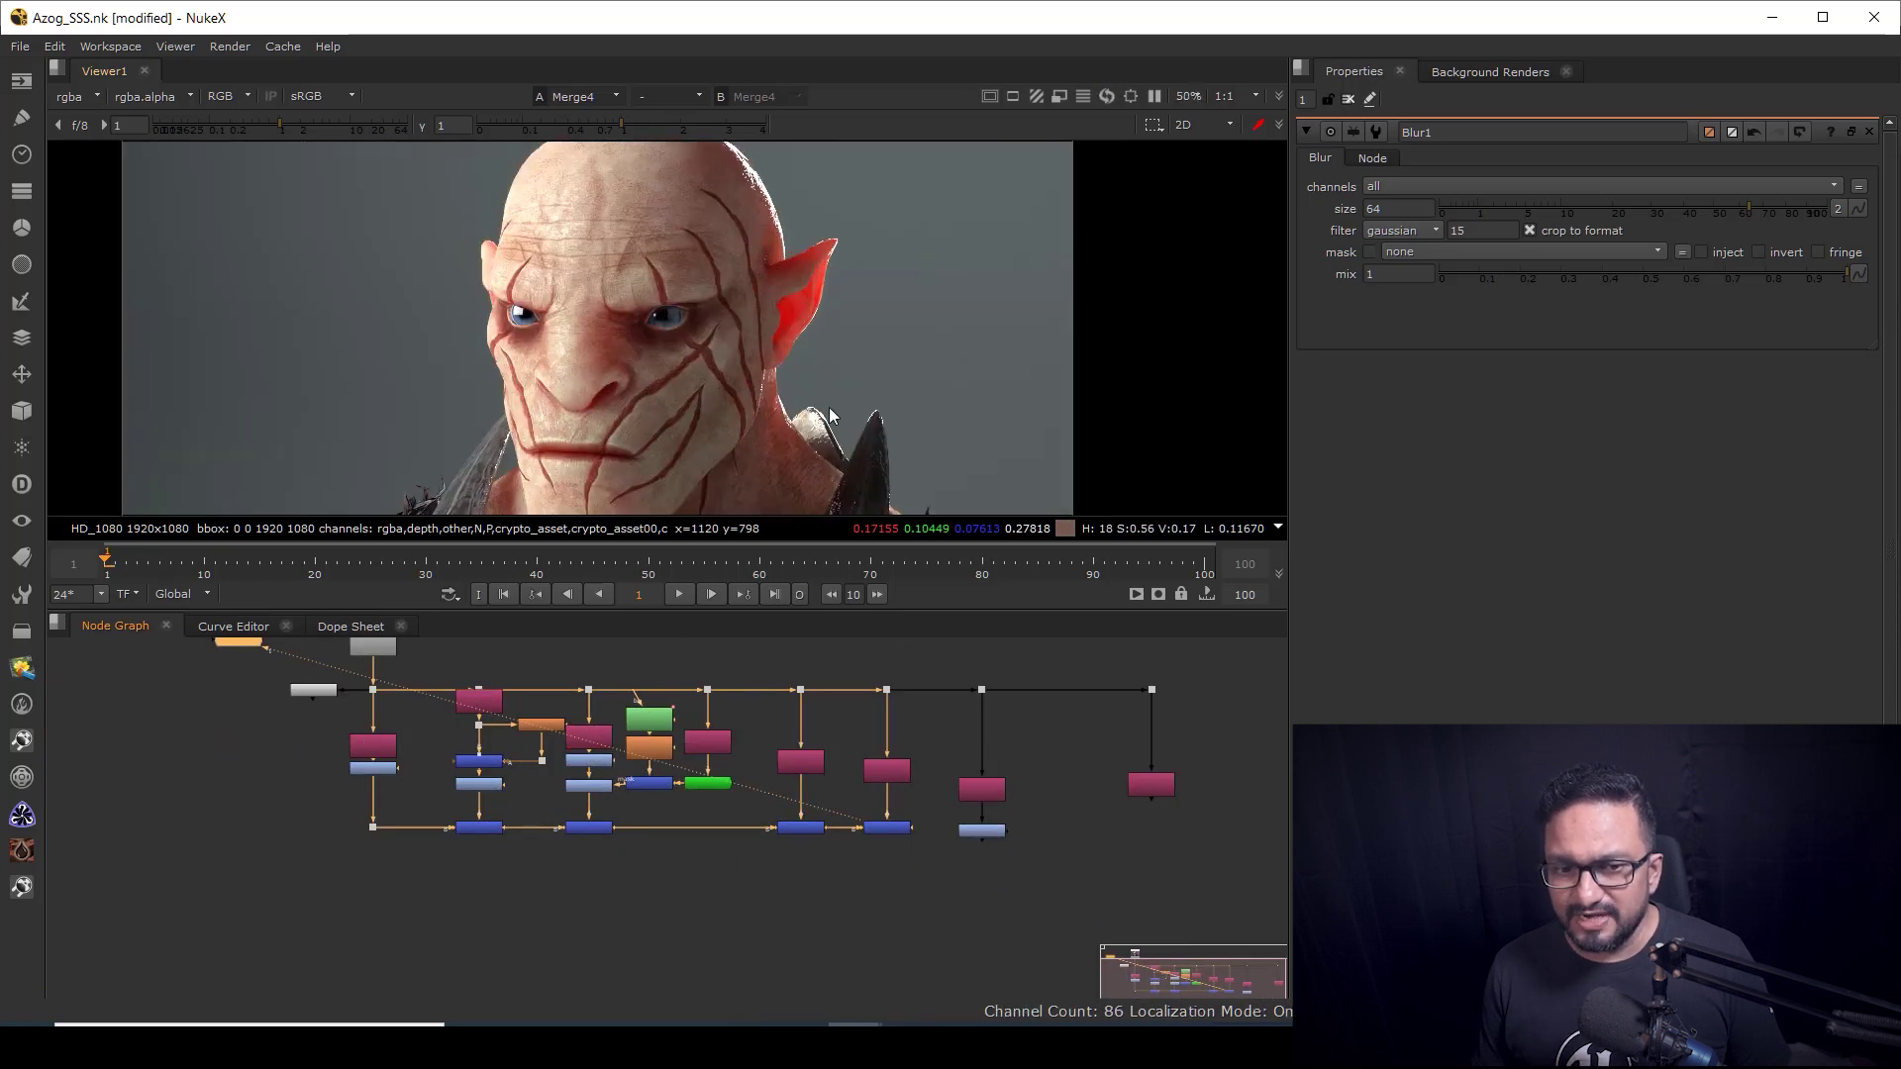
scroll(820, 376, down, 2)
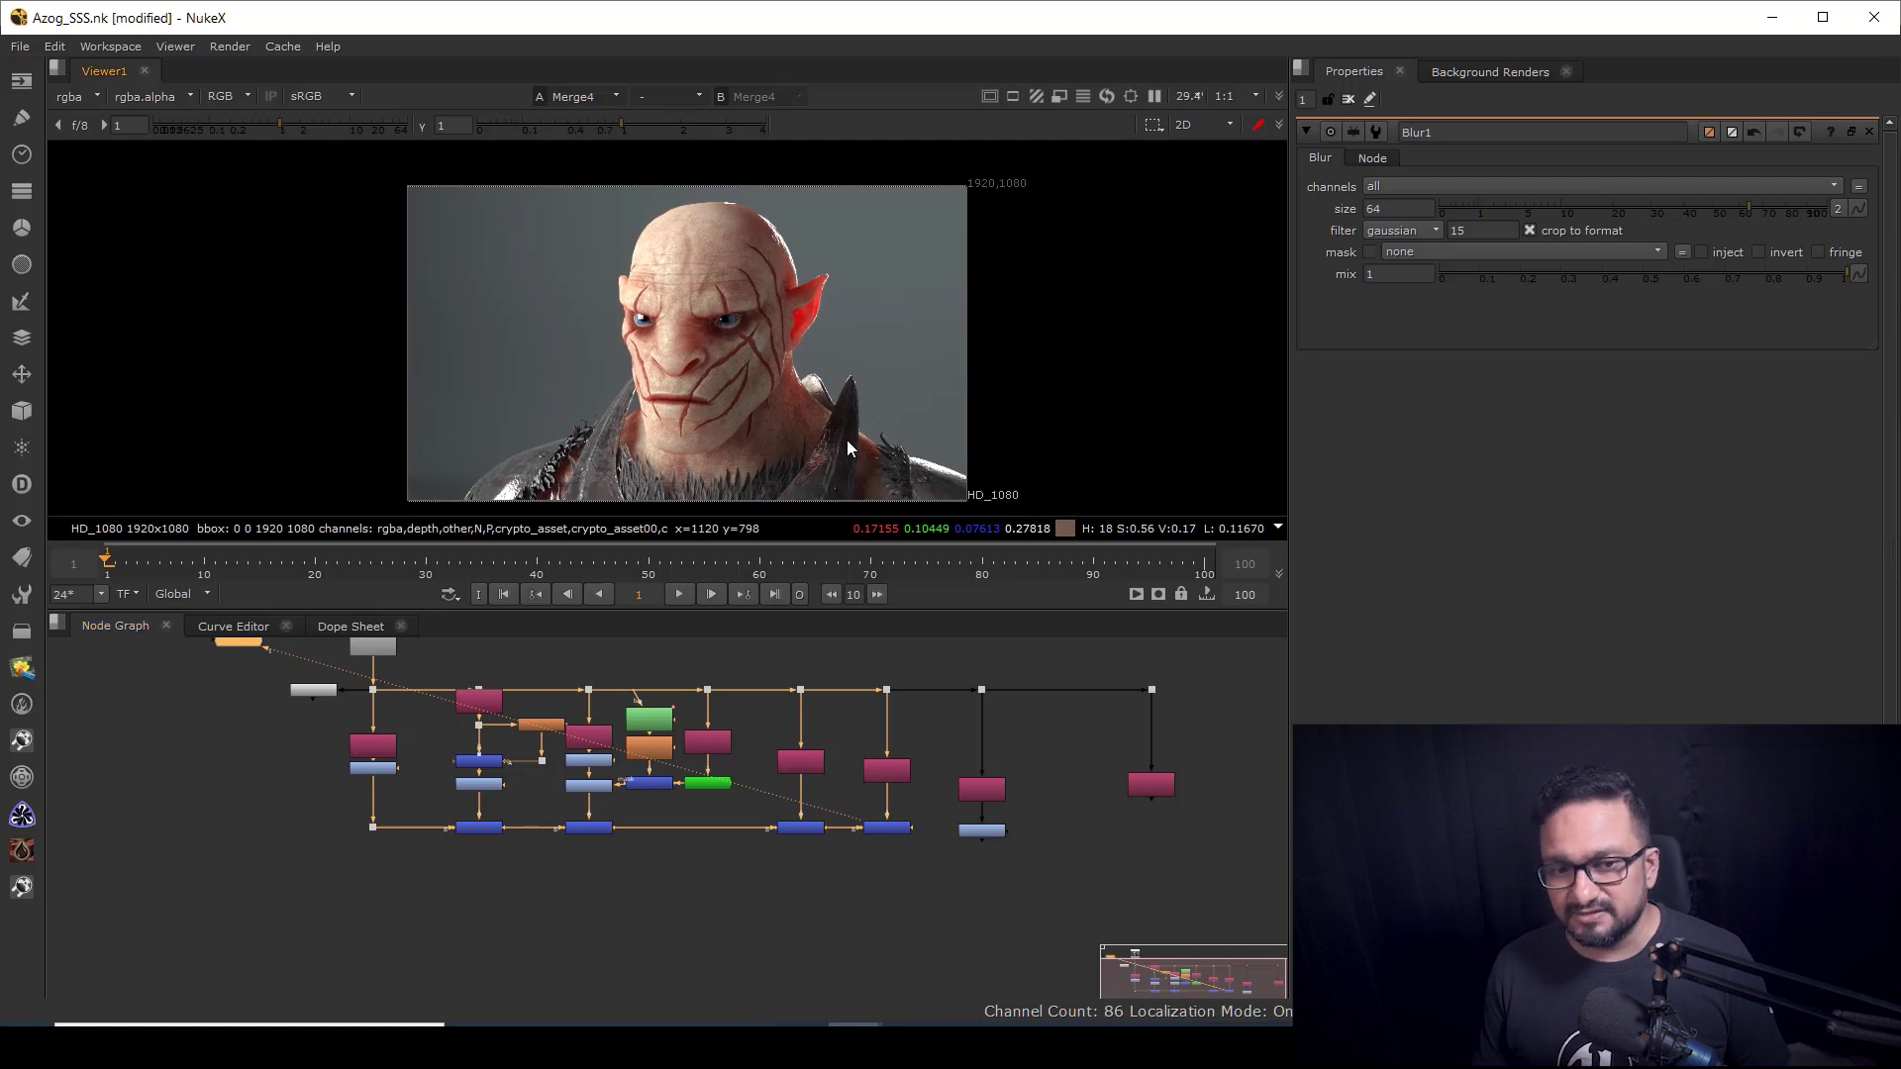
scroll(1047, 761, up, 4)
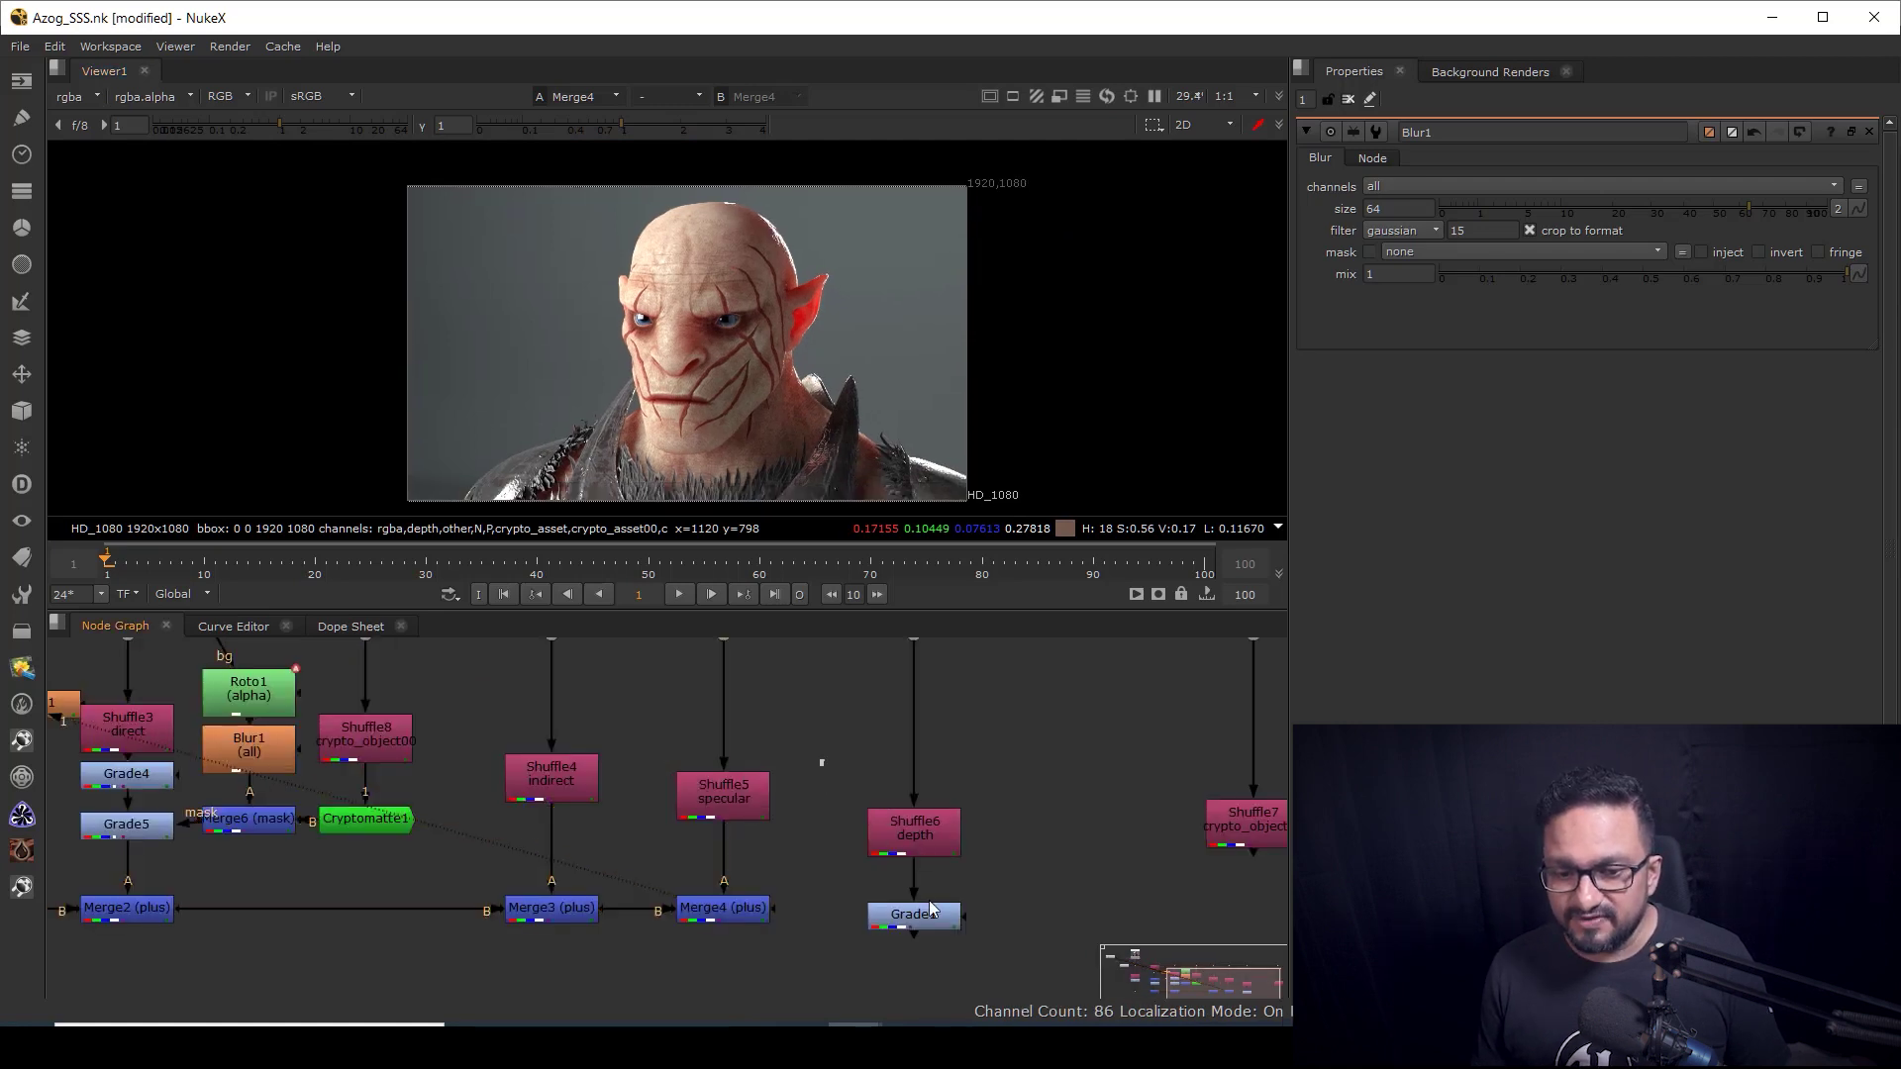
Step: Tidy the node layout by raising the specular Shuffle and the depth nodes and moving the depth branch farther from the specular branch
drag(821, 763, 1020, 996)
drag(931, 840, 929, 733)
middle_drag(809, 769, 874, 852)
scroll(762, 442, up, 2)
middle_drag(764, 451, 807, 426)
drag(797, 878, 799, 827)
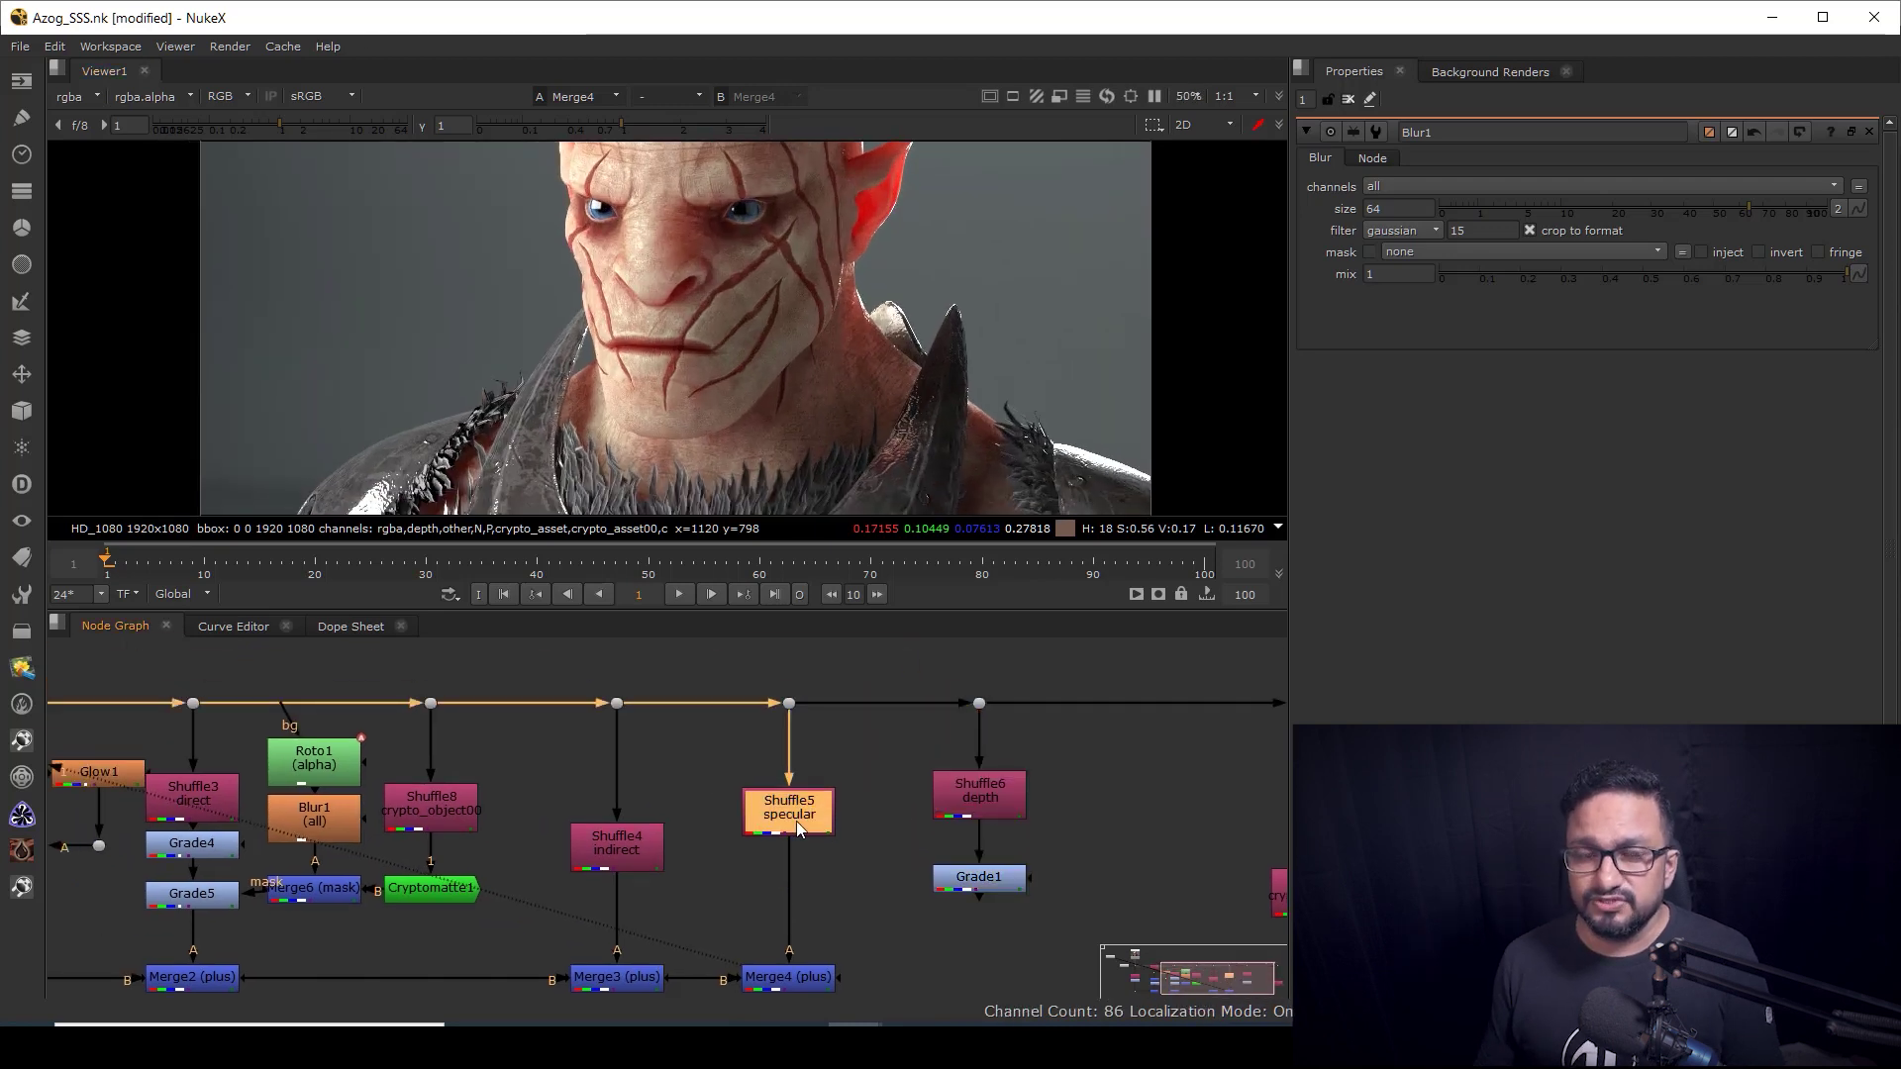
drag(891, 649, 1084, 1005)
drag(986, 798, 1045, 806)
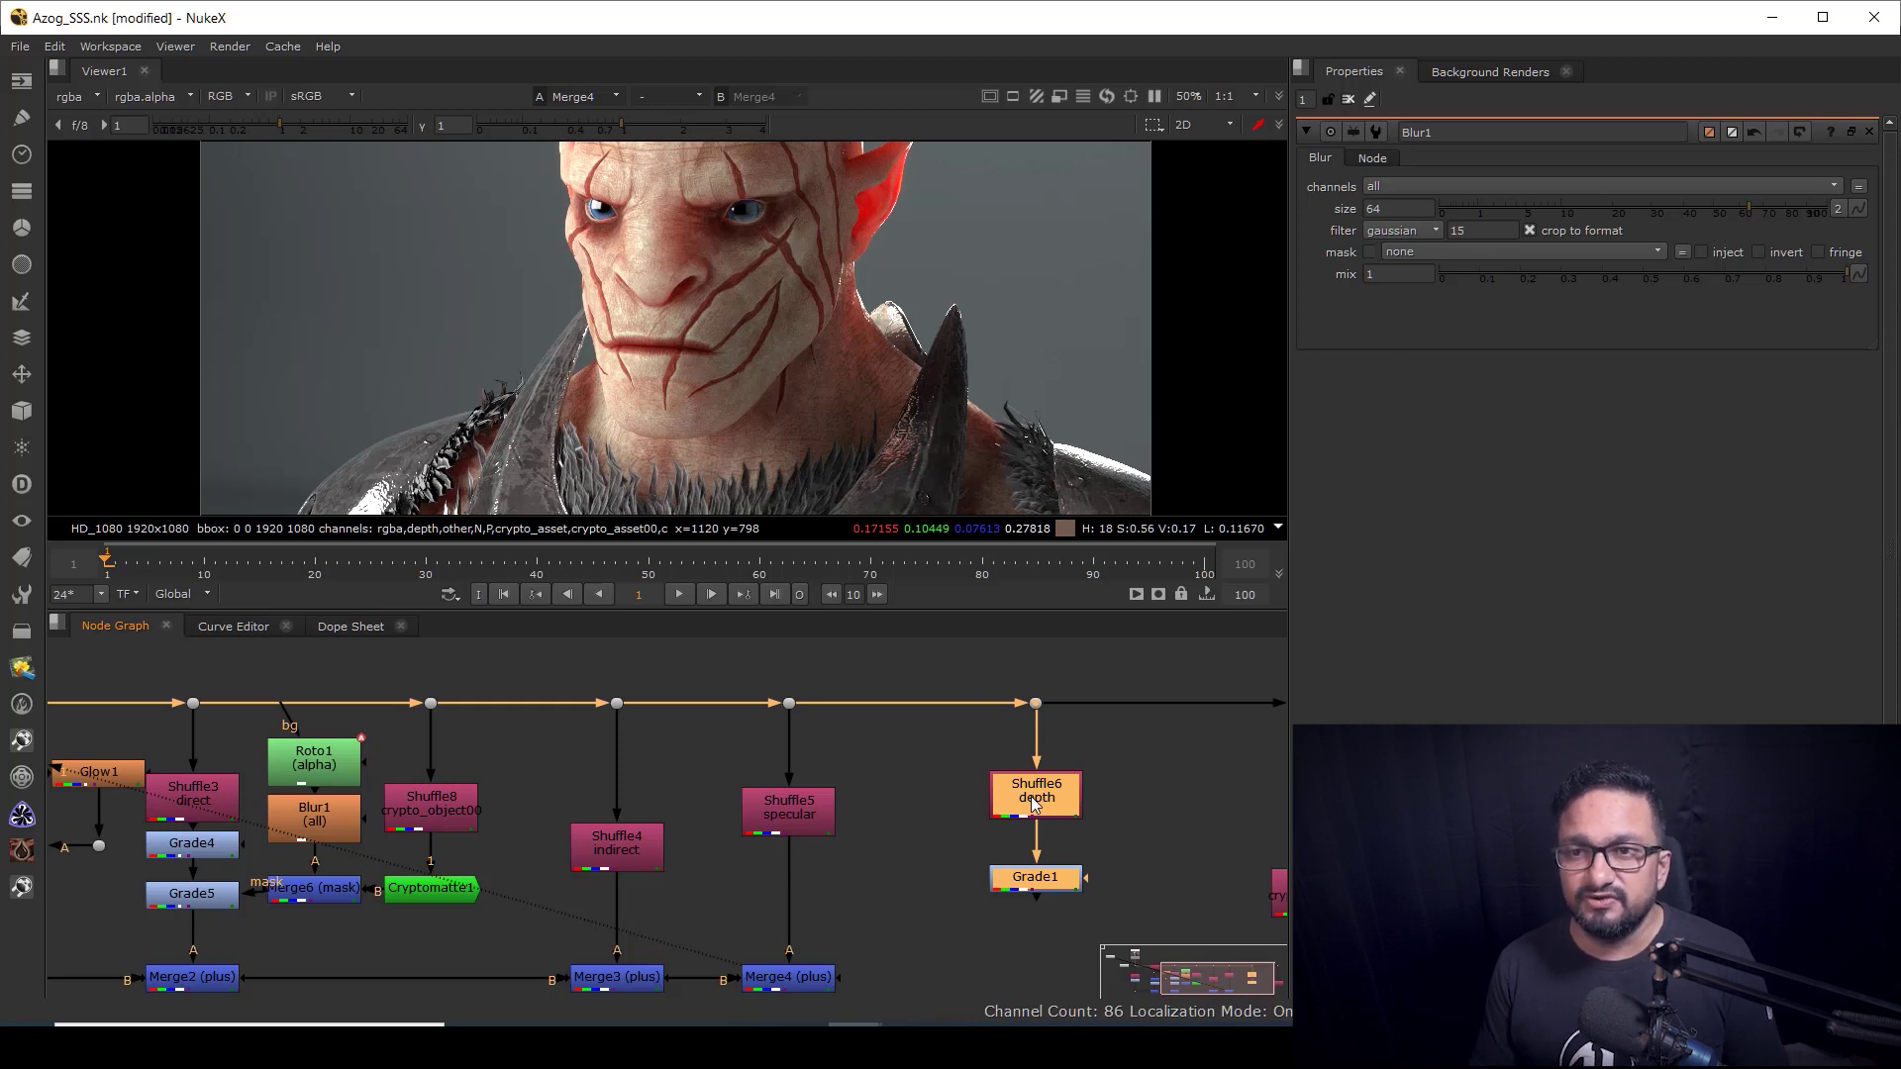
Step: Frame the full Merge4 result, view the Shuffle6 depth pass, and examine its Grade1 output
middle_drag(923, 905, 825, 845)
click(688, 929)
key(f)
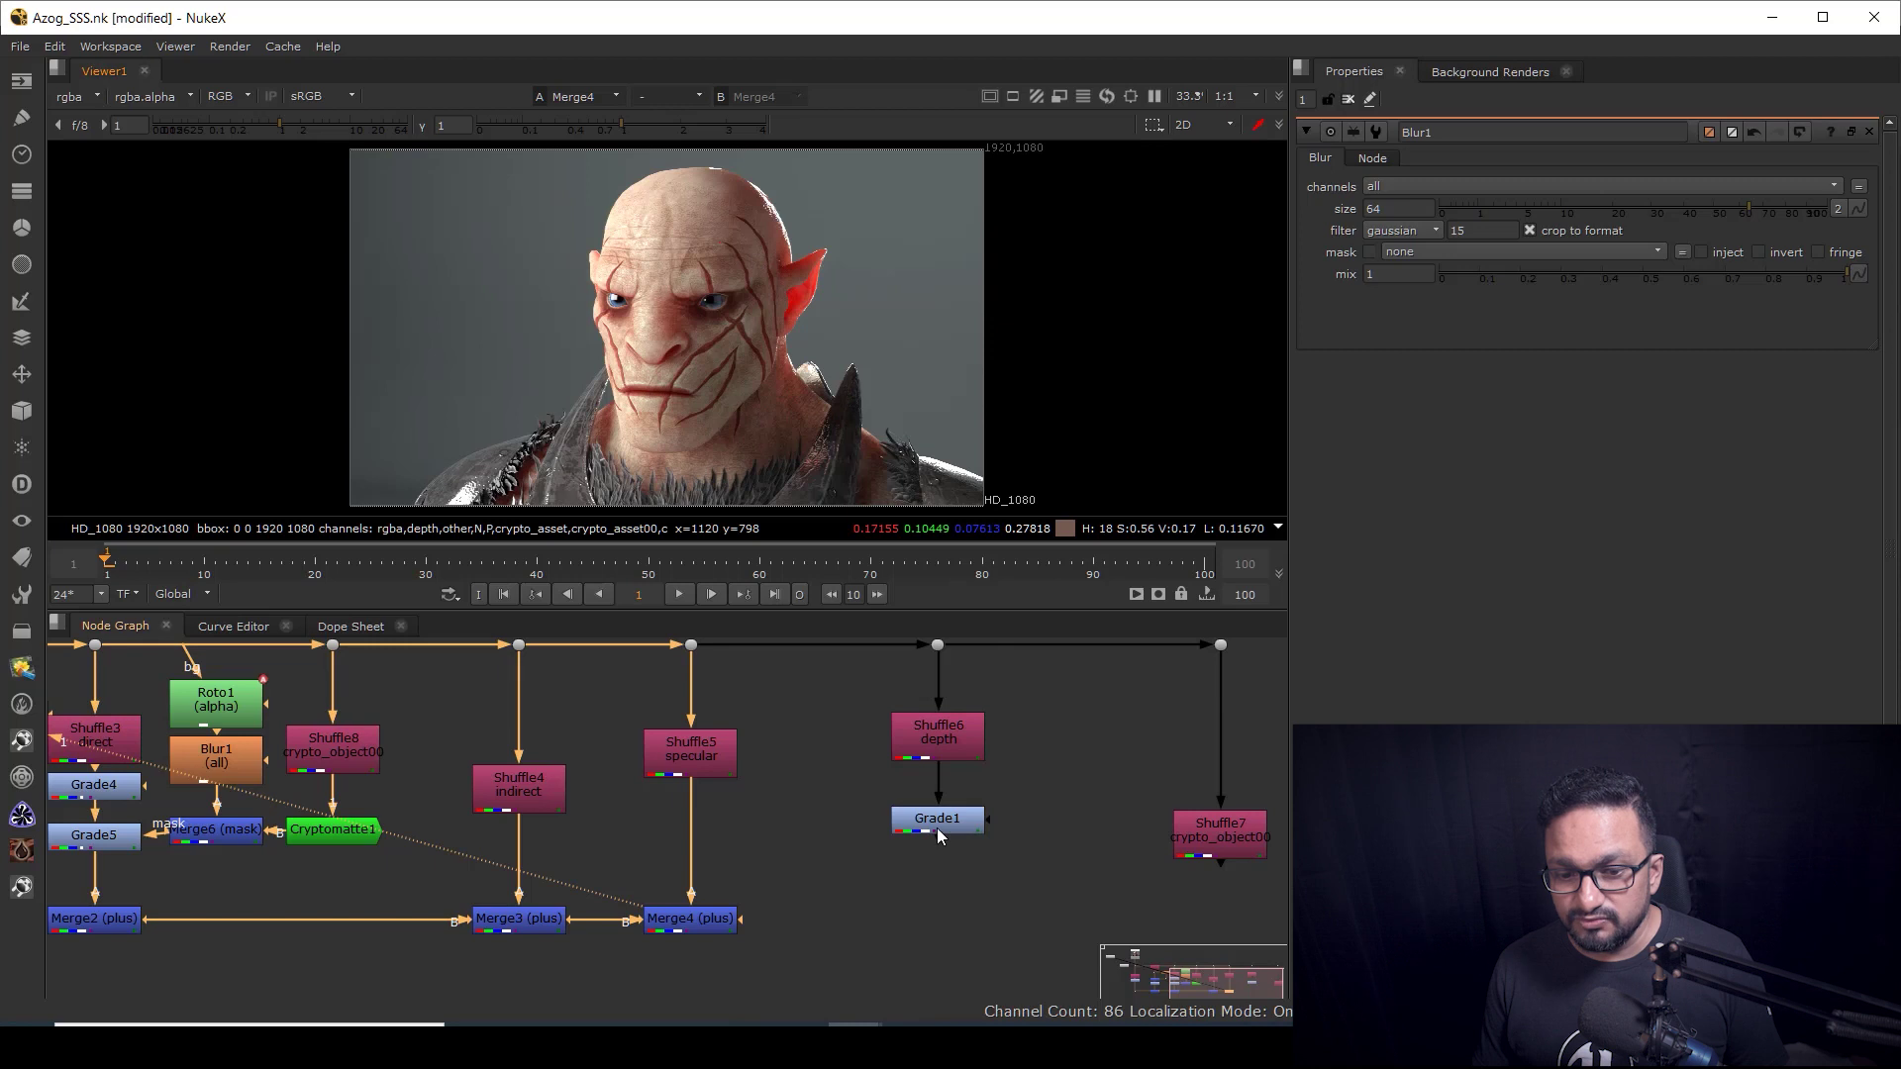
scroll(936, 827, up, 2)
click(954, 730)
key(1)
click(962, 824)
key(1)
click(959, 774)
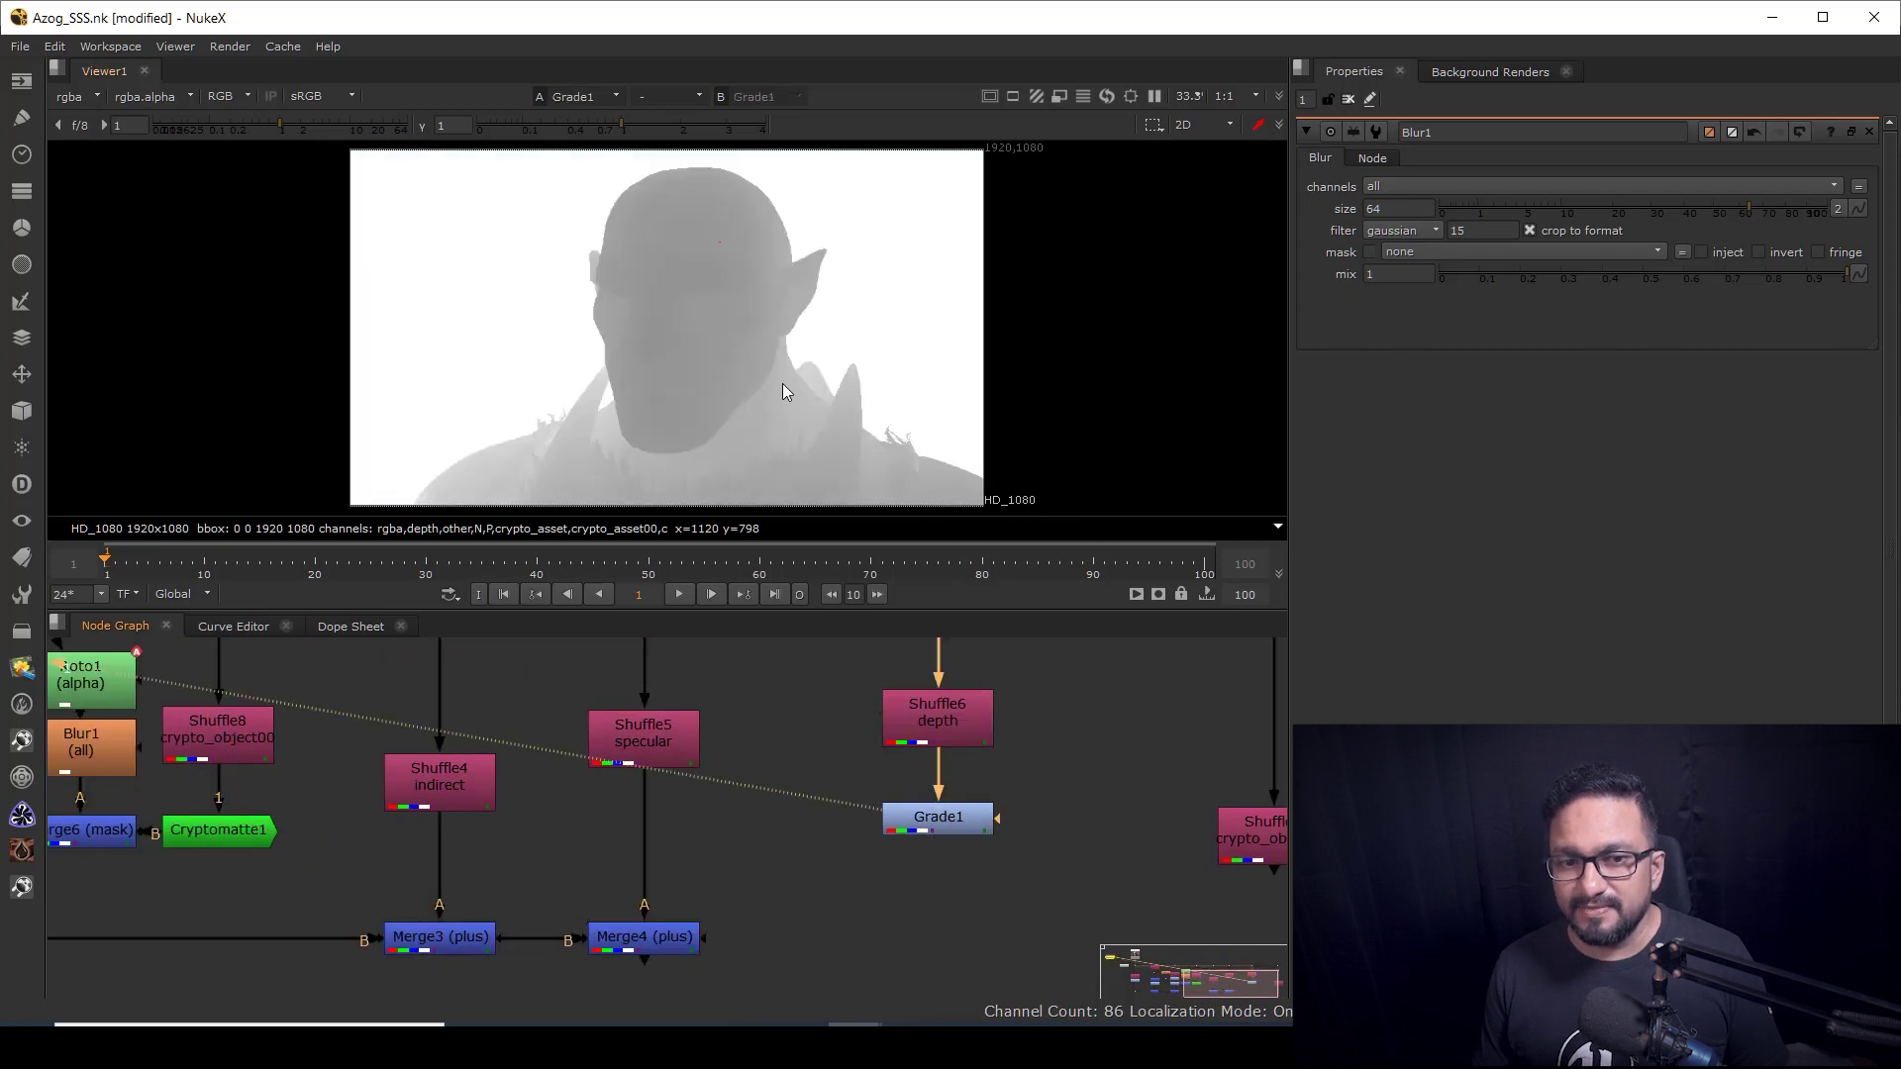
Step: Add a Copy node below Merge4 with Merge4 as input B and Grade1 routed through a dot as input A, and view it
scroll(786, 848, down, 4)
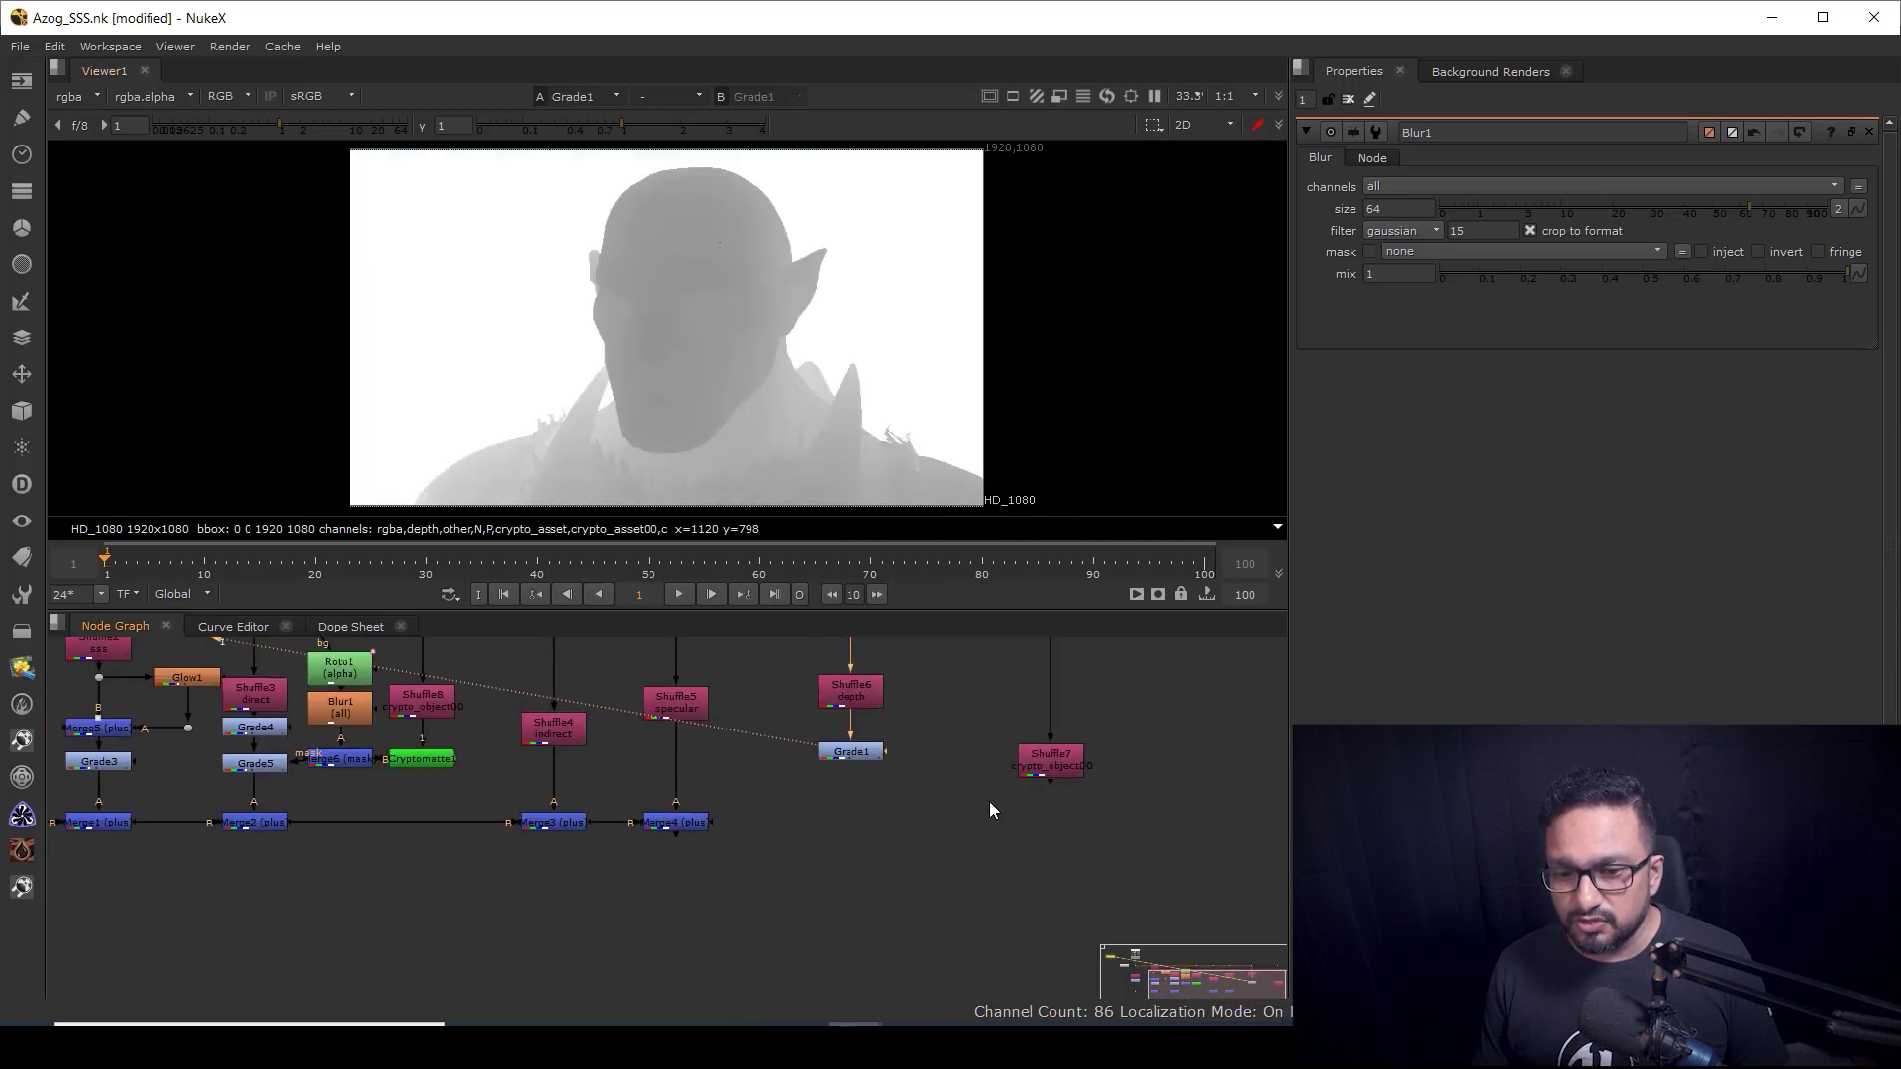
key(k)
drag(828, 856, 667, 926)
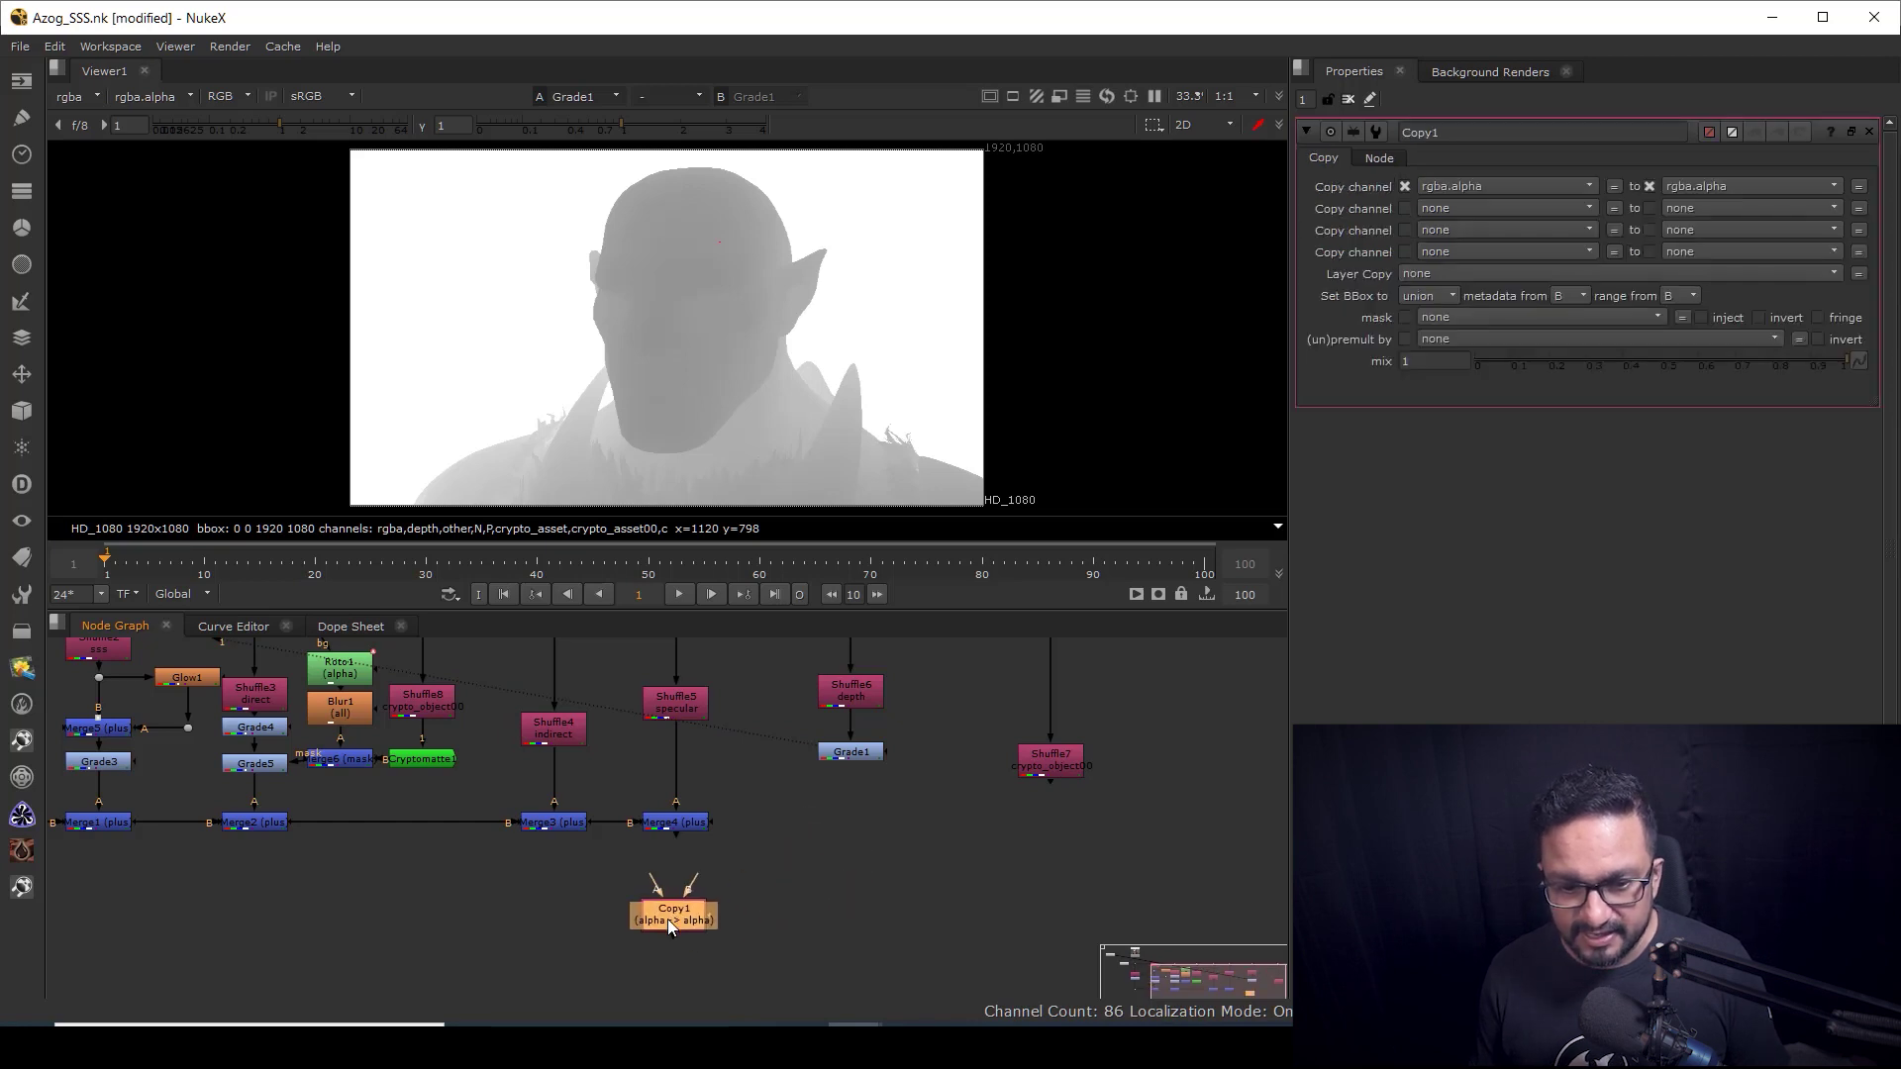
drag(682, 832, 849, 755)
ctrl+drag(785, 846, 850, 928)
click(666, 929)
key(1)
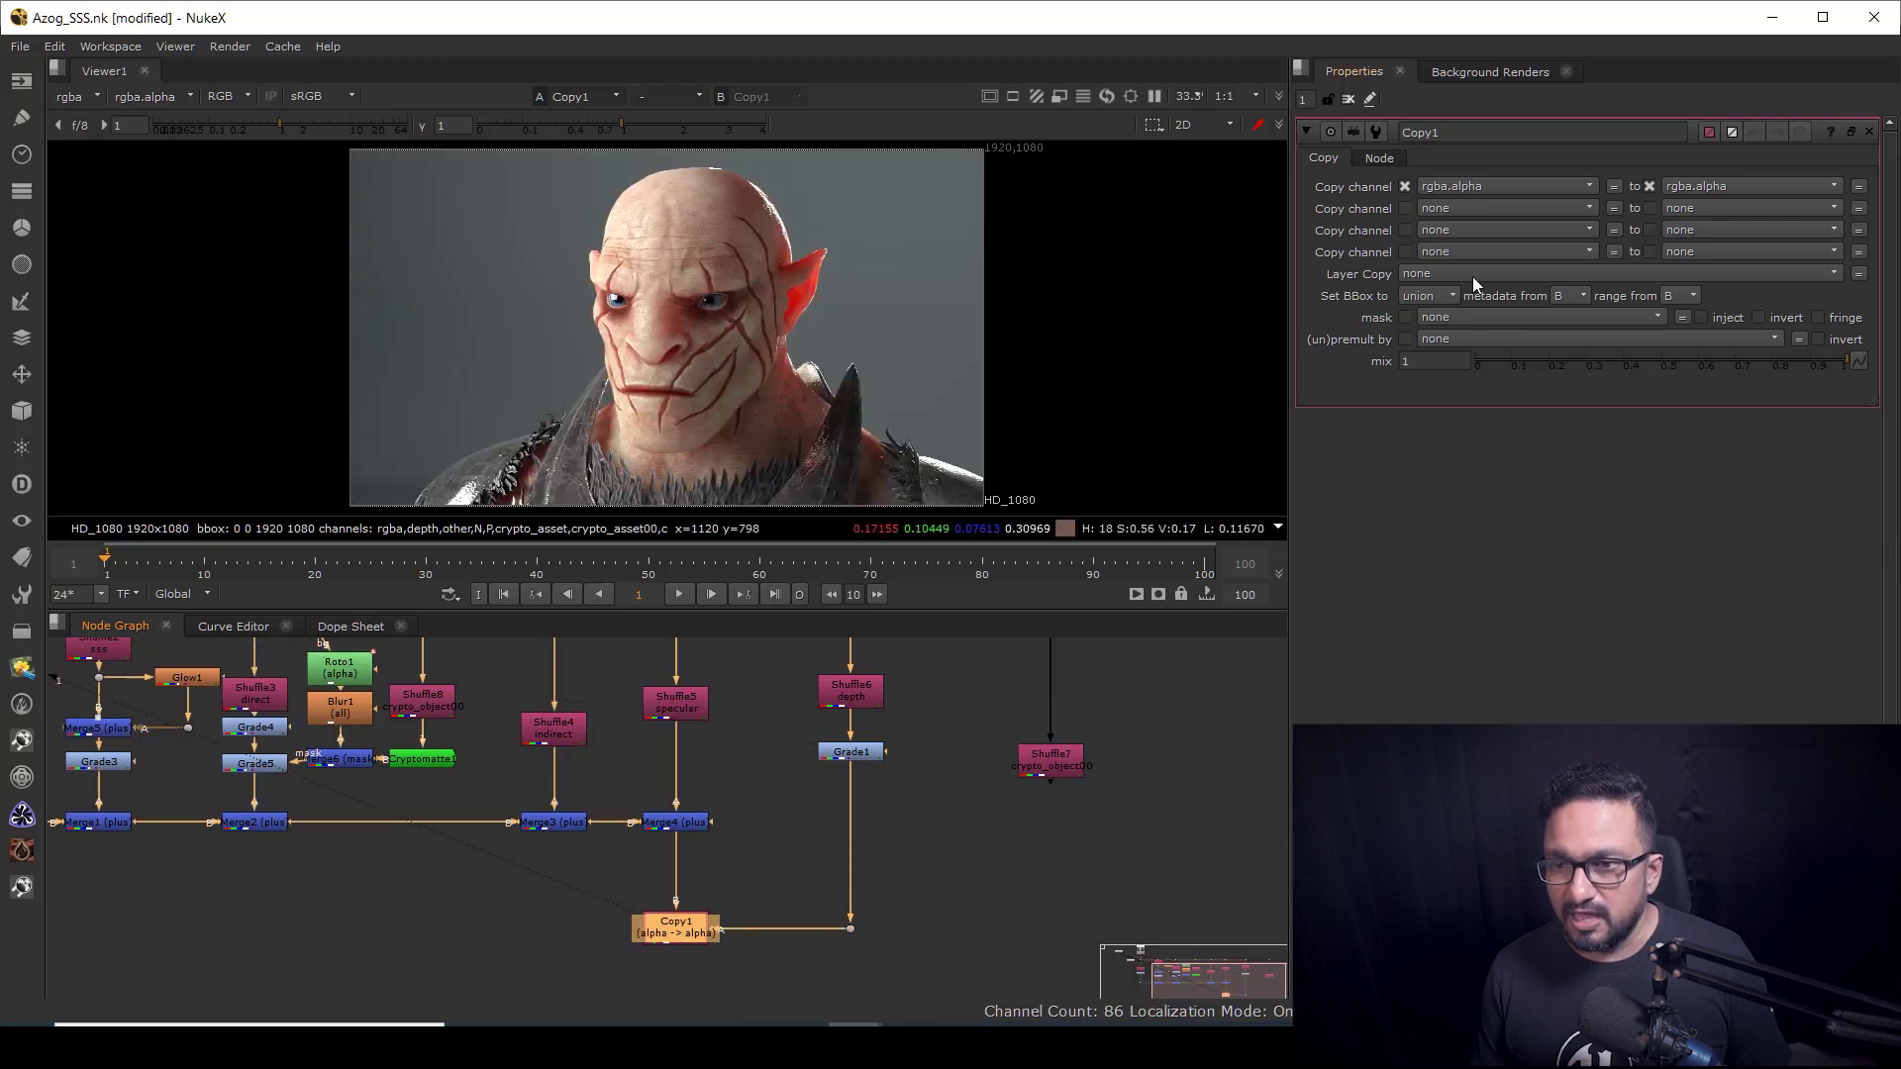
Step: Set Copy1 to copy the rgba.red channel into depth.Z
click(1460, 184)
click(1469, 40)
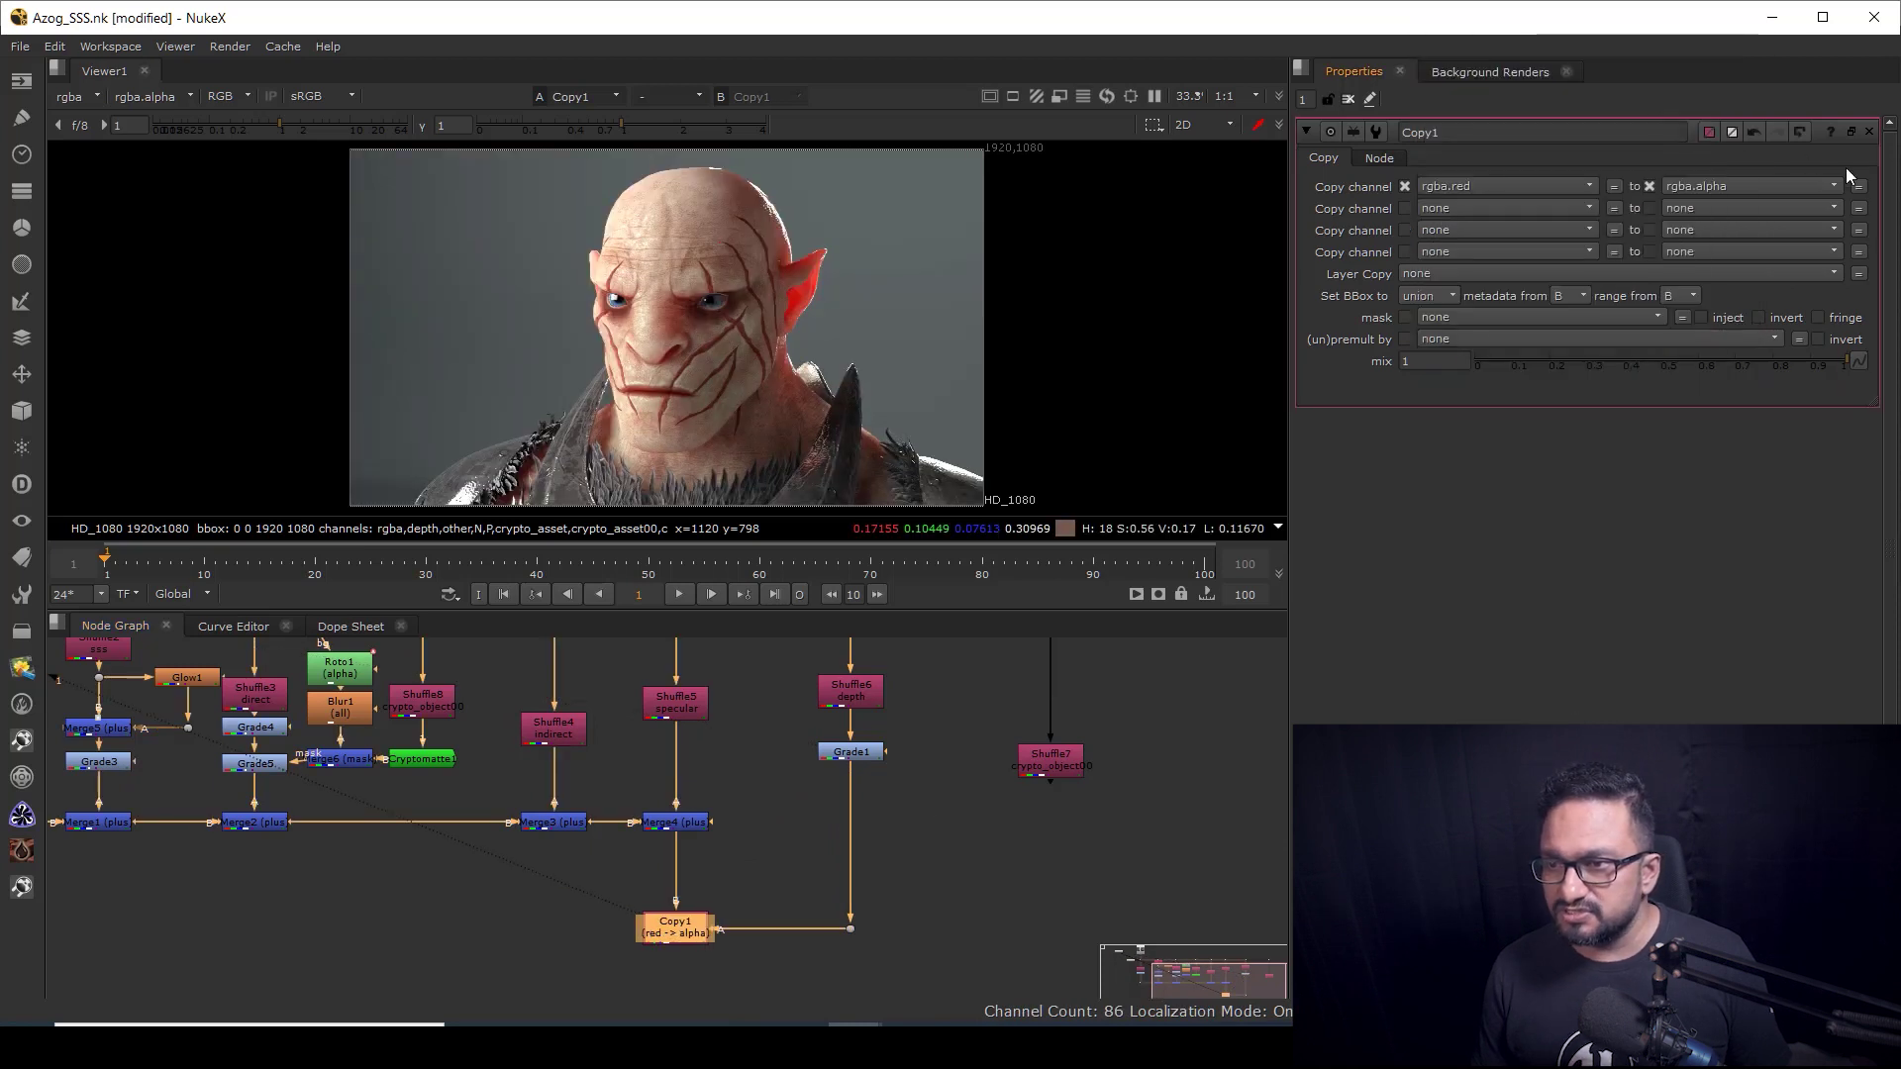
click(1749, 186)
click(1608, 105)
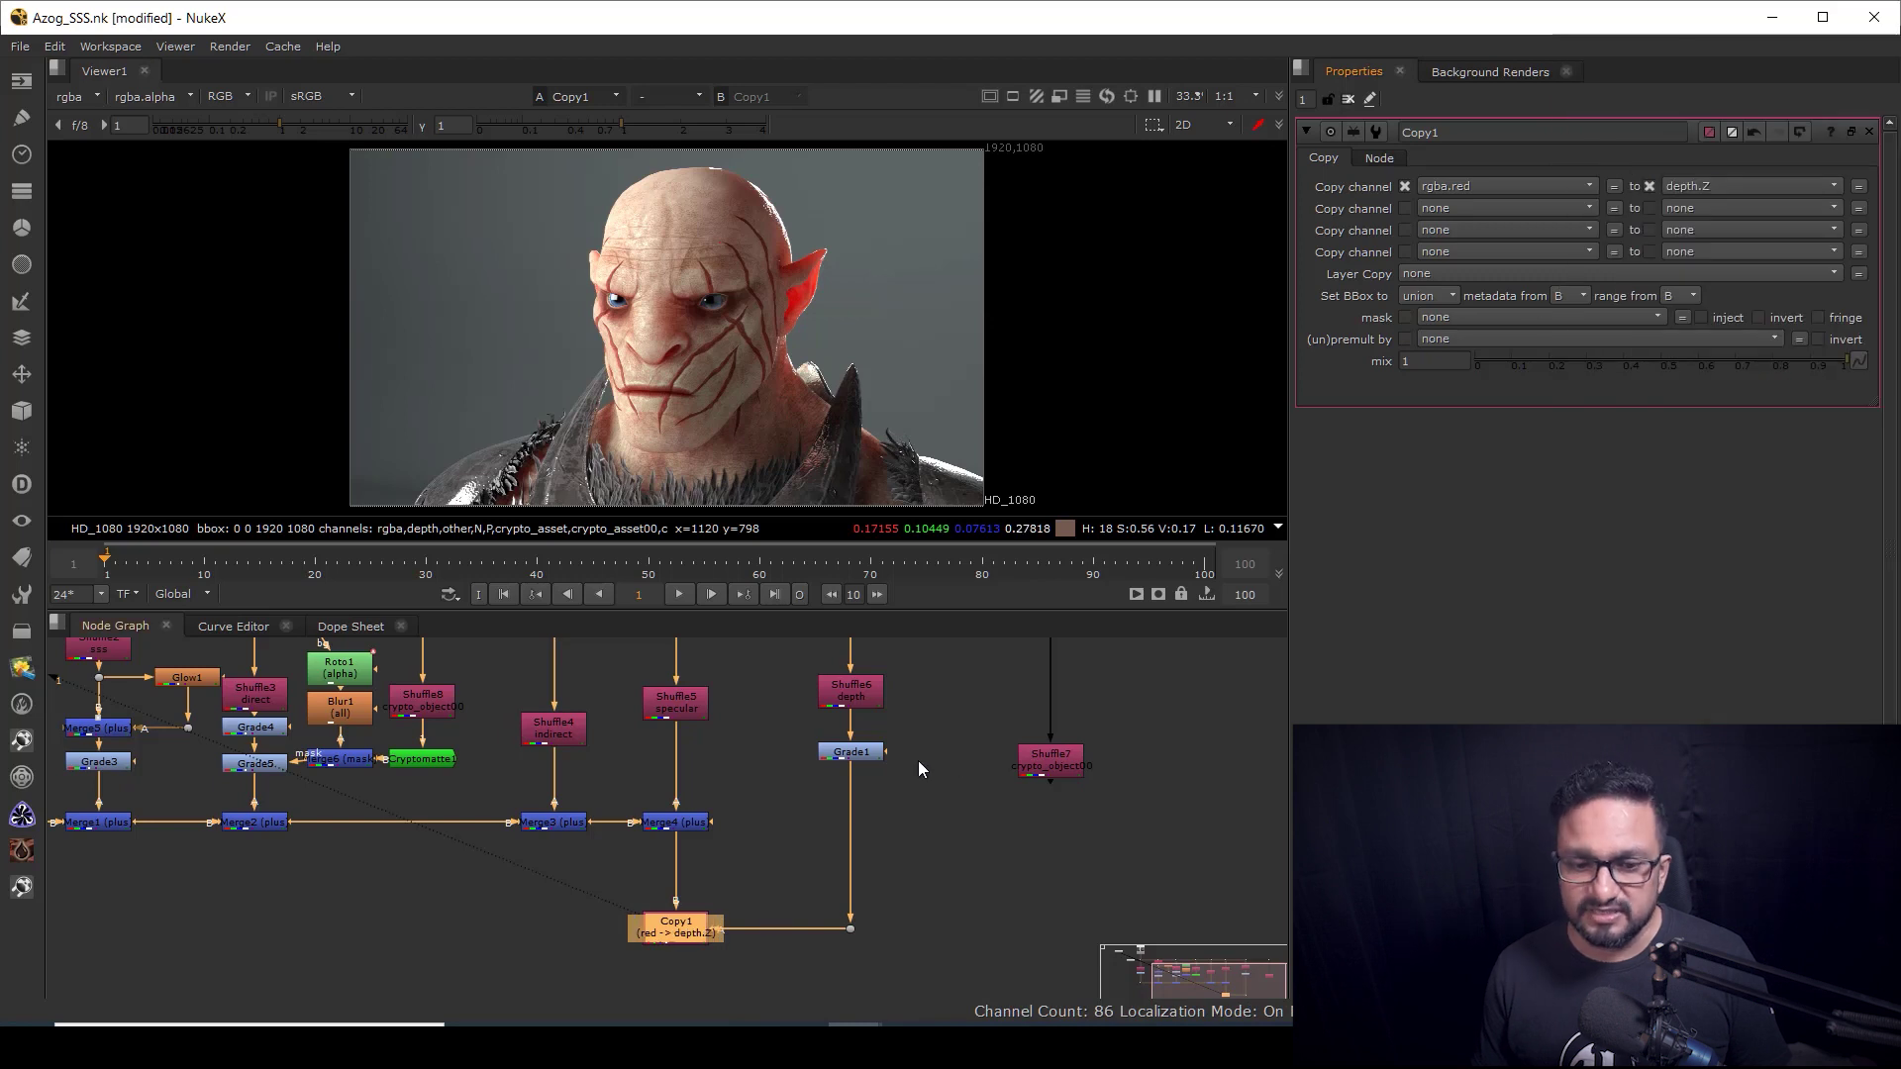
Step: Add a ZDefocus node connected below Copy1 and view its output
middle_drag(648, 980, 872, 822)
scroll(872, 814, up, 3)
click(959, 849)
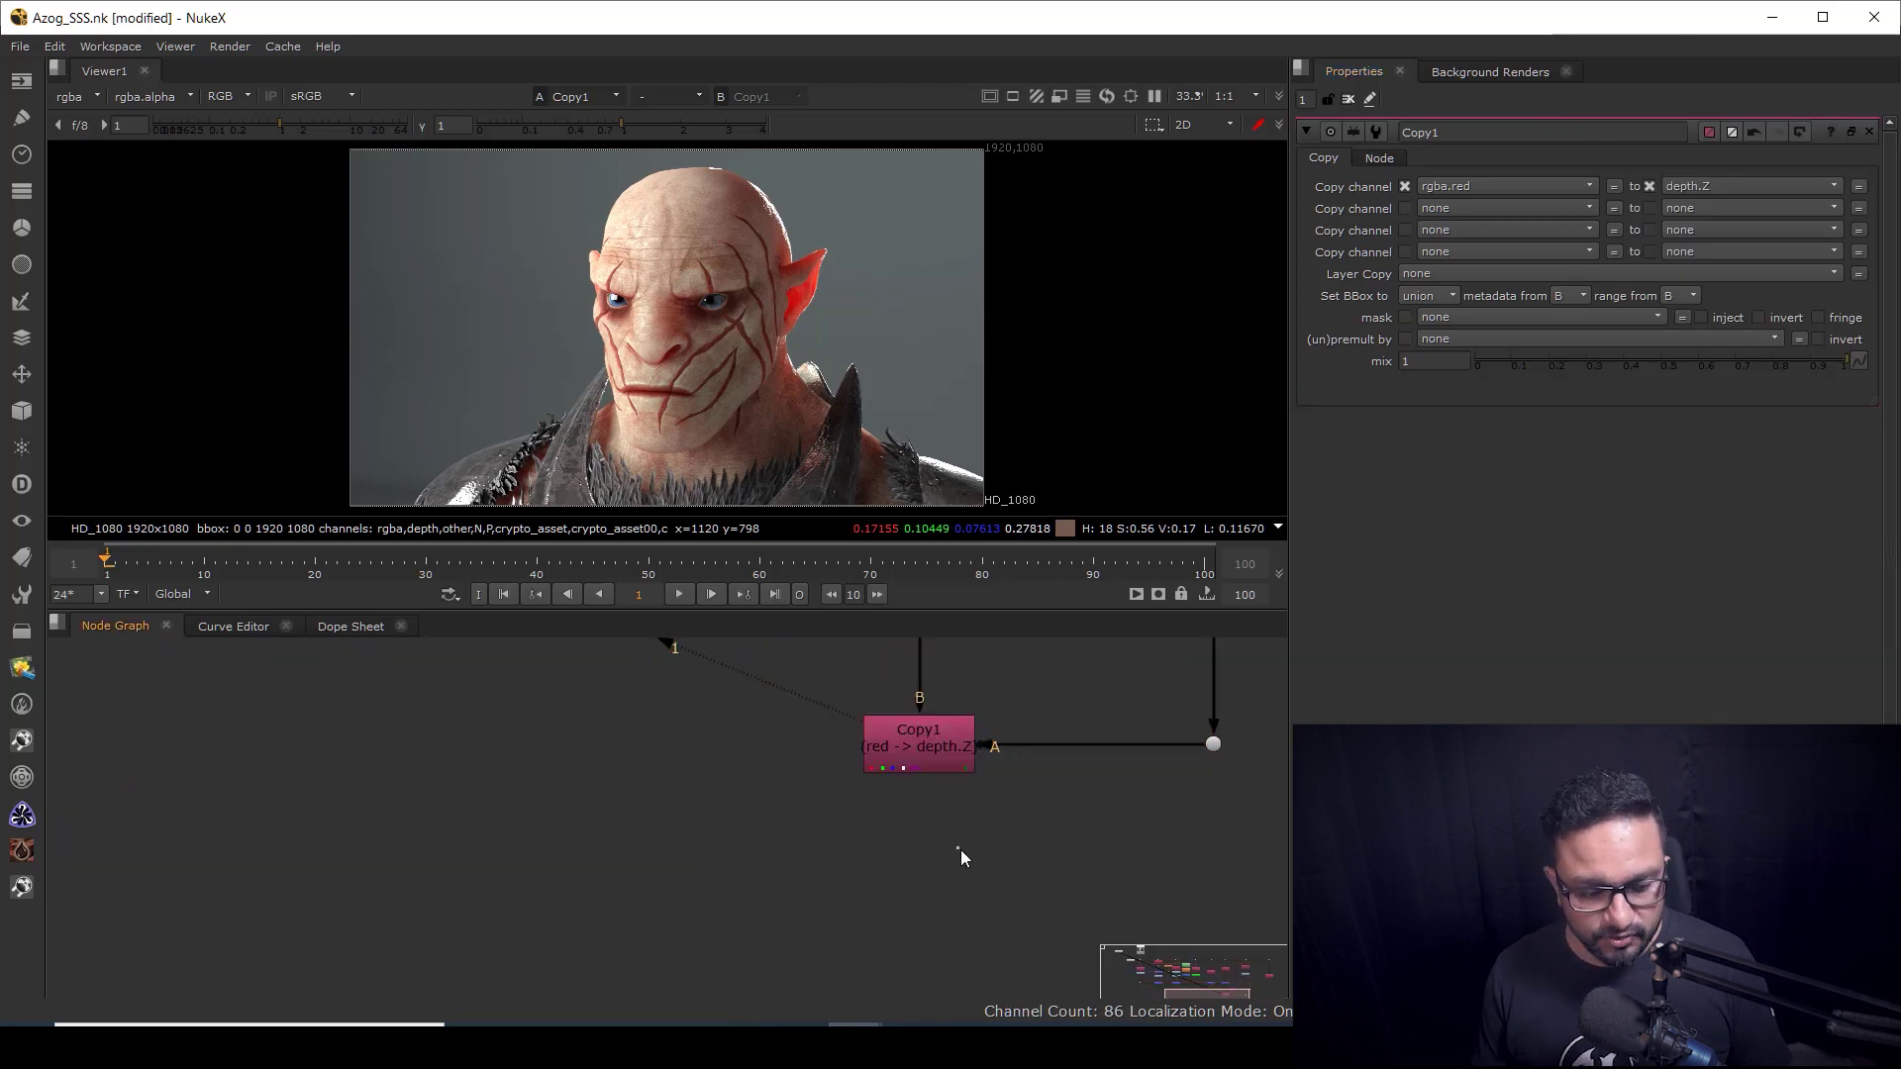
key(Tab)
text(z)
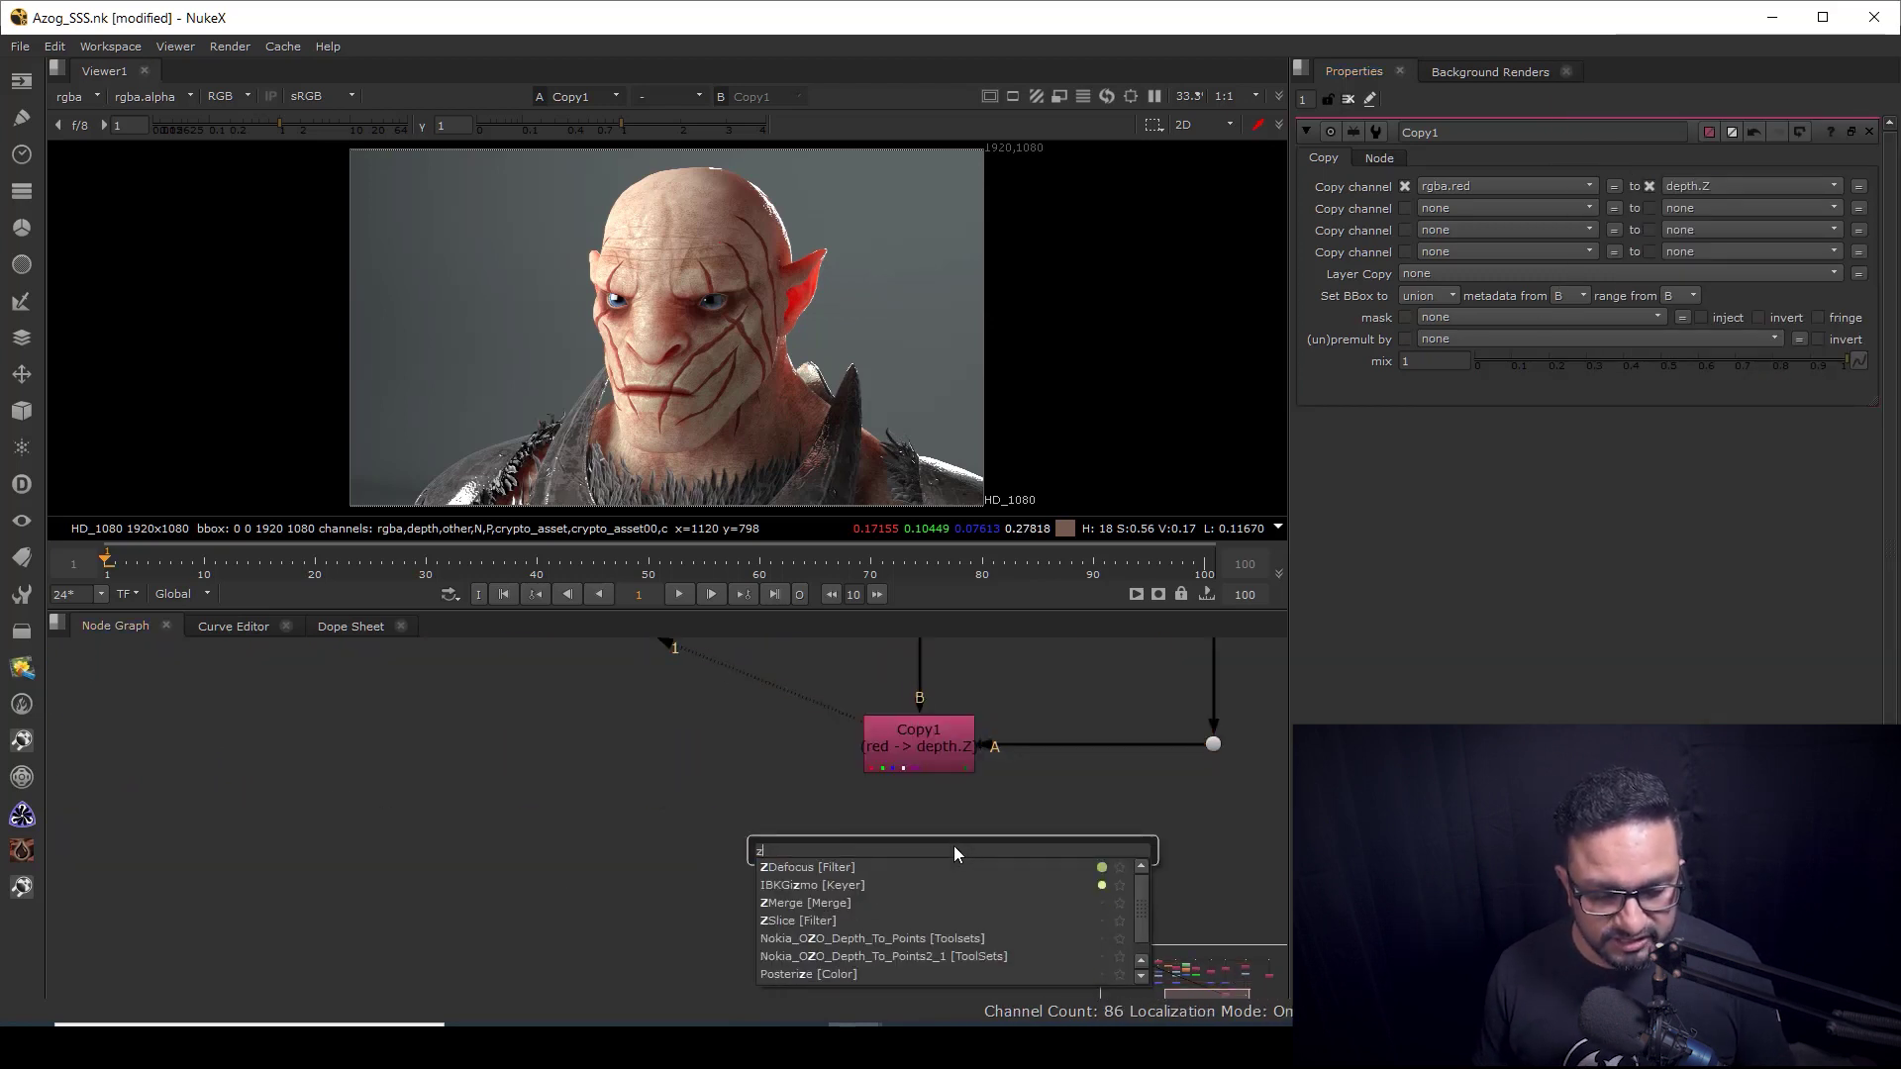
click(818, 872)
drag(994, 802, 929, 750)
drag(971, 881, 927, 899)
key(1)
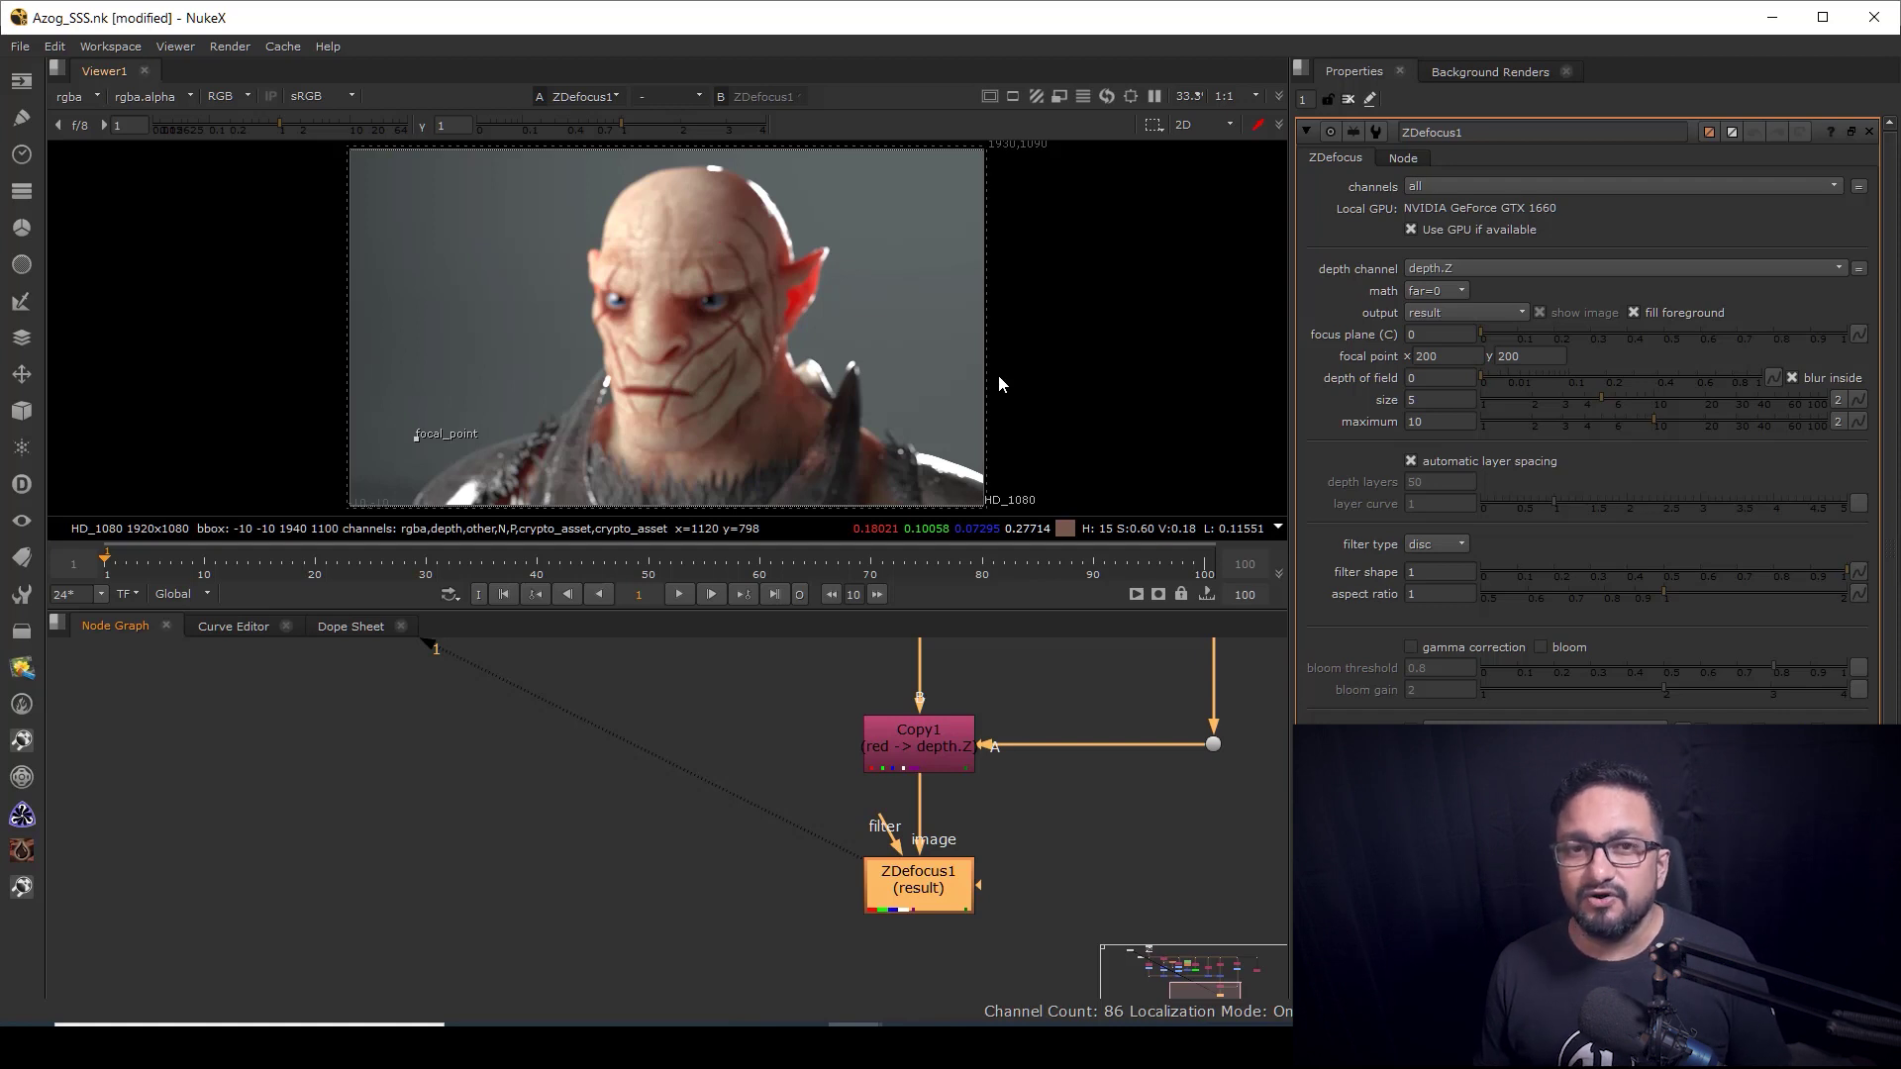
Step: Move ZDefocus1's focal point onto the orc's nose, at about x 902, y 554
middle_drag(859, 864, 822, 815)
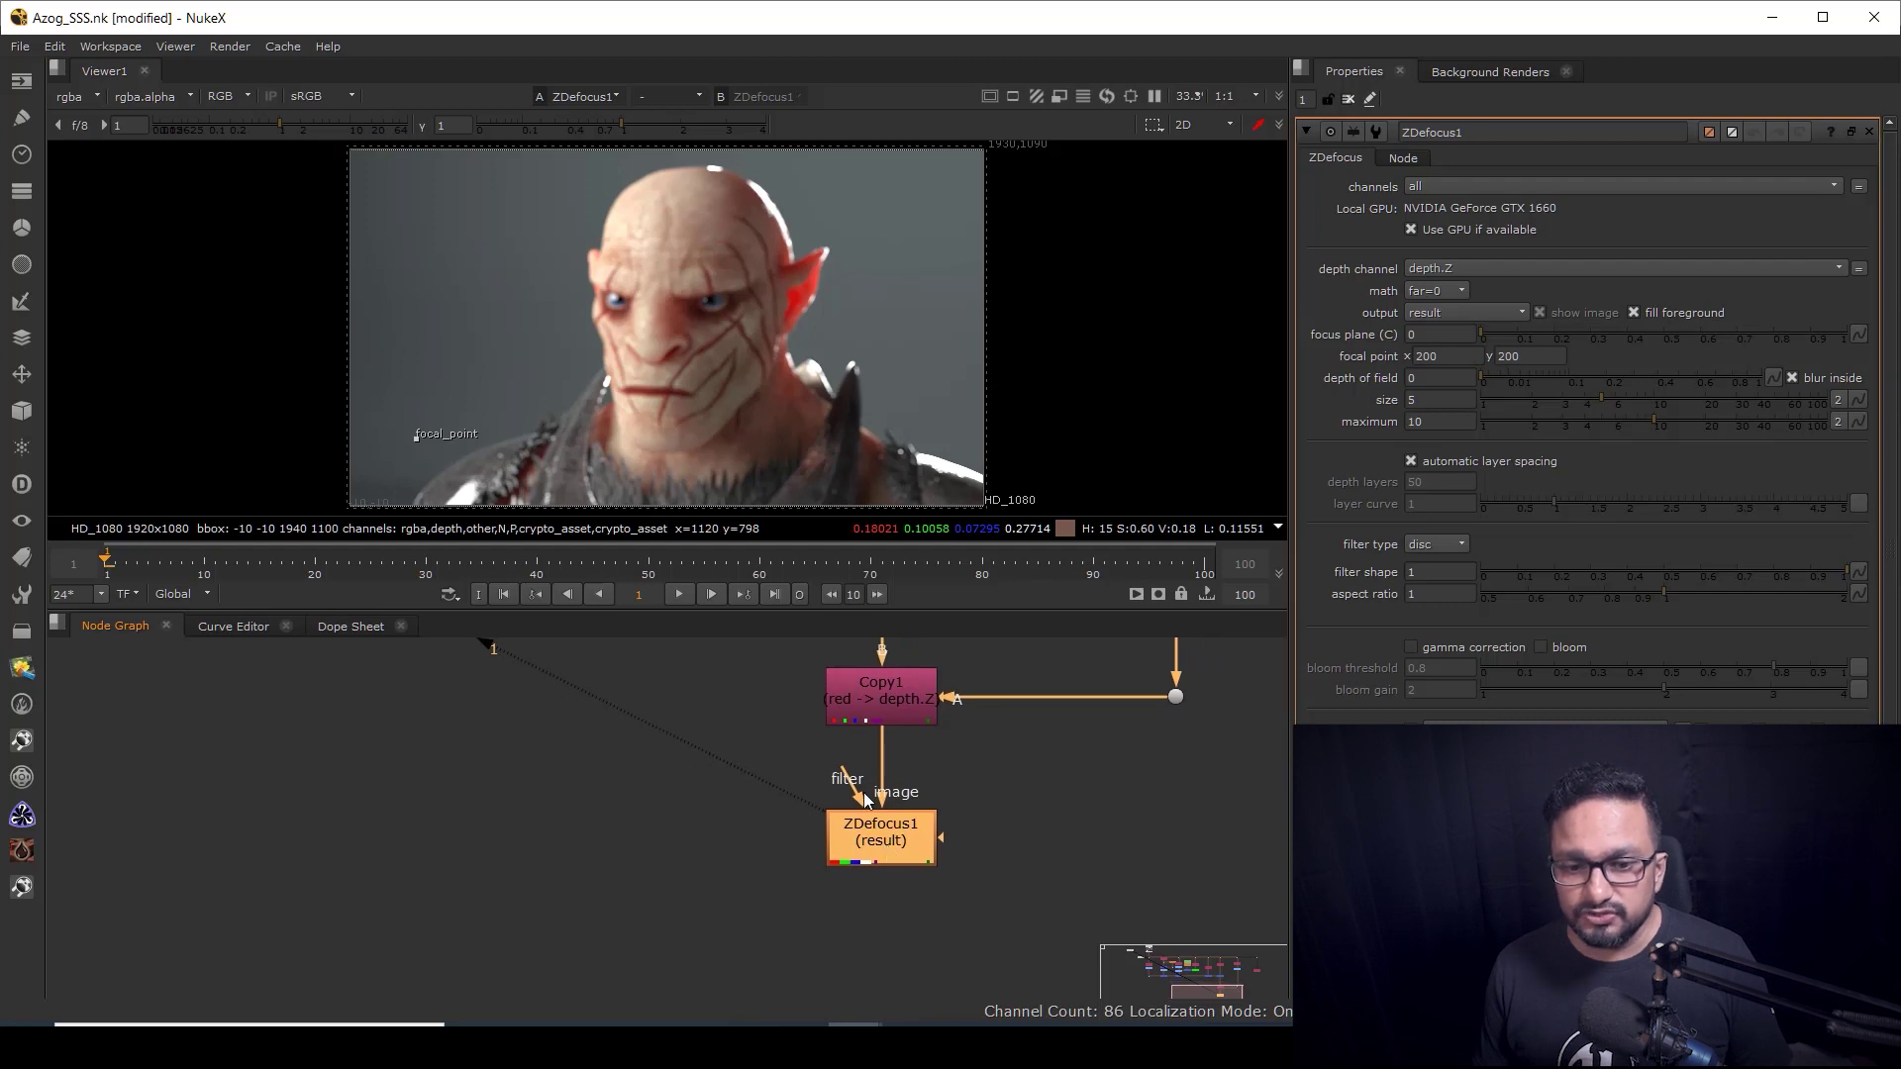
click(891, 854)
drag(416, 438, 646, 322)
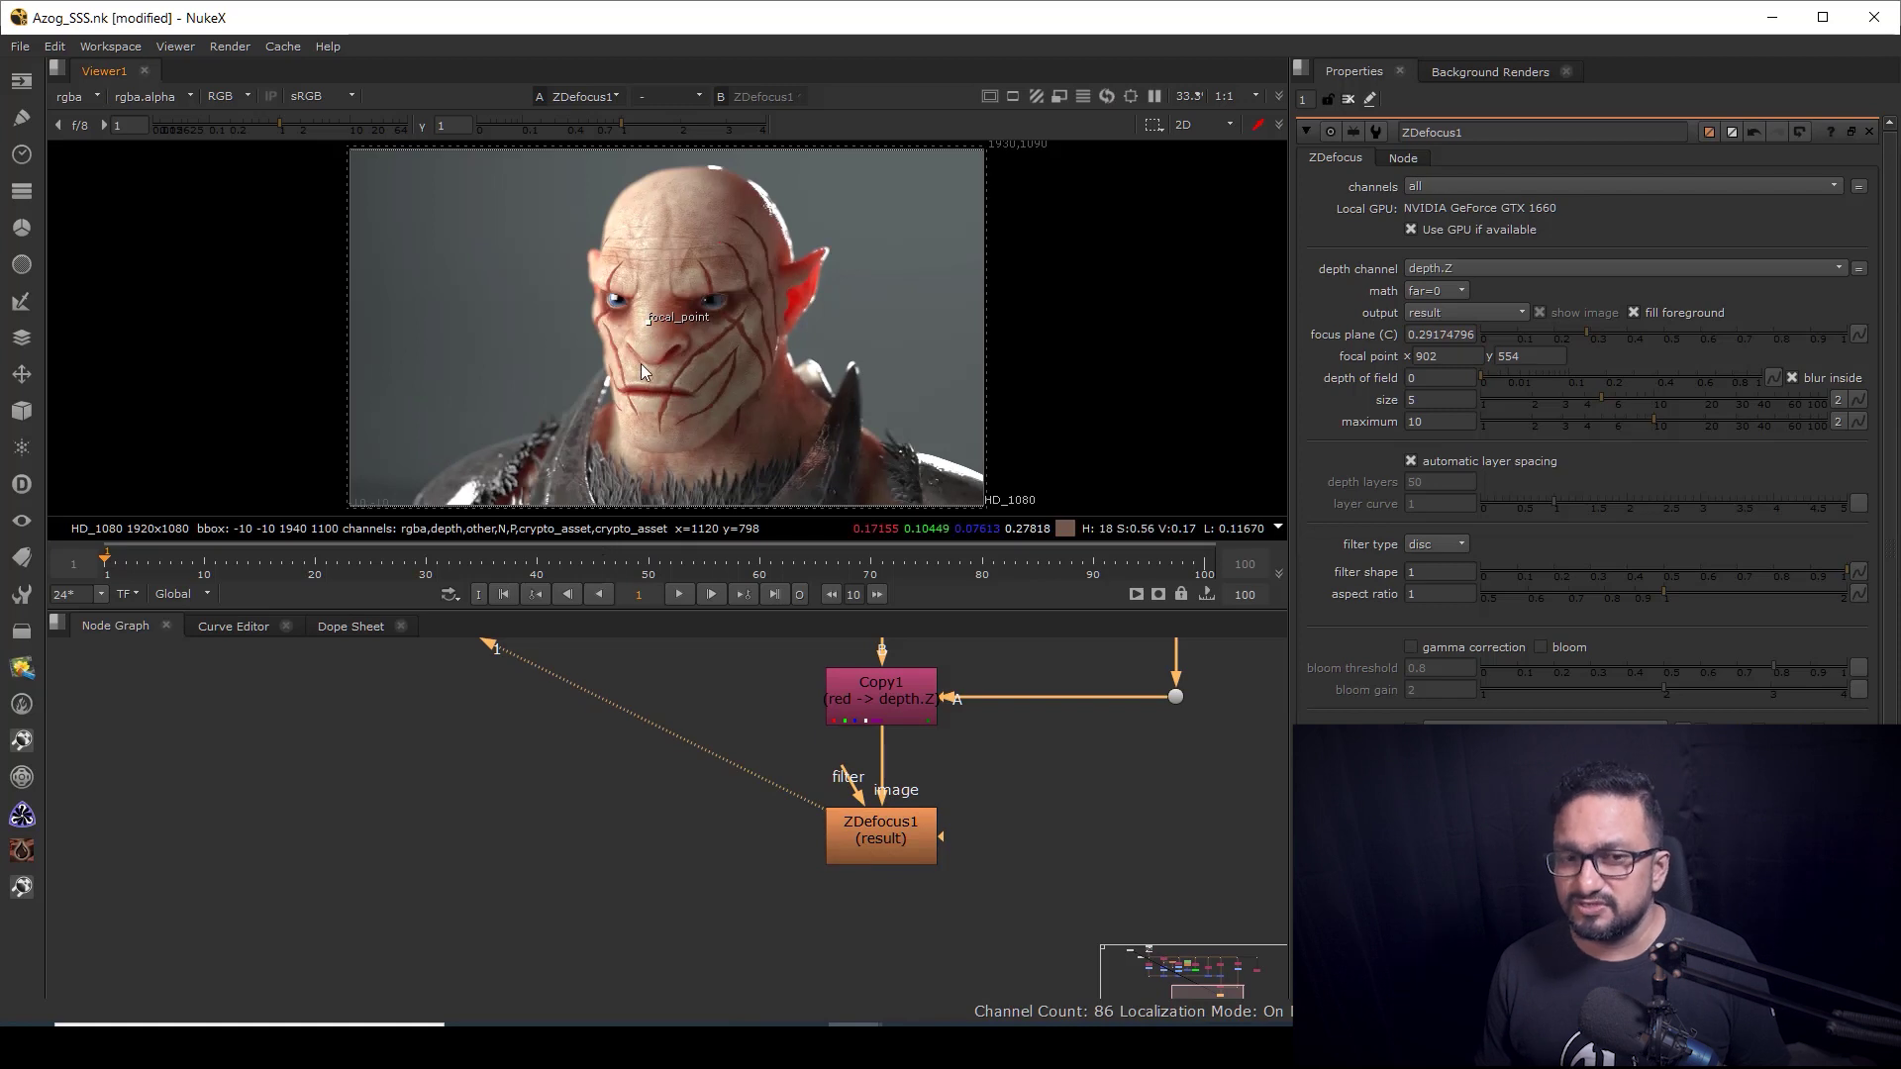
Step: Examine the defocus on the top of the head and the face at different magnifications
scroll(637, 325, up, 4)
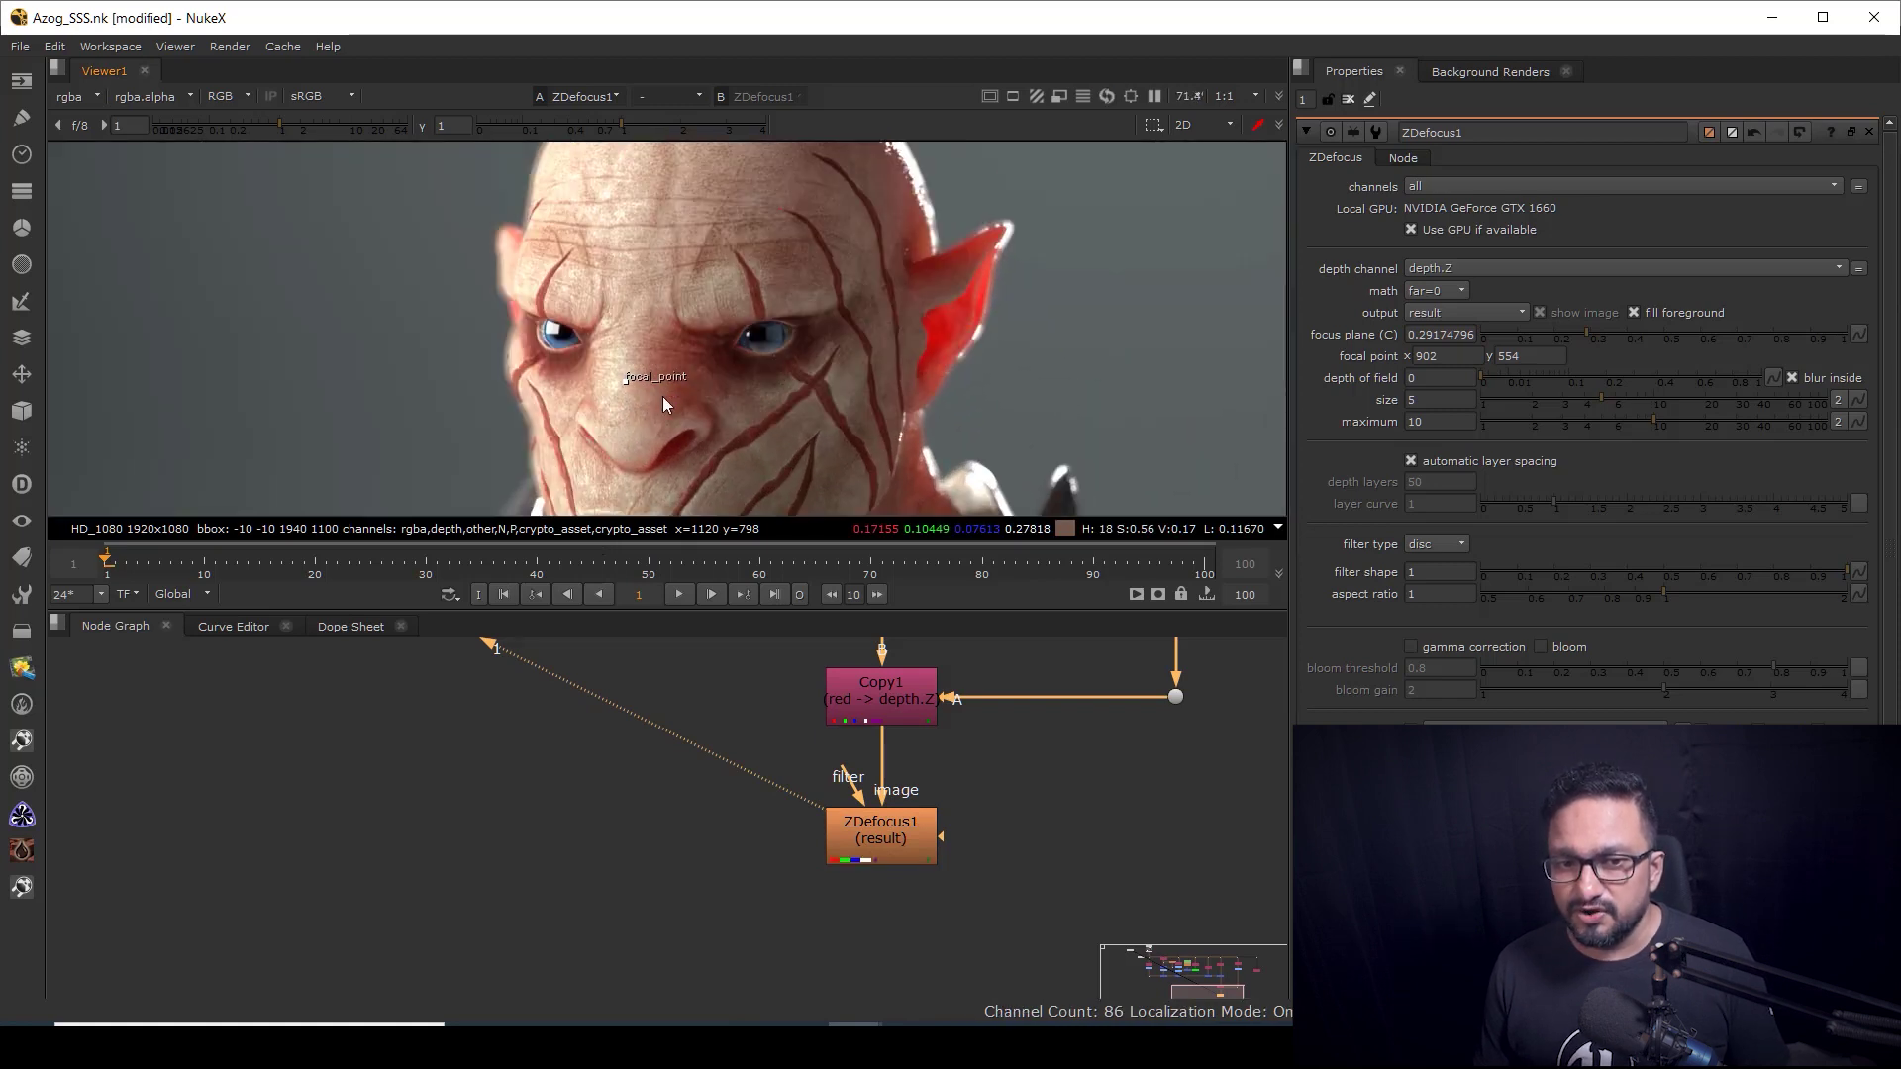
middle_drag(784, 232, 739, 398)
scroll(654, 230, up, 4)
scroll(690, 231, up, 2)
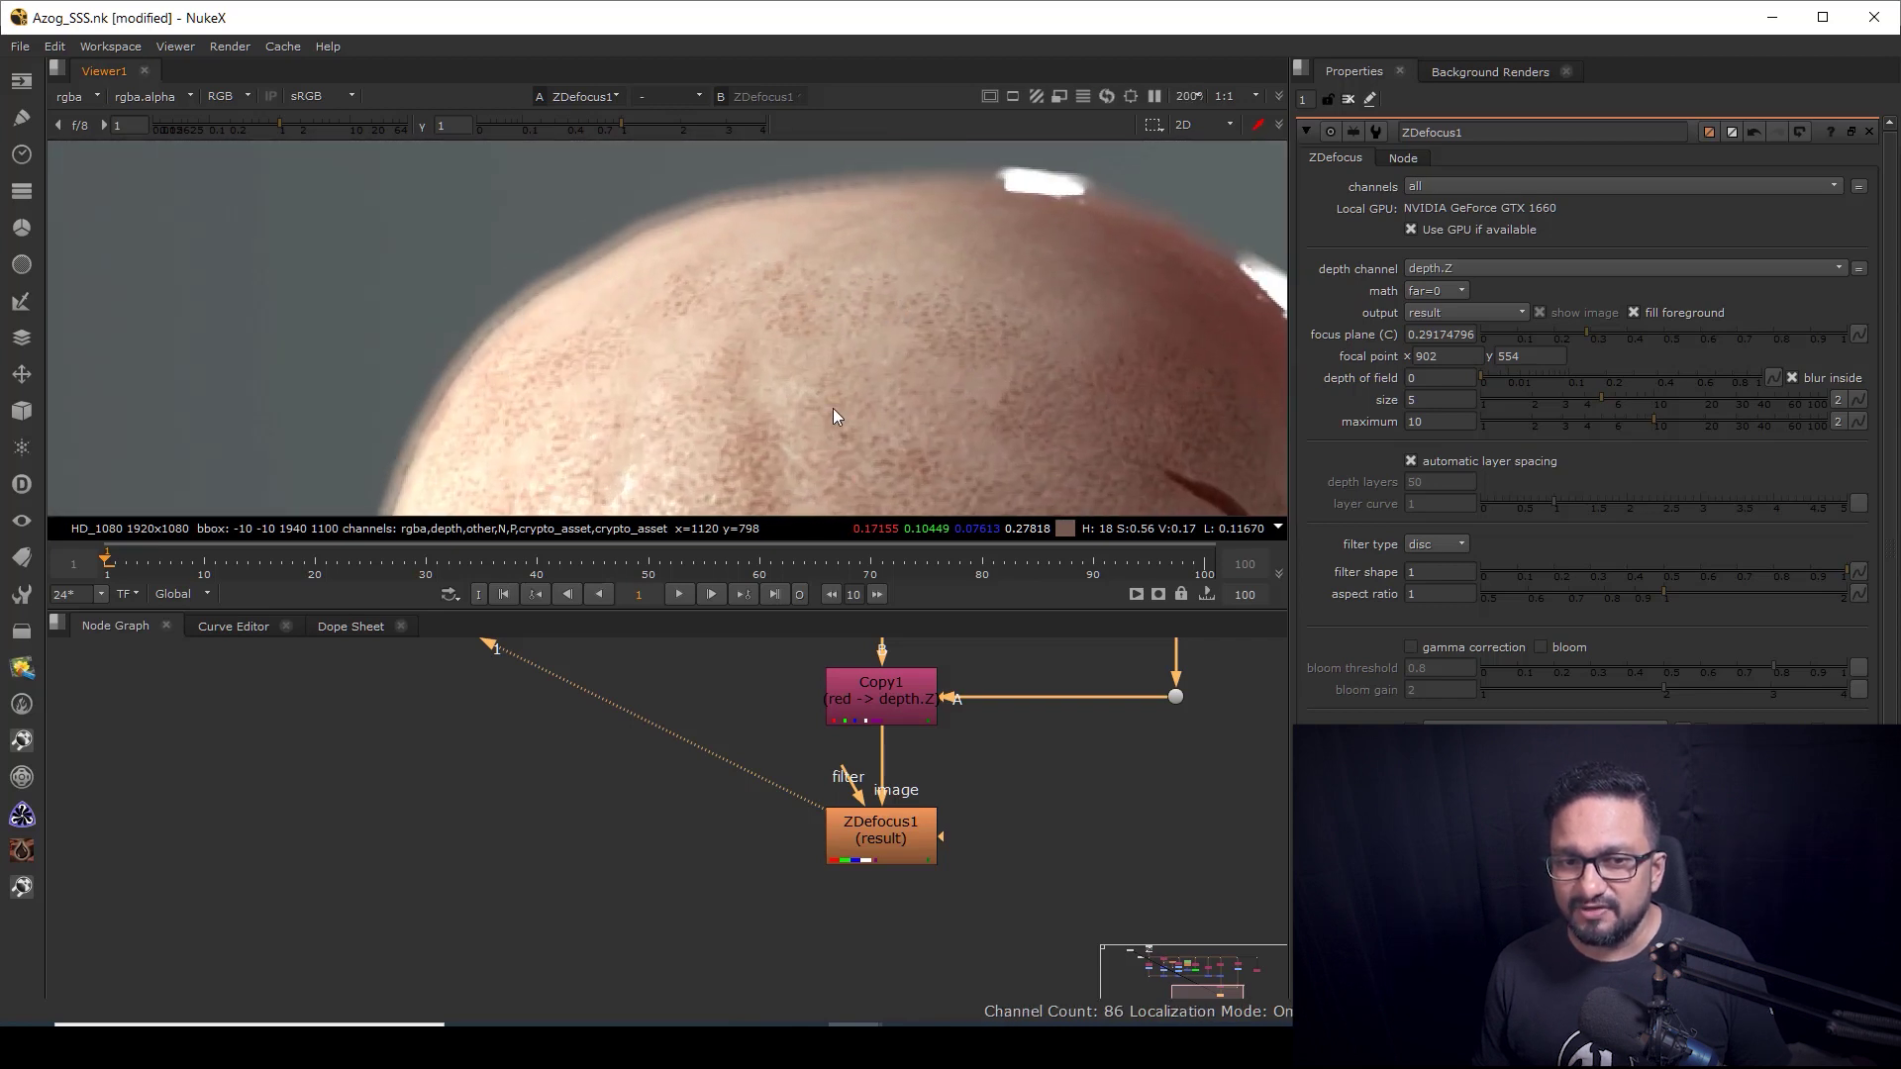
scroll(822, 430, down, 4)
scroll(584, 287, up, 3)
scroll(594, 317, down, 3)
scroll(532, 253, up, 5)
scroll(535, 249, down, 5)
scroll(535, 249, up, 4)
scroll(796, 407, down, 6)
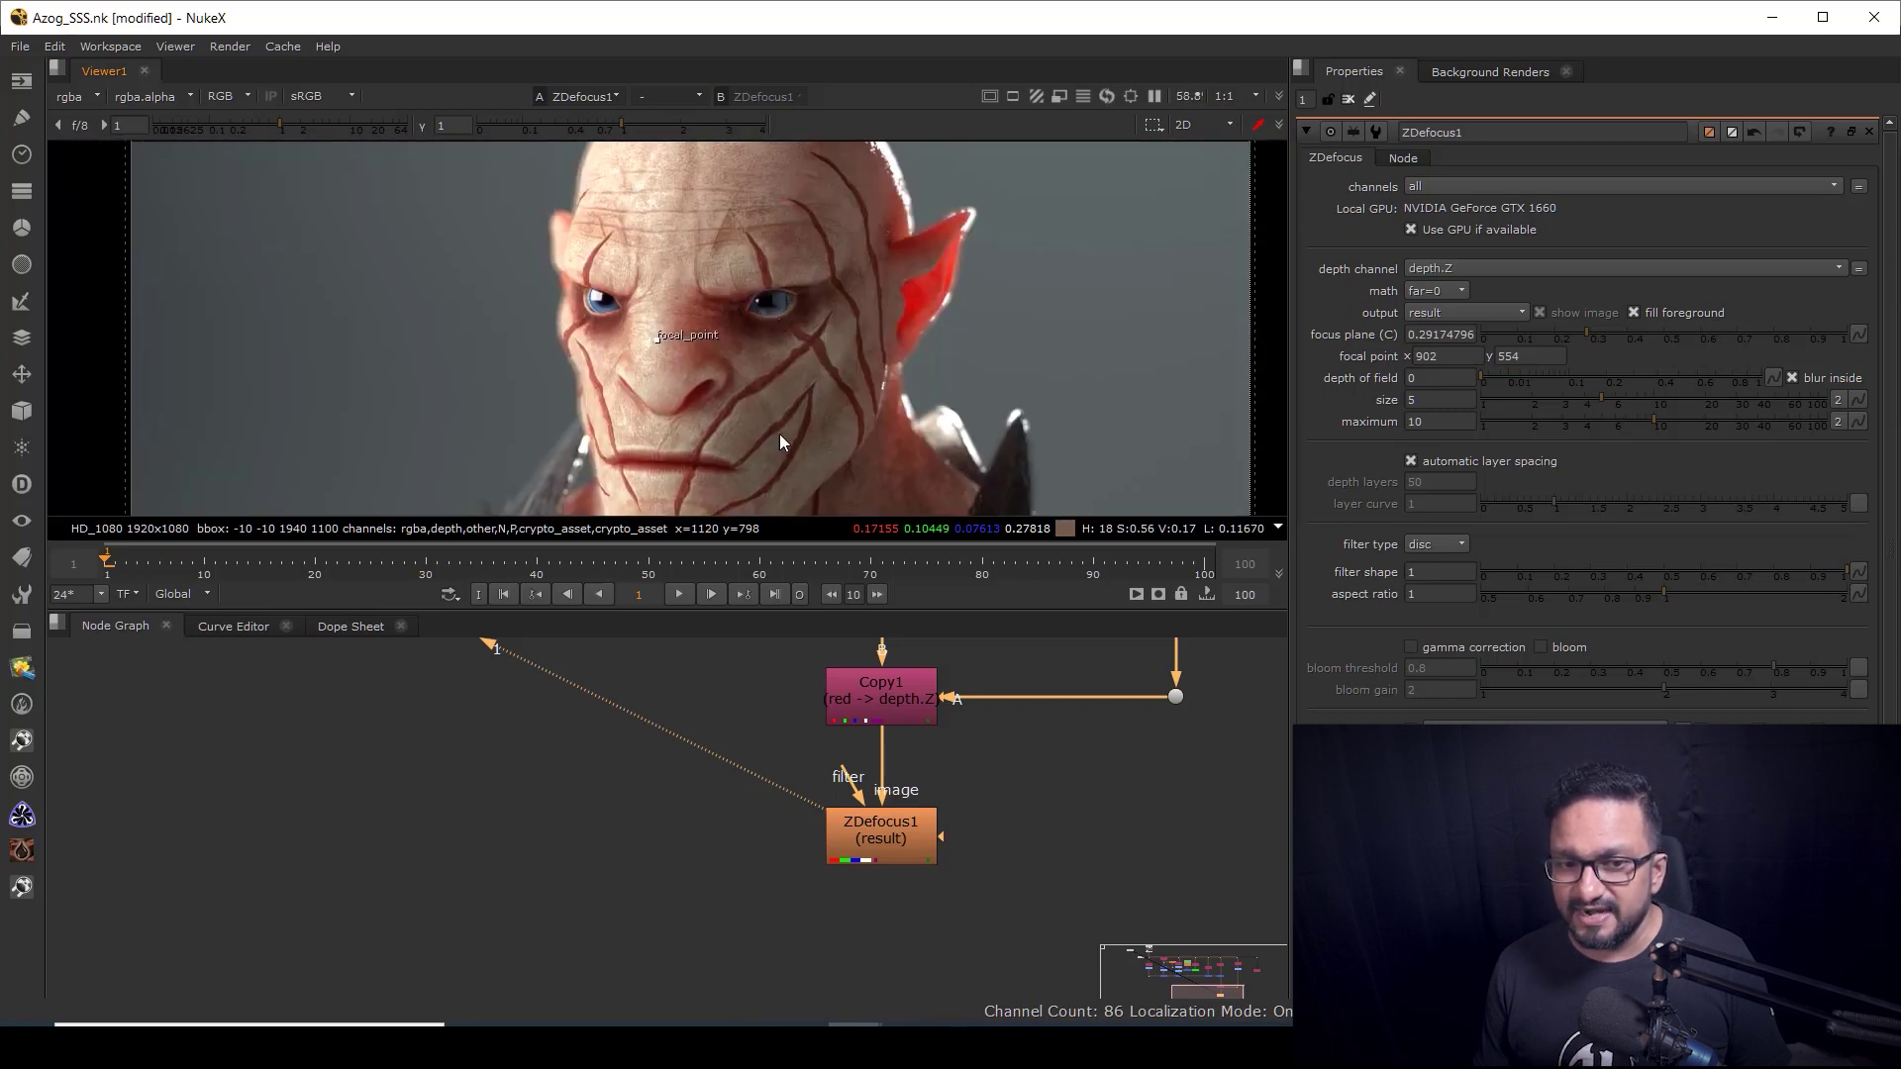
Step: Switch the ZDefocus1 output to focal plane setup and raise the depth of field to about 0.67
click(889, 830)
click(1439, 313)
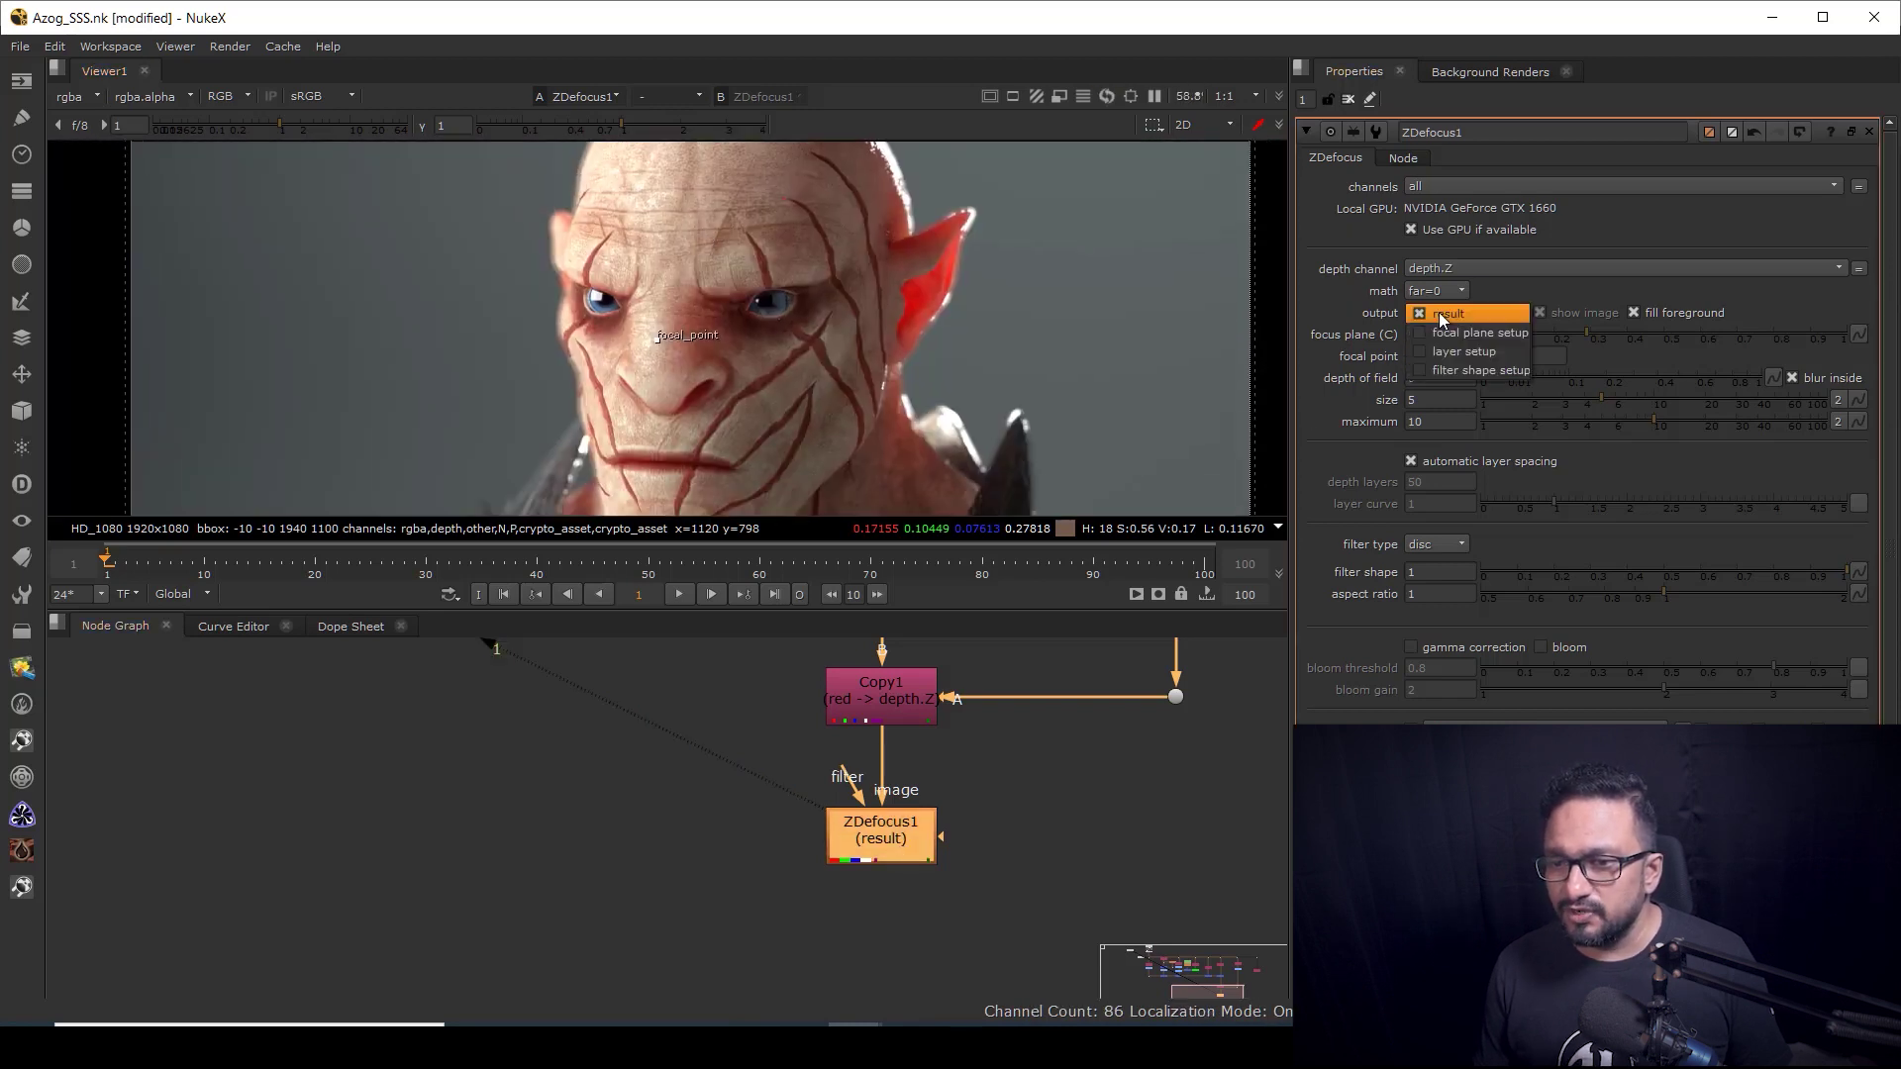
click(1459, 335)
scroll(786, 341, down, 3)
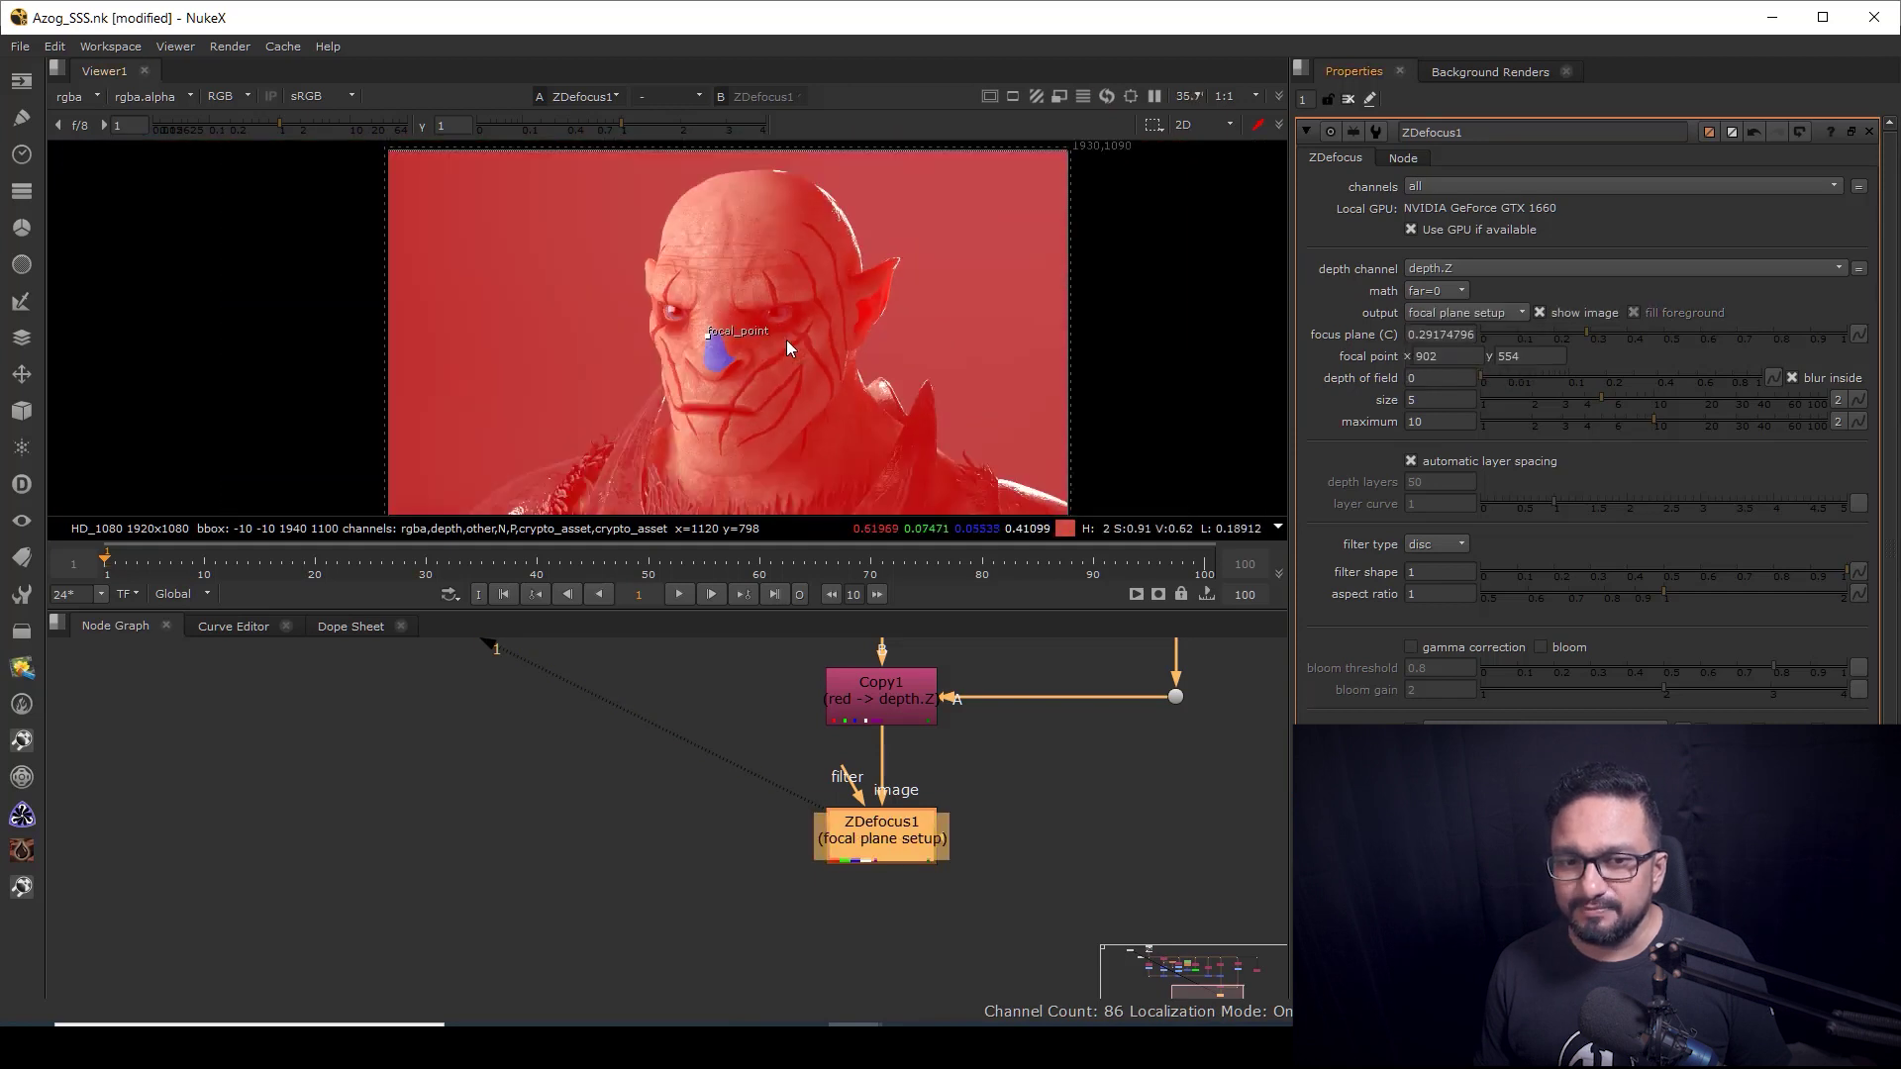
scroll(786, 341, down, 2)
drag(1484, 376, 1709, 392)
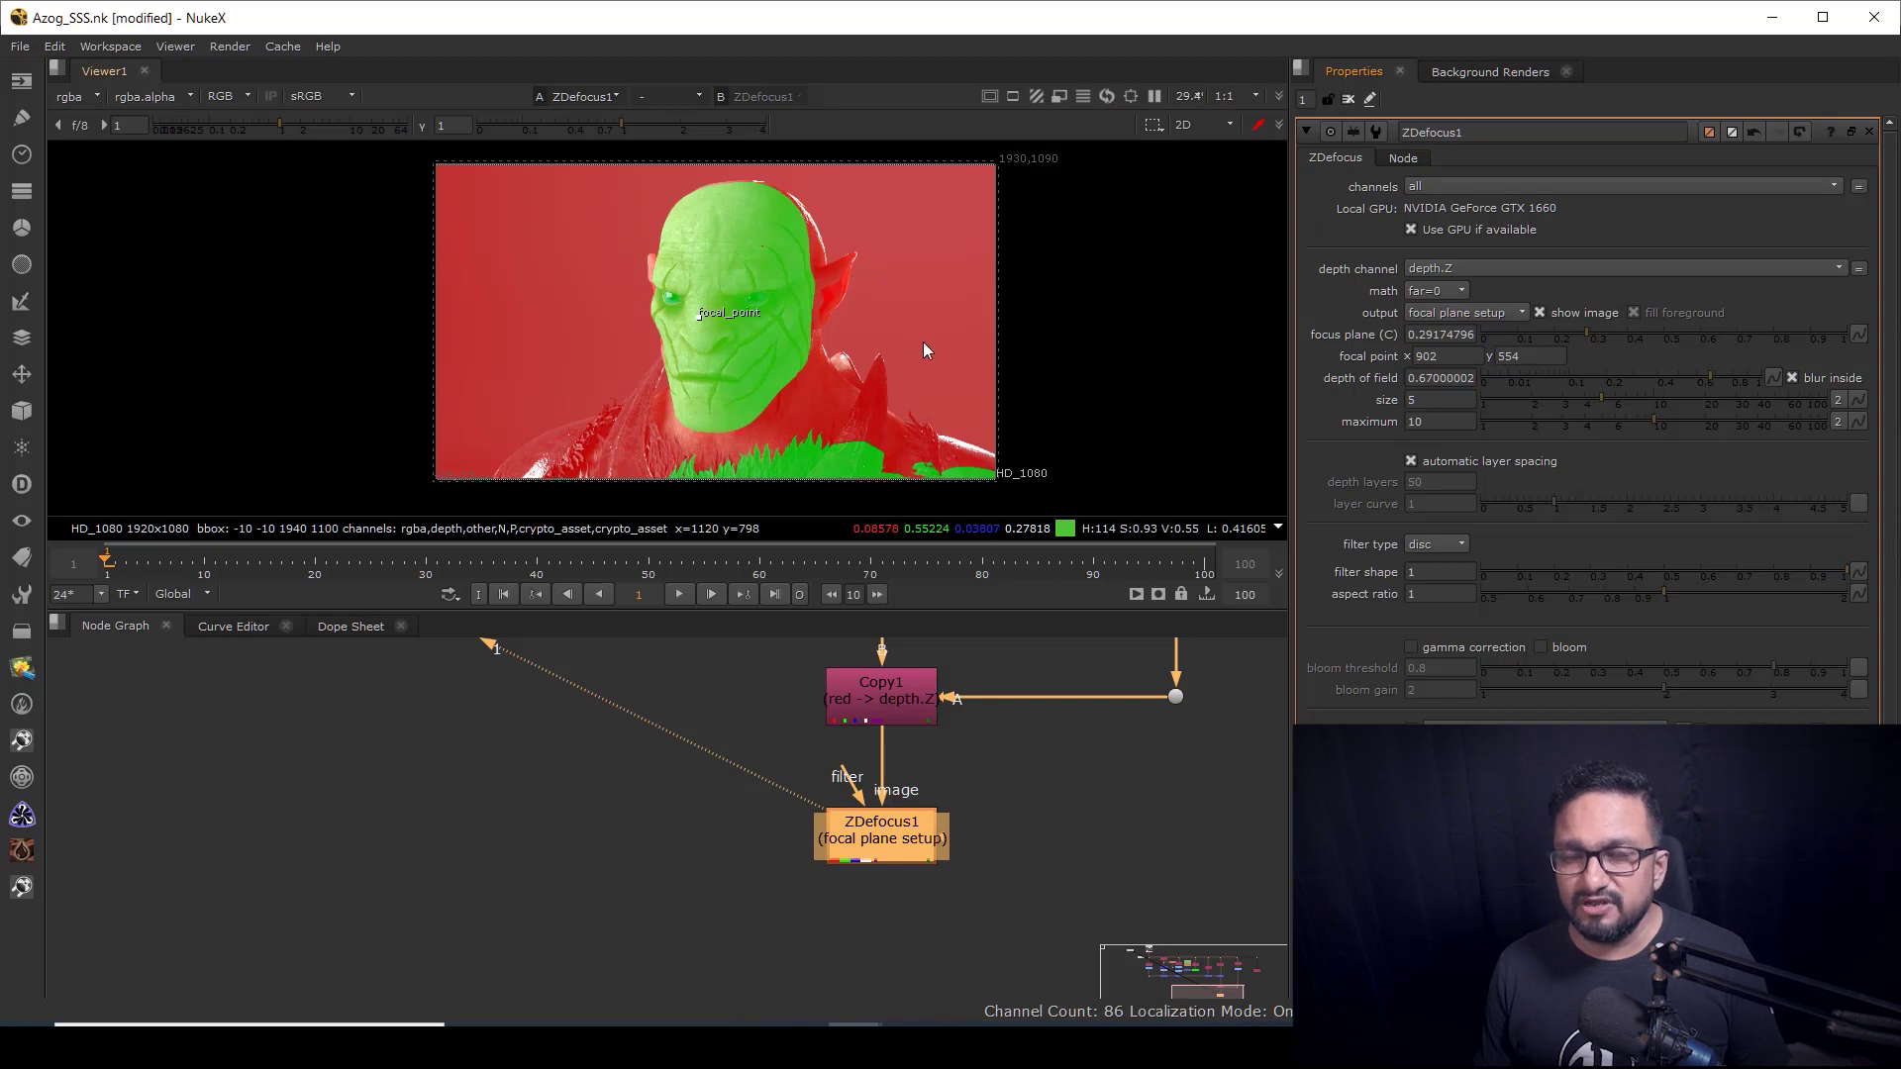
Step: Return the ZDefocus1 output to result and set its math to depth while checking the head's upper edge
middle_drag(888, 844, 866, 827)
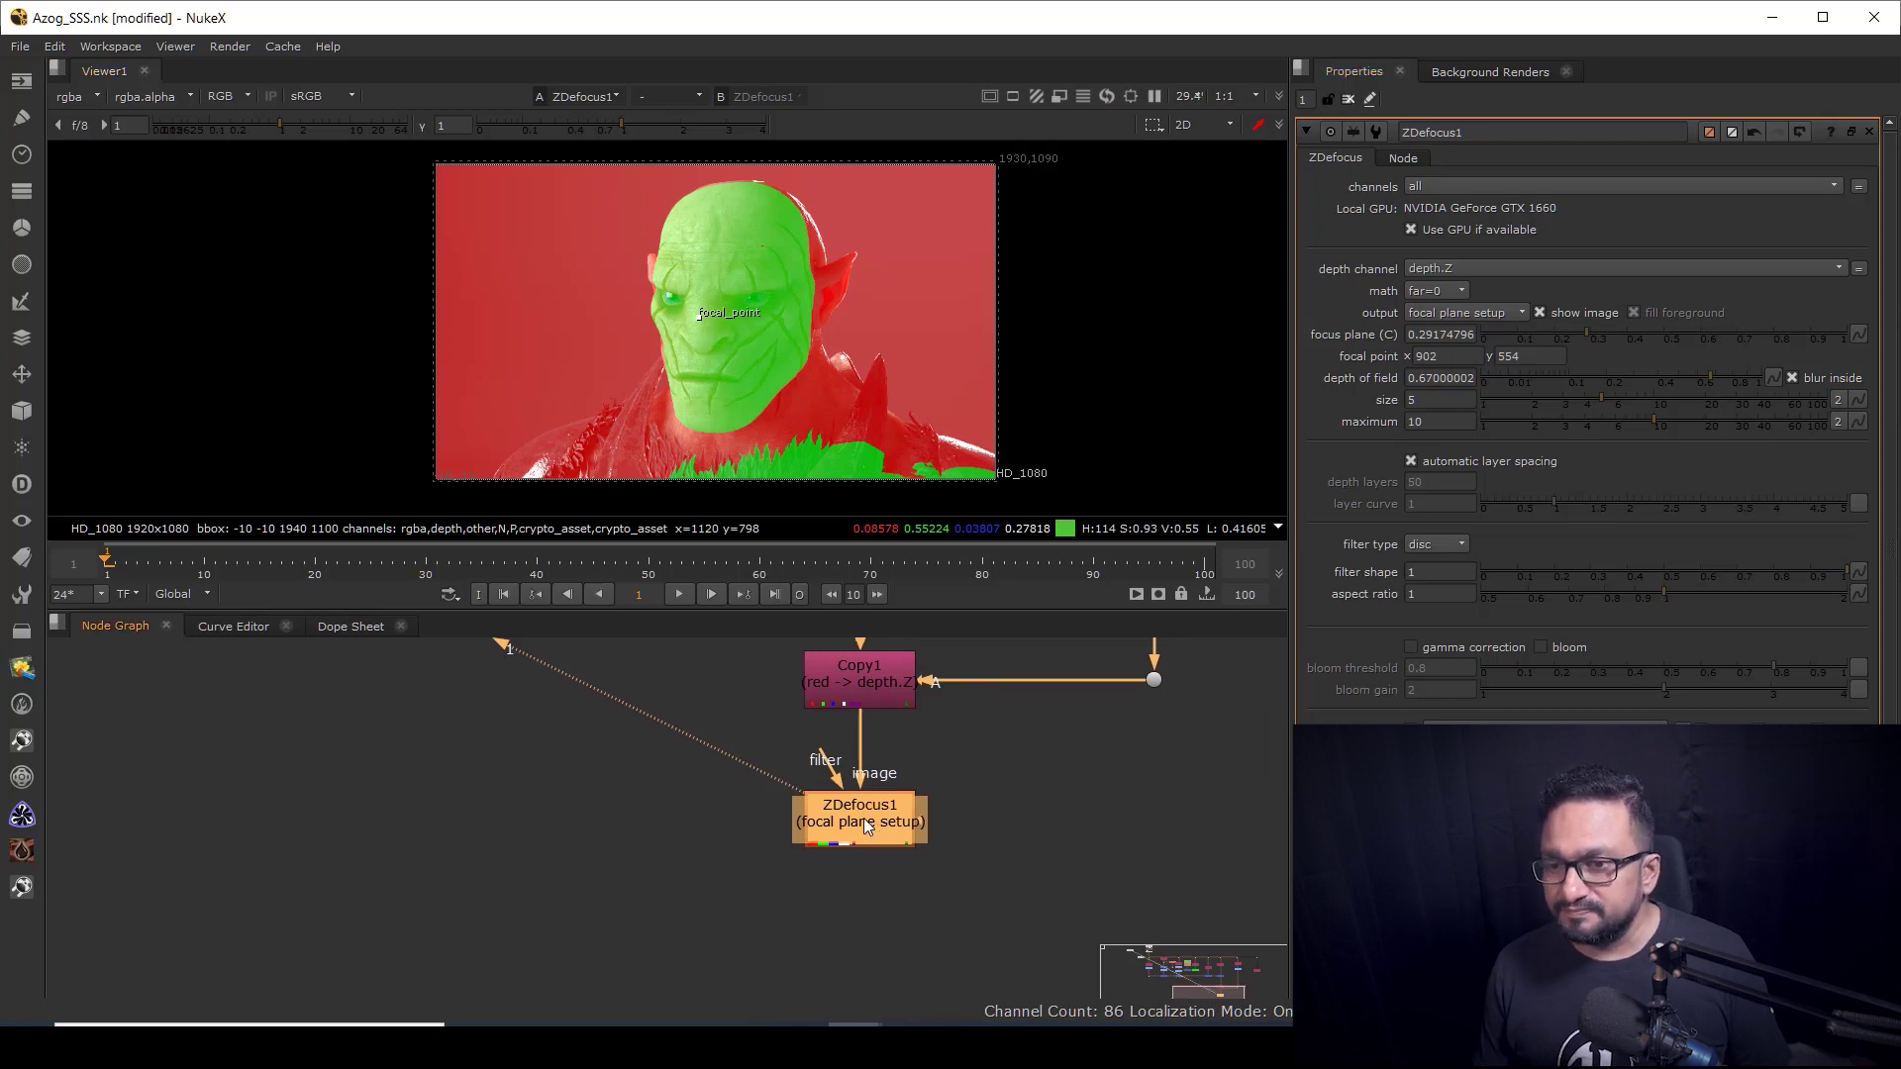
click(1451, 312)
click(1444, 293)
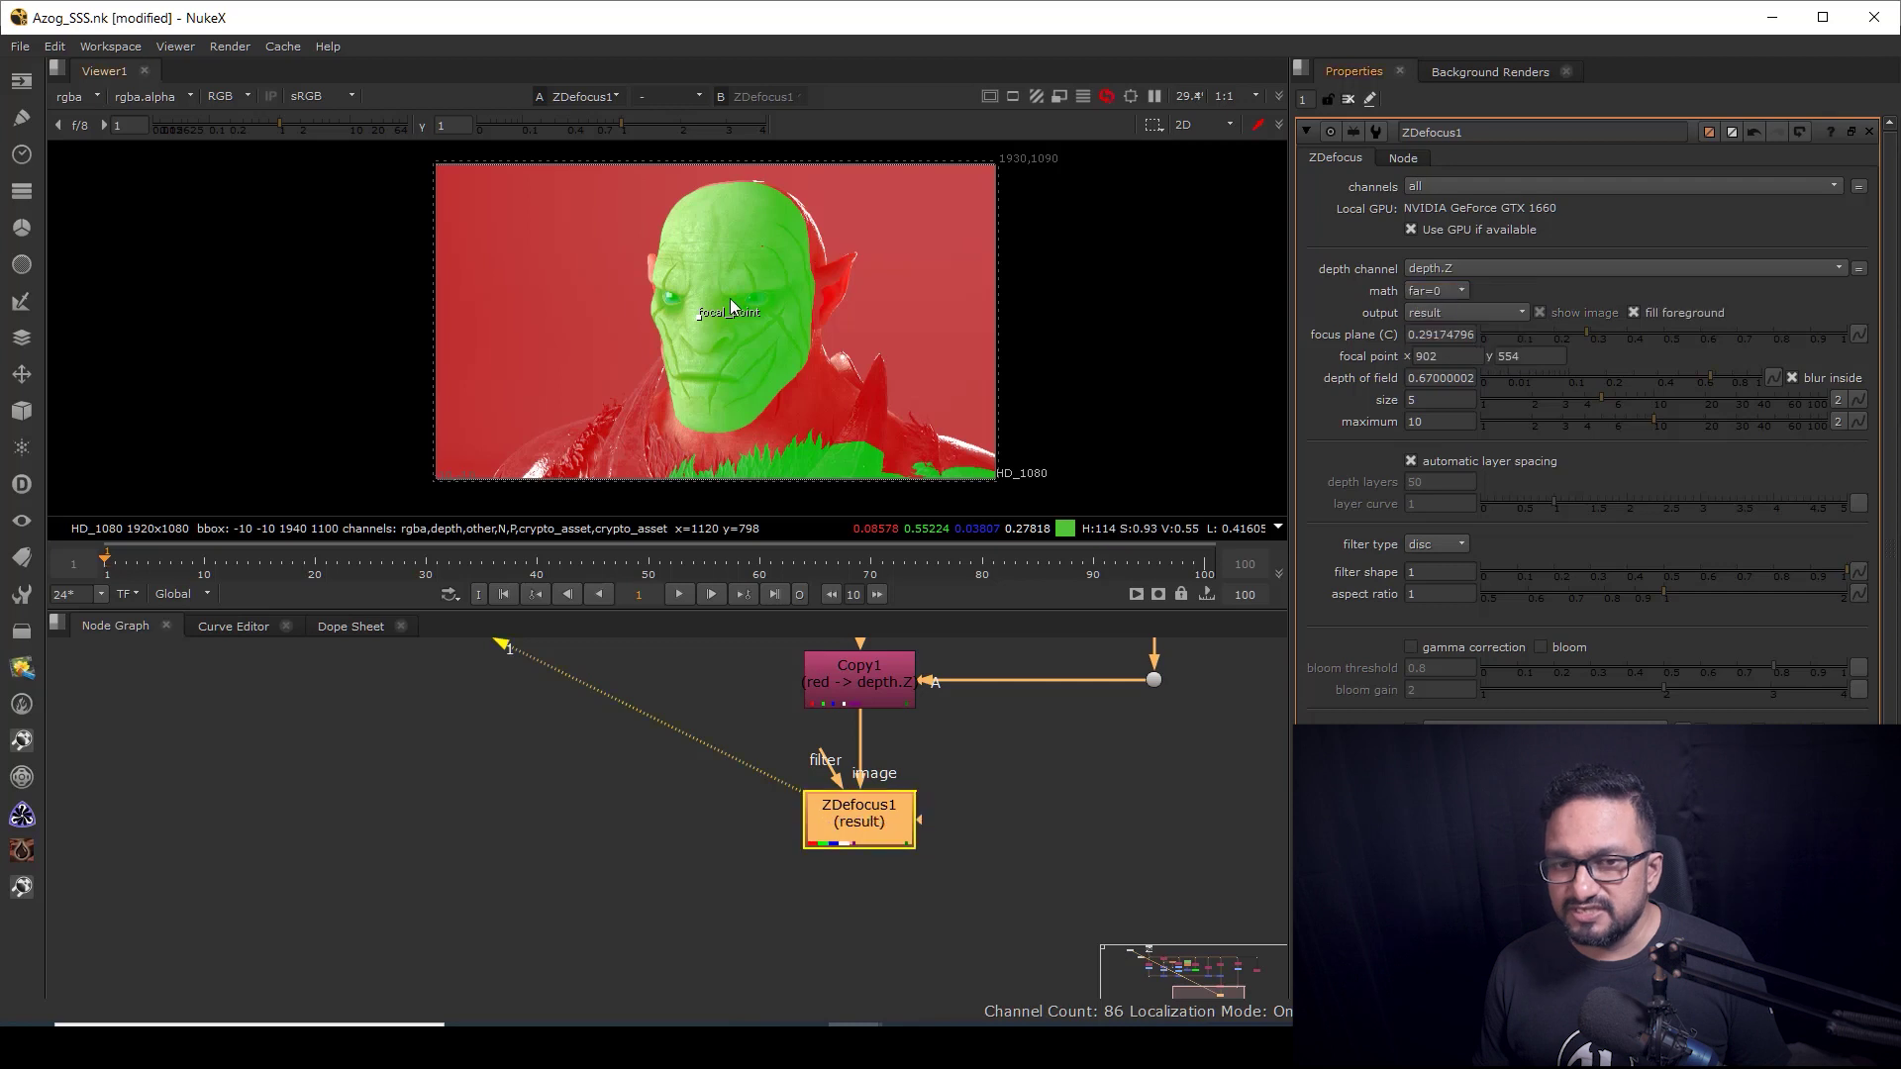
scroll(782, 193, up, 5)
scroll(752, 231, up, 2)
middle_drag(752, 232, 1155, 281)
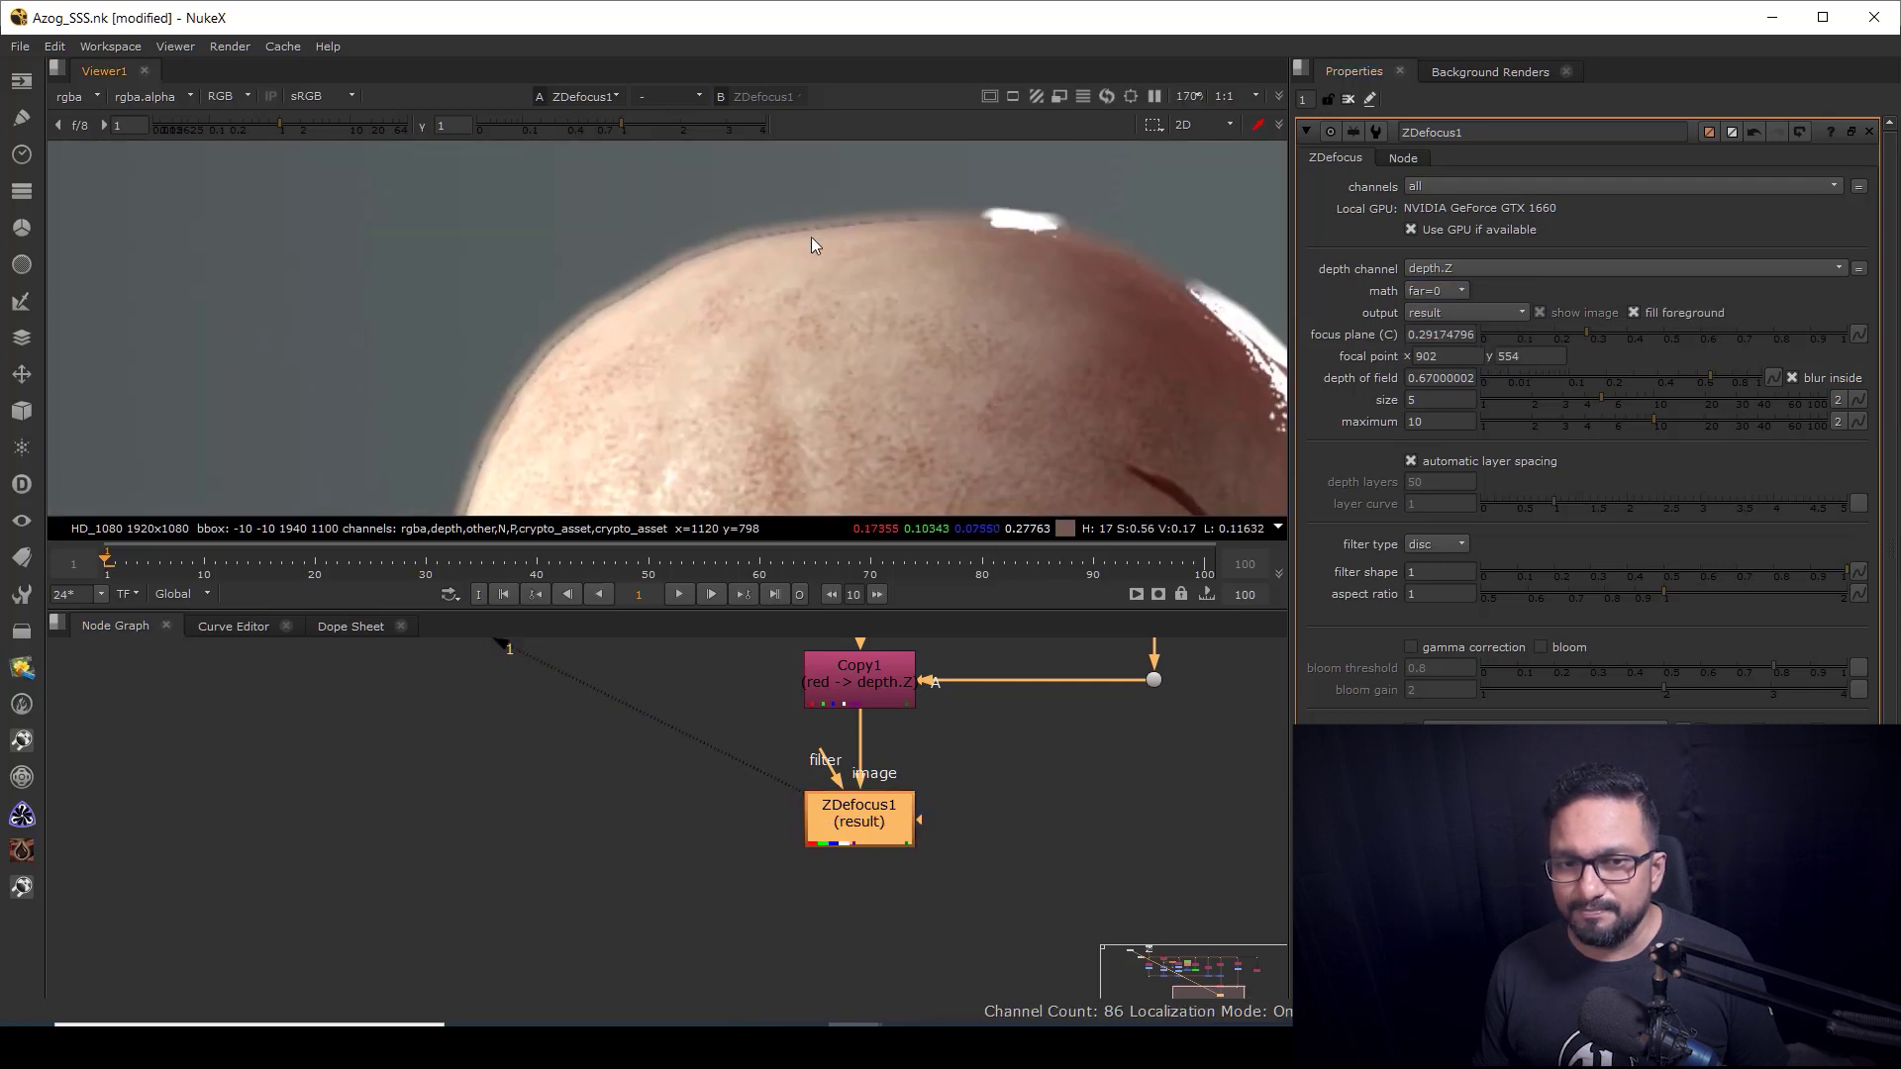
scroll(810, 238, up, 3)
click(1429, 291)
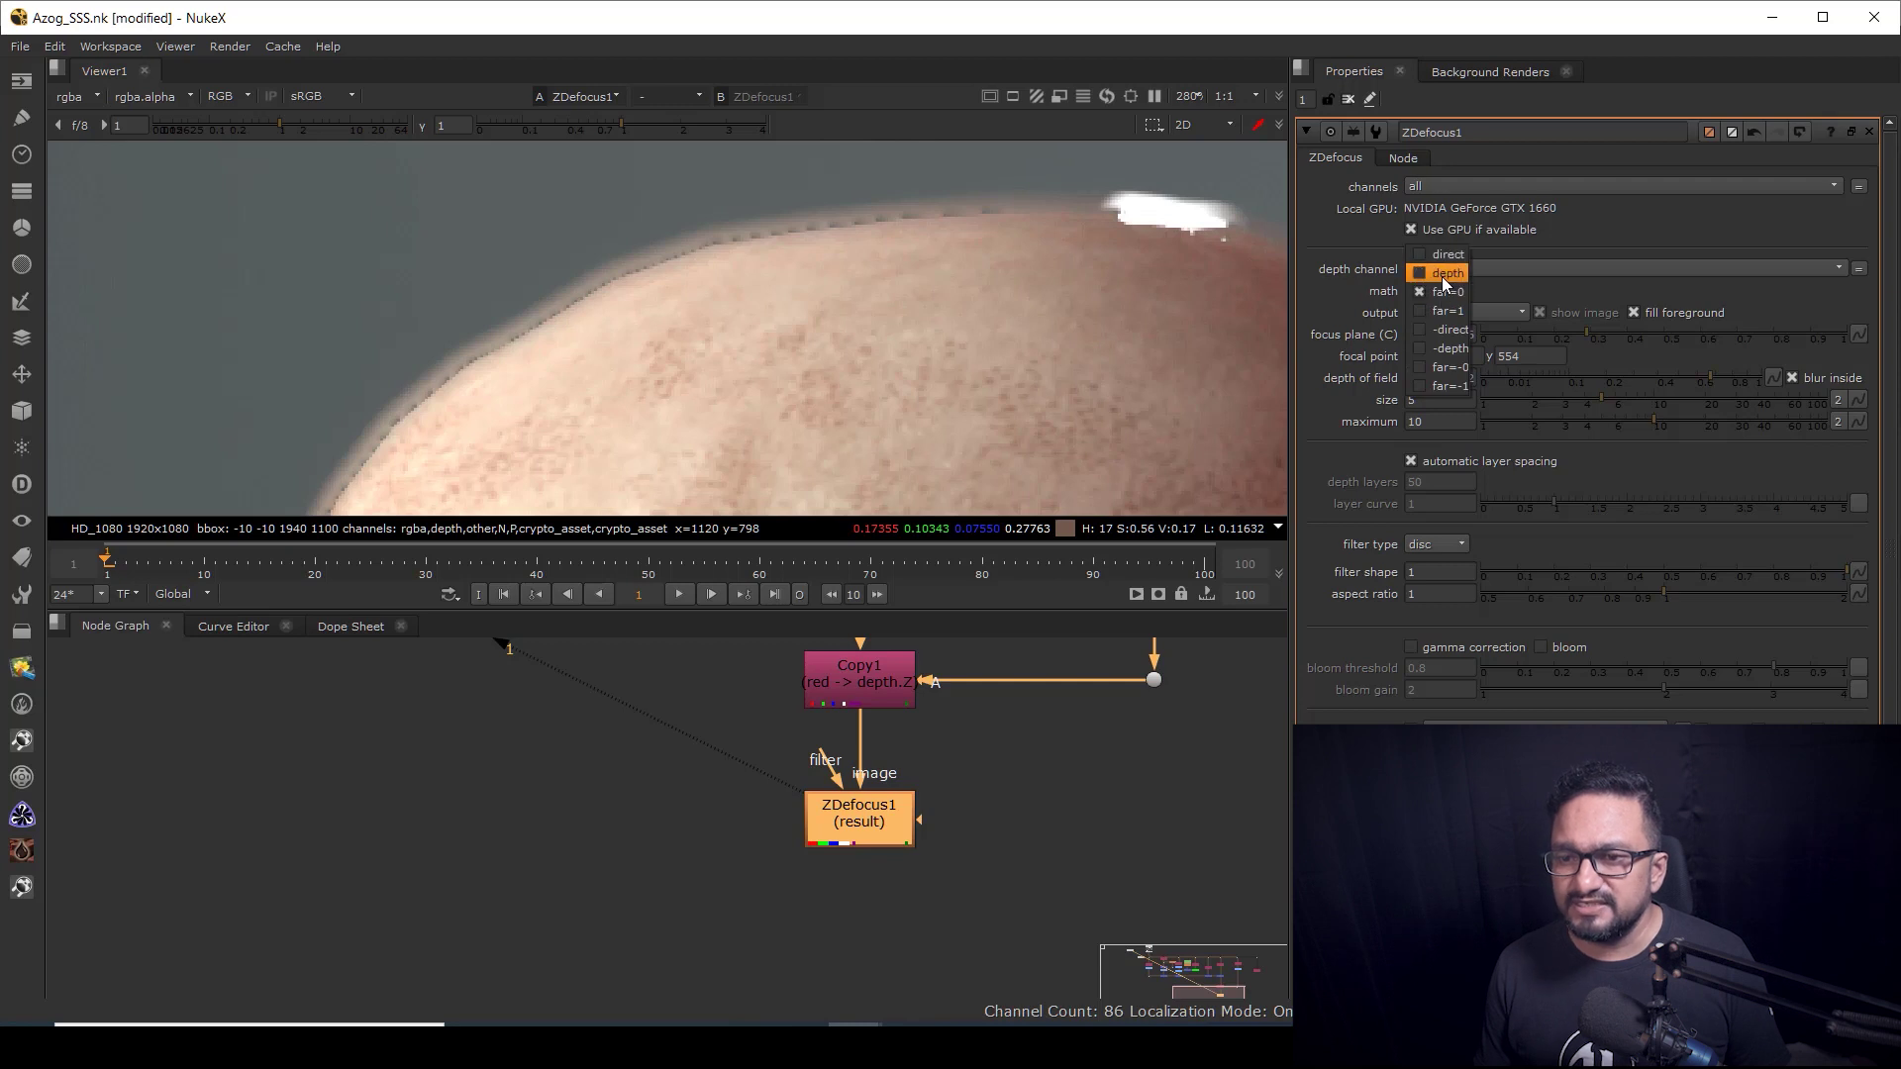
click(1442, 276)
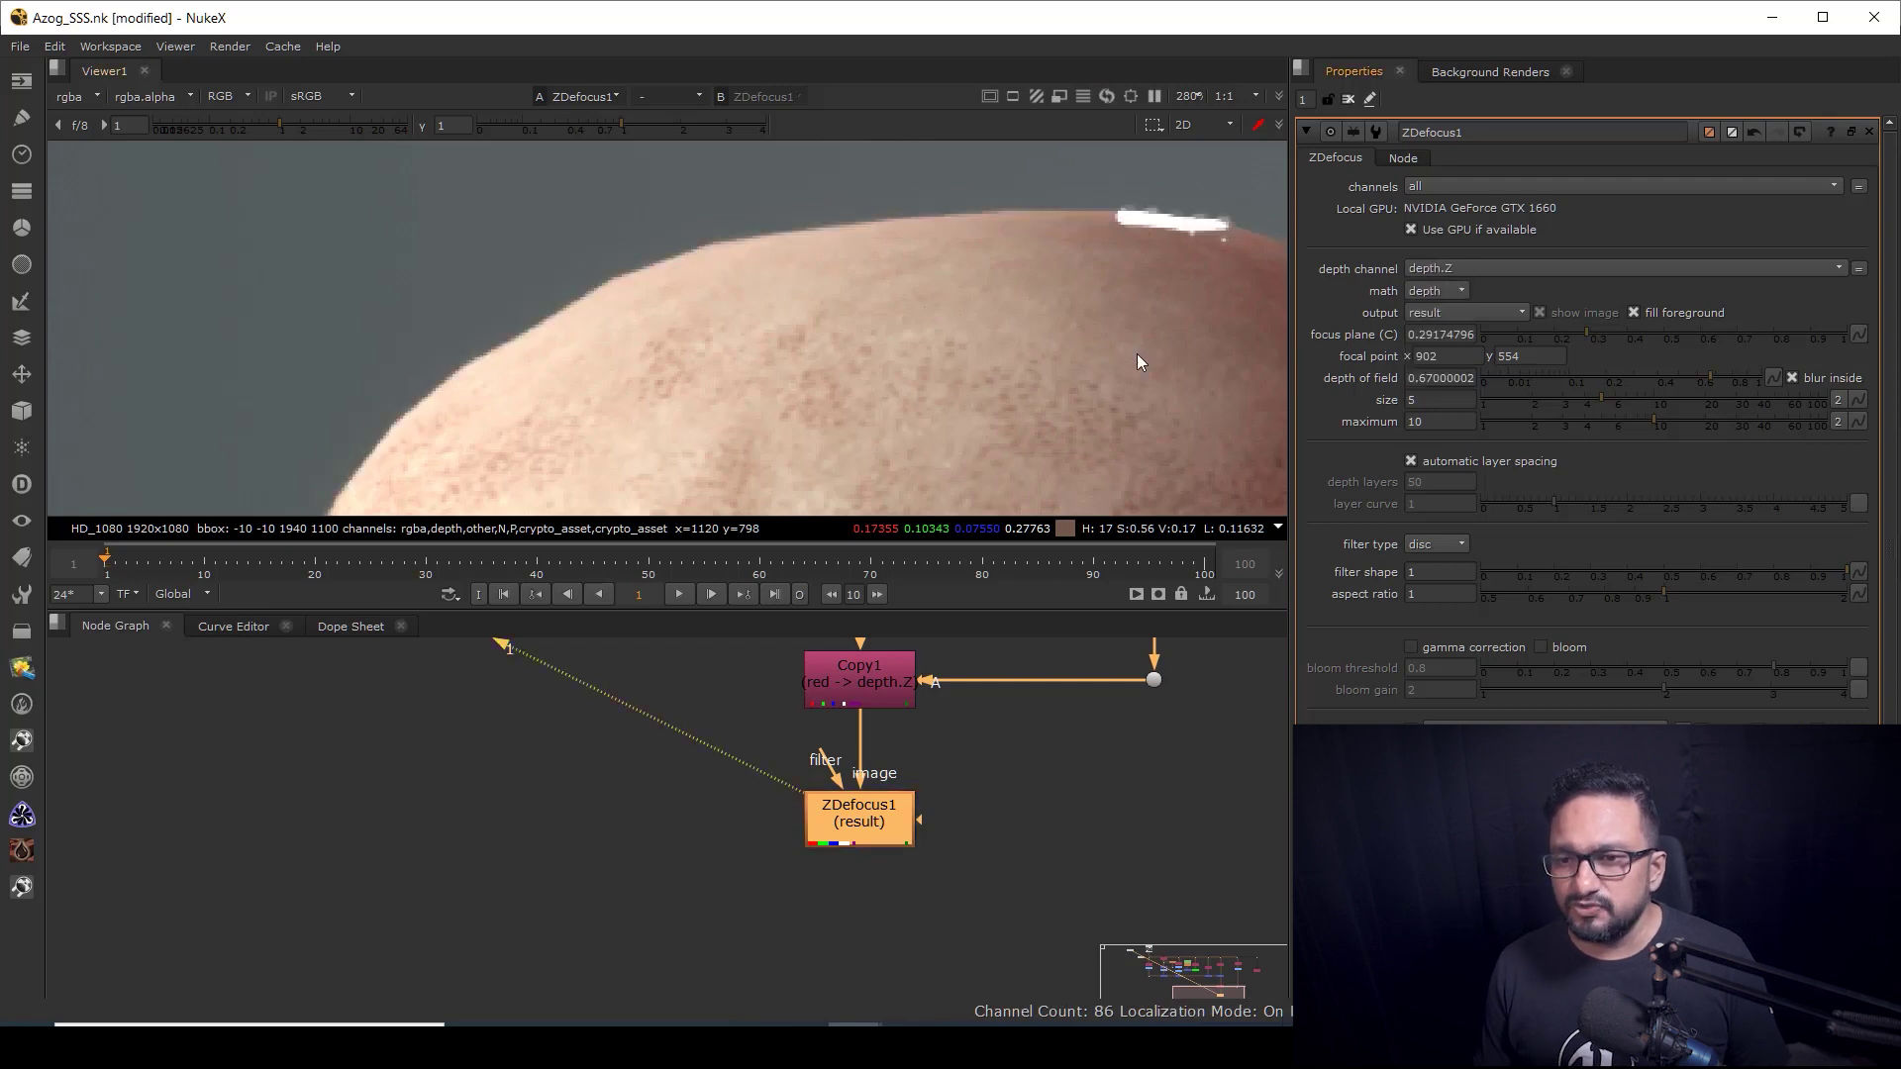
Step: Raise ZDefocus1's size to 29.5 and inspect the blur along the head's edge and on the shoulder spikes
scroll(1090, 364, down, 5)
scroll(929, 260, down, 3)
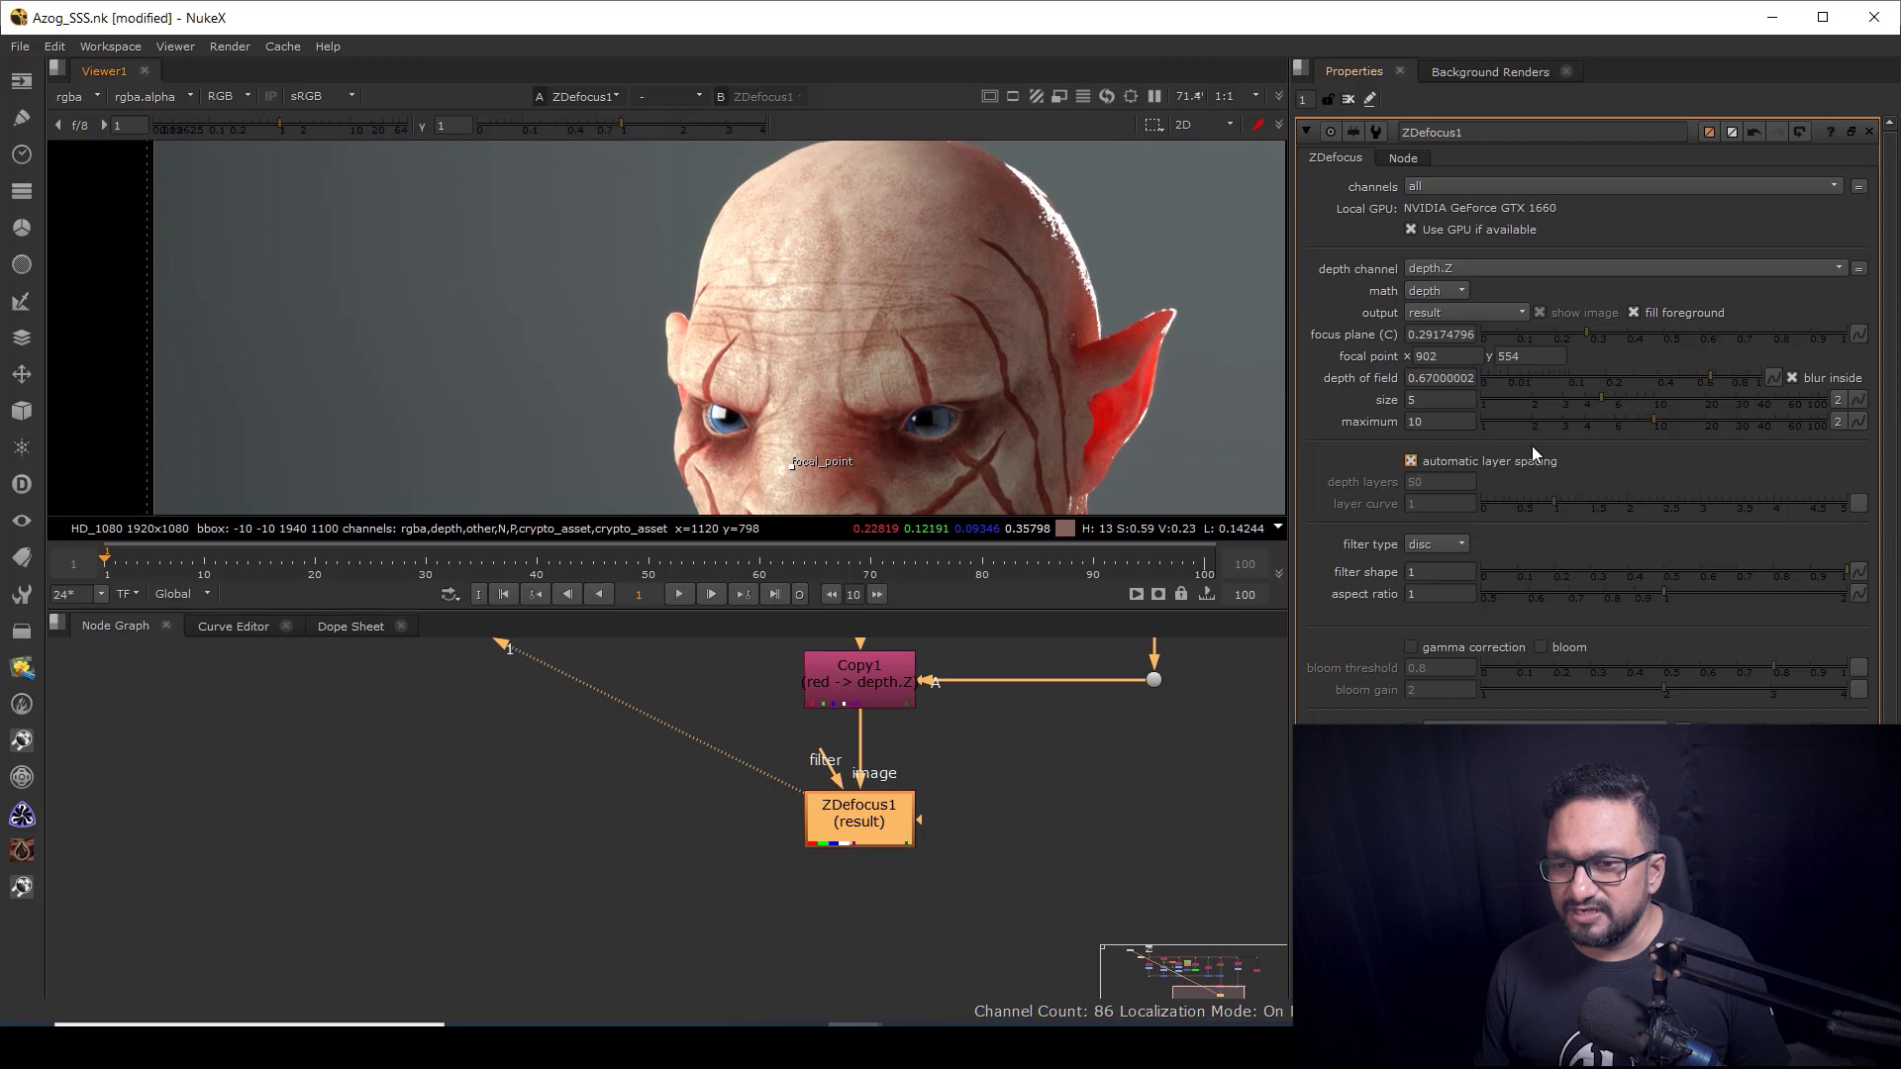
drag(1602, 395, 1735, 392)
scroll(983, 254, up, 5)
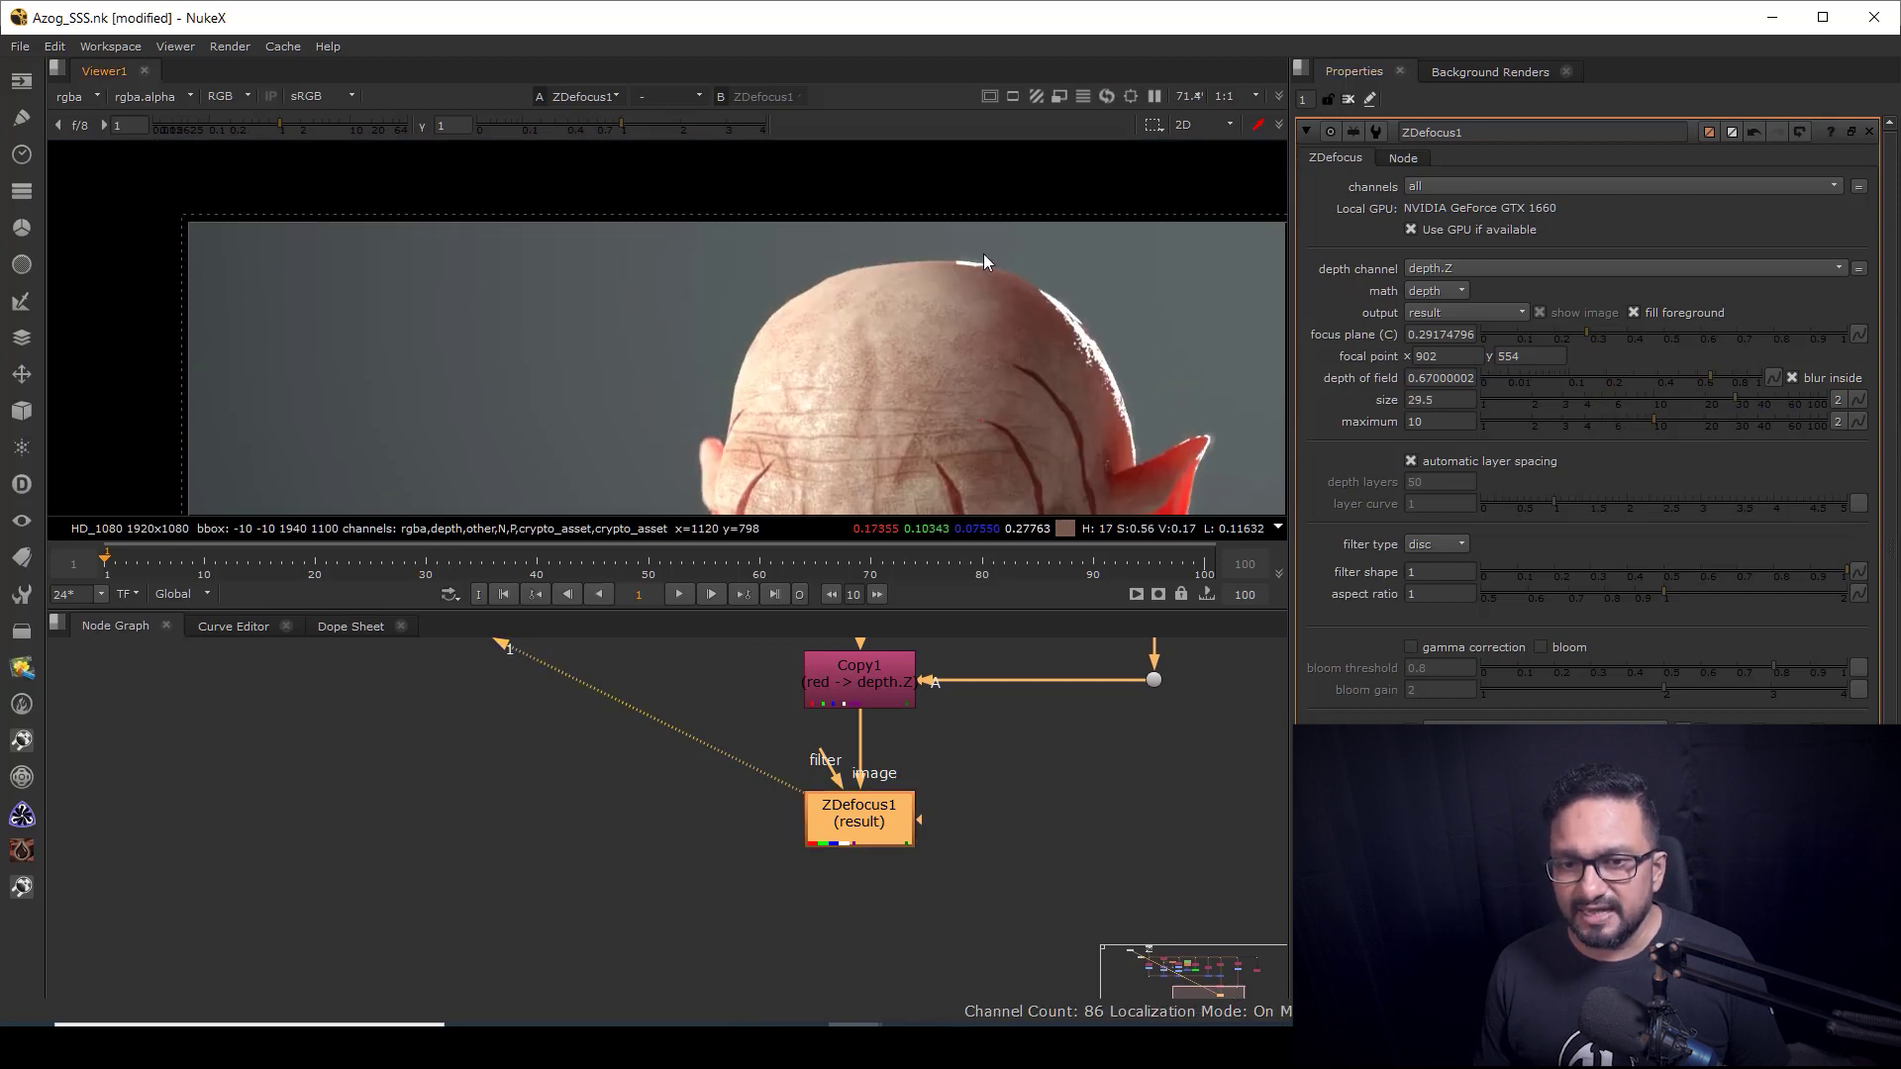
scroll(891, 272, down, 4)
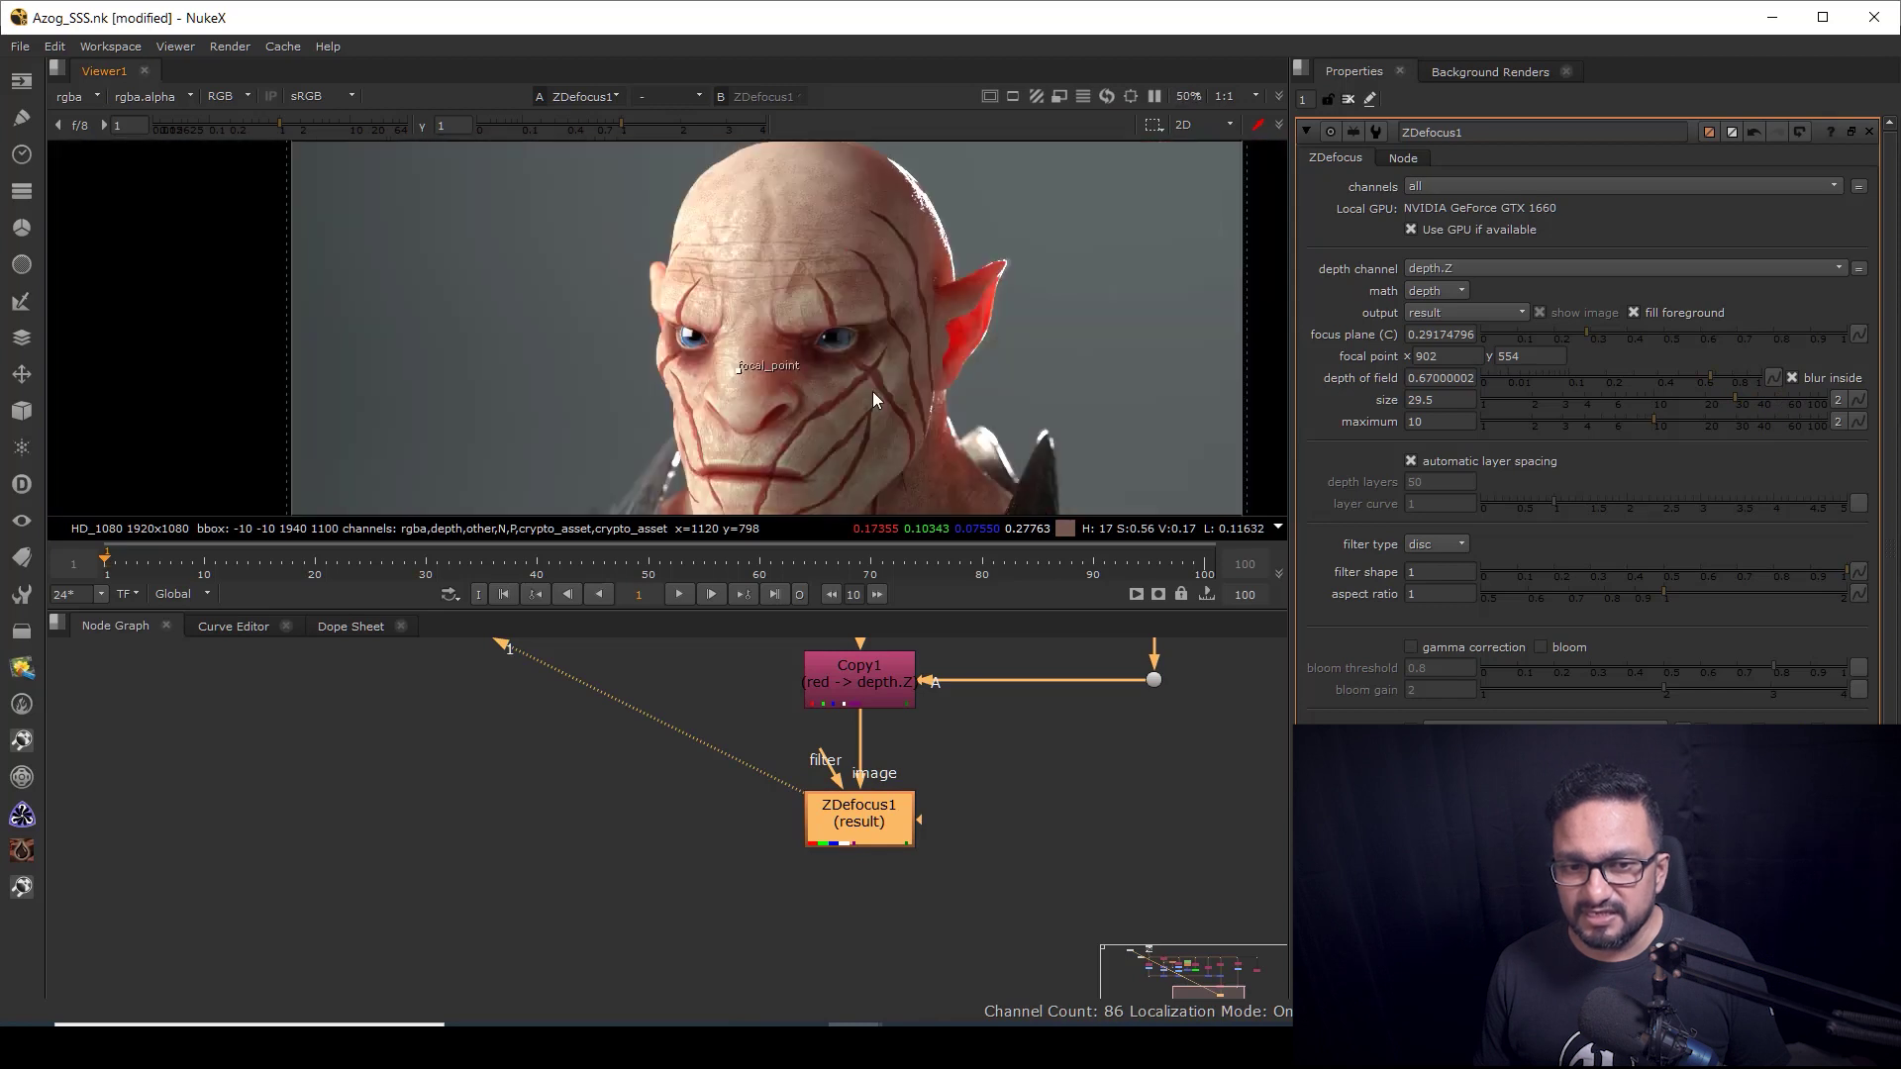
middle_drag(871, 430, 935, 331)
scroll(934, 331, up, 3)
middle_drag(1179, 277, 931, 299)
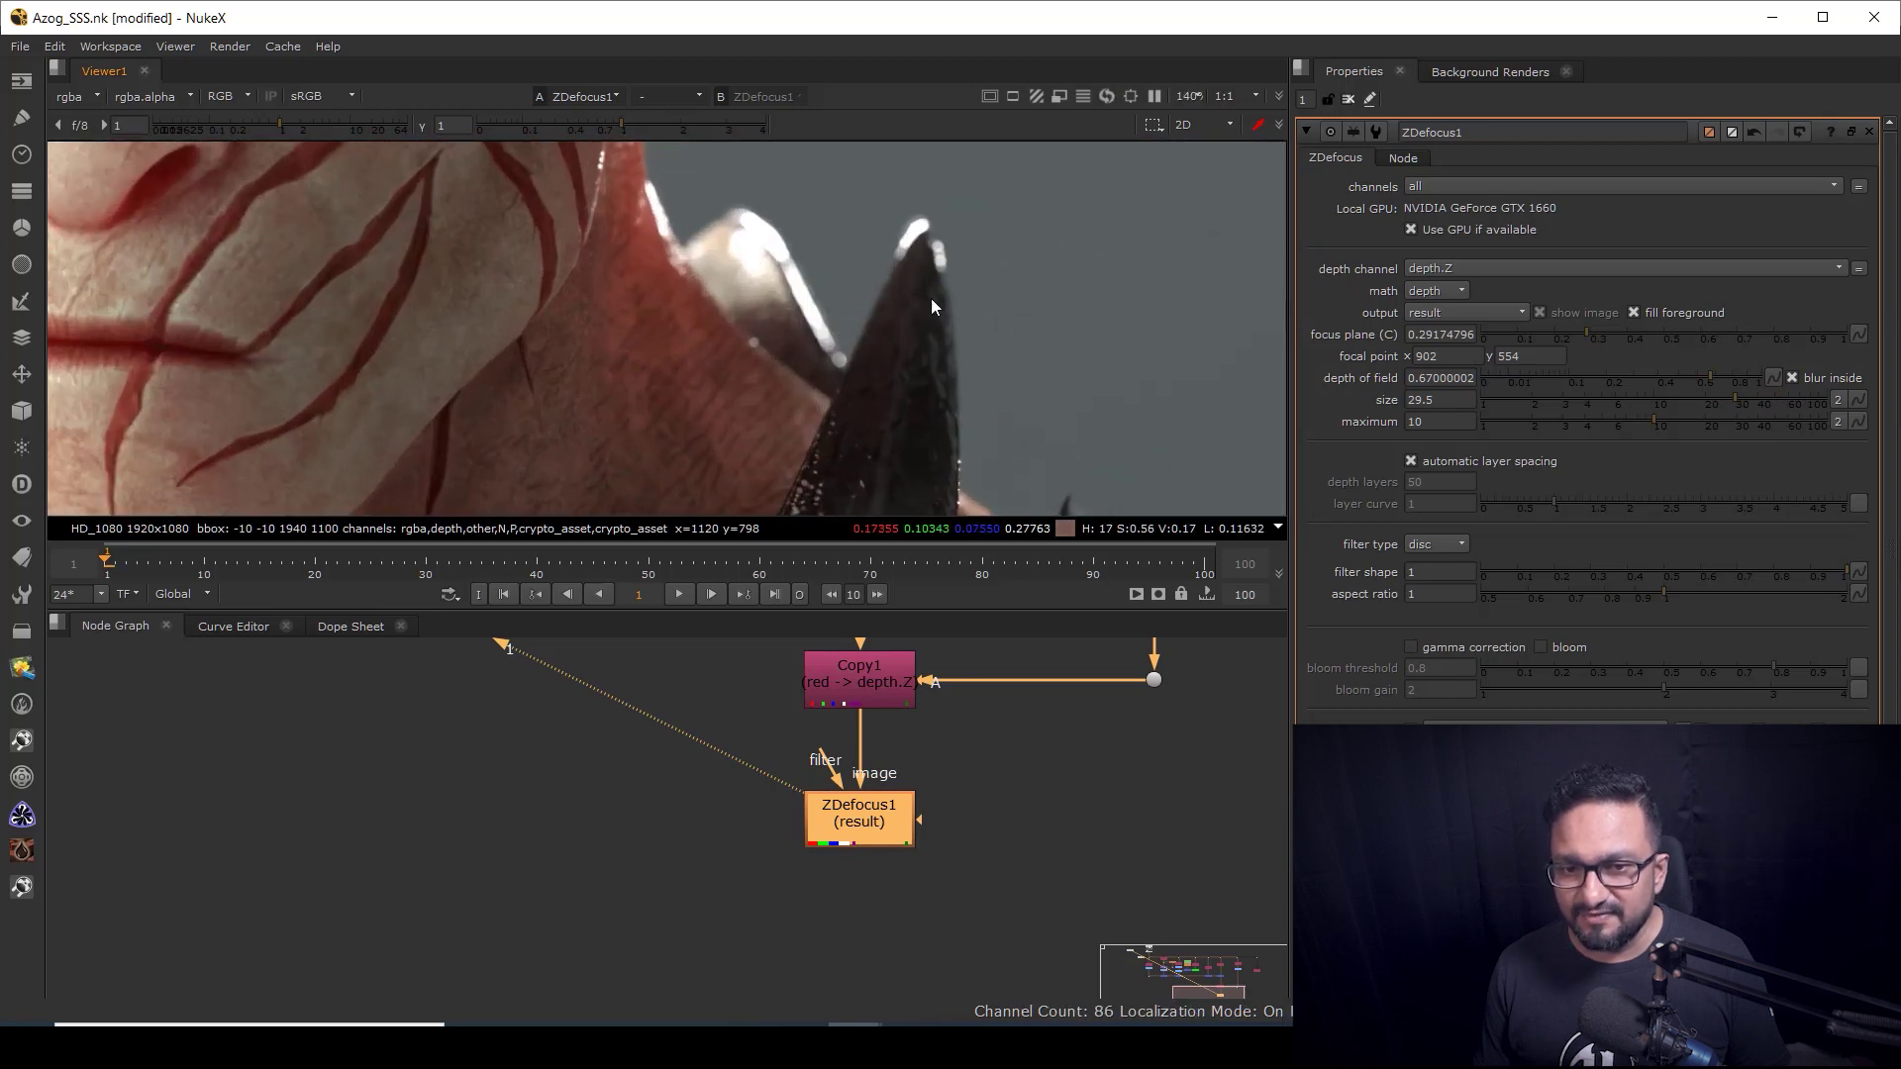
scroll(682, 347, down, 7)
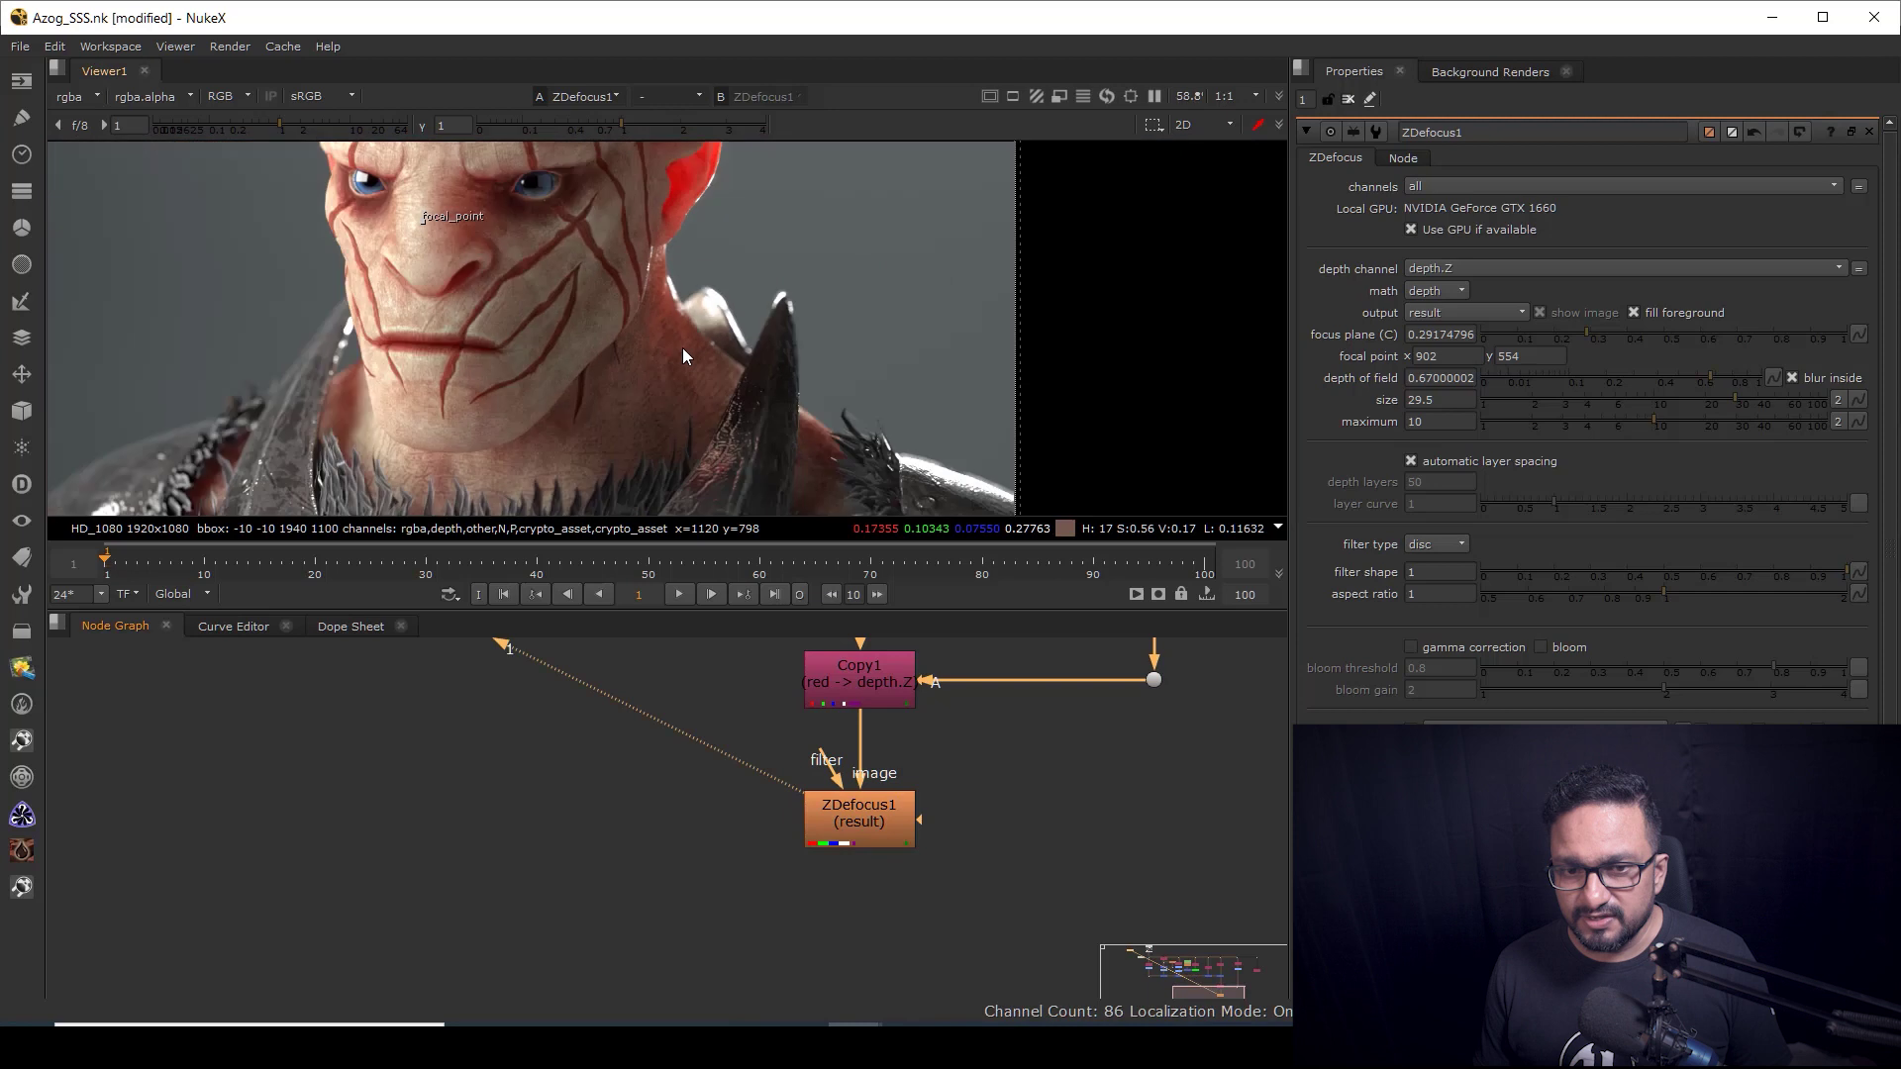
Step: Reduce ZDefocus1's size to 19.5
middle_drag(720, 467, 952, 377)
scroll(953, 376, up, 1)
key(ctrl+z)
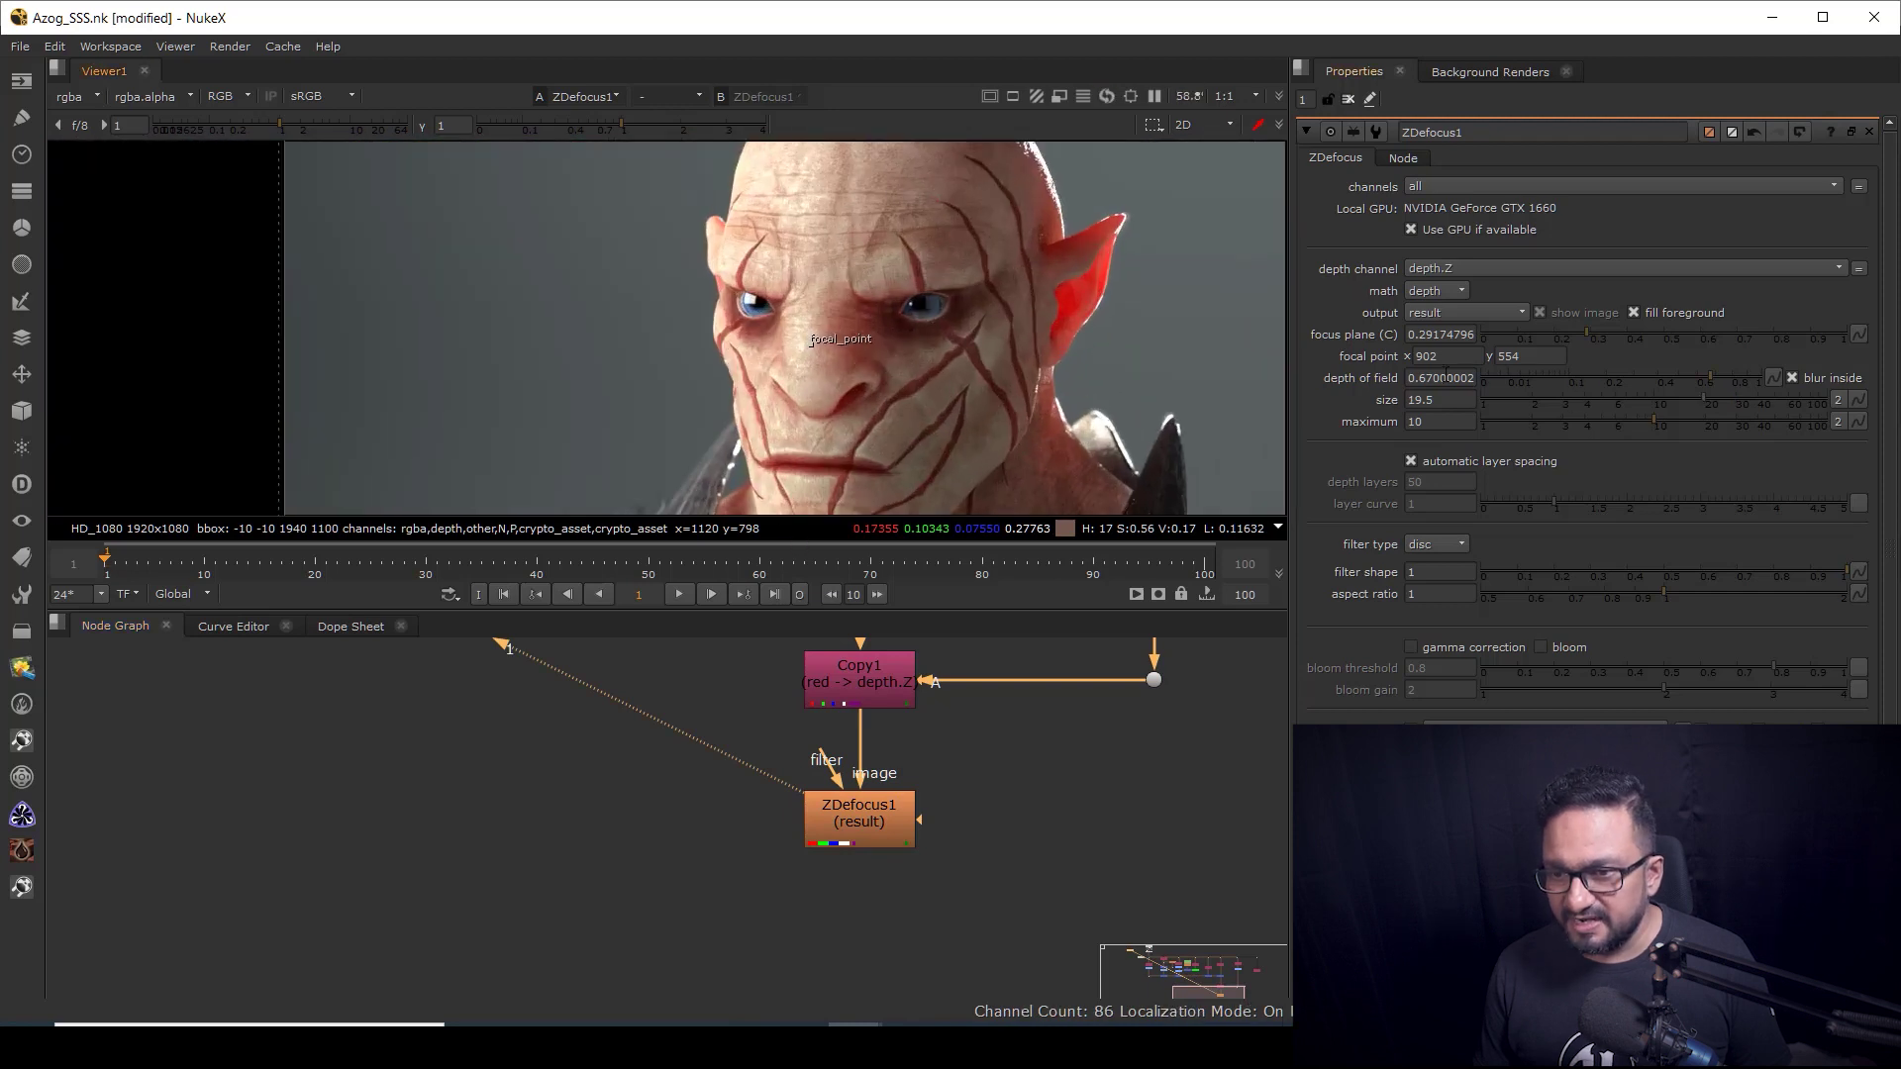
Step: Switch the ZDefocus1 output to focal plane setup and lower the depth of field to about 0.54
click(1465, 312)
click(1456, 333)
scroll(981, 301, down, 2)
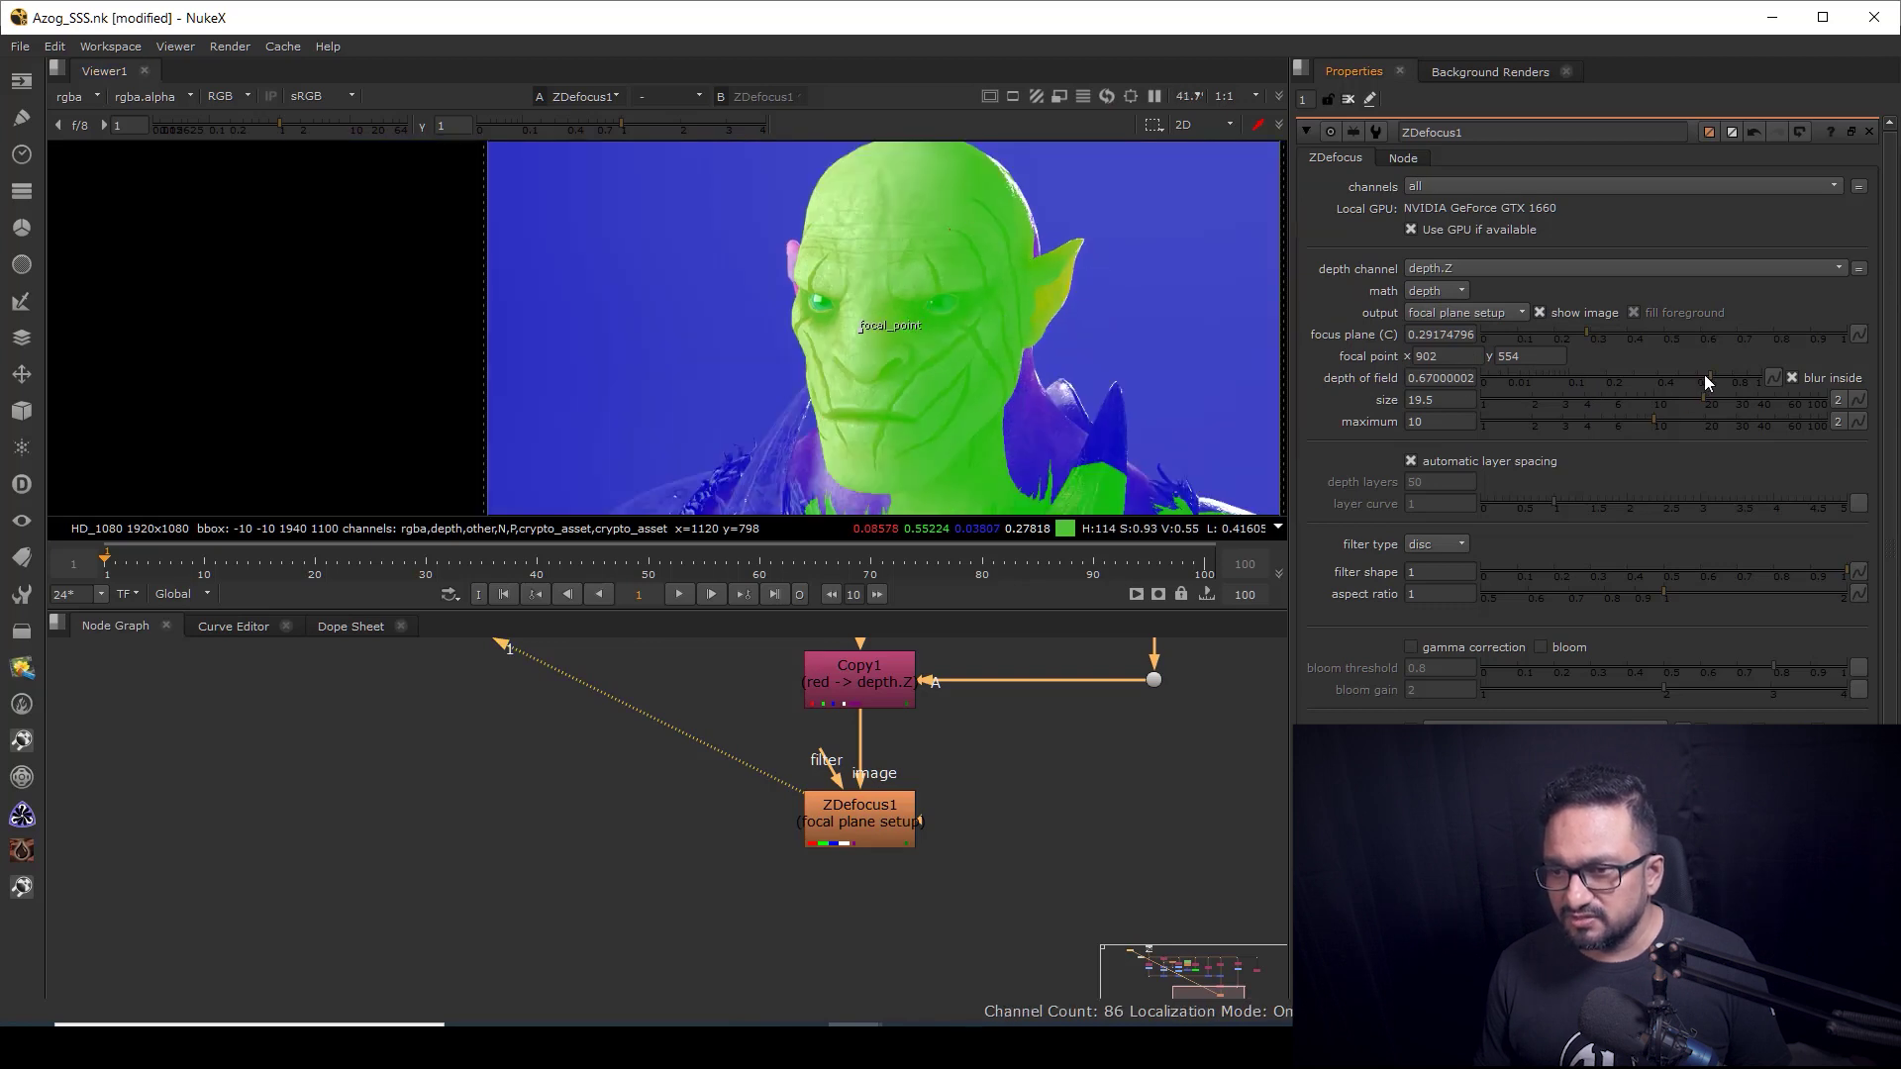
drag(1711, 378, 1687, 384)
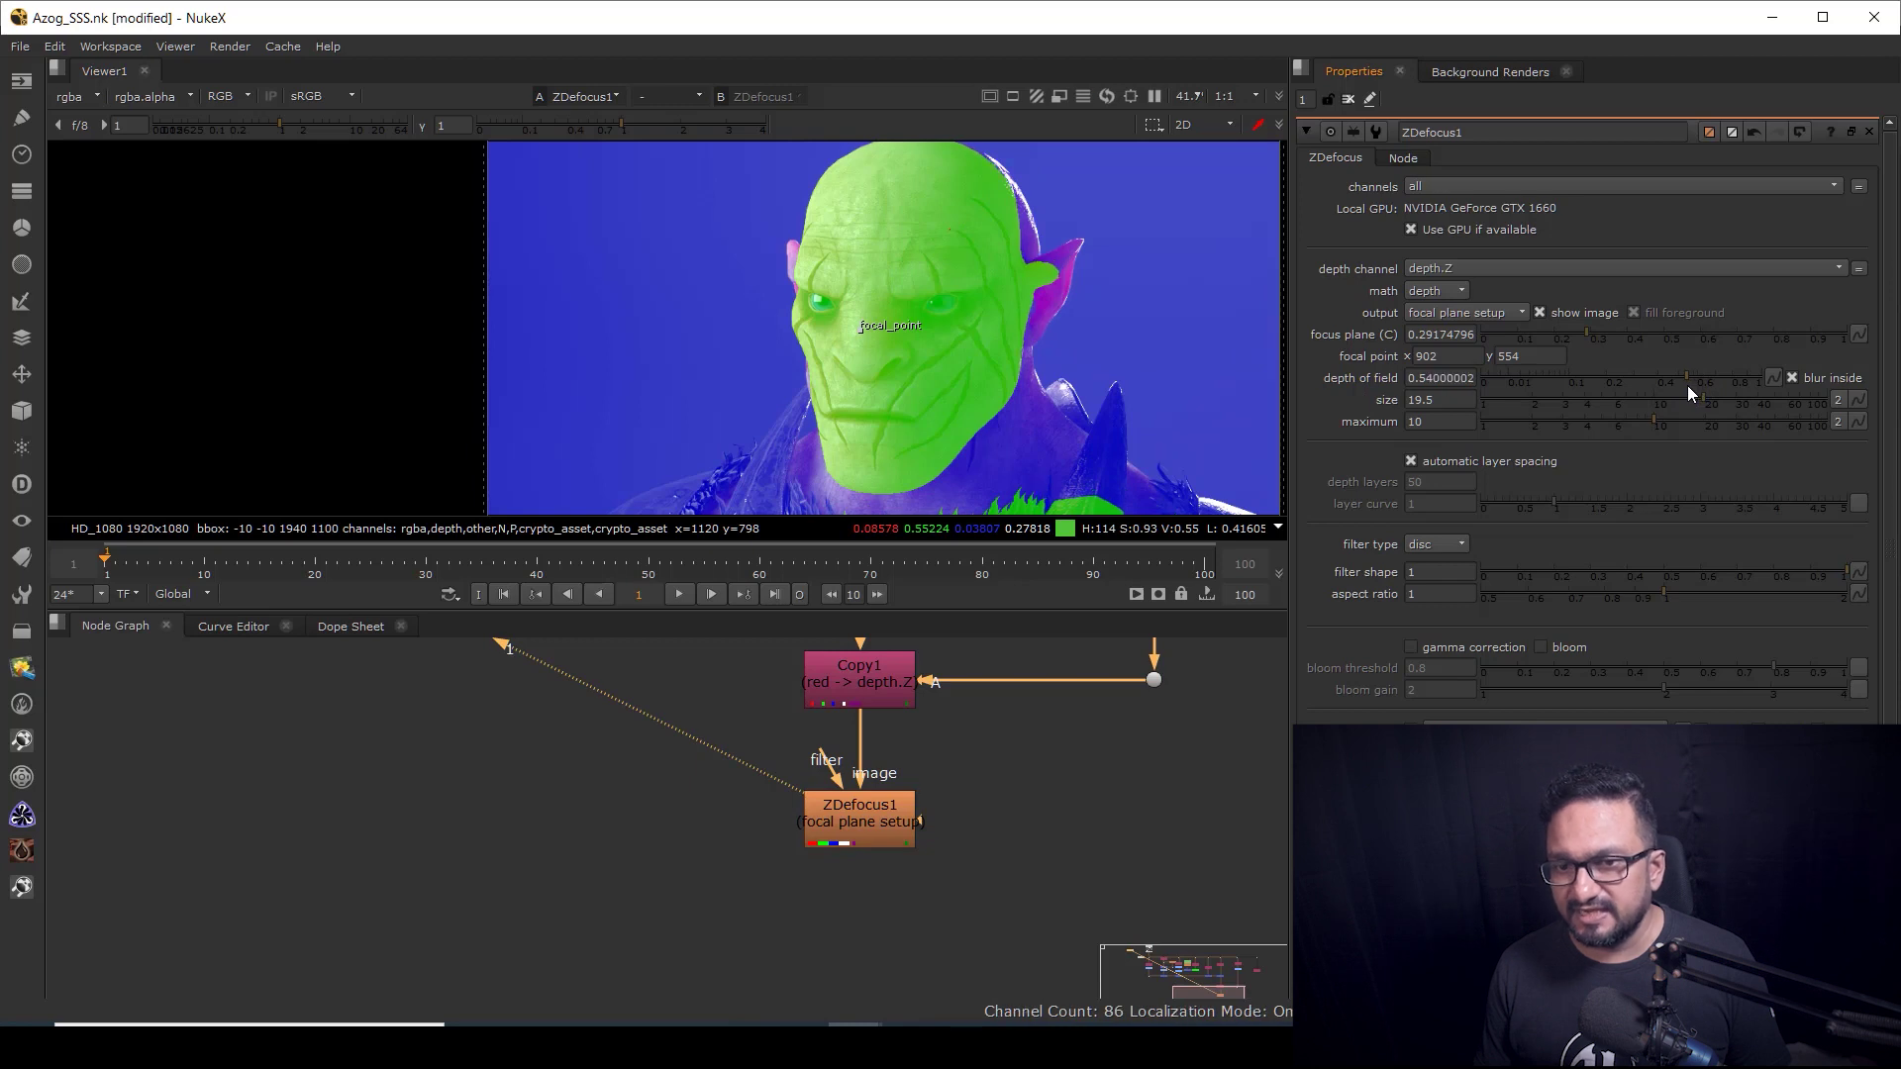
Step: Return the ZDefocus1 output to result and check the blur on the ear and shoulder armour
click(1436, 311)
click(1440, 295)
scroll(1076, 268, up, 5)
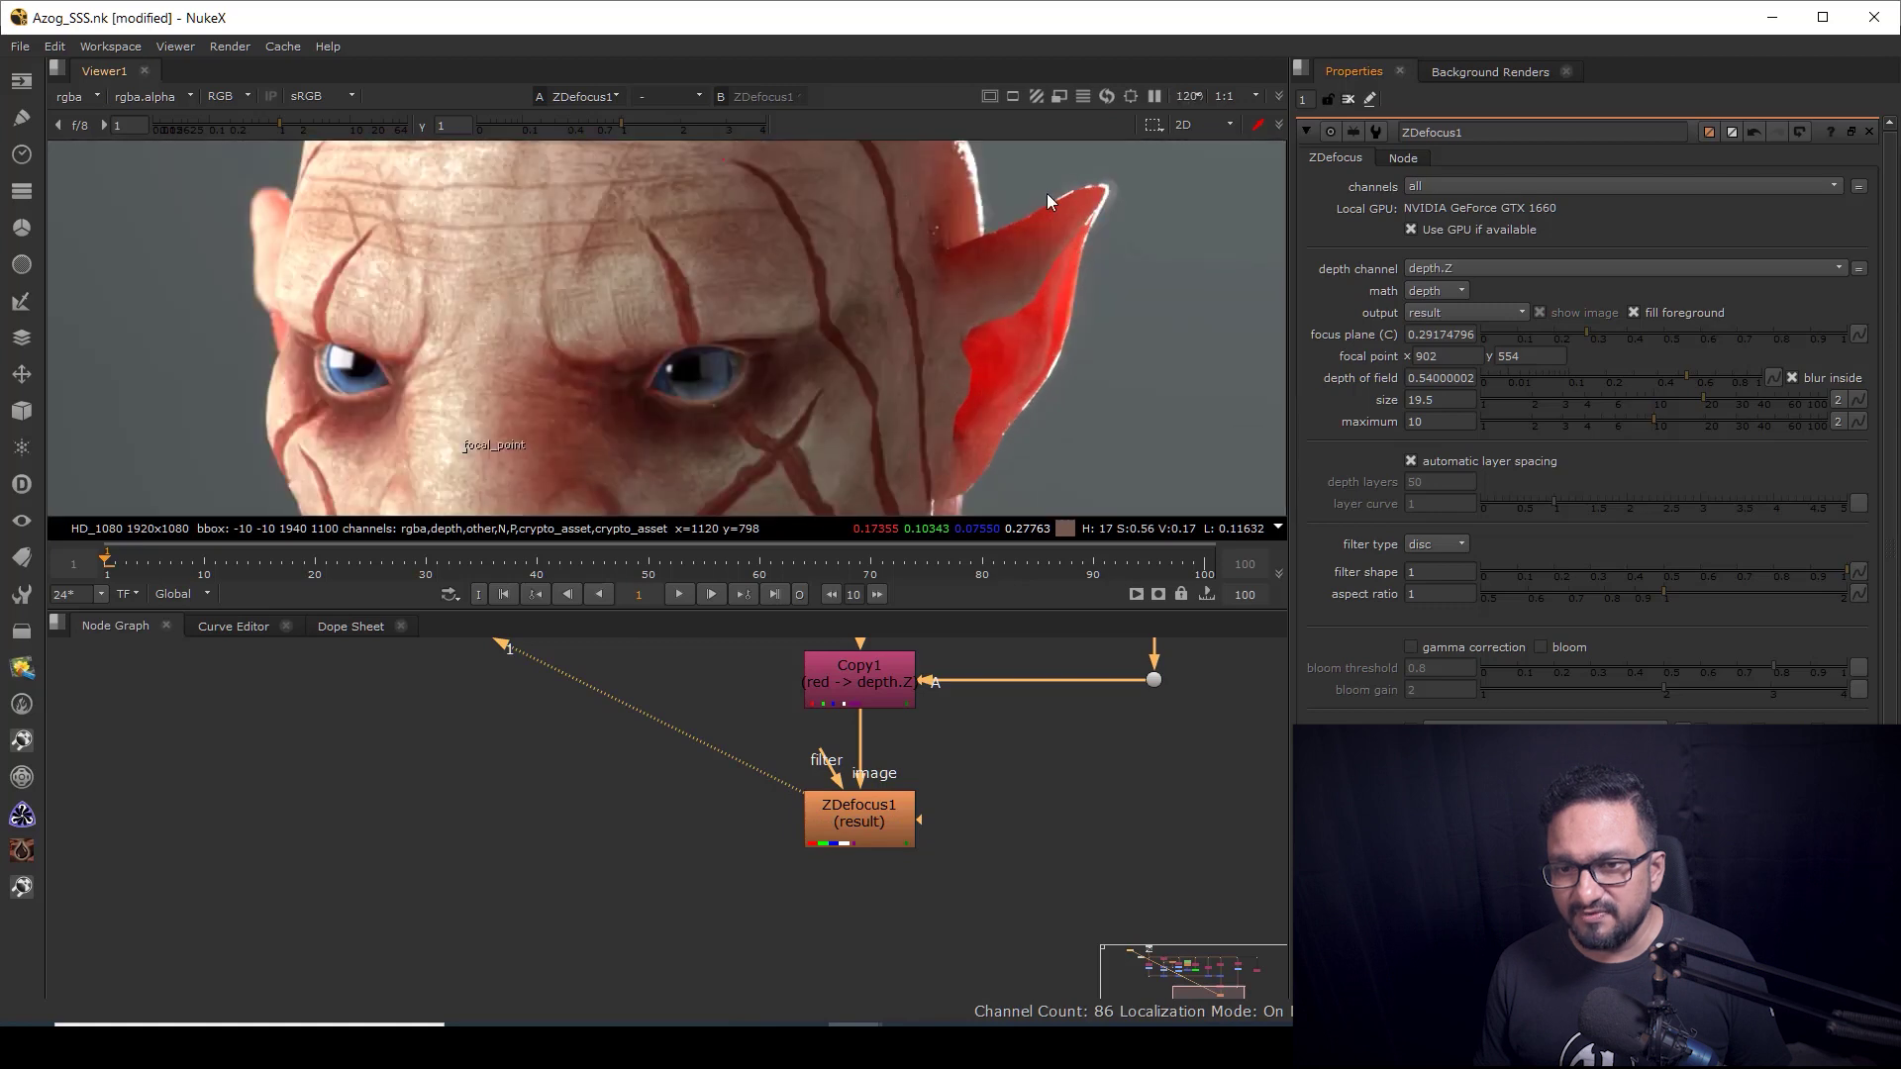
middle_drag(1087, 312, 978, 252)
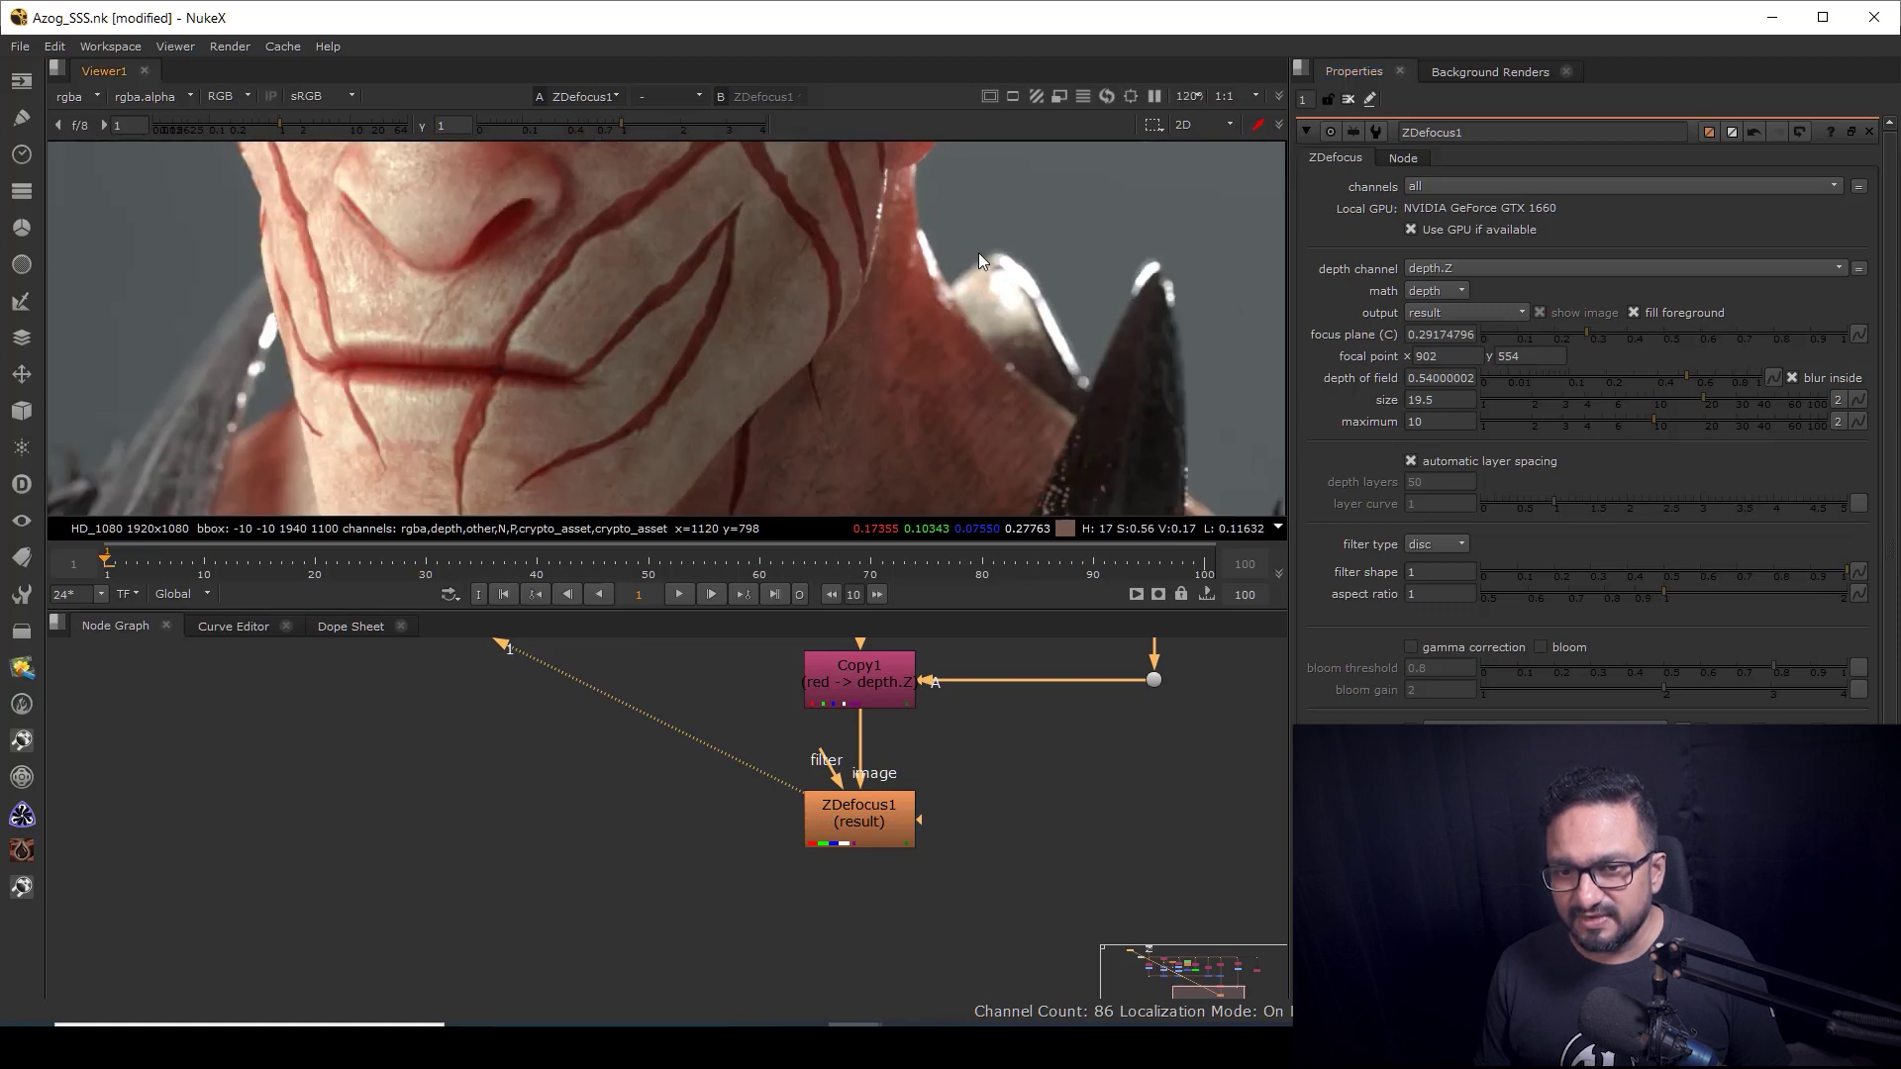
scroll(1053, 389, down, 5)
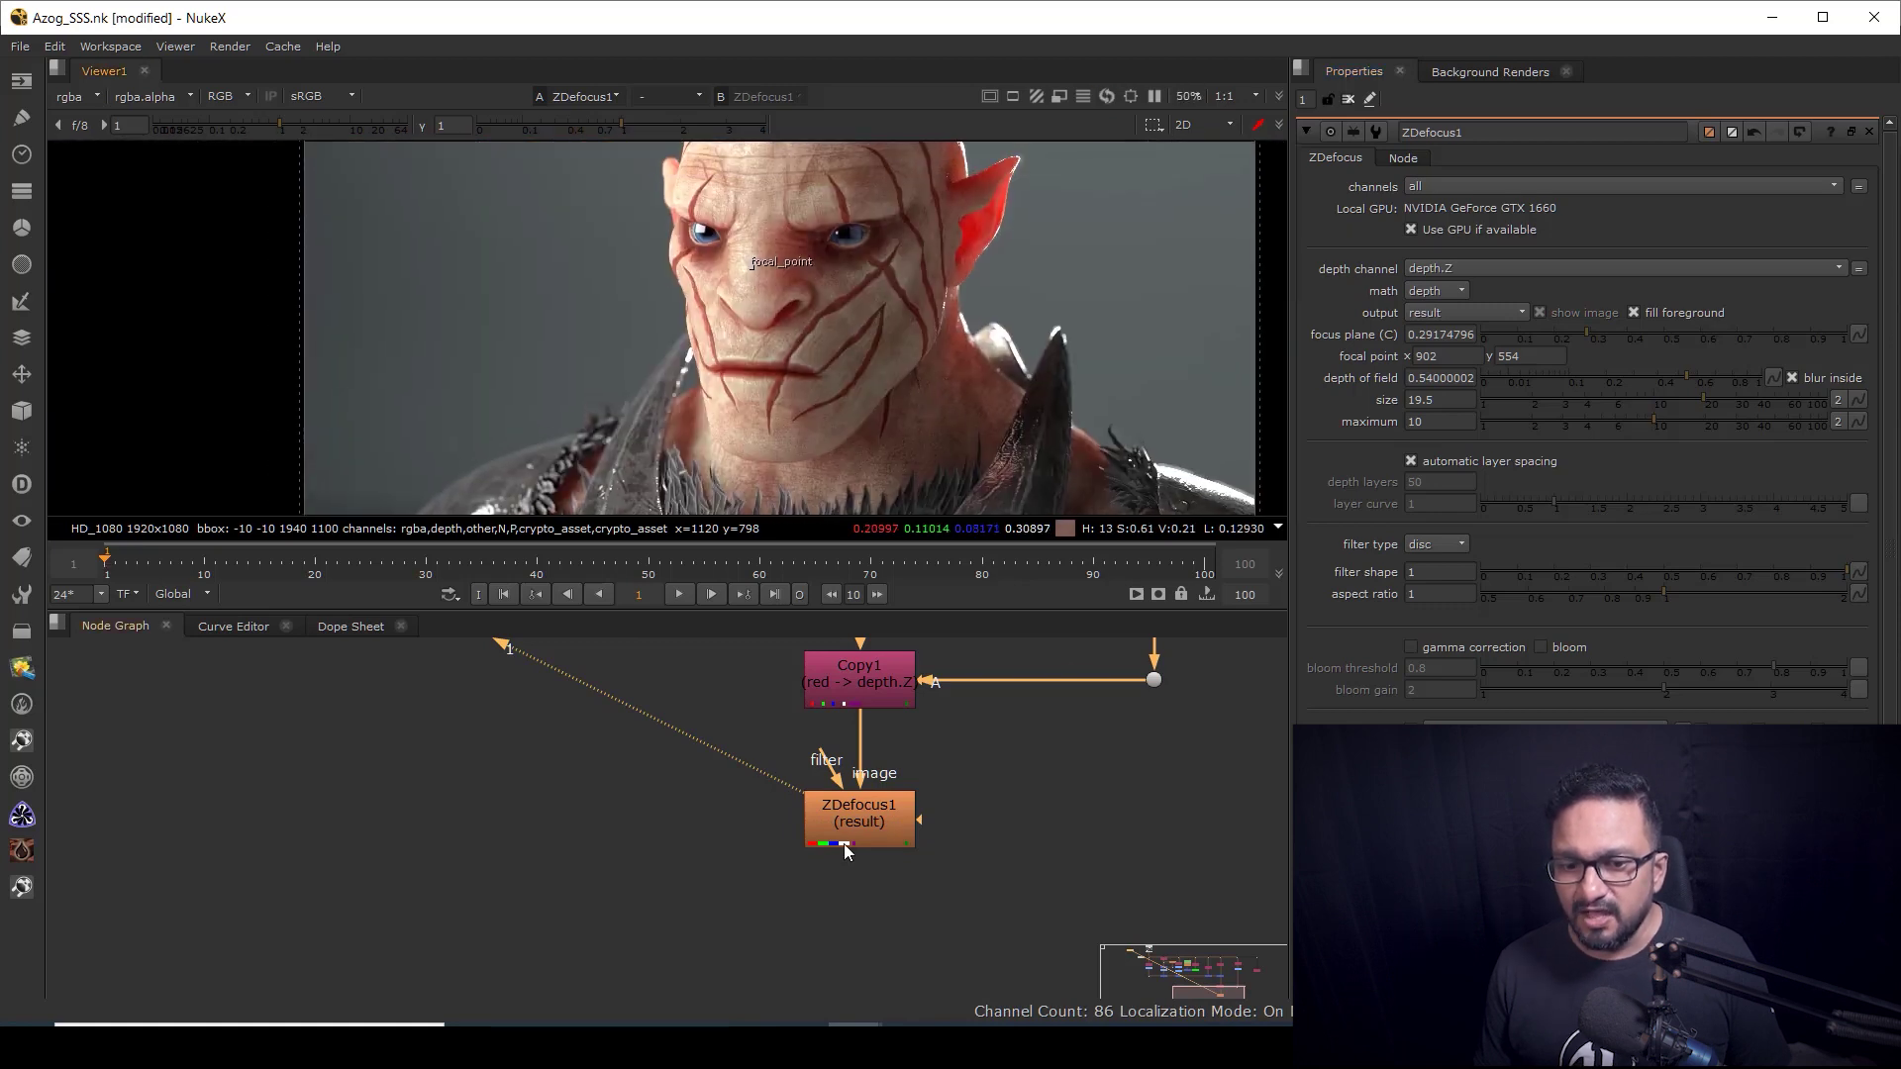
Step: Change ZDefocus1's filter type to bladed and inspect the bokeh shapes in the shoulder armour highlights
click(845, 838)
scroll(1049, 396, up, 3)
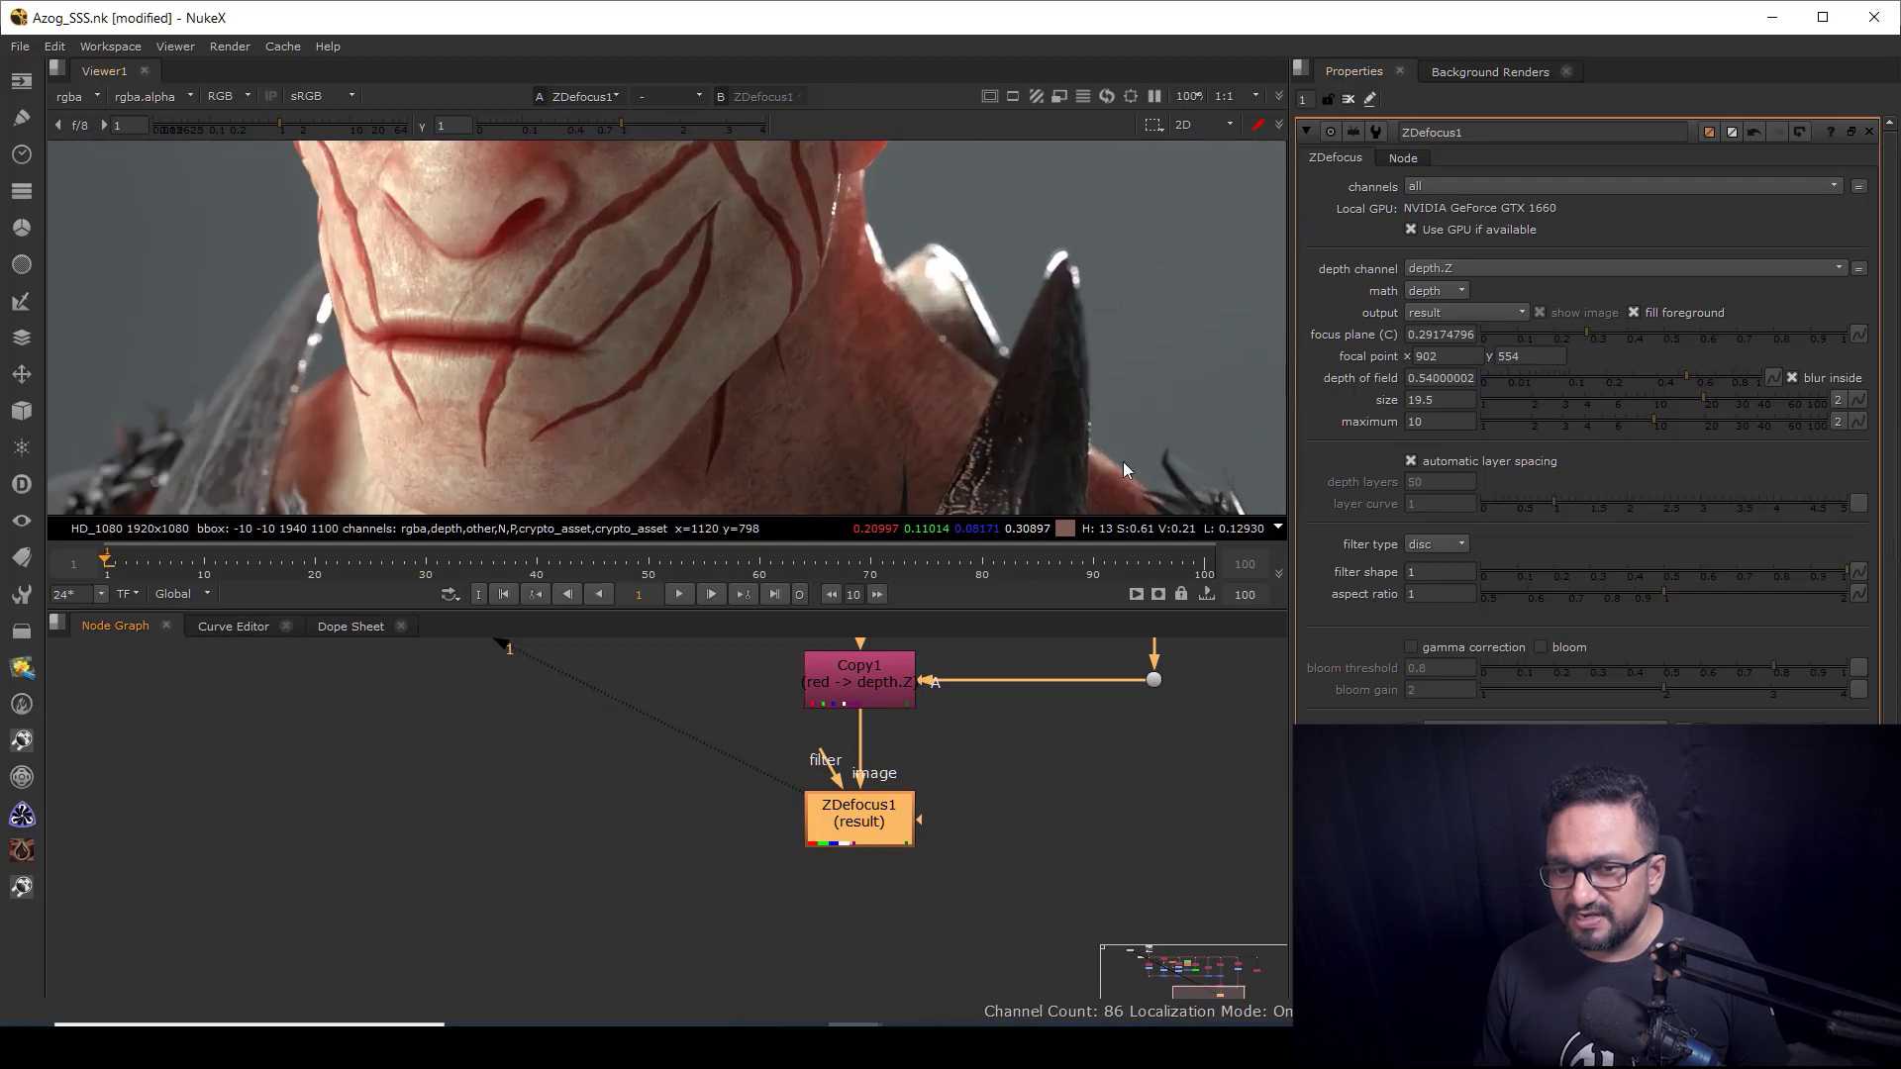
click(1442, 542)
click(1446, 562)
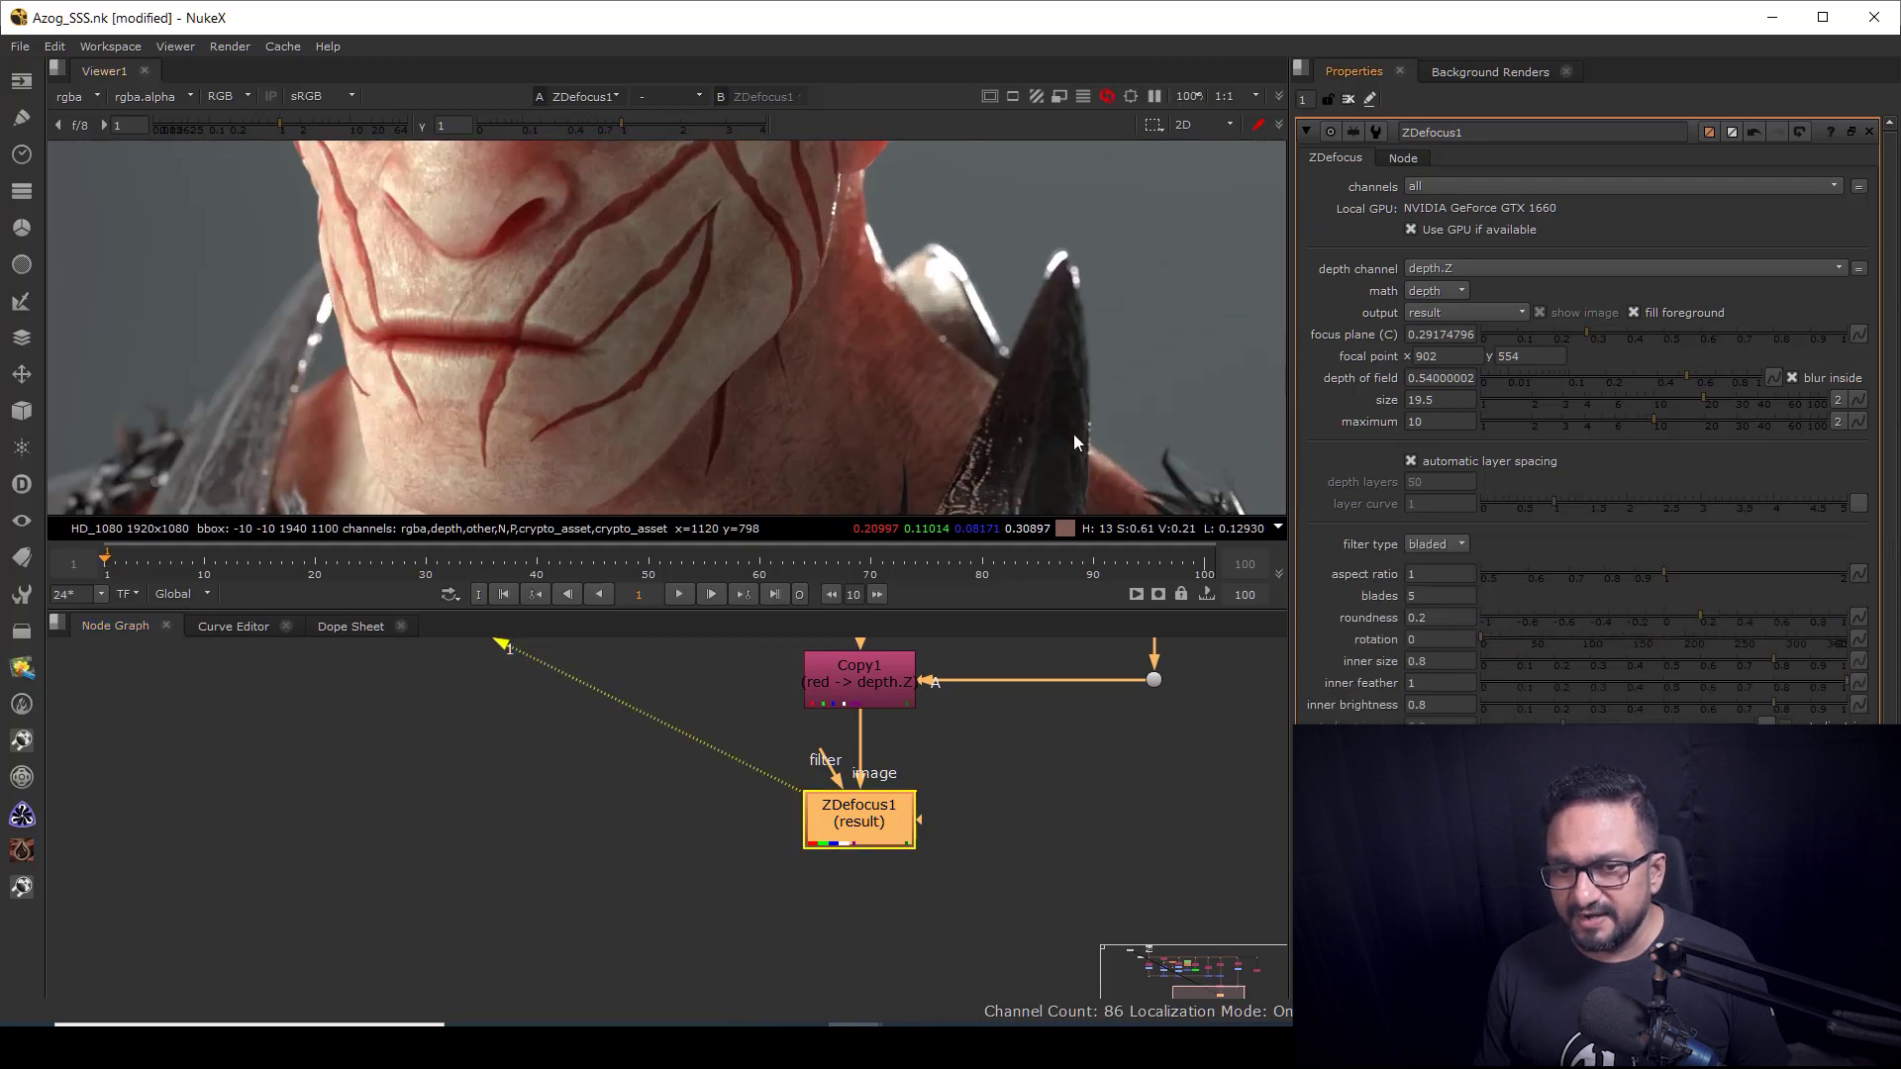
scroll(1089, 339, up, 5)
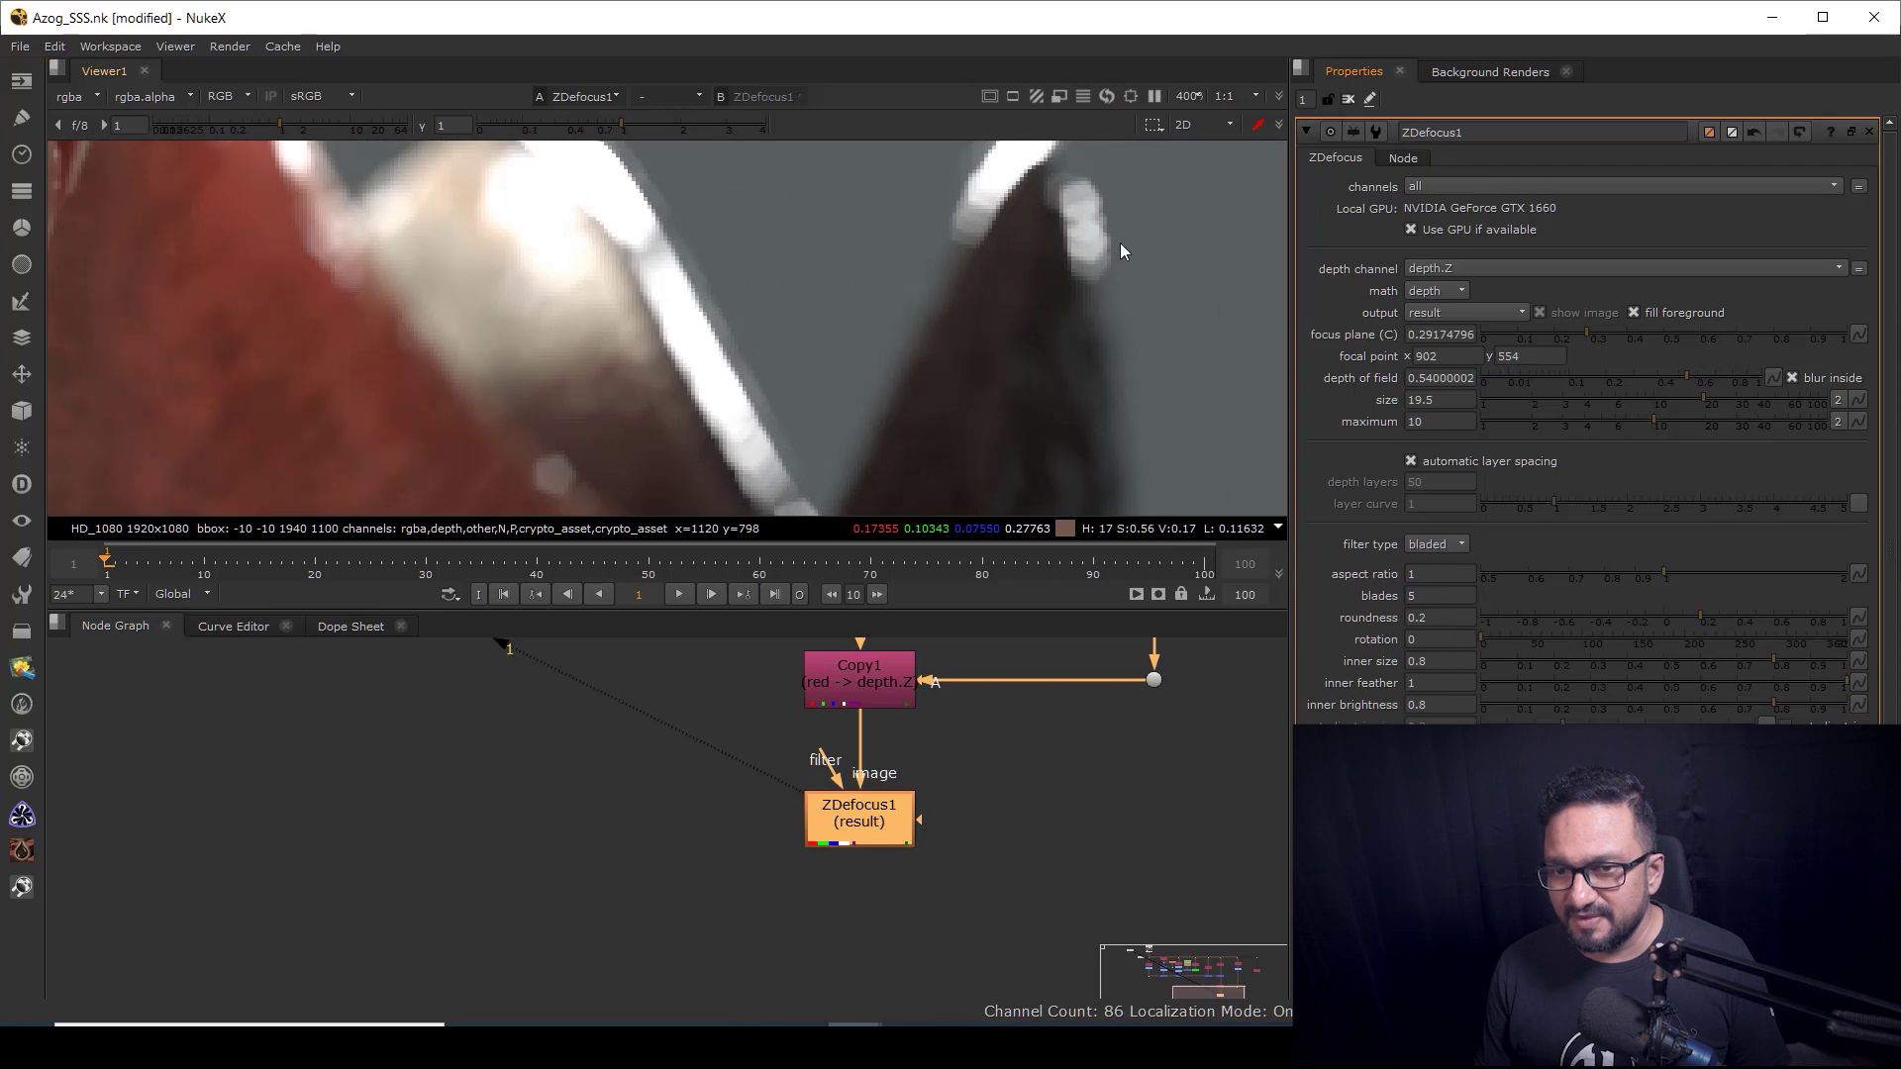
scroll(1032, 268, down, 5)
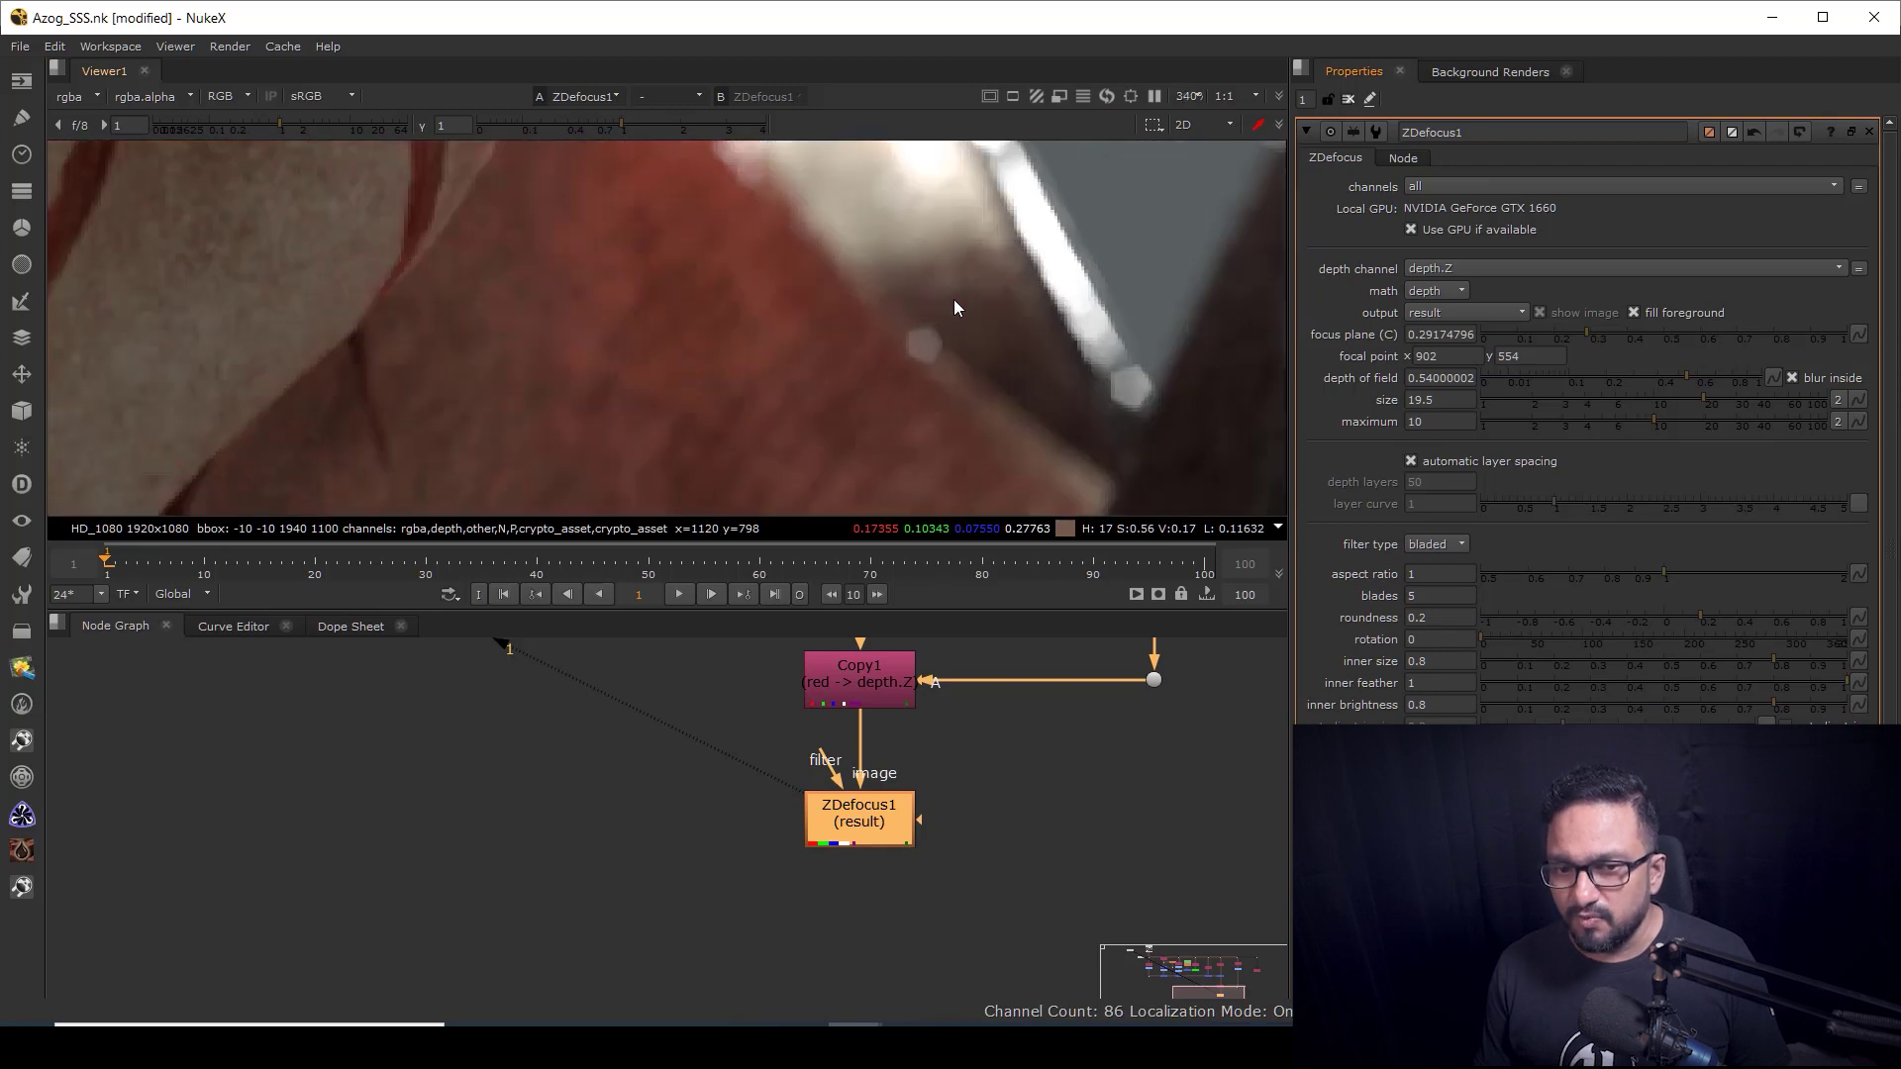
scroll(792, 327, down, 6)
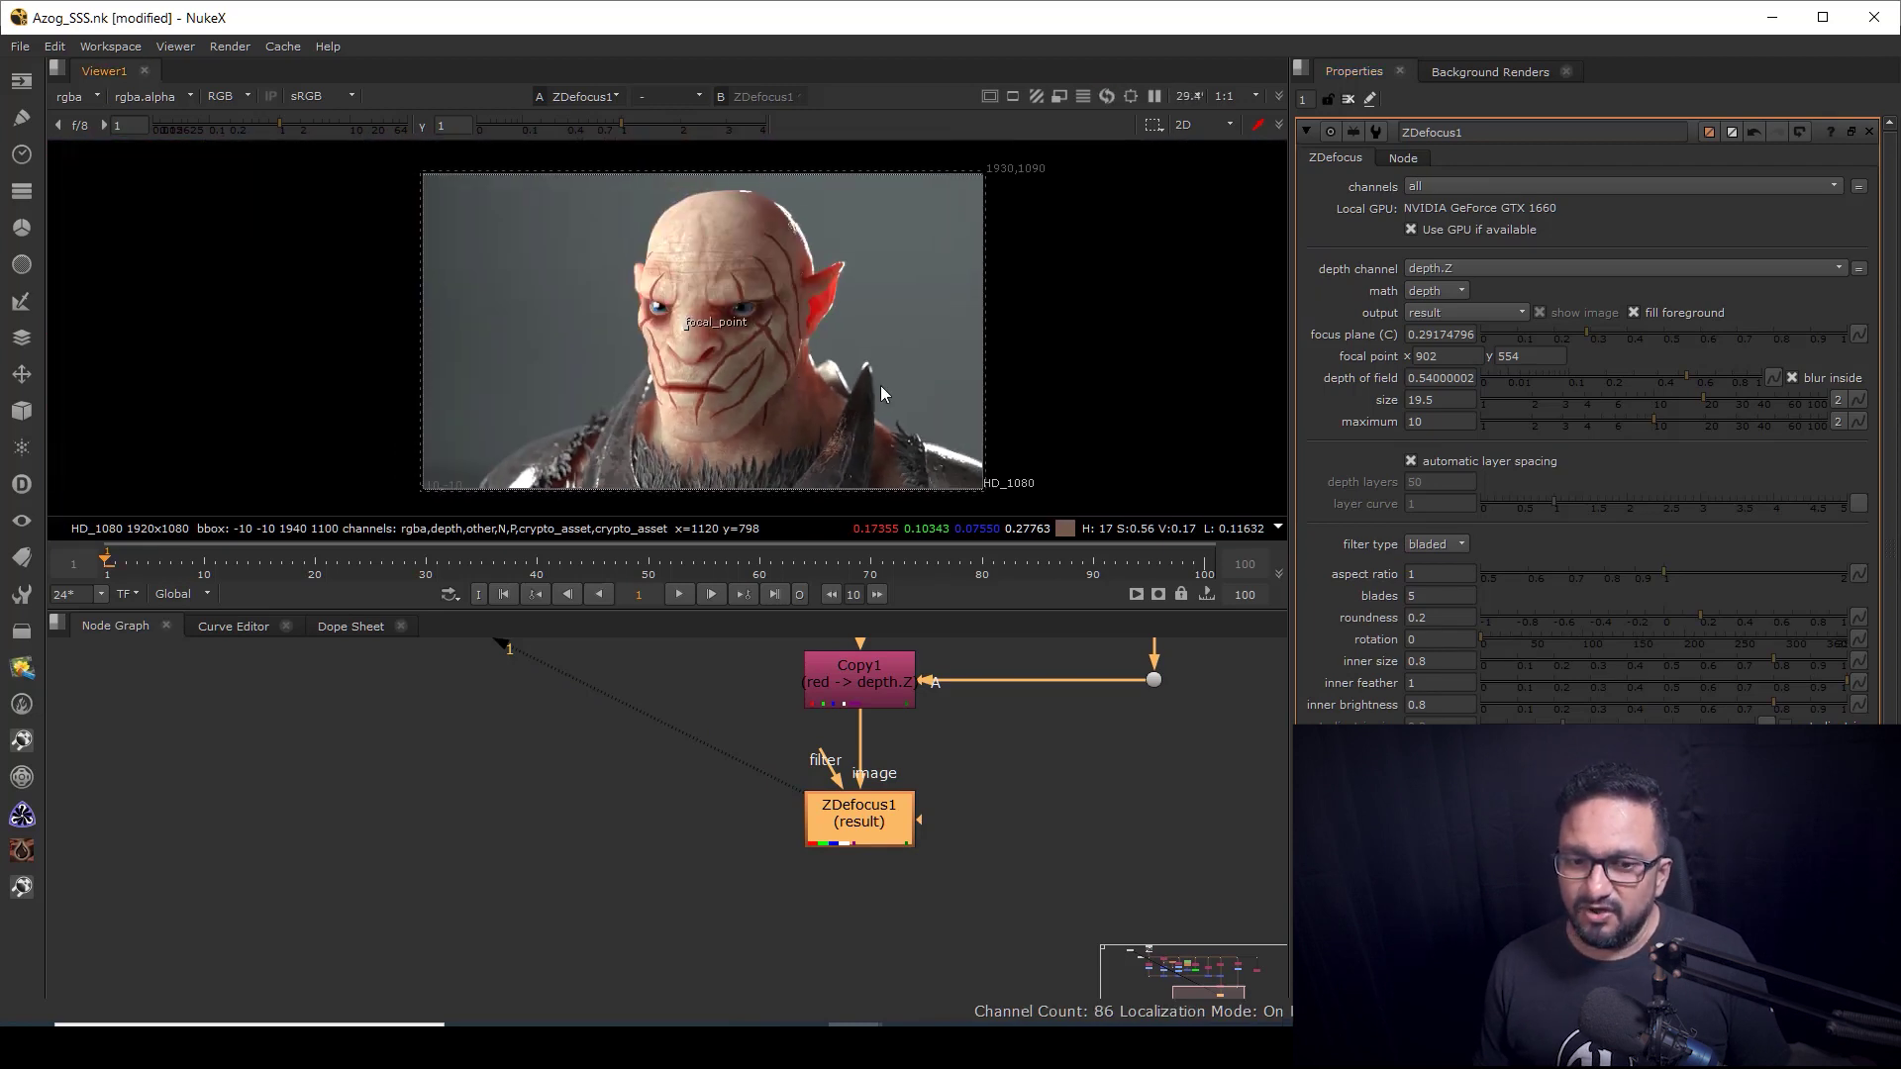
scroll(895, 807, down, 2)
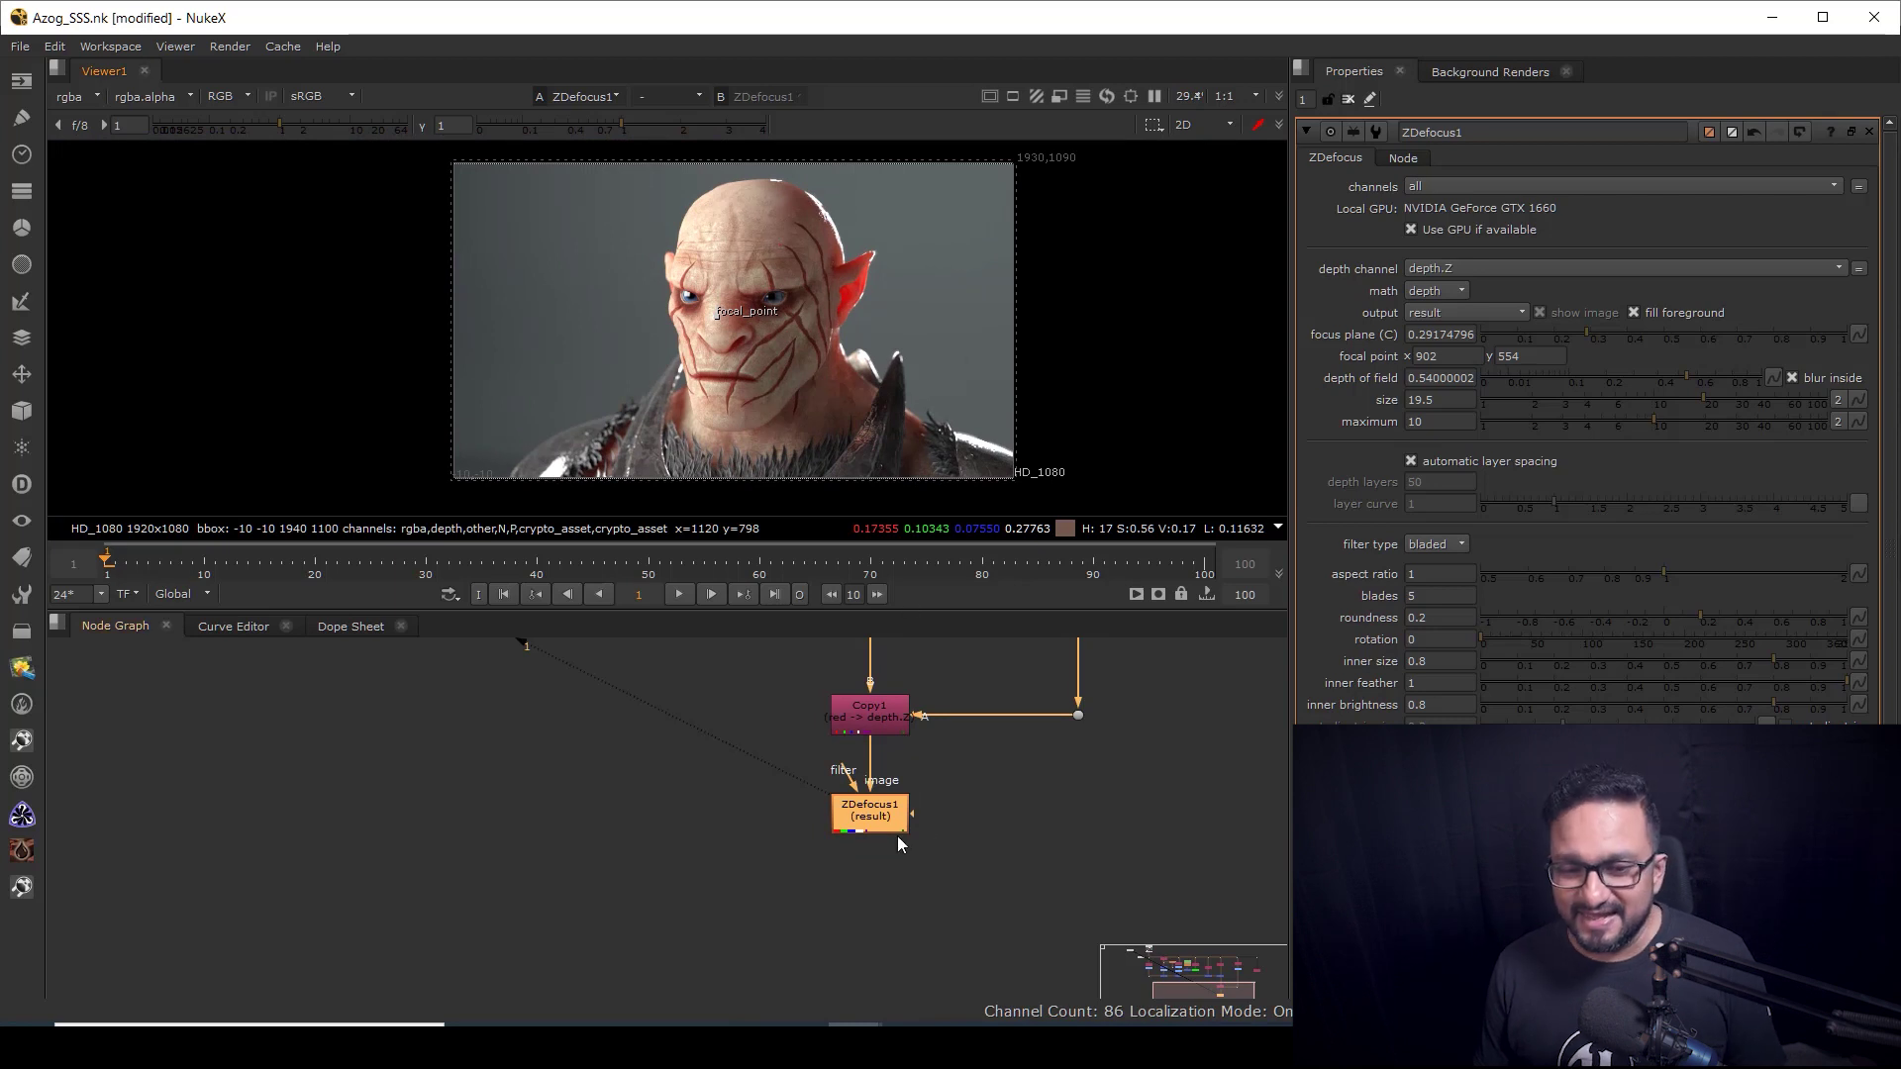